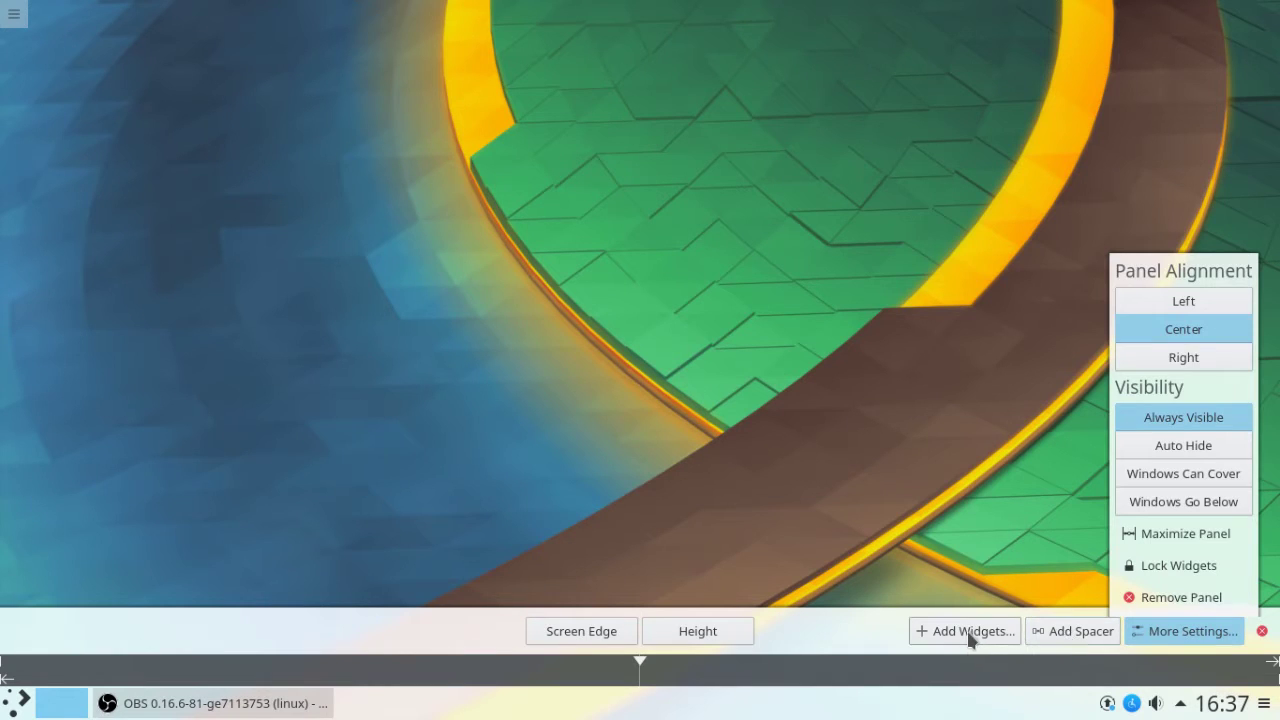
Browse the available widgets that can be added to the panel, and close the widget list
click(967, 631)
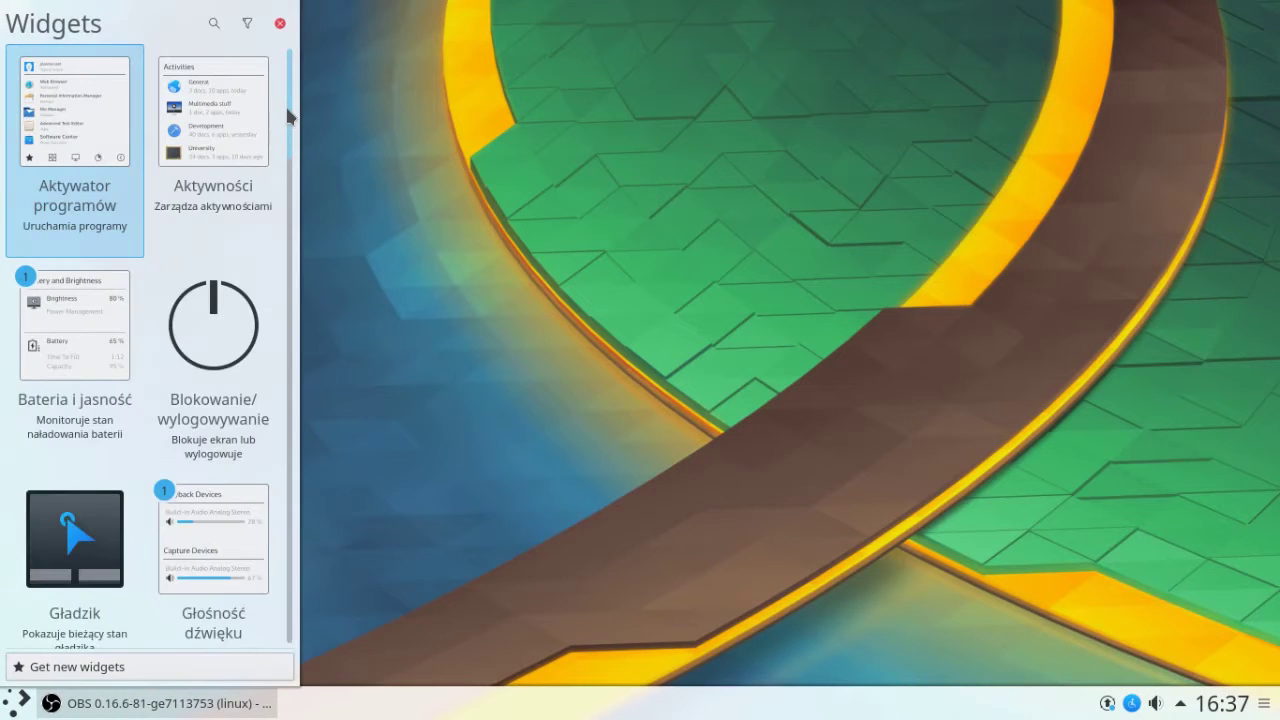
drag(287, 116, 297, 38)
click(280, 23)
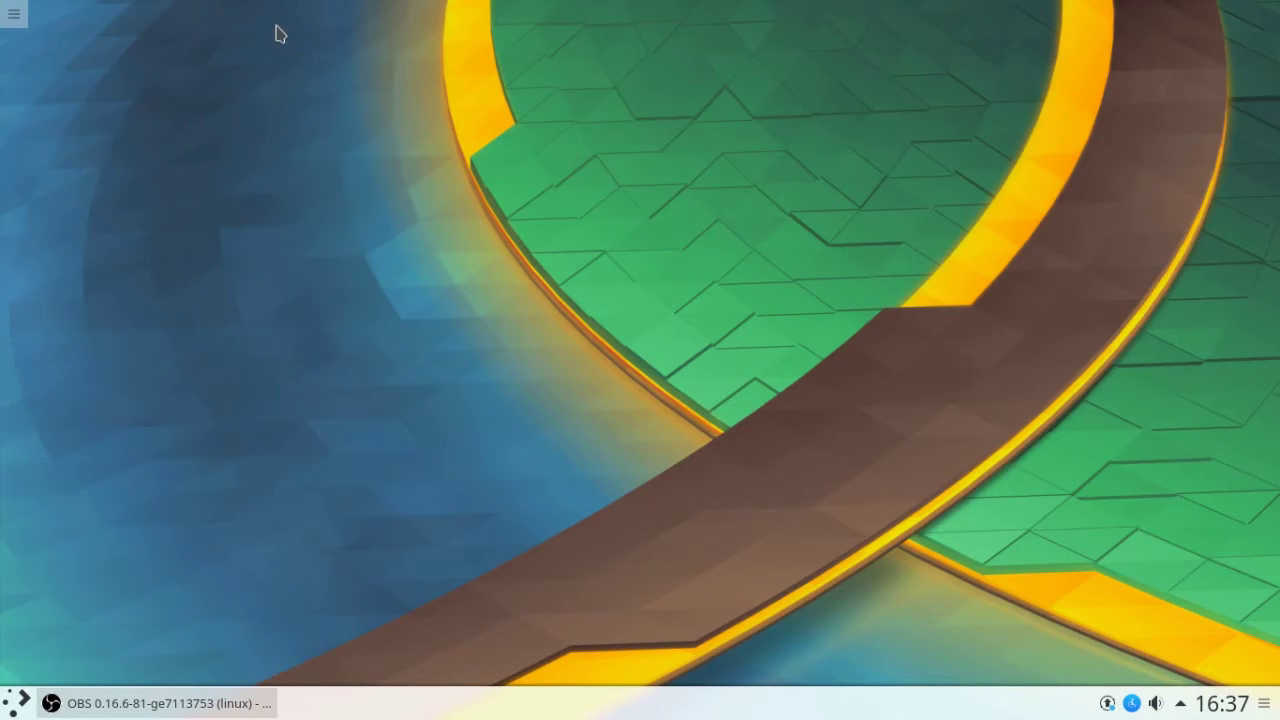
Review the desktop's Wallpaper, Mouse Actions and Tweaks settings, close them and dismiss the widget notification
click(20, 13)
click(20, 13)
right_click(306, 102)
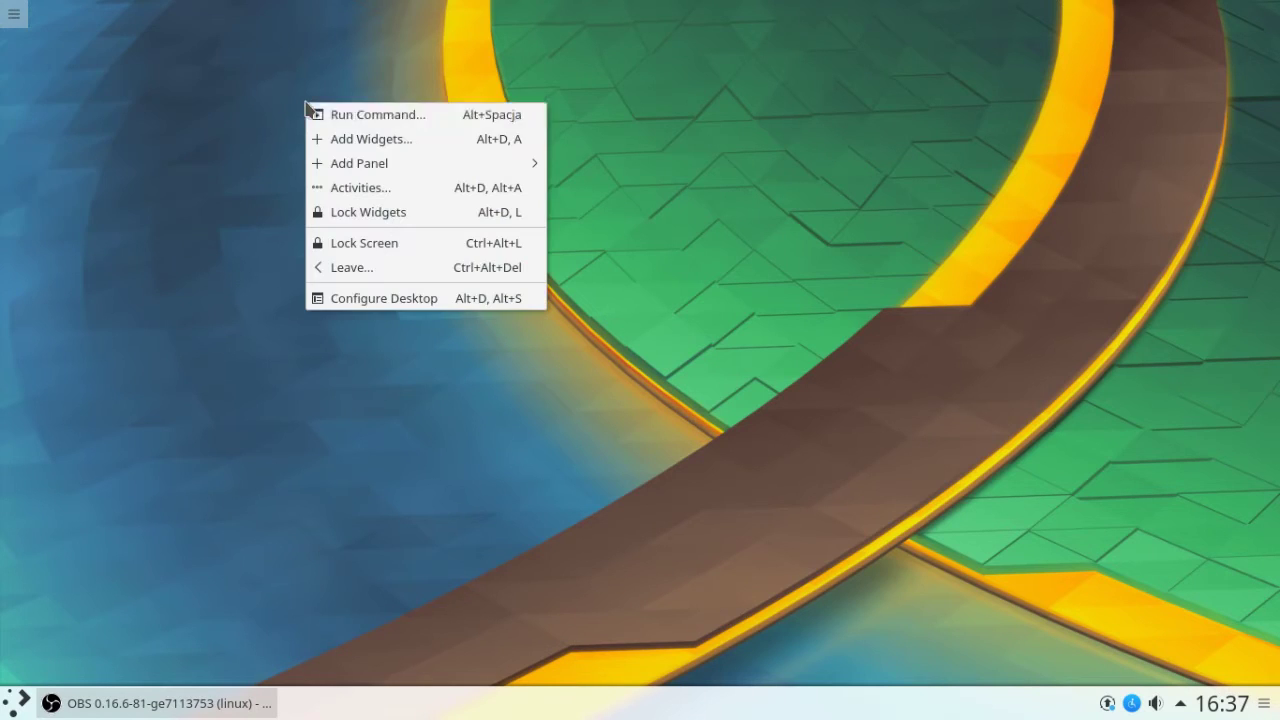
click(380, 300)
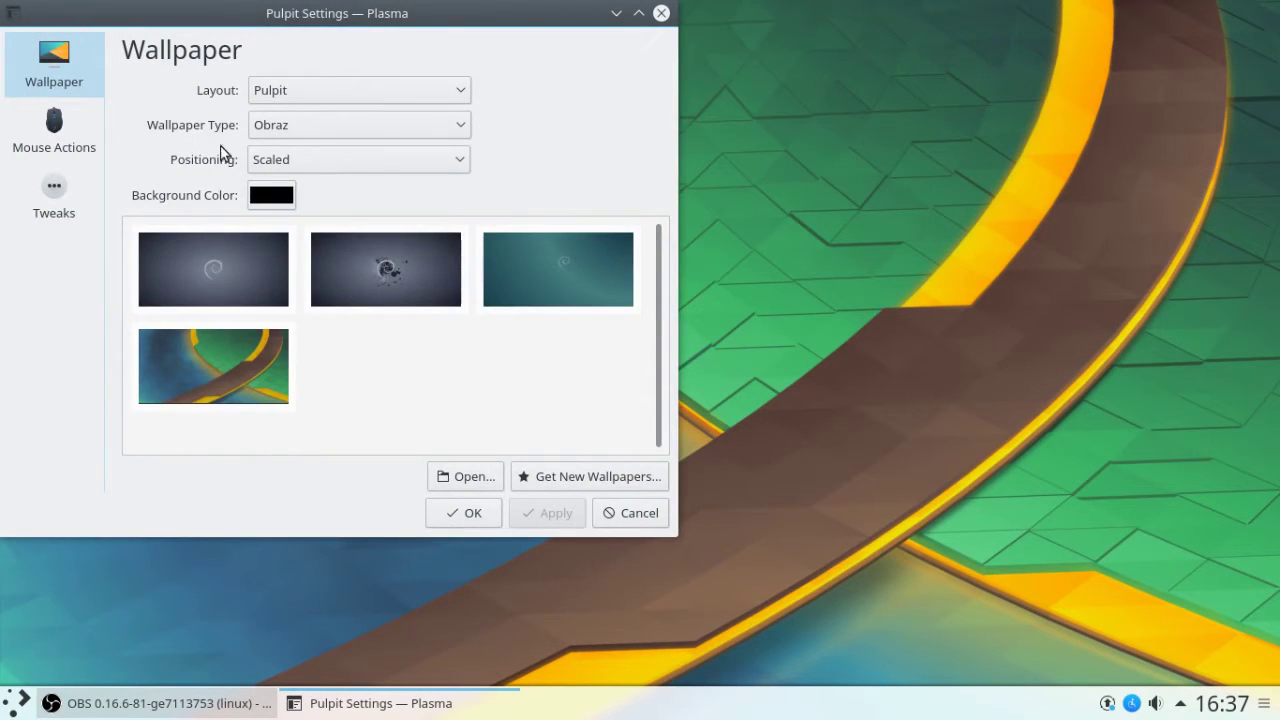
click(288, 125)
click(288, 124)
click(79, 131)
click(60, 192)
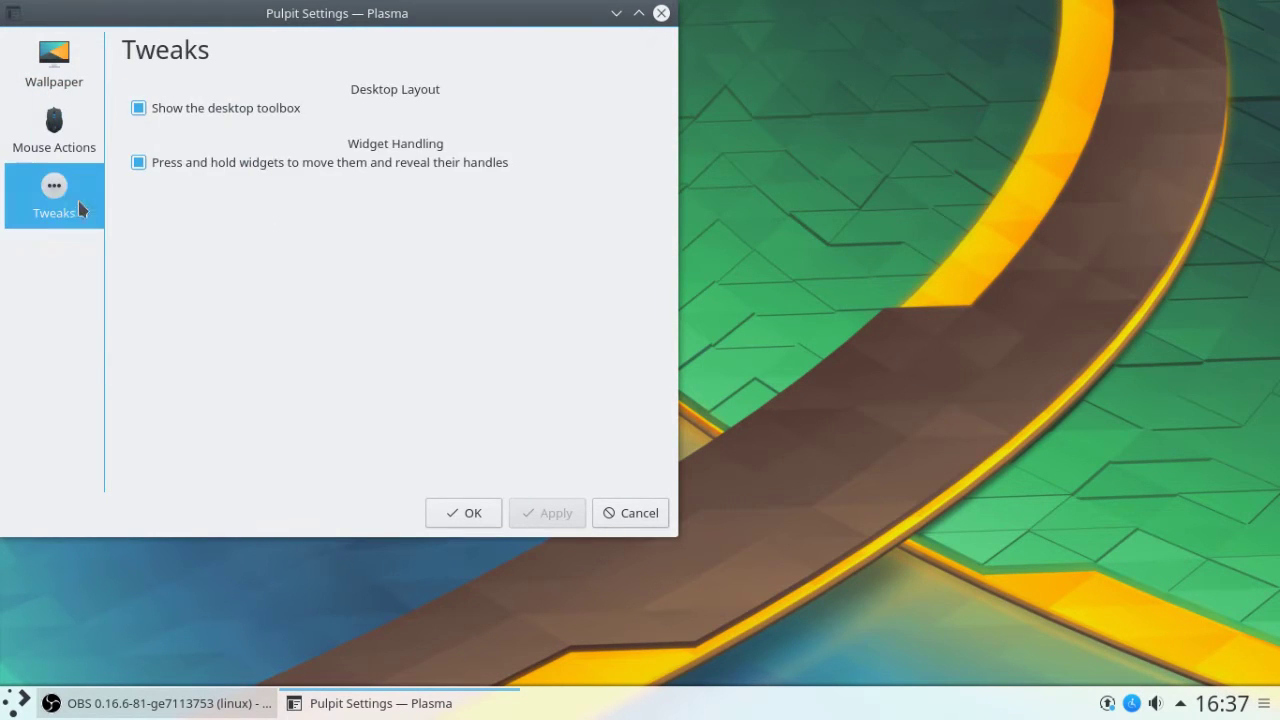
click(497, 515)
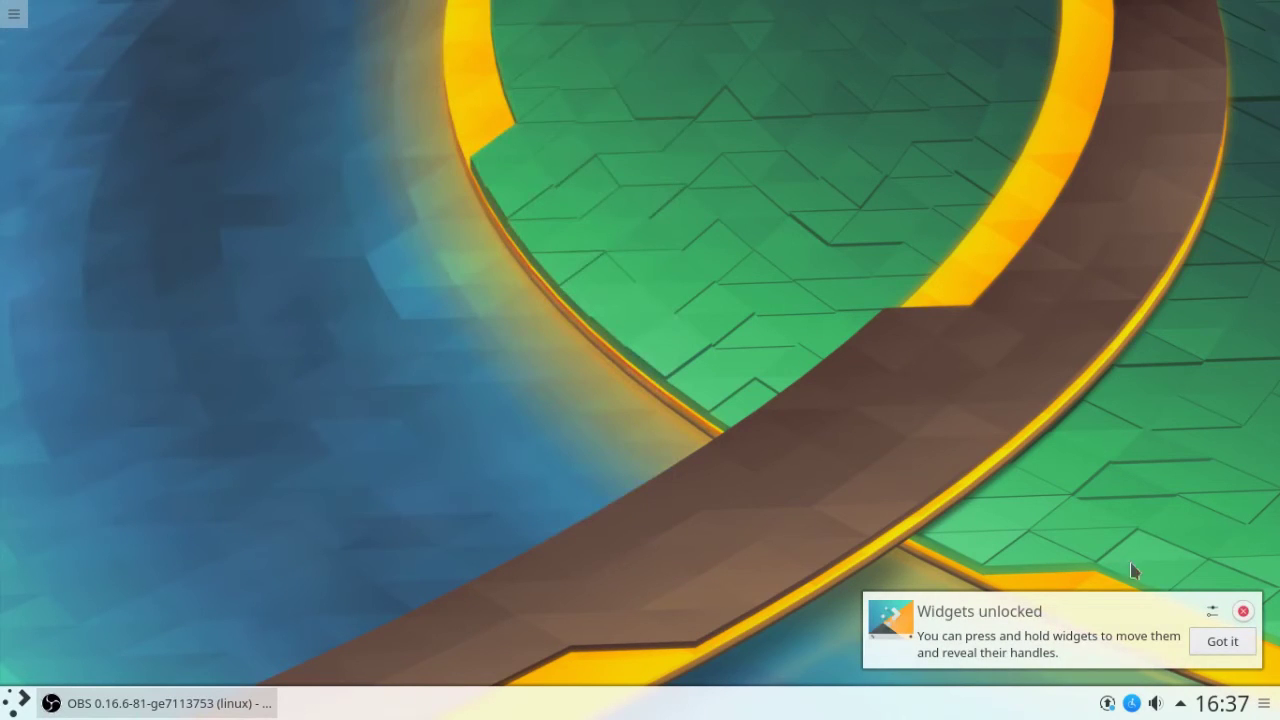
click(1243, 611)
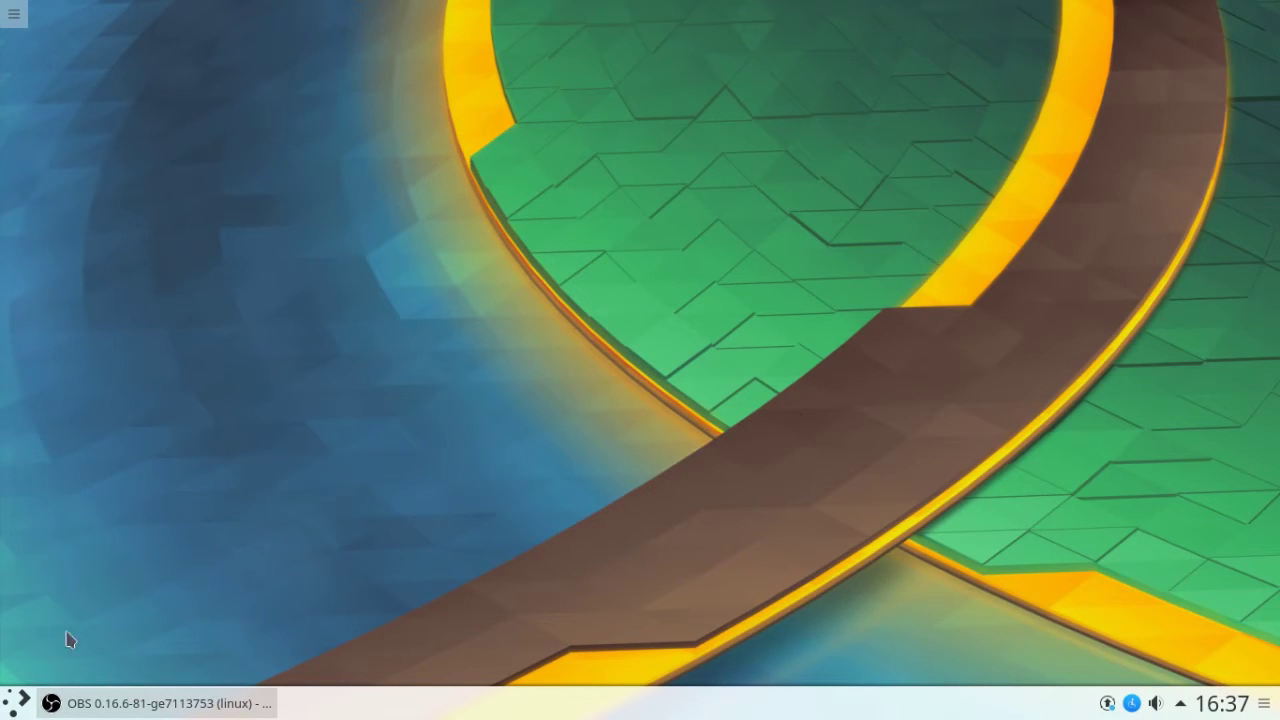
View the alternative widgets offered for the application launcher and cancel without switching
click(17, 704)
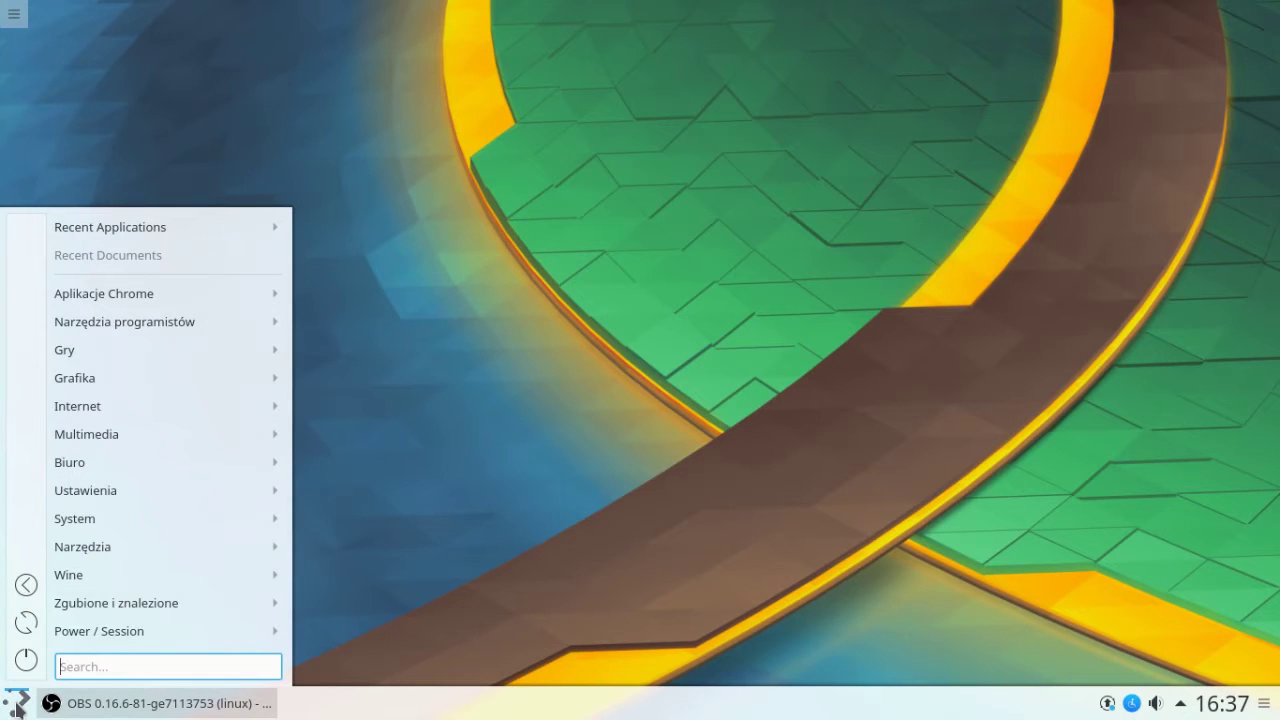
right_click(16, 707)
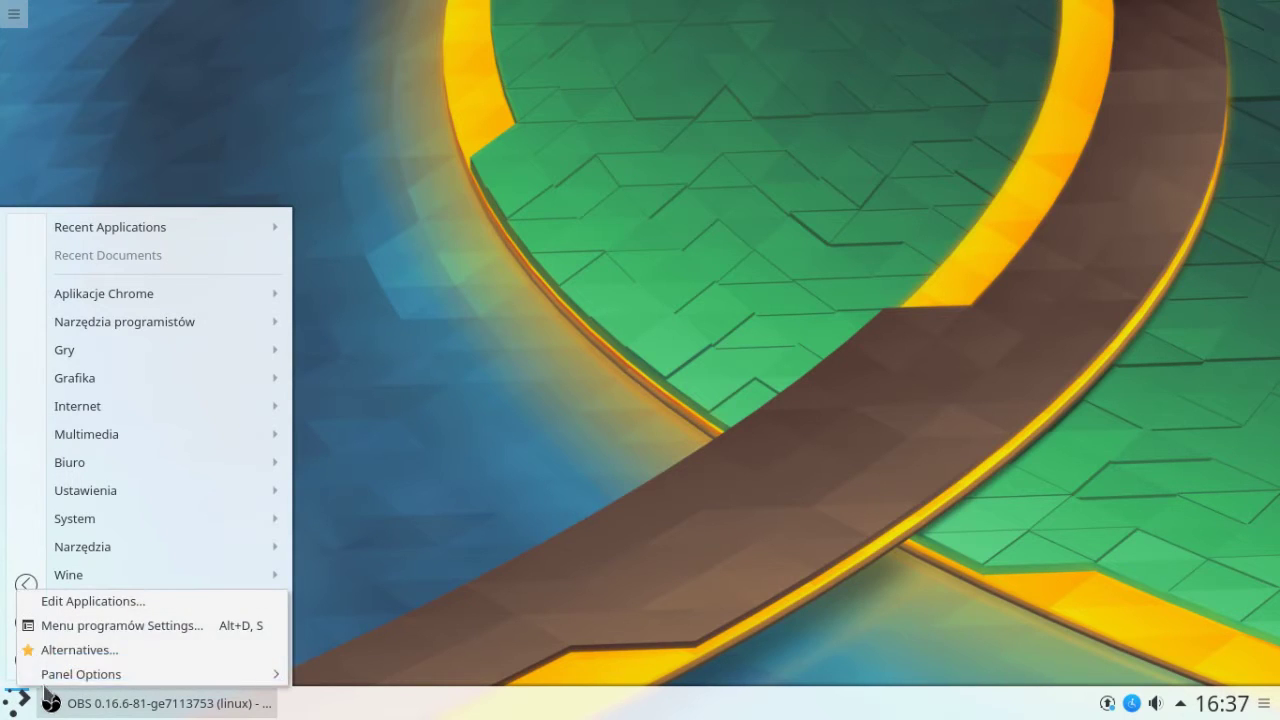
click(87, 652)
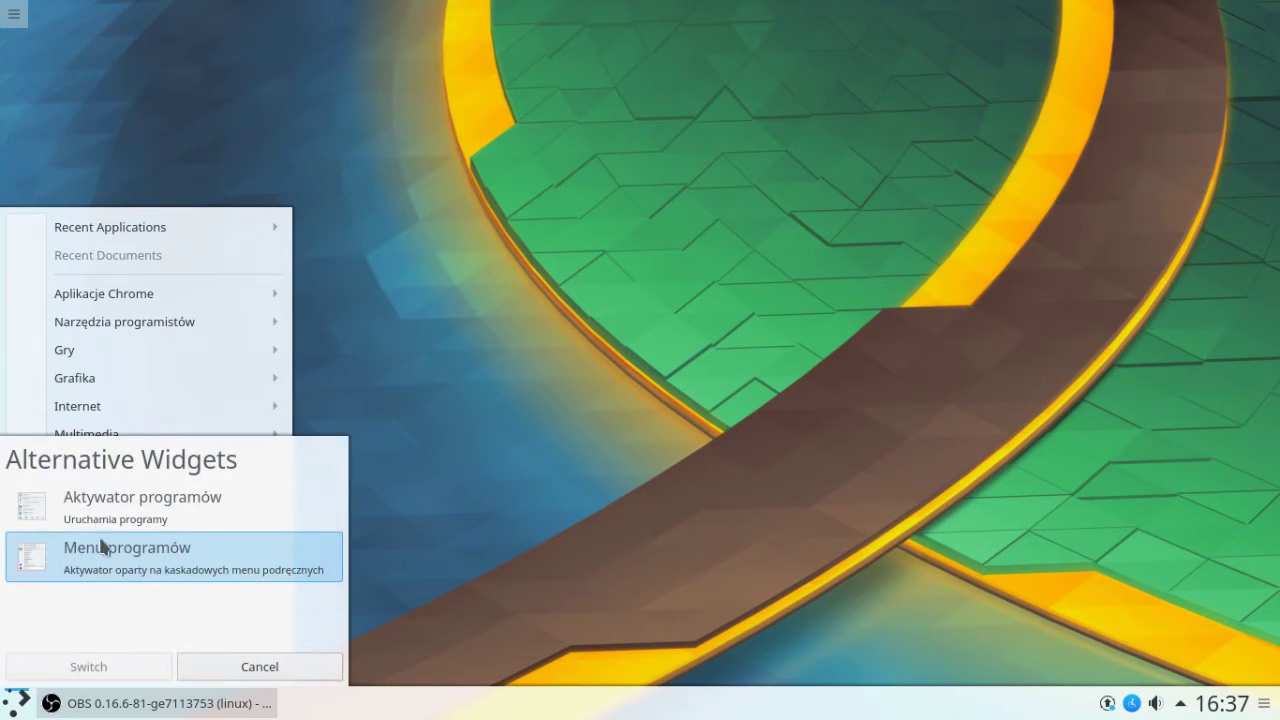
click(240, 665)
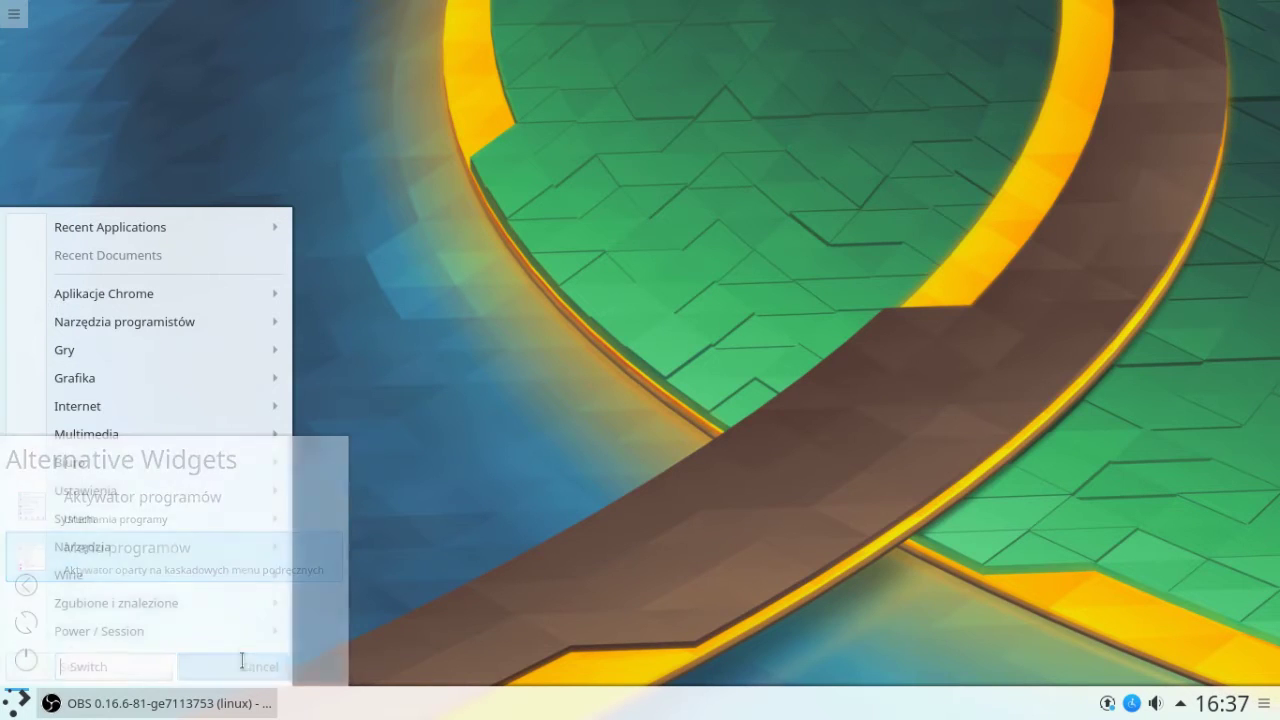
Replace the panel's task manager with the alternative widget Przełącznik zadań z ikonami
right_click(287, 708)
click(340, 650)
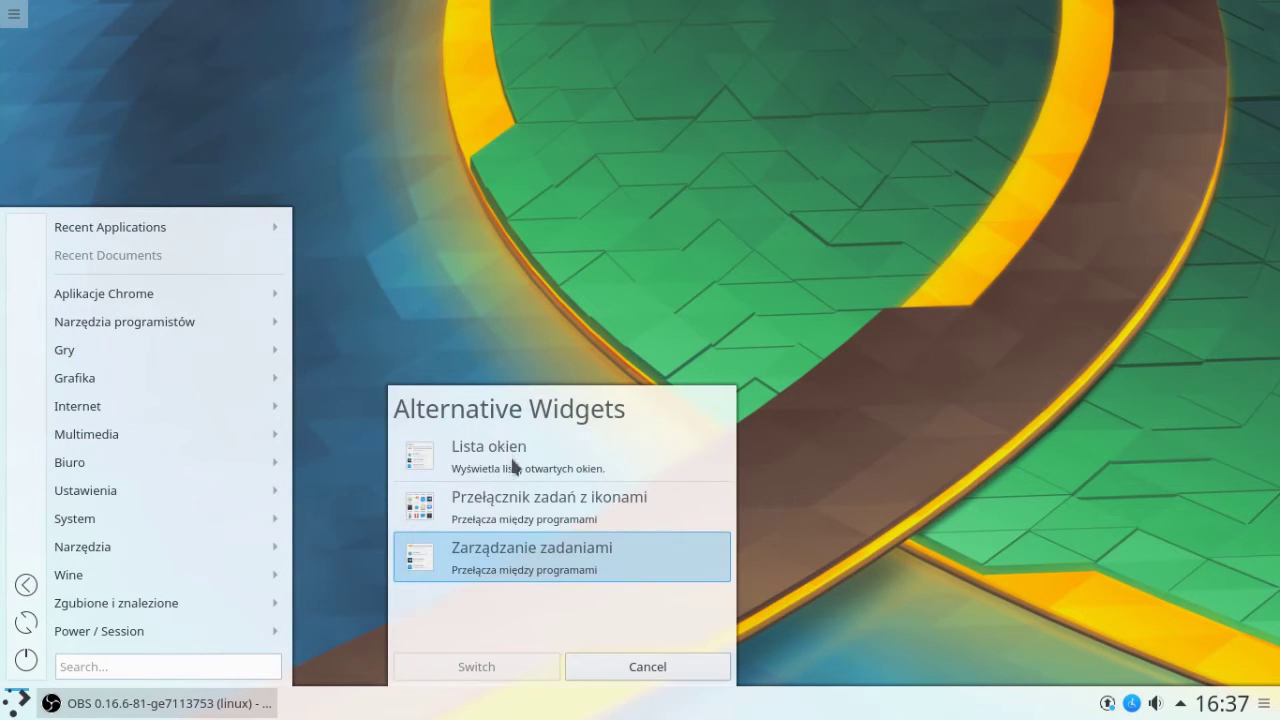
click(545, 512)
click(506, 667)
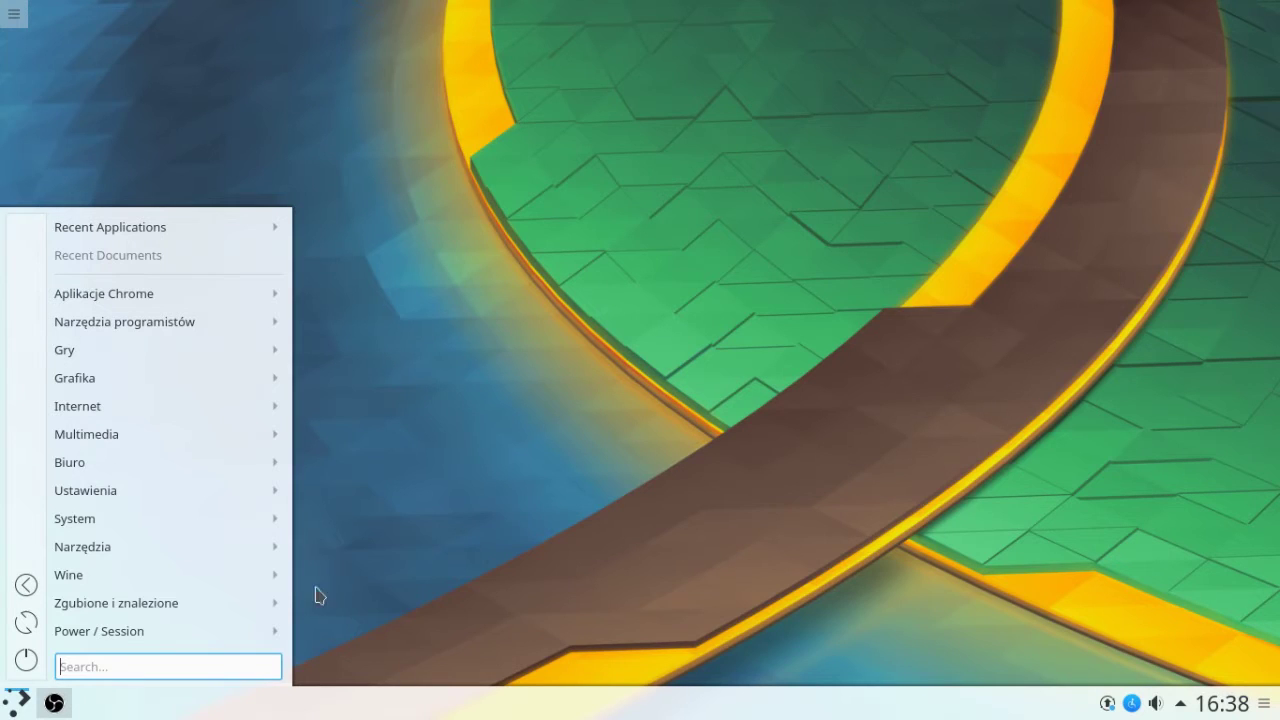
Switch the icon-based task switcher to the alternative widget Lista okien
right_click(88, 706)
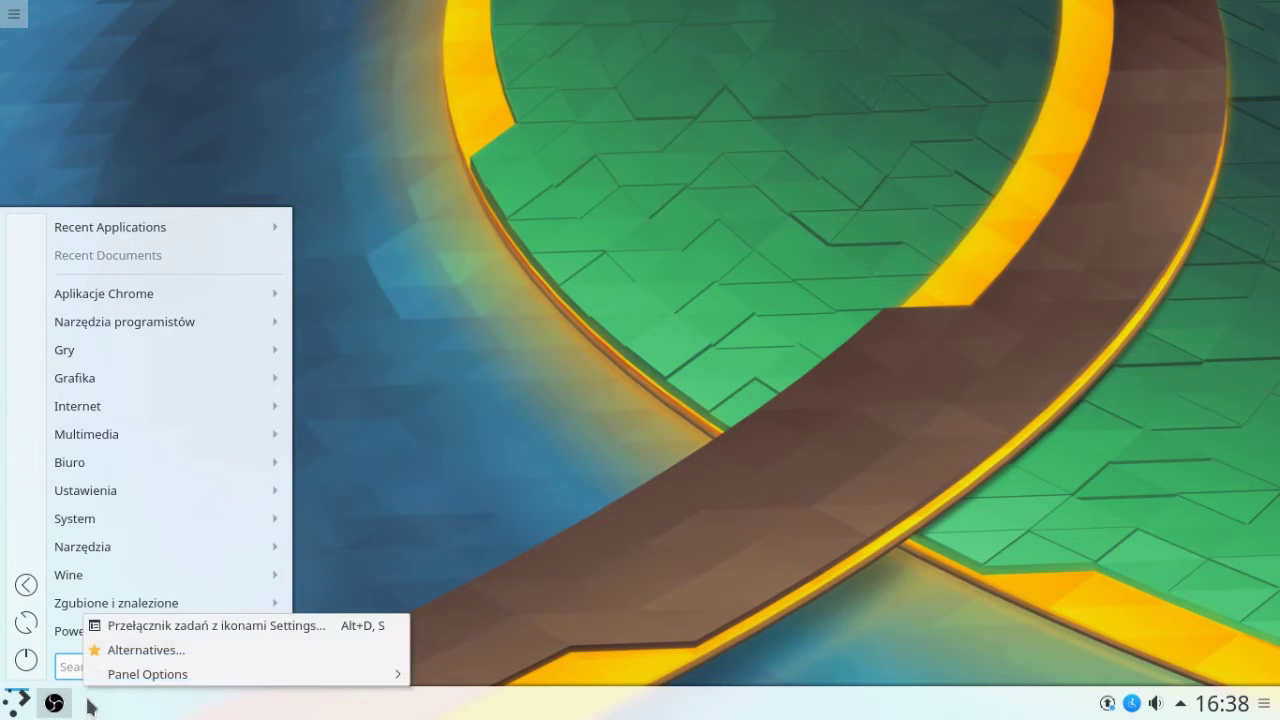
click(176, 649)
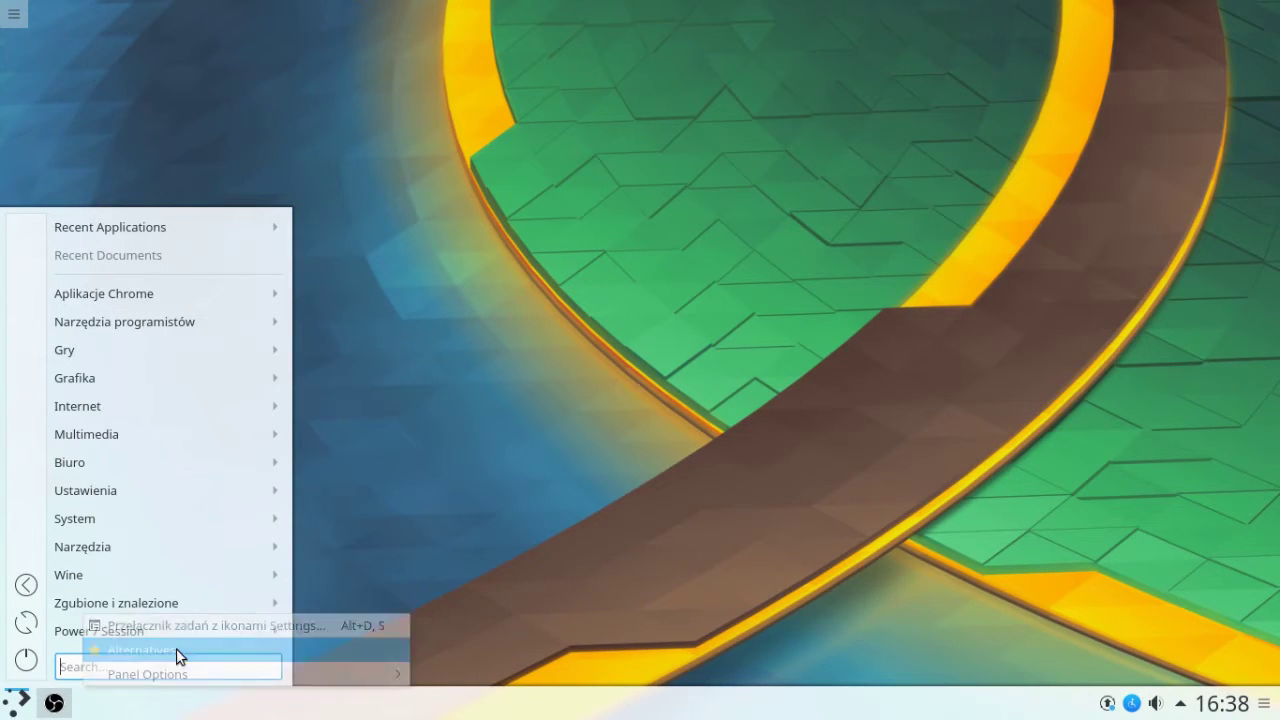
click(486, 455)
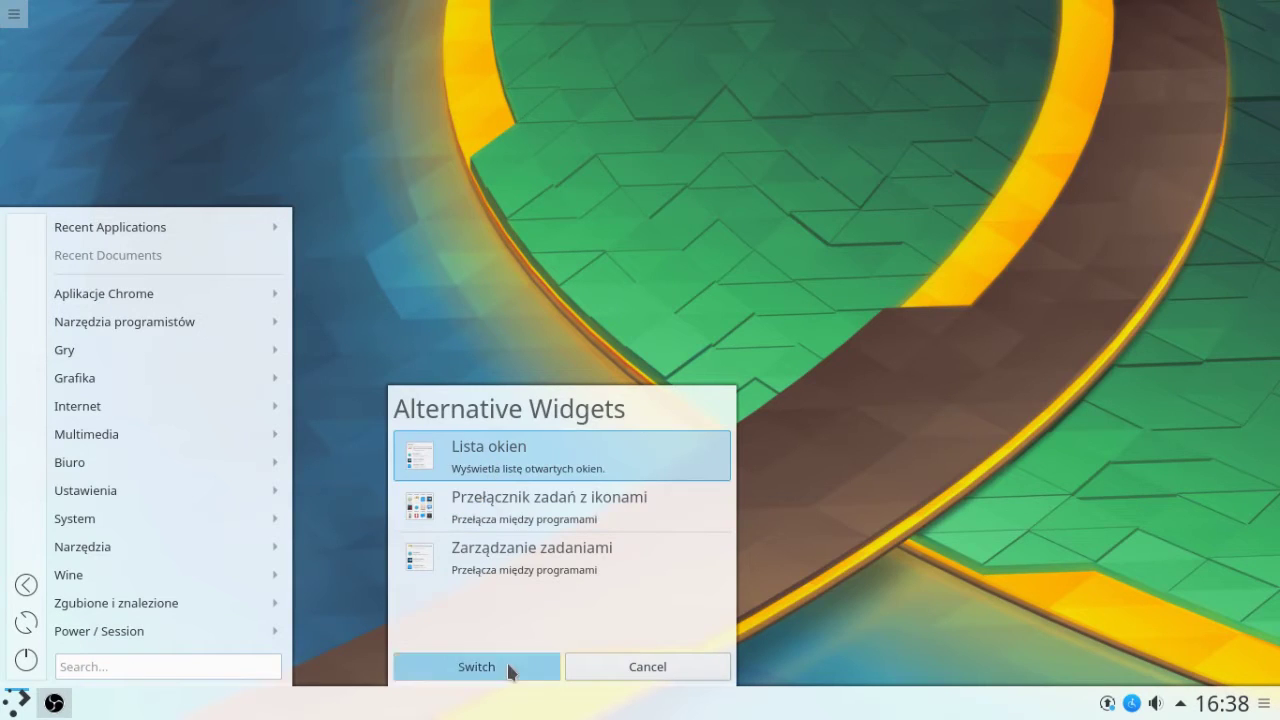
click(476, 667)
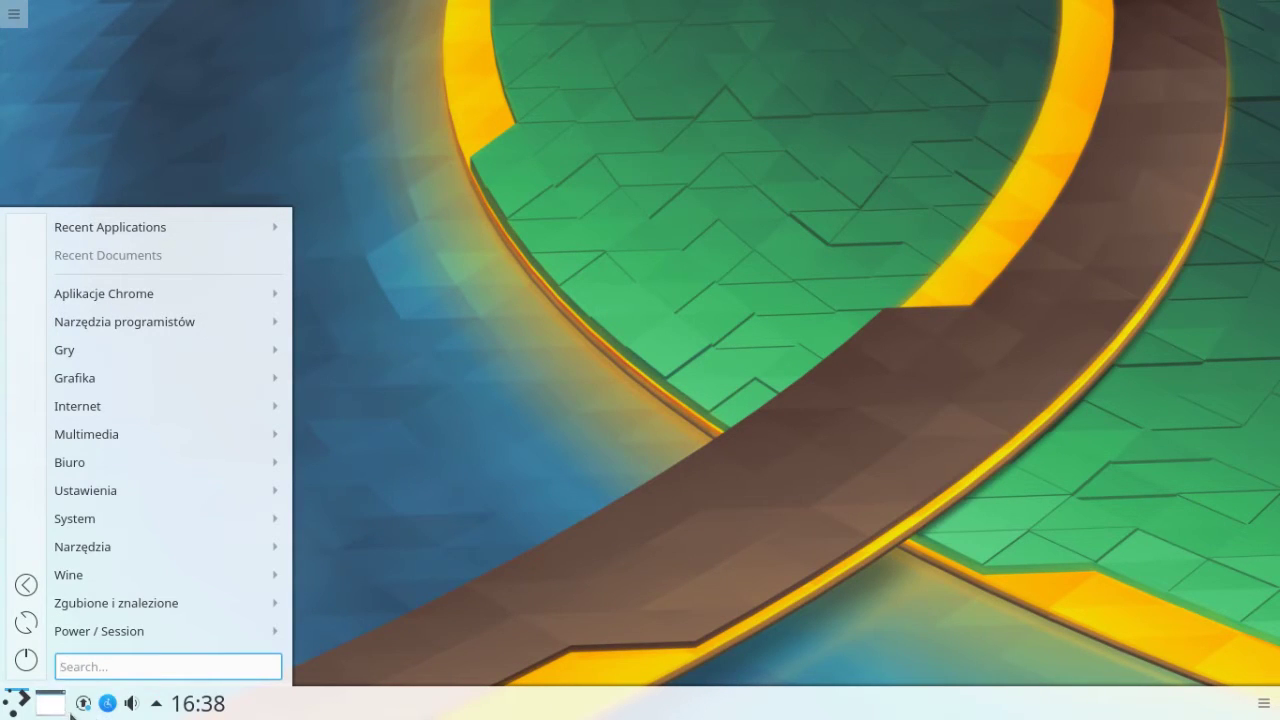
Enter panel editing, inspect the Lista okien widget's keyboard shortcut settings, and cancel the dialog
right_click(70, 713)
key(Escape)
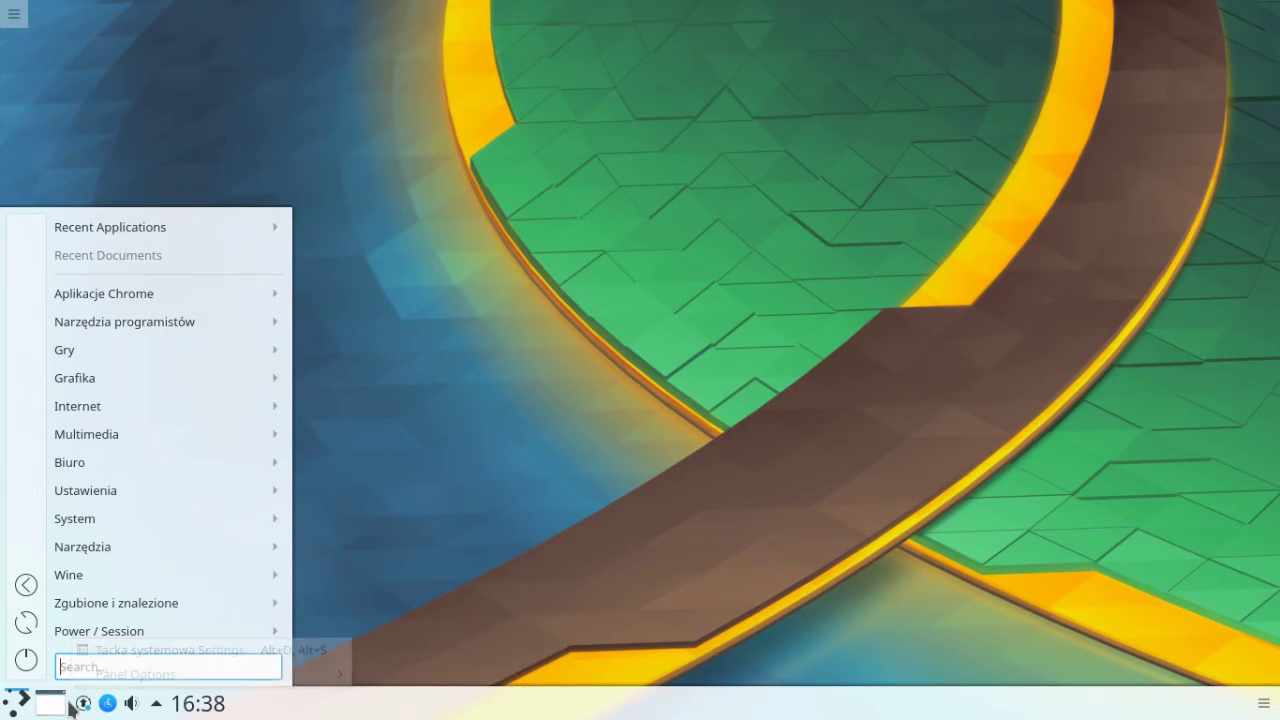
right_click(70, 708)
key(Escape)
right_click(70, 708)
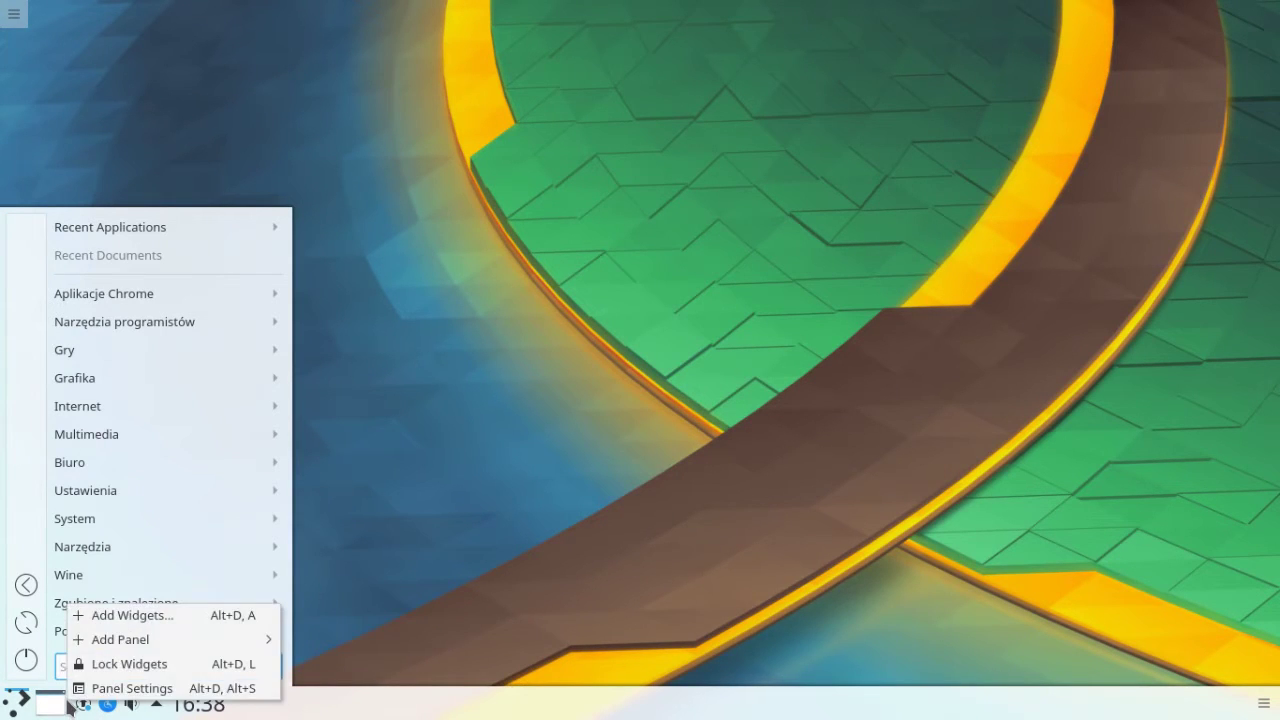
click(58, 705)
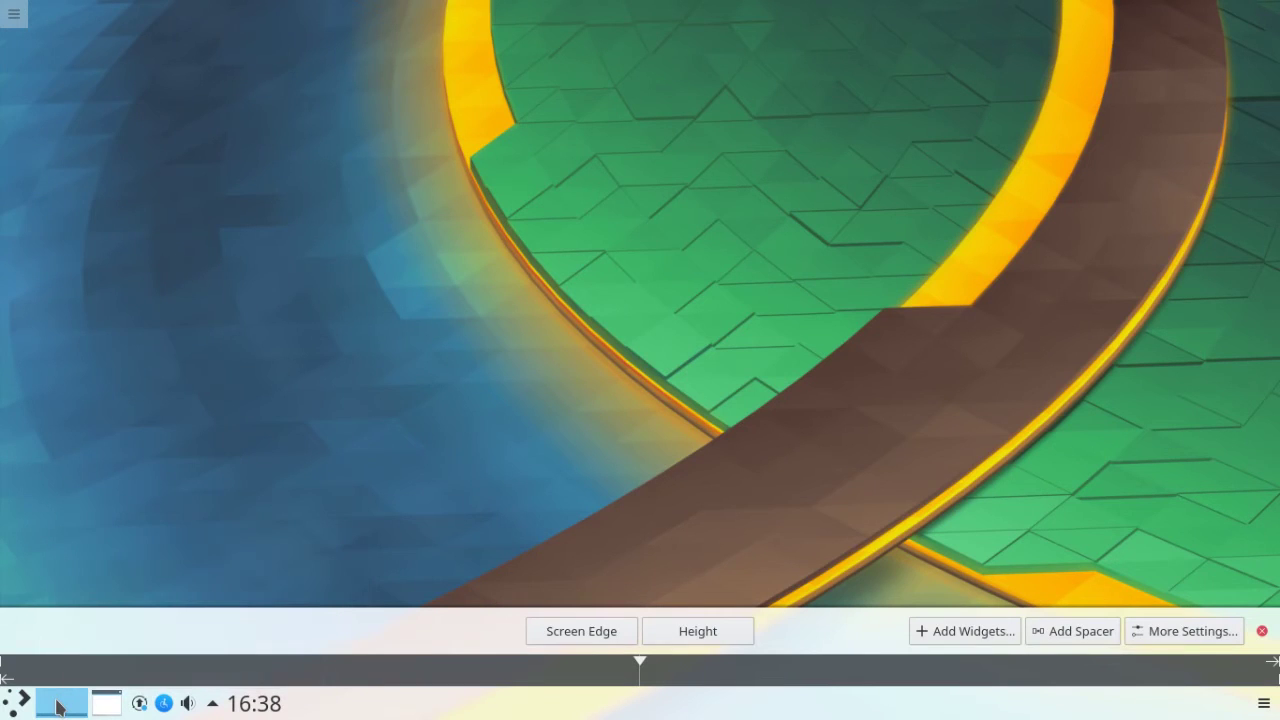
mouse_move(108, 705)
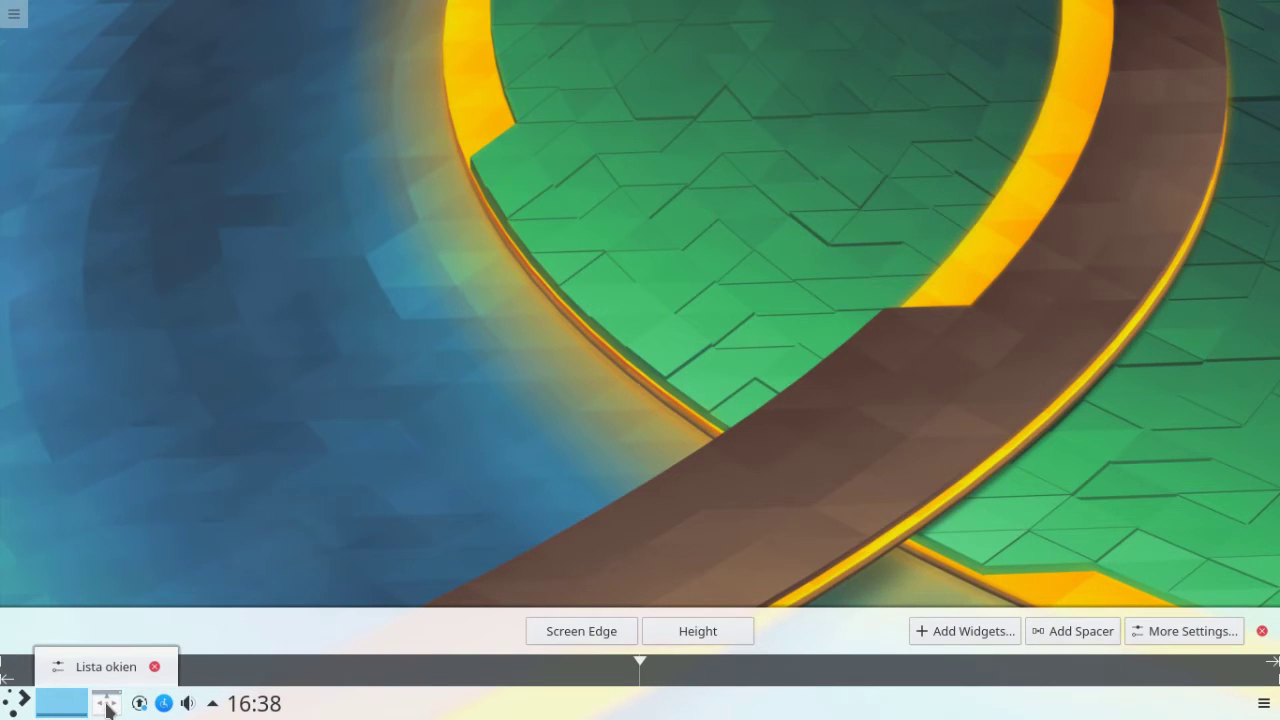
click(57, 667)
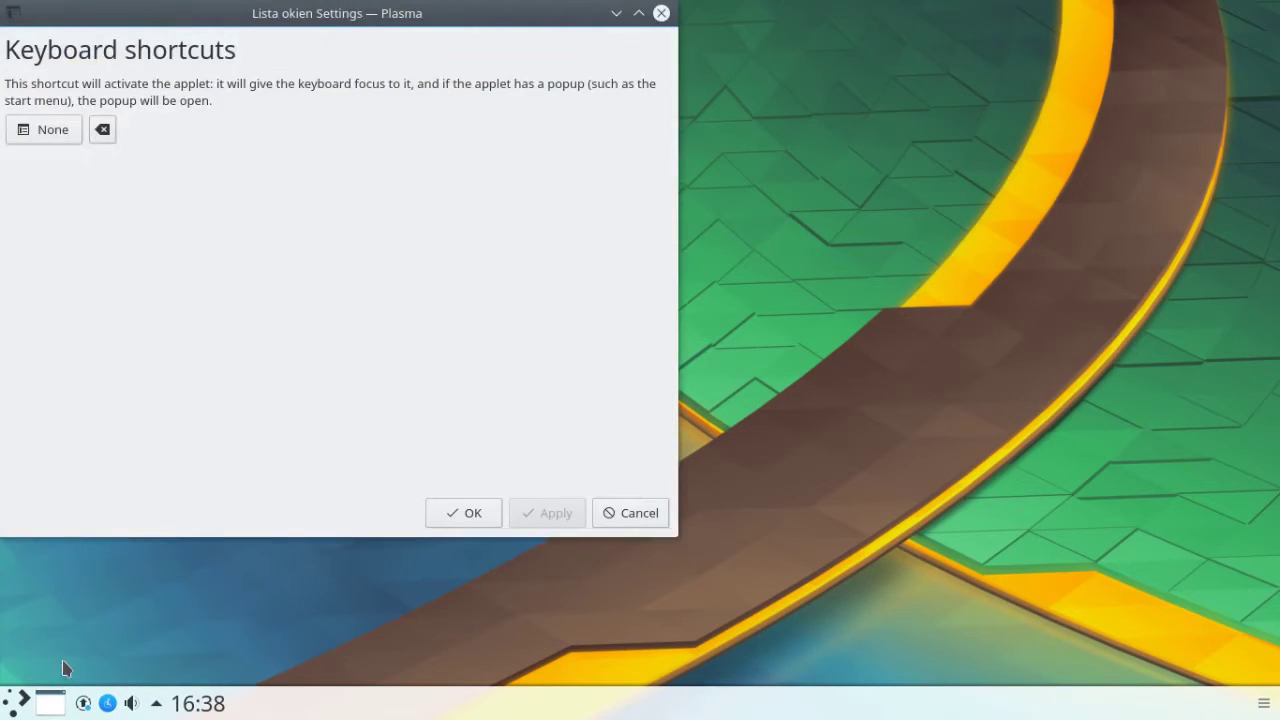
click(603, 513)
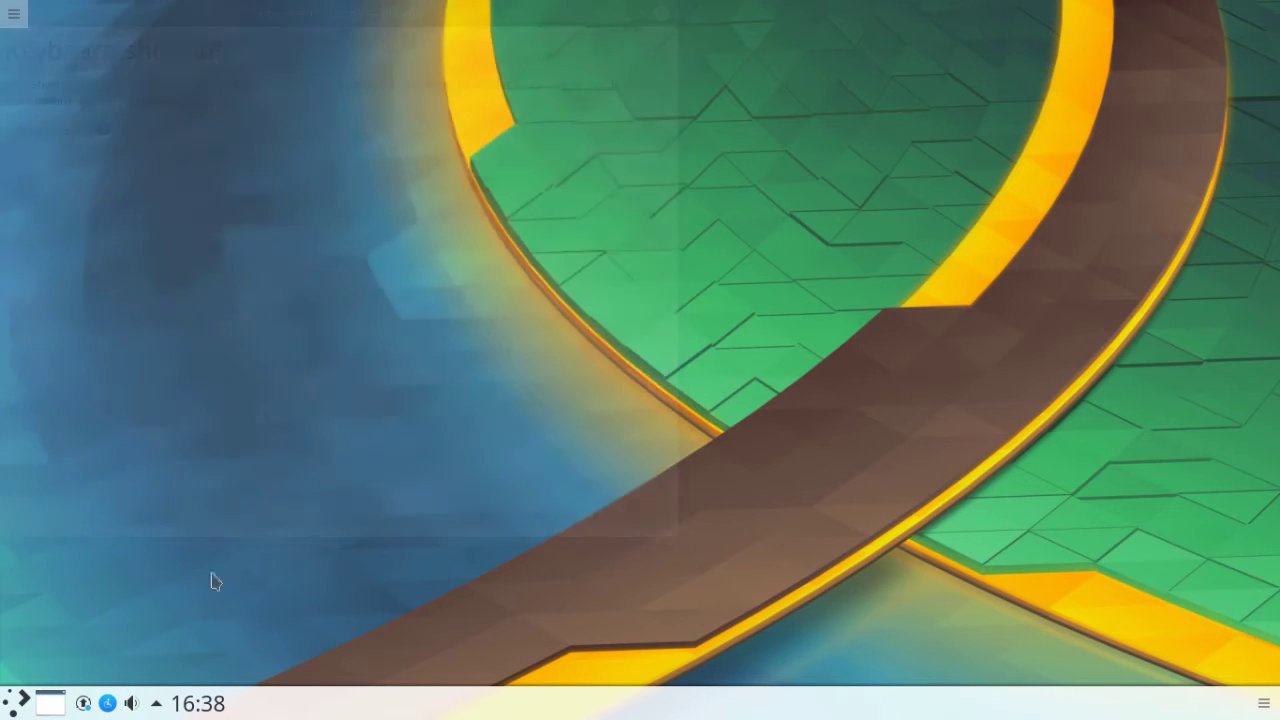
Switch the Lista okien widget back to the alternative Zarządzanie zadaniami
right_click(70, 708)
right_click(46, 704)
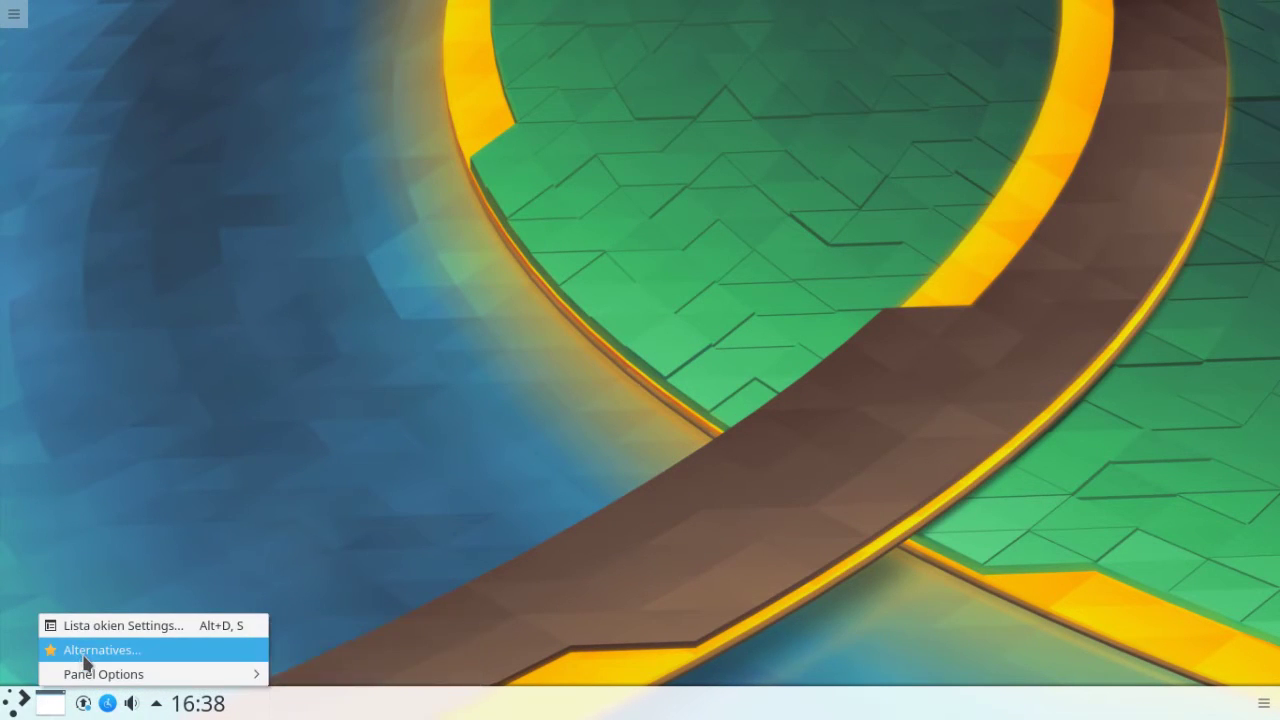
click(86, 651)
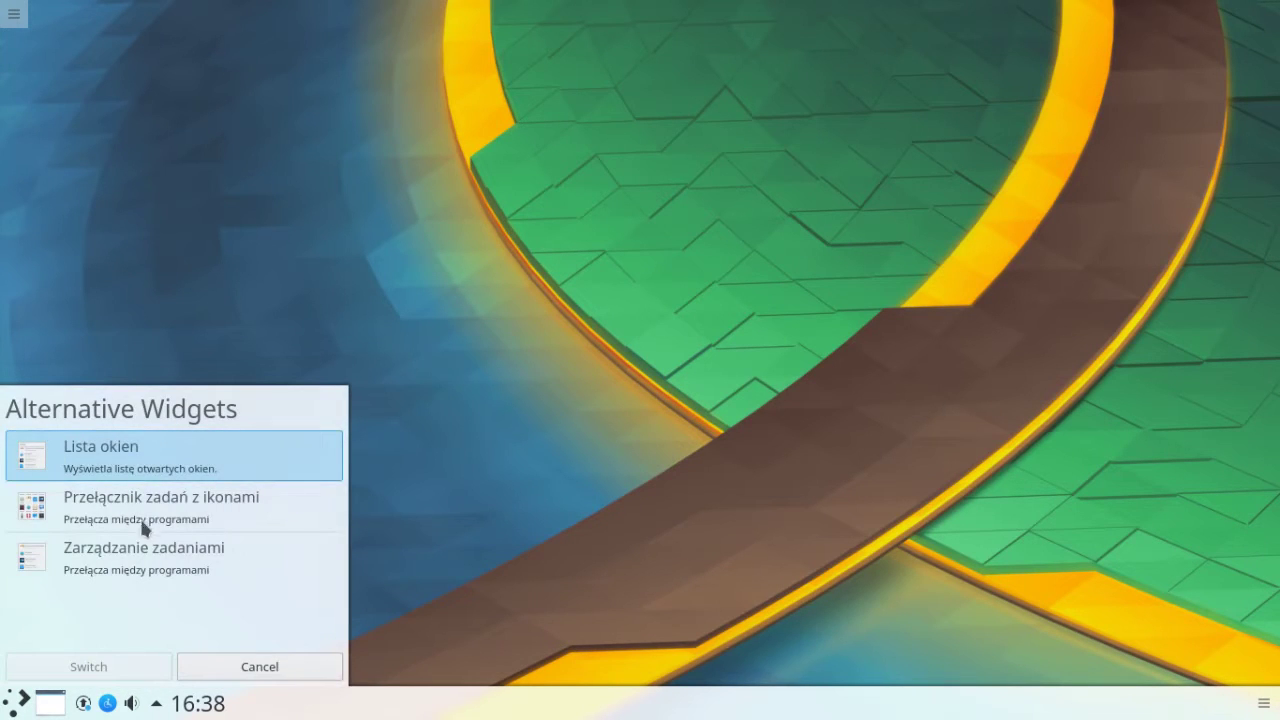
click(148, 570)
click(158, 667)
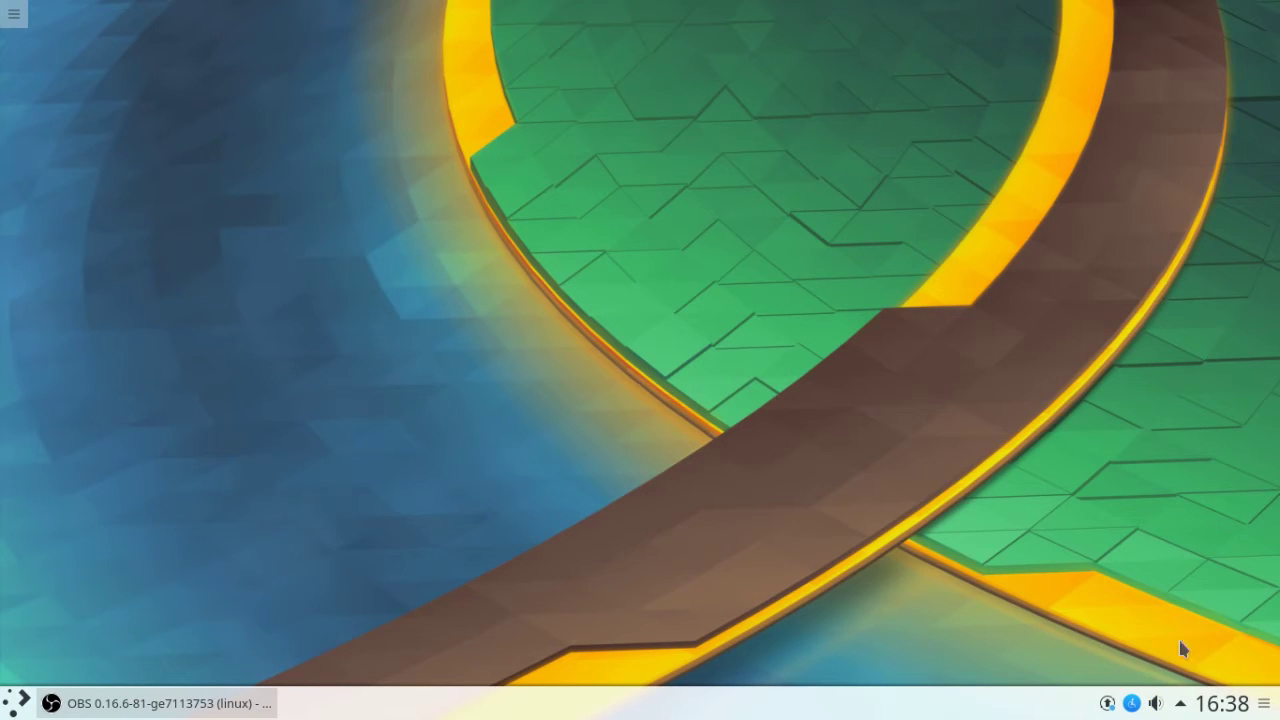
View the alternative widgets for the digital clock, cancel, and look through the system tray's hidden items
right_click(1218, 704)
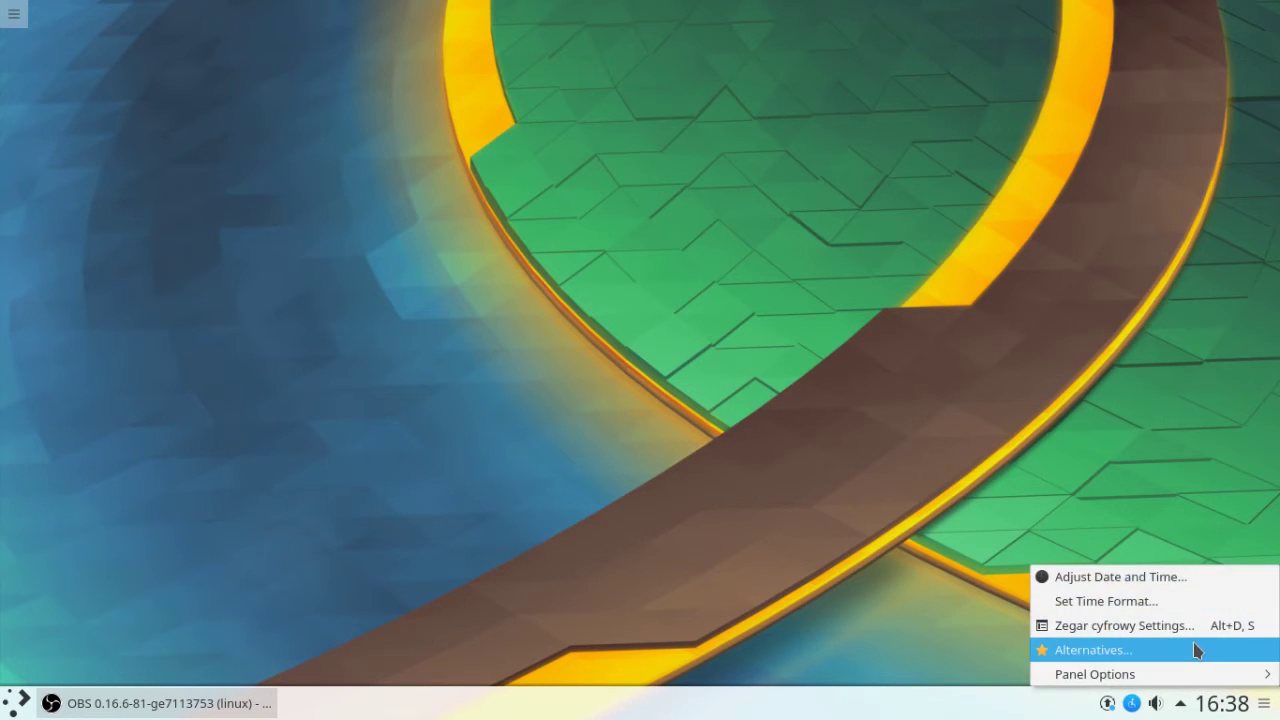
click(1194, 645)
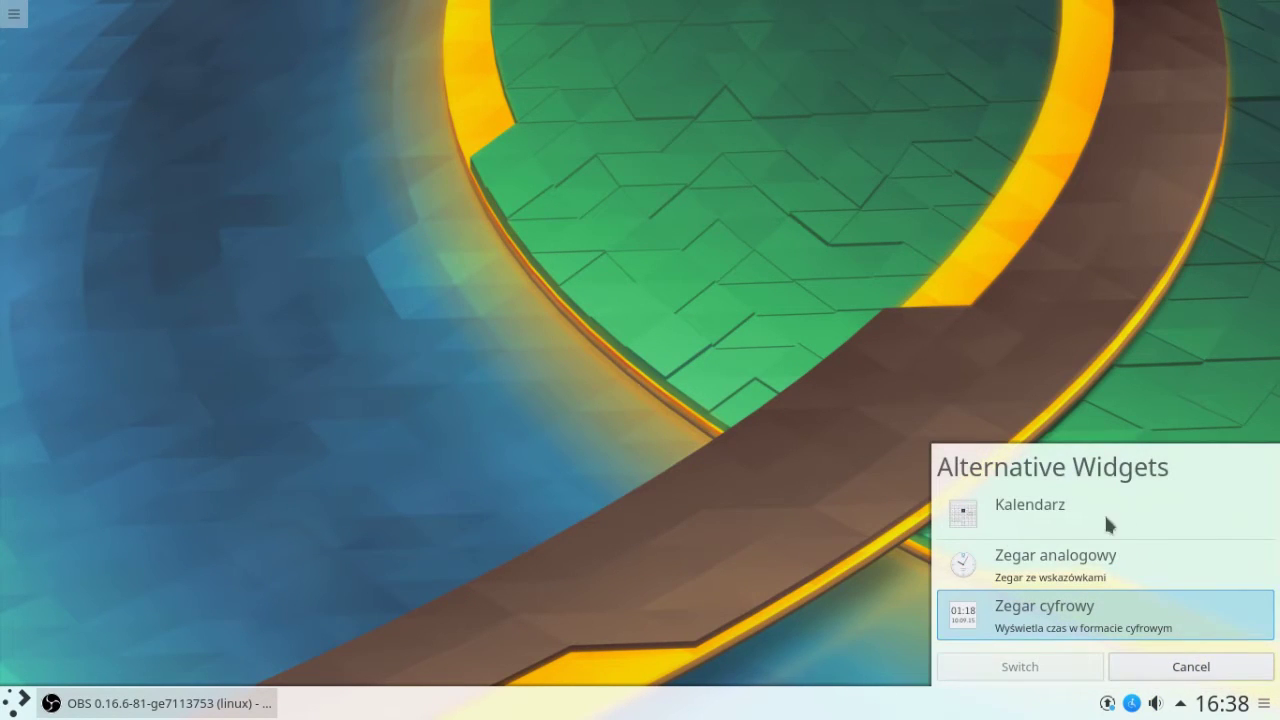
click(1190, 668)
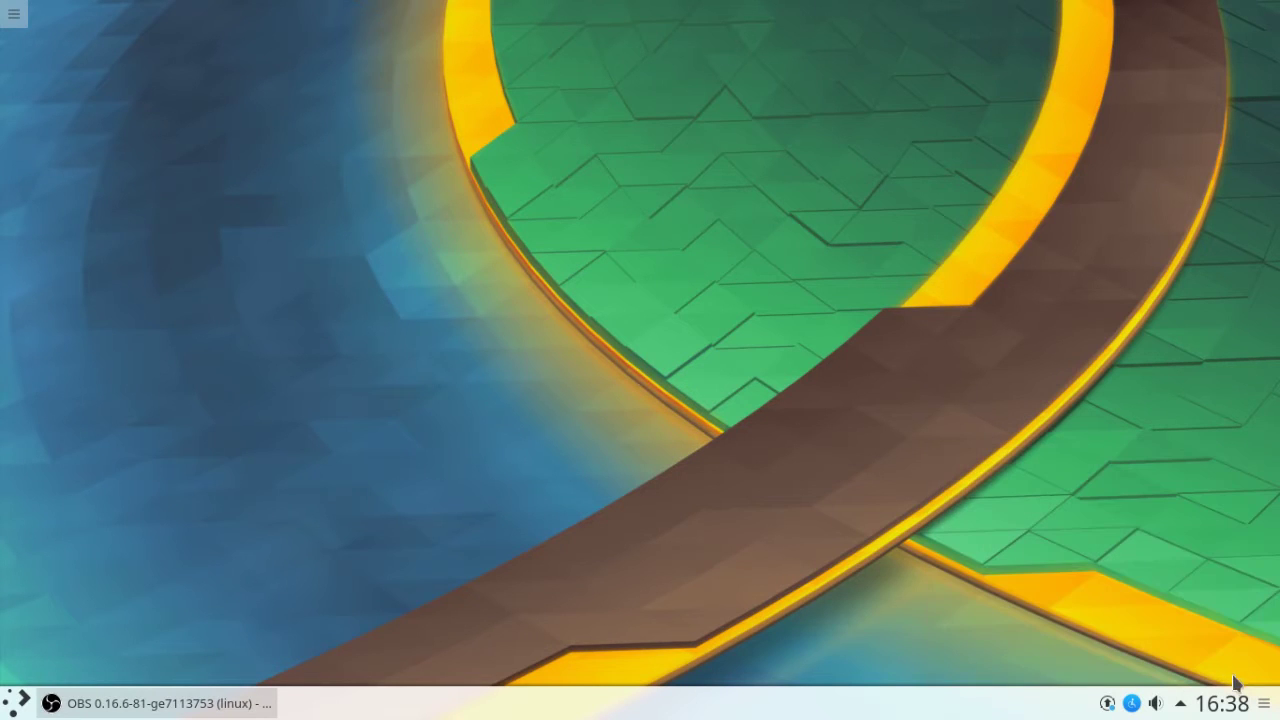
click(1182, 705)
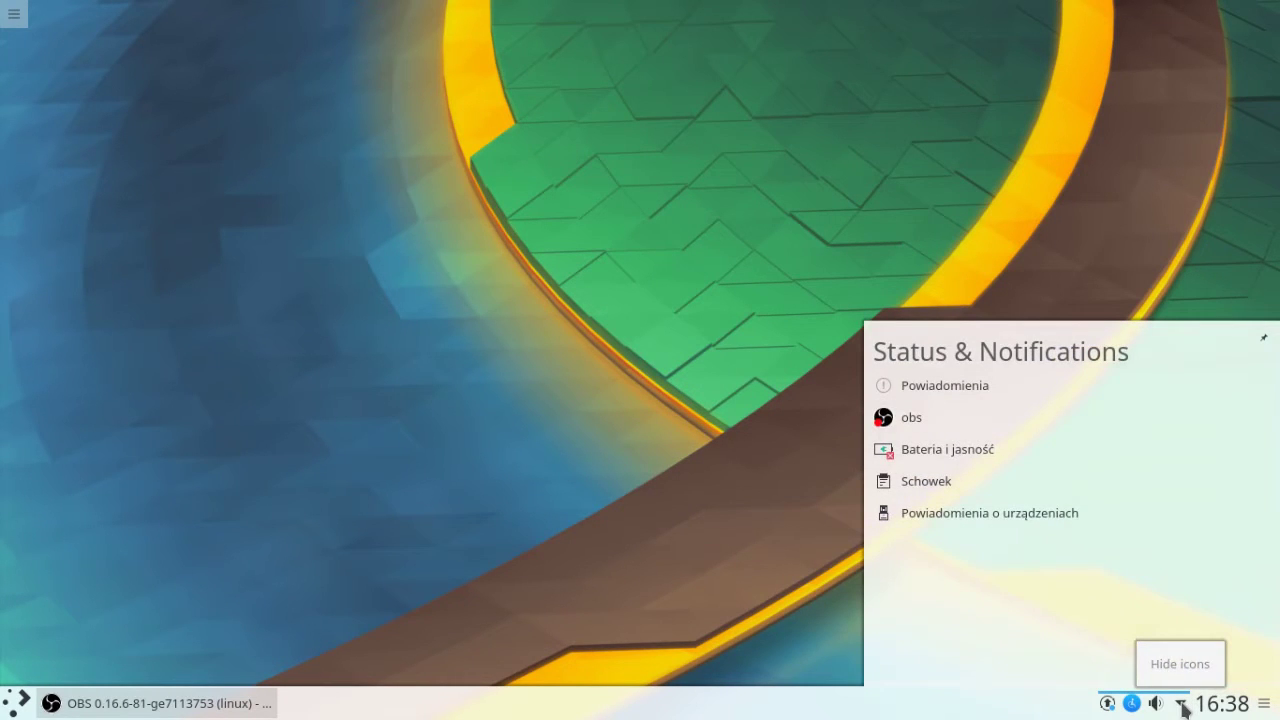
click(1182, 706)
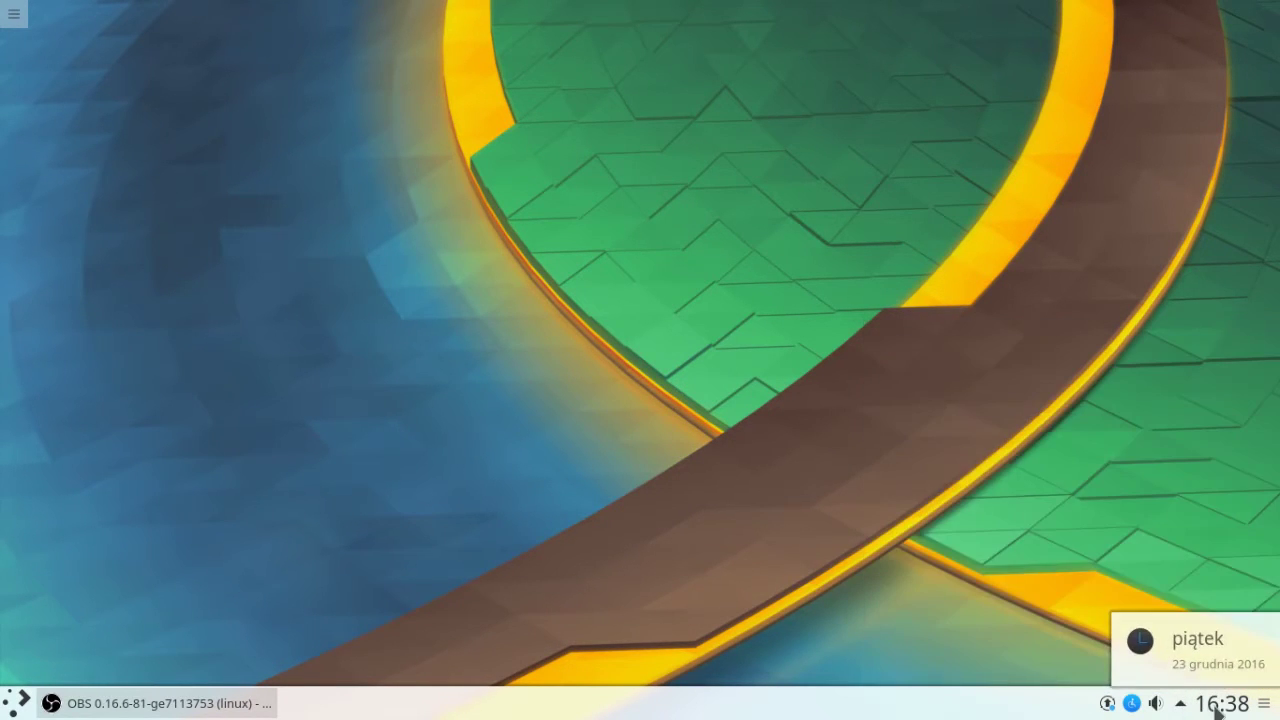
In the digital clock's settings, enable showing the date and seconds, set the date format to ISO Date, and apply
right_click(1217, 708)
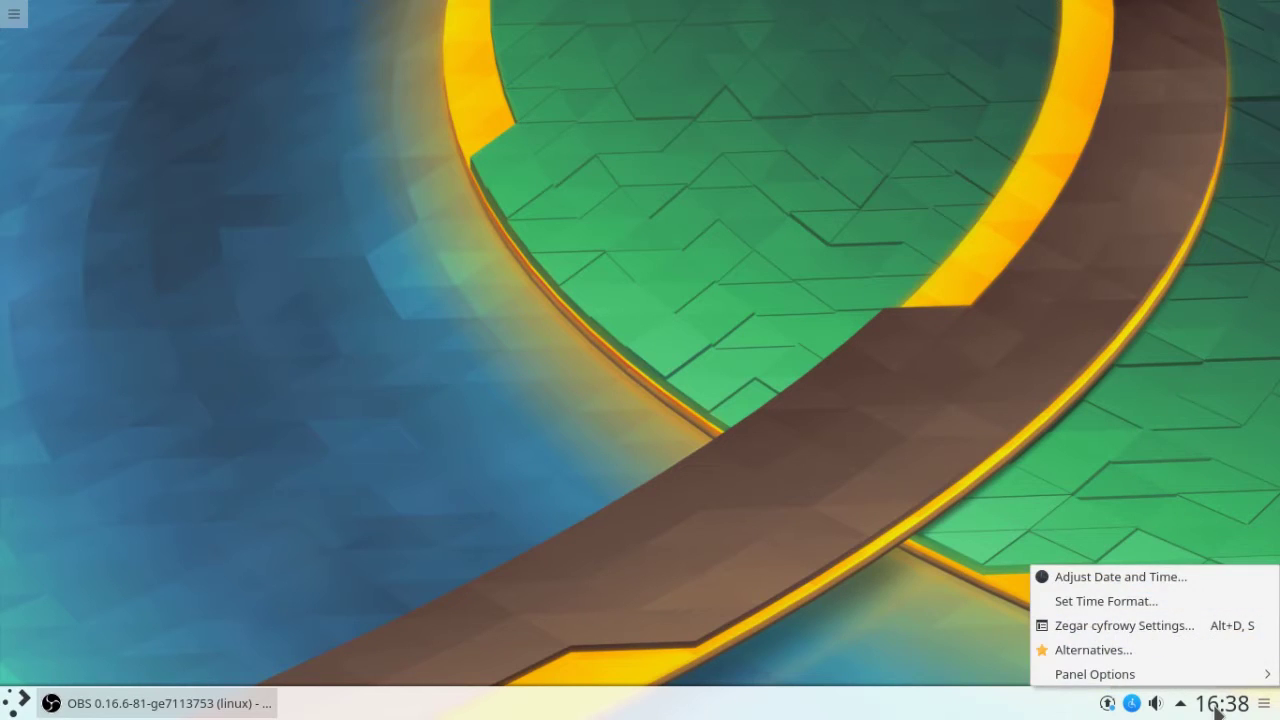
click(1156, 628)
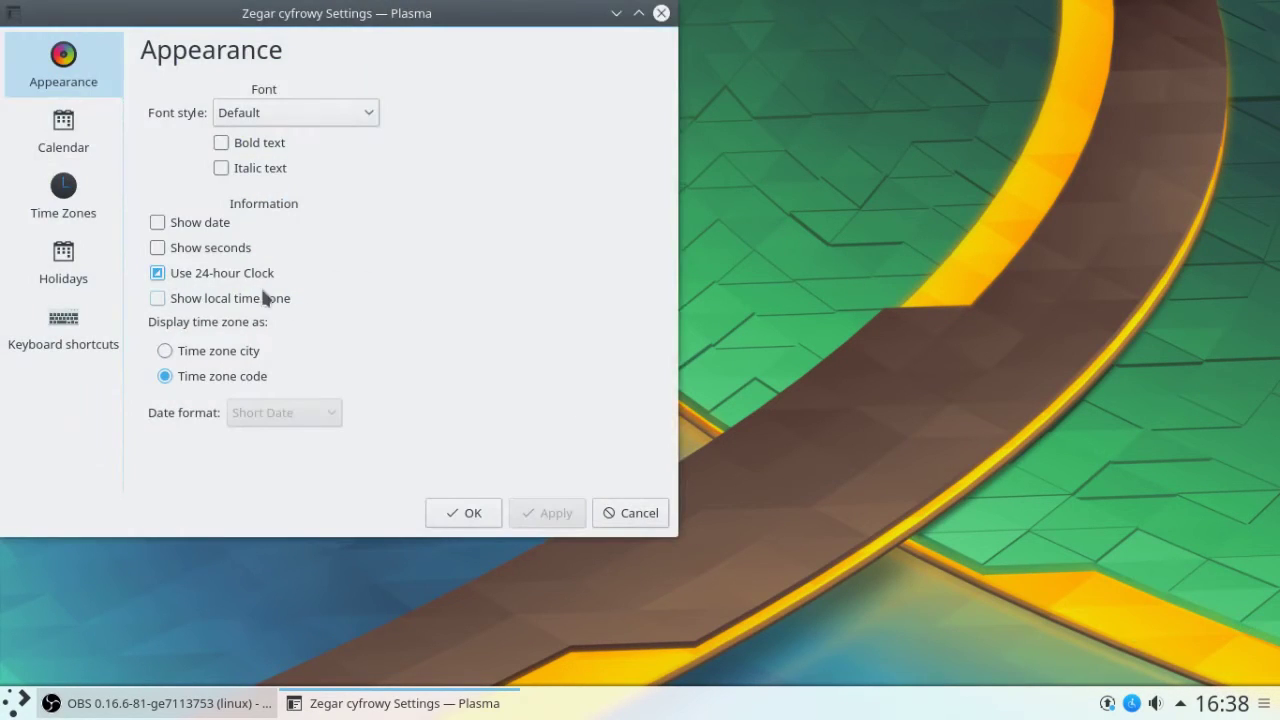
click(157, 222)
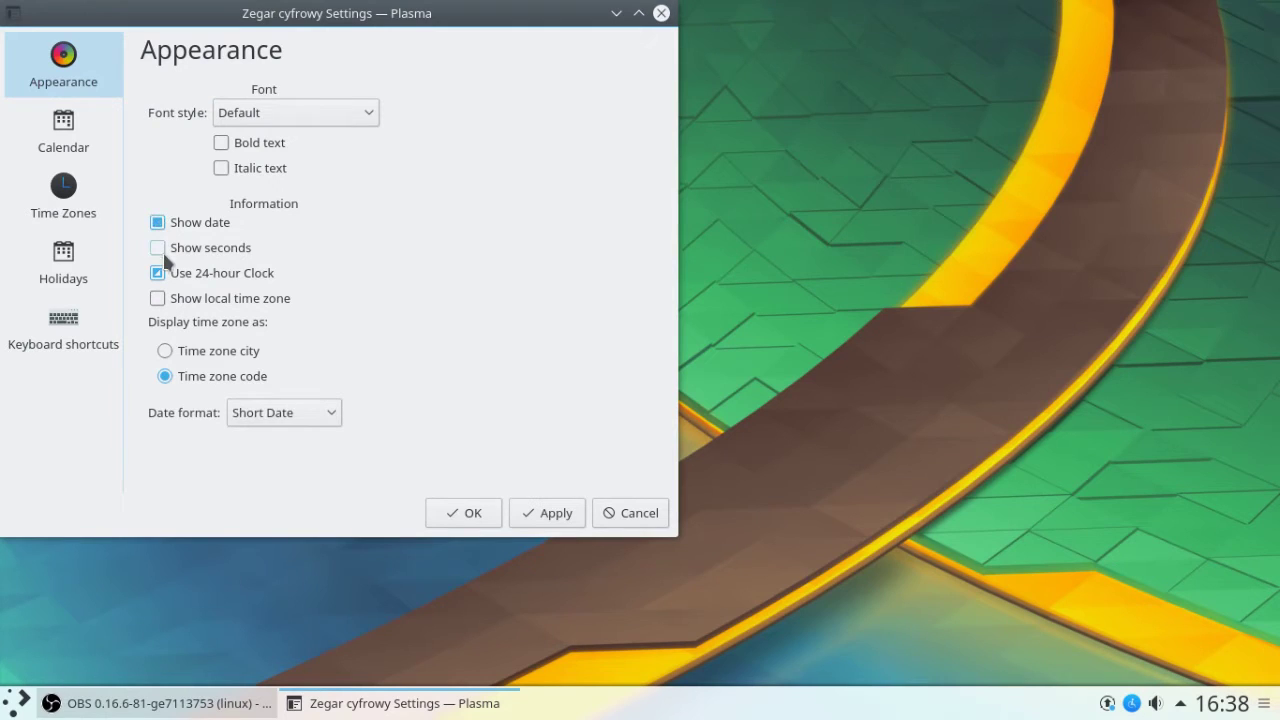
click(164, 250)
click(278, 419)
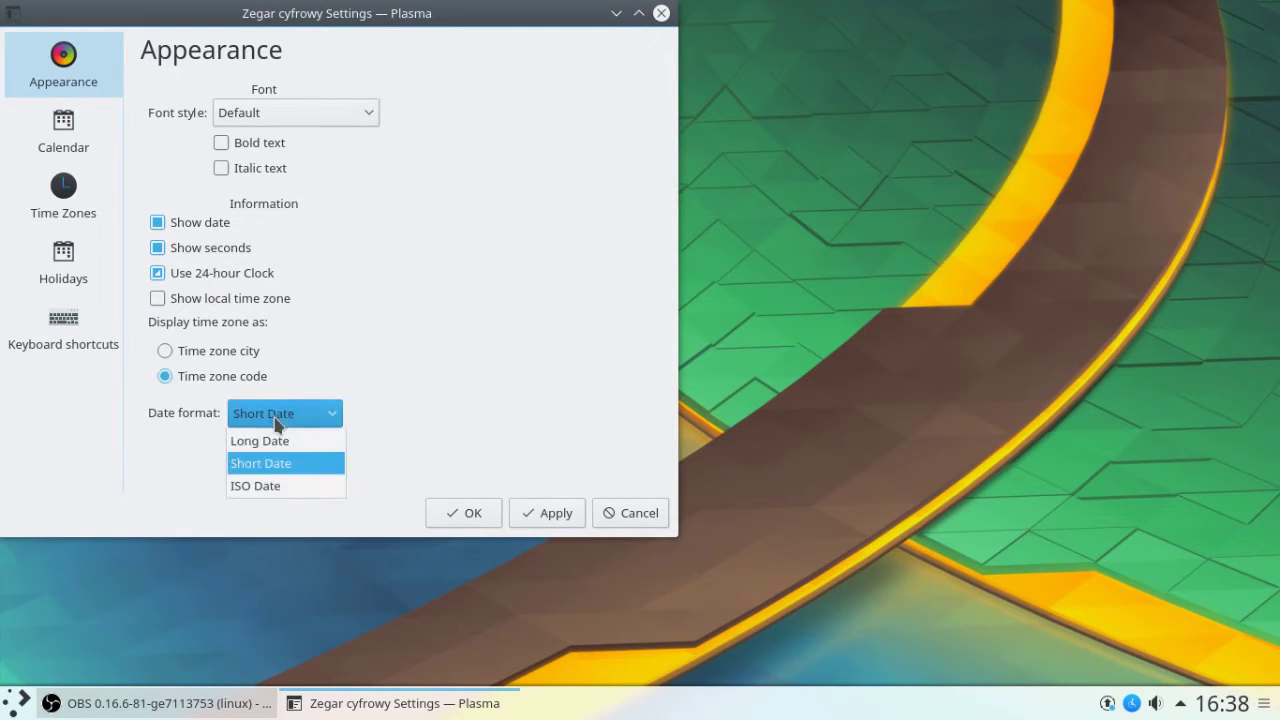
click(285, 485)
click(556, 514)
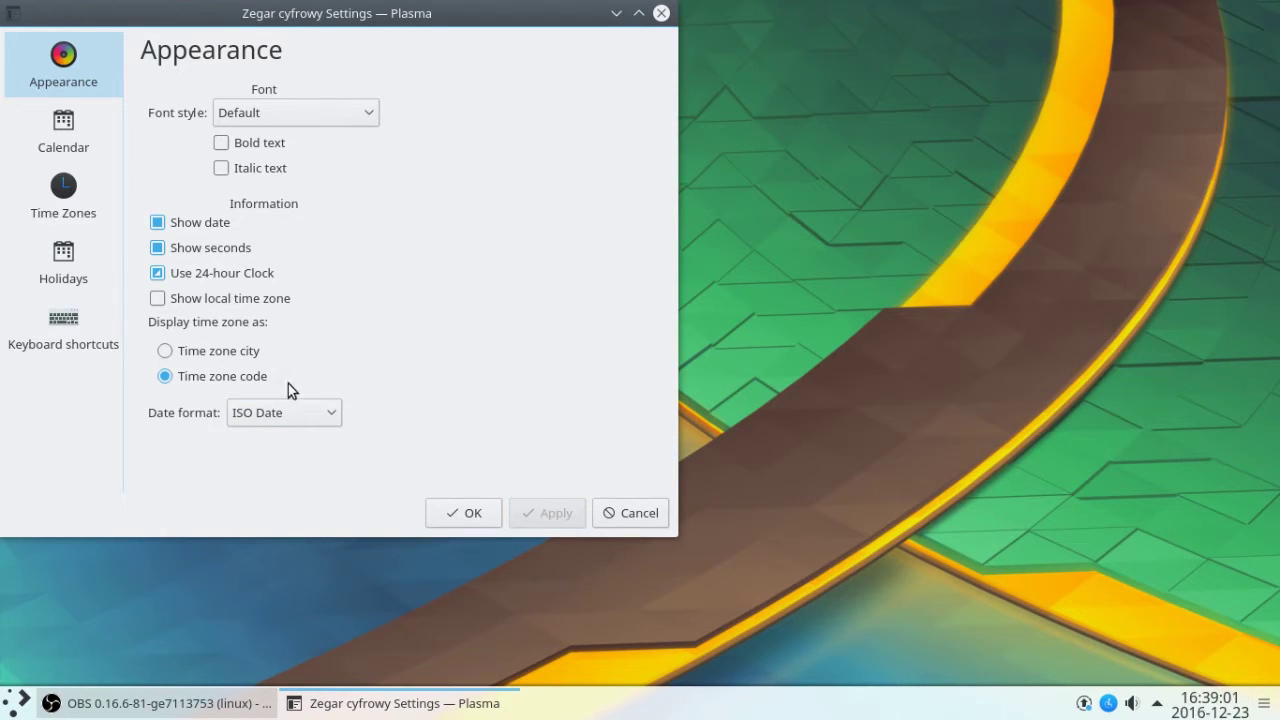
Apply the Short Date format to the clock, and replace it with Long Date
scroll(278, 422, up, 1)
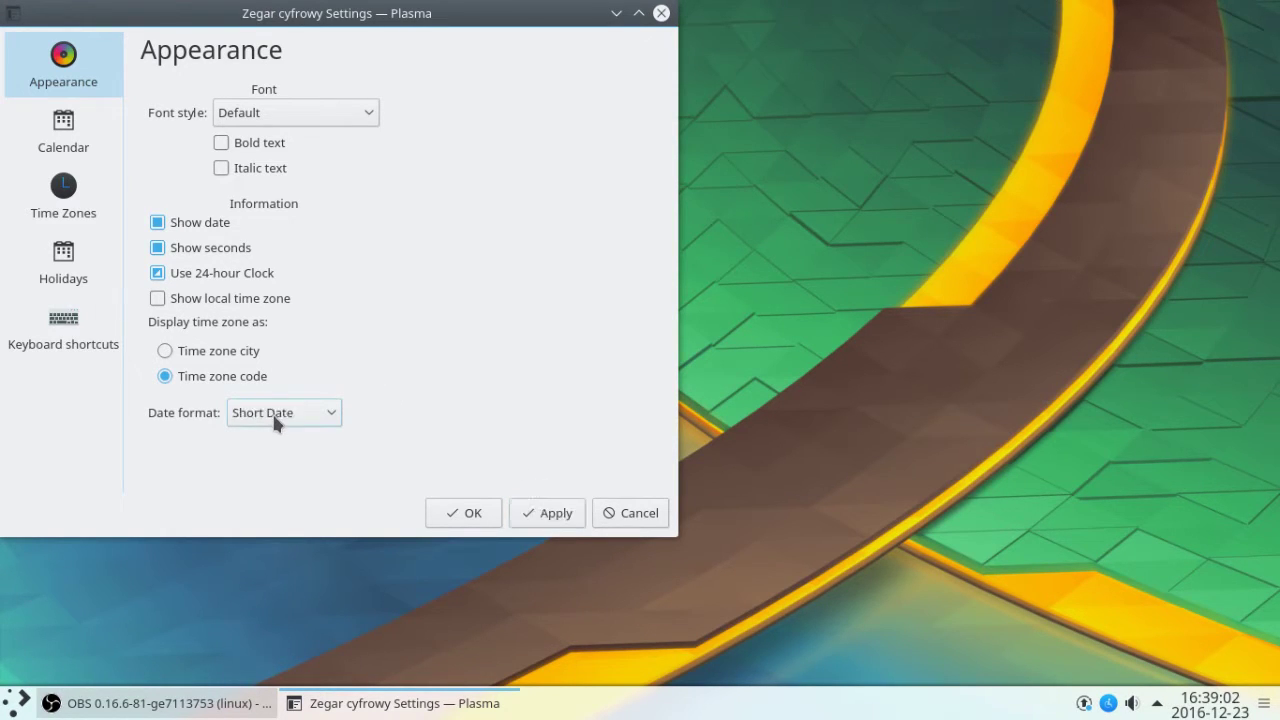
click(545, 518)
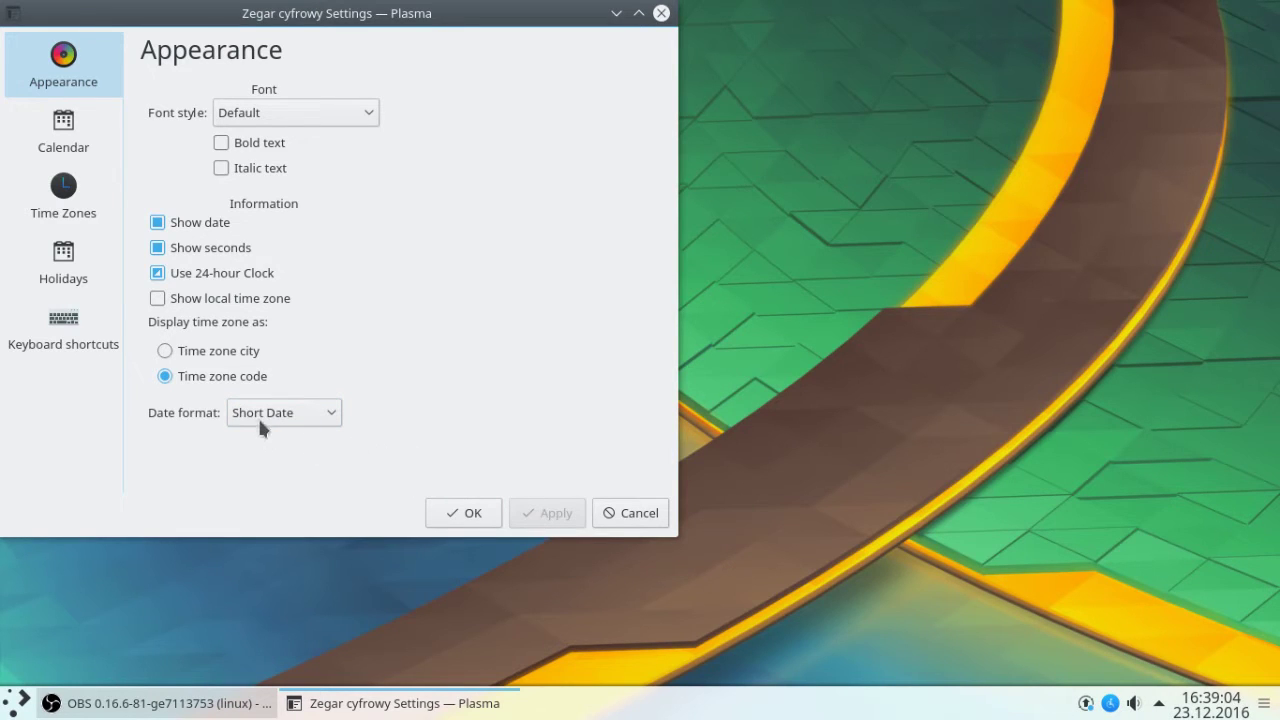
scroll(258, 425, up, 1)
click(527, 522)
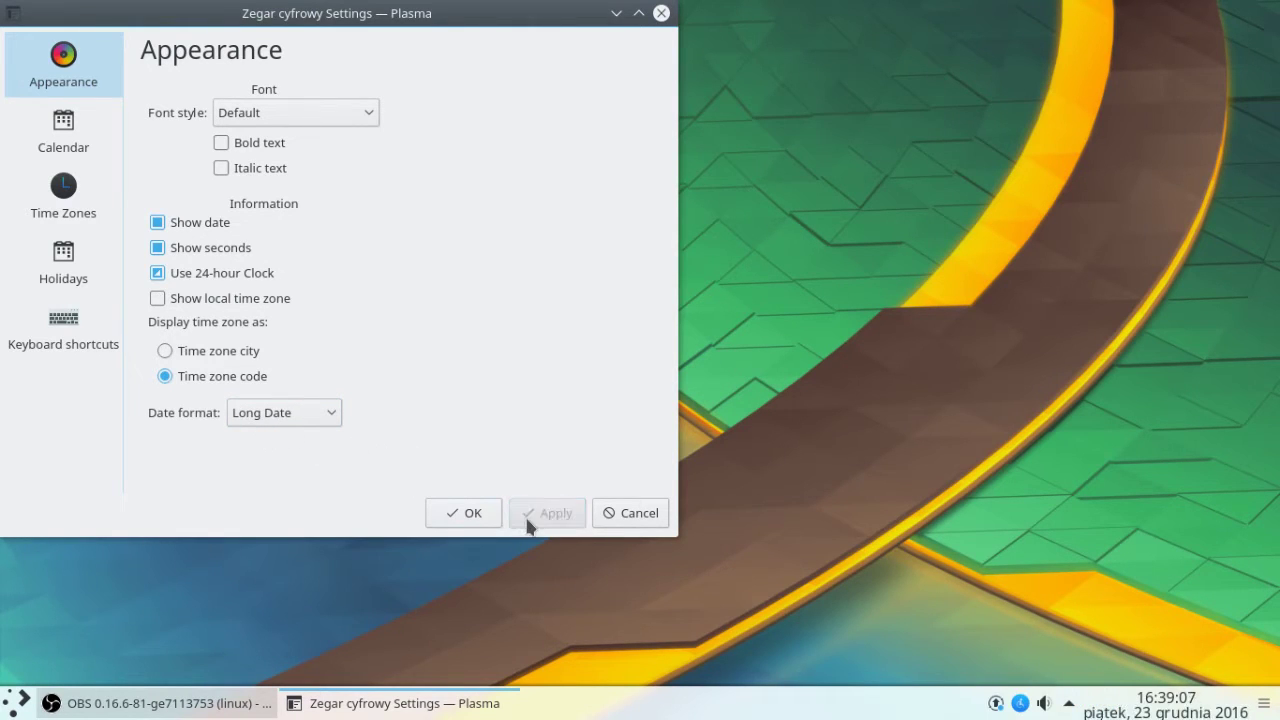
Enable the Holidays calendar plugin for the clock, apply the change, and view the time zone list
click(114, 152)
click(156, 138)
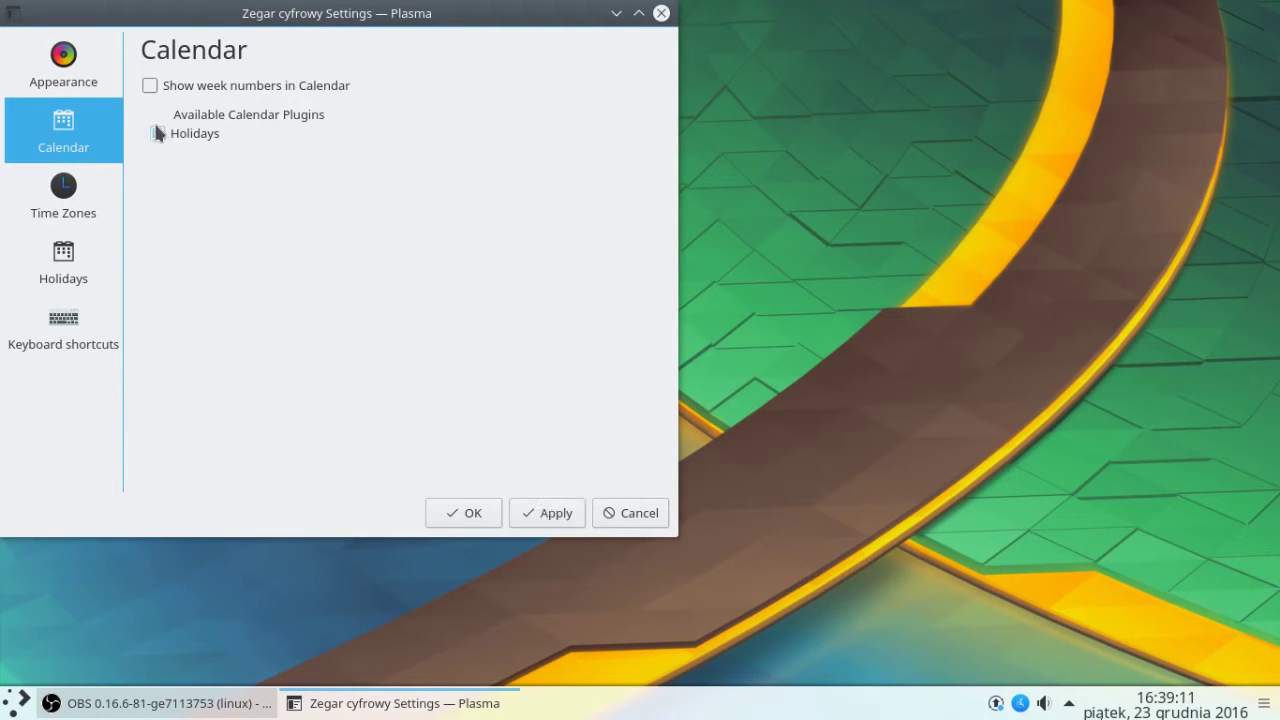
click(76, 170)
click(640, 340)
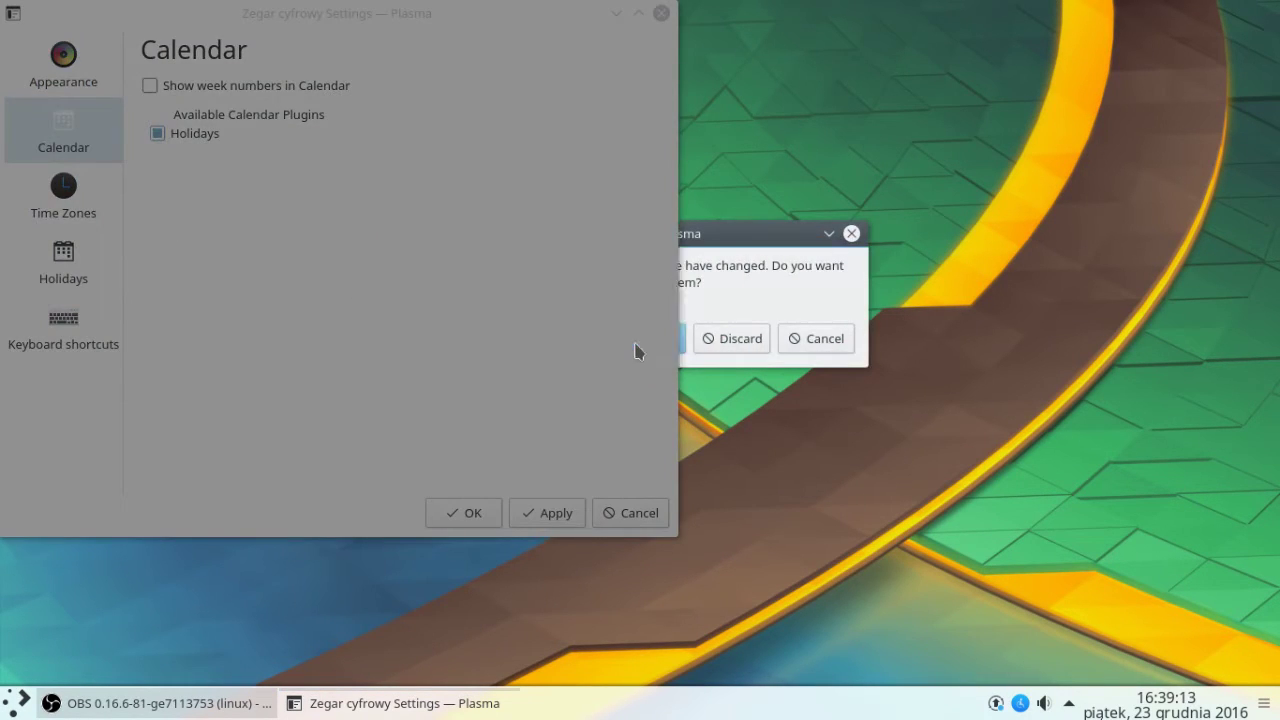
click(60, 201)
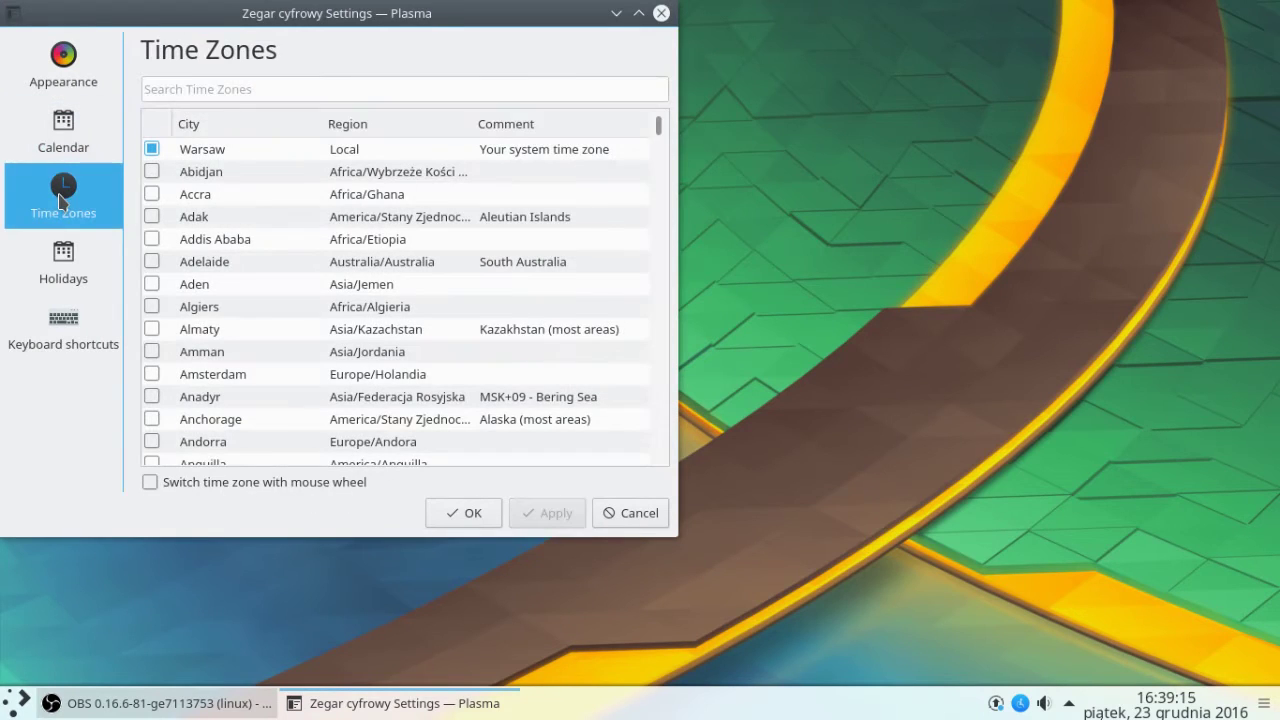
Select the pl_pl Poland holiday region for the clock's calendar, apply it, and close the settings
click(80, 263)
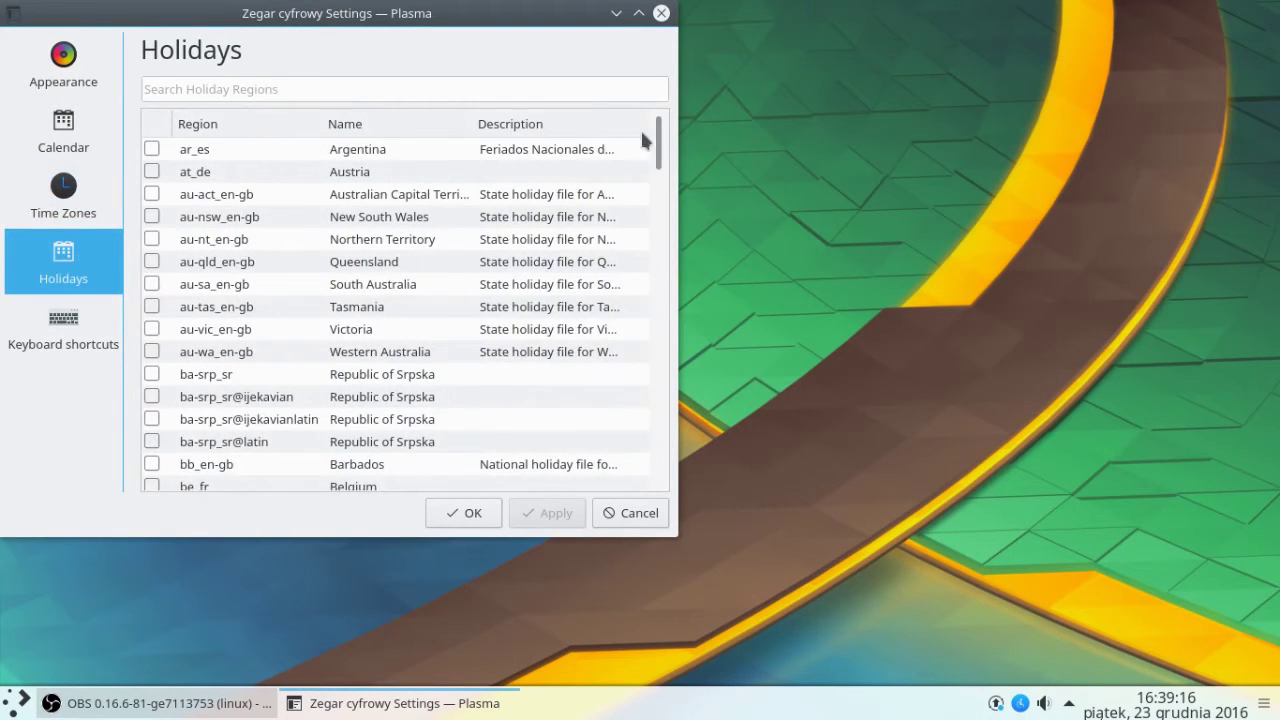
drag(657, 130, 665, 335)
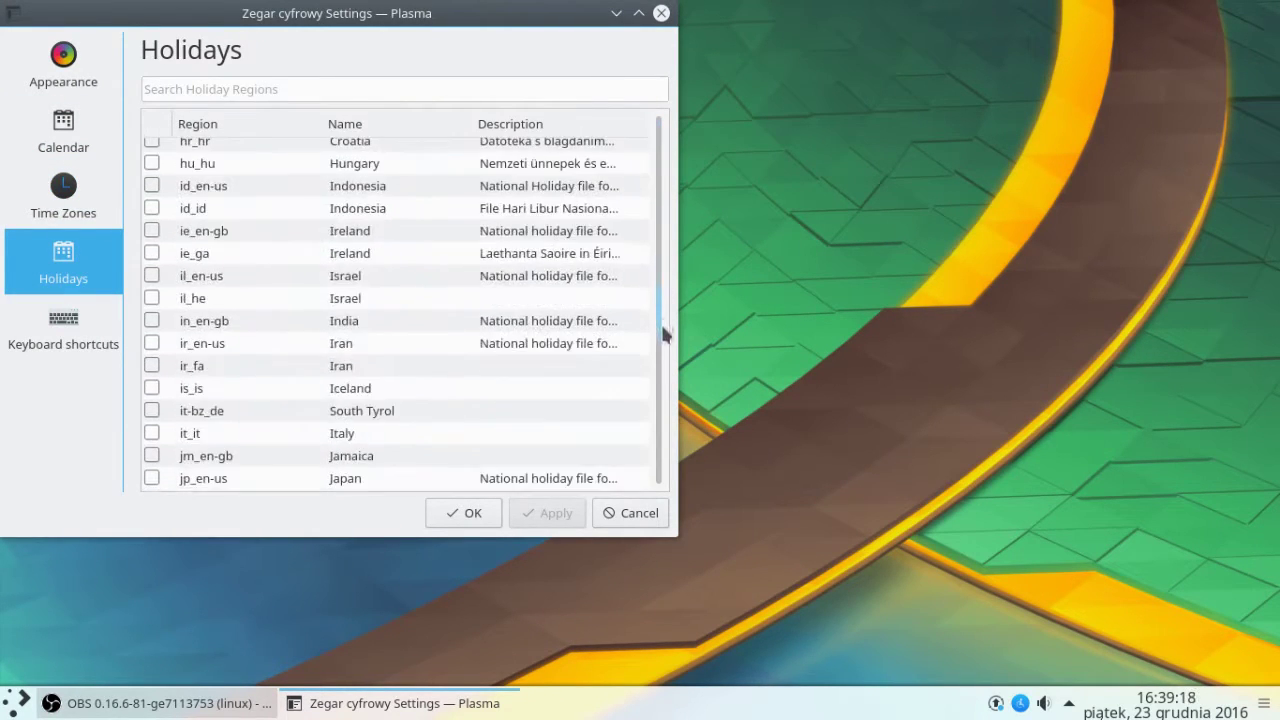
scroll(660, 352, down, 3)
scroll(663, 349, up, 3)
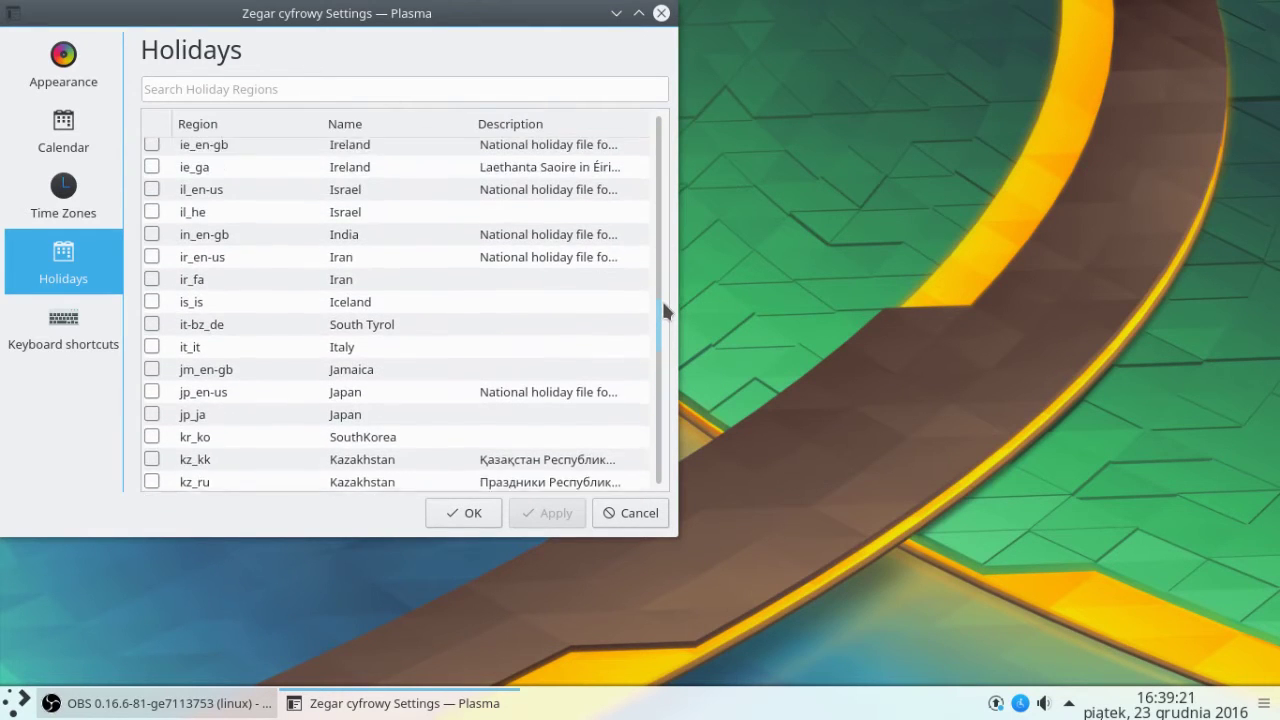
scroll(663, 309, down, 3)
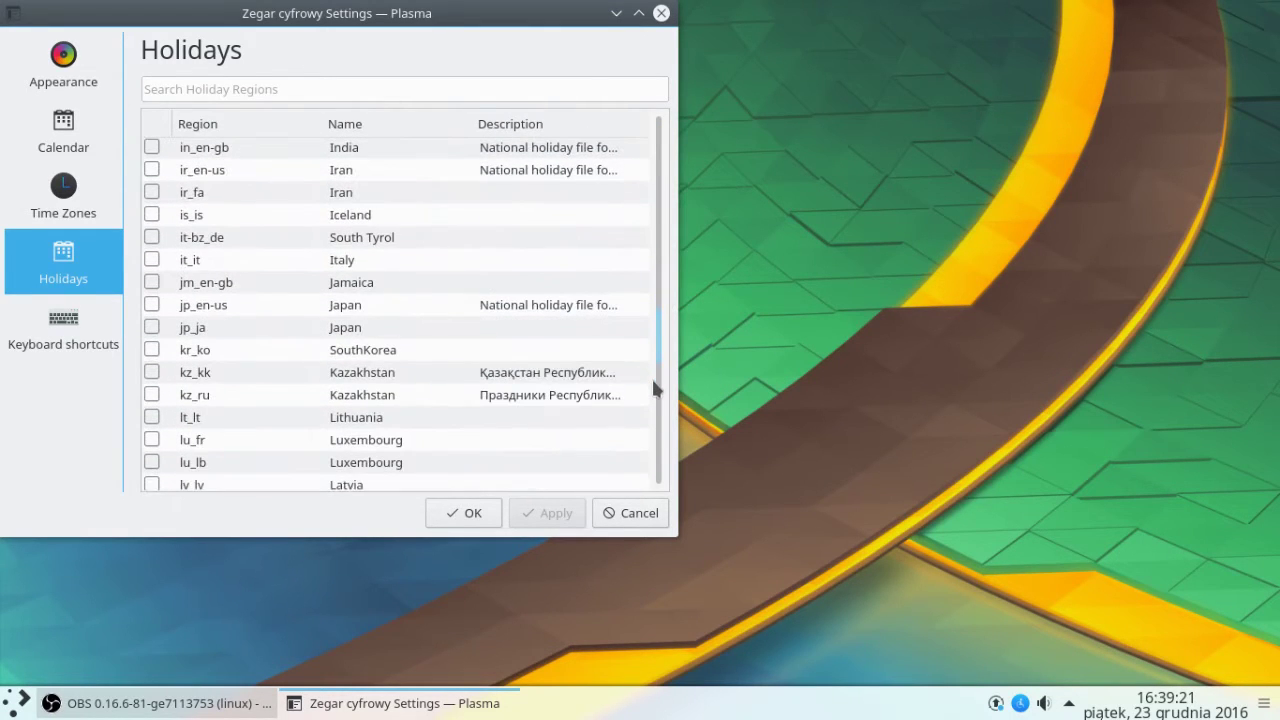
scroll(660, 373, down, 3)
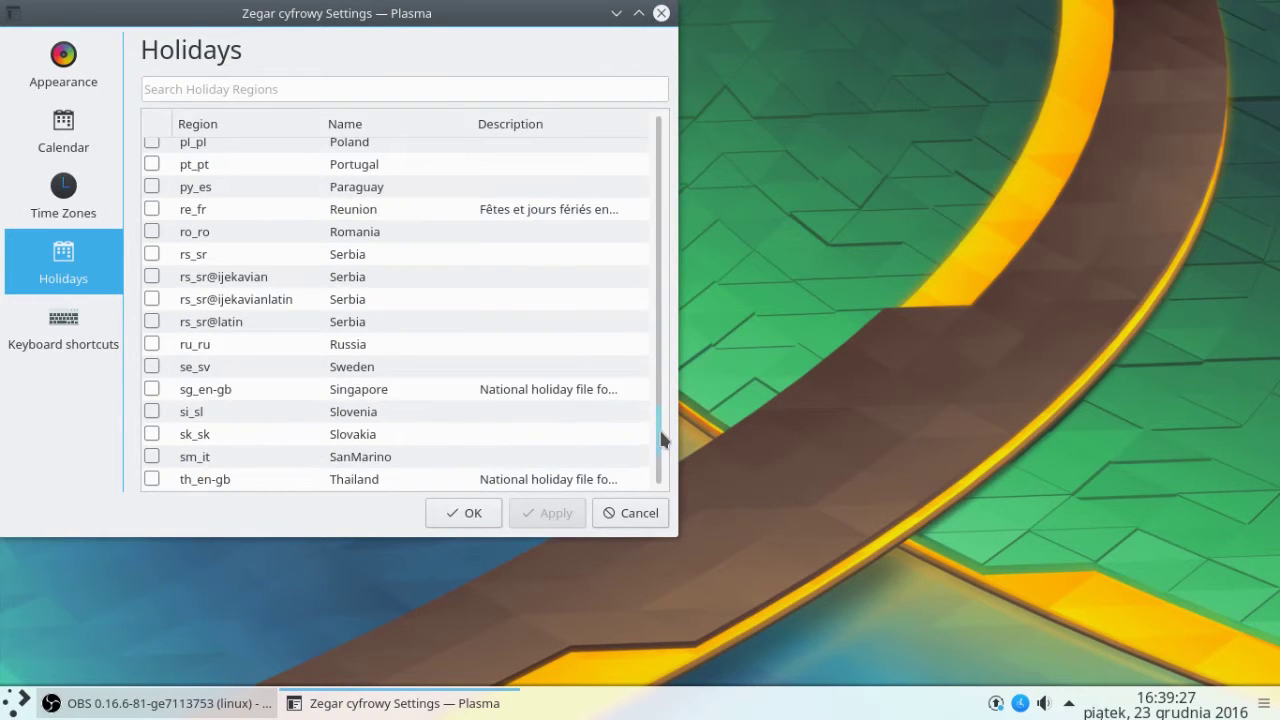
drag(662, 440, 663, 414)
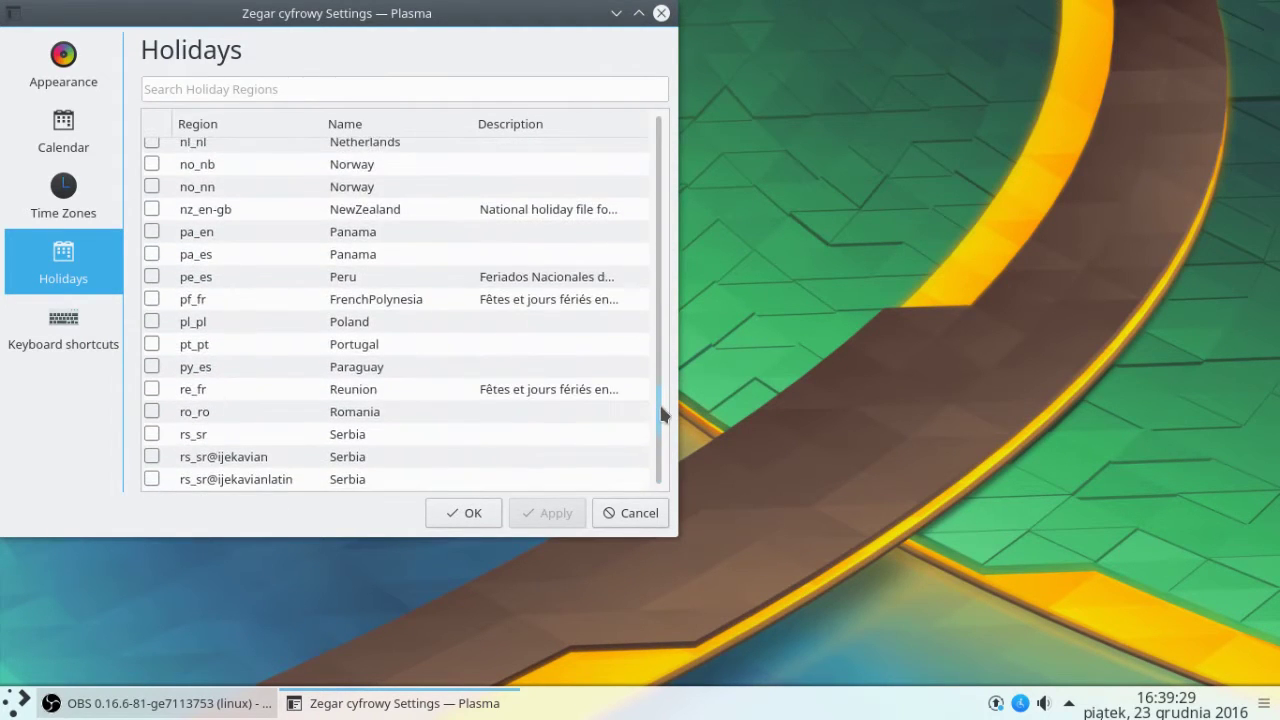
click(152, 321)
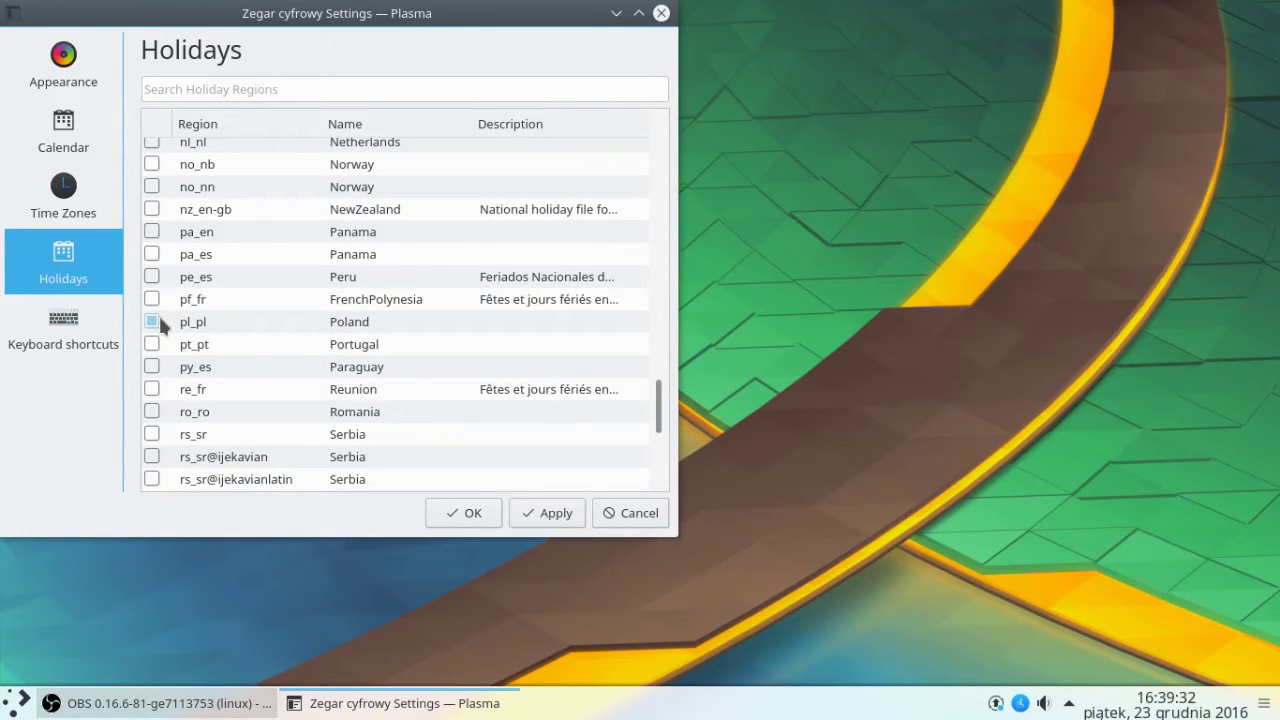
click(549, 522)
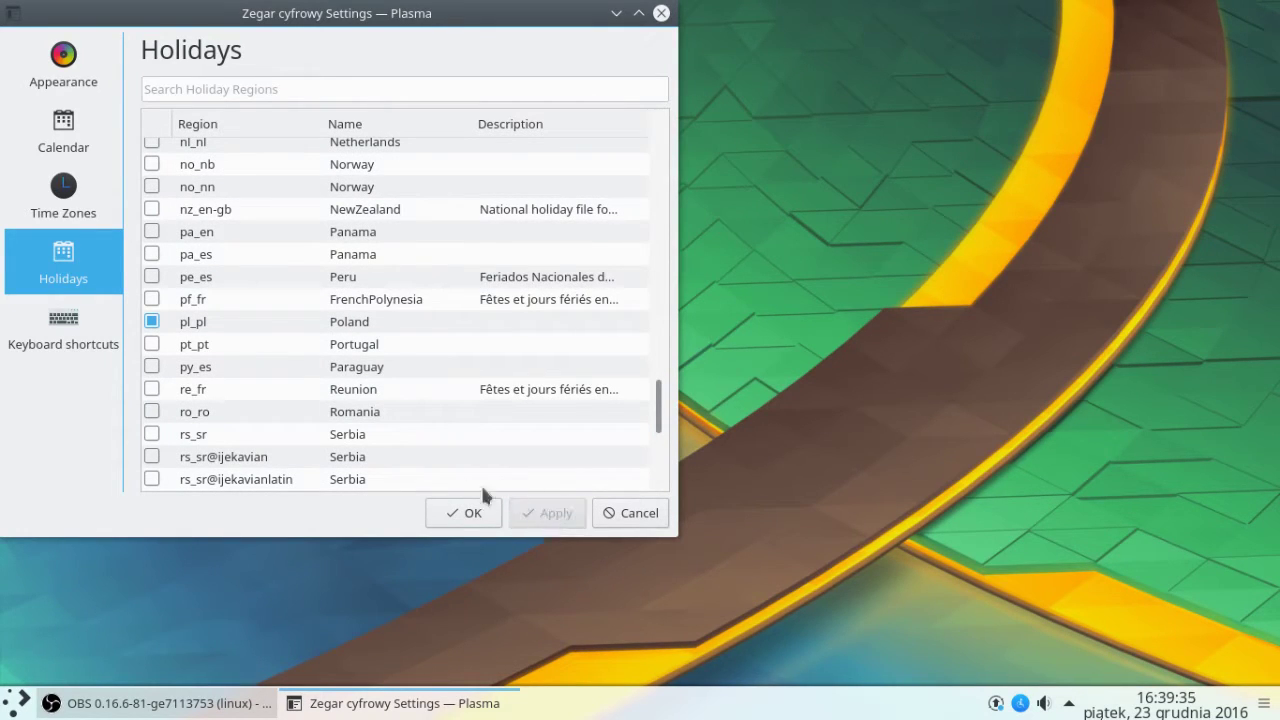
click(472, 510)
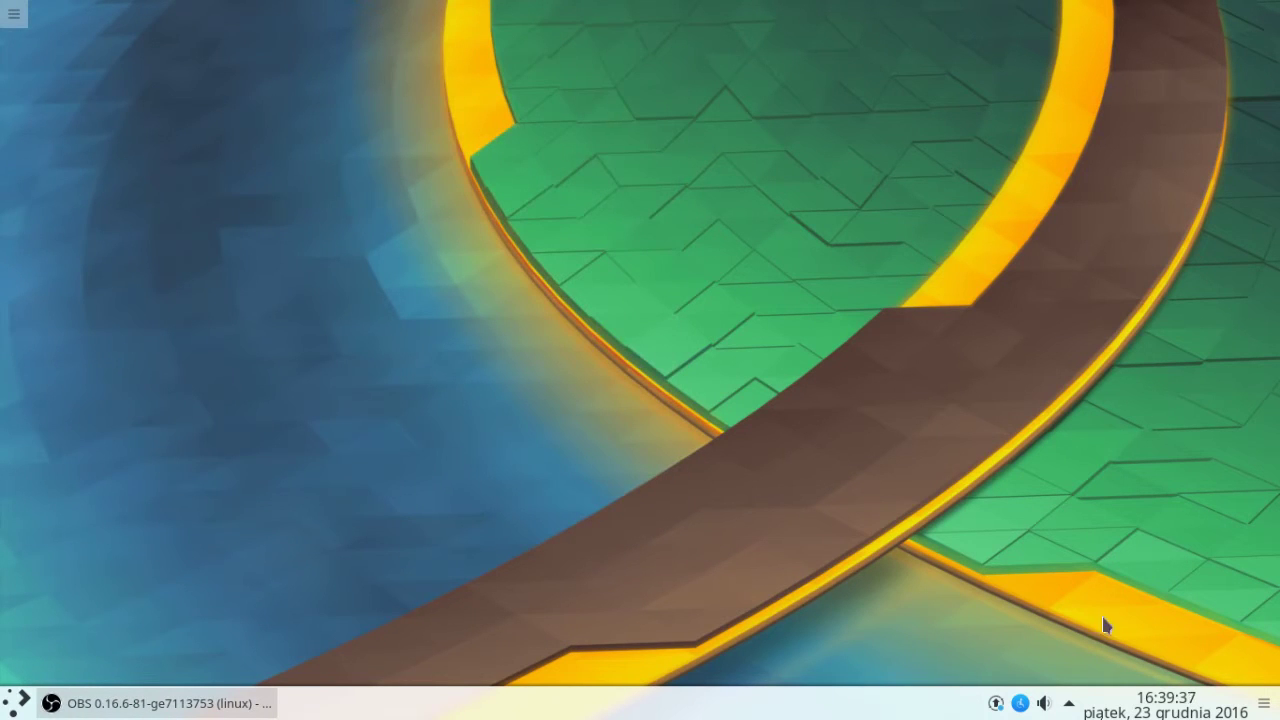
Open and close the clock's pop-up calendar several times to check December for holiday entries
click(1172, 710)
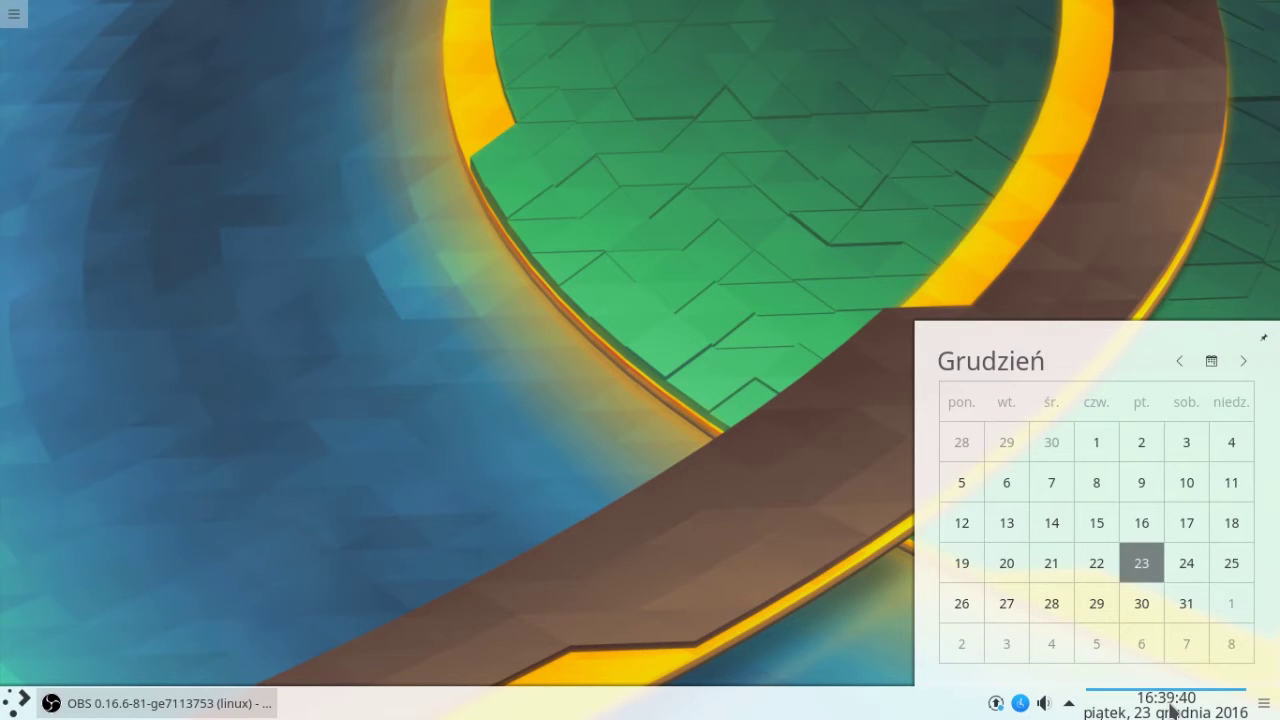
click(1172, 710)
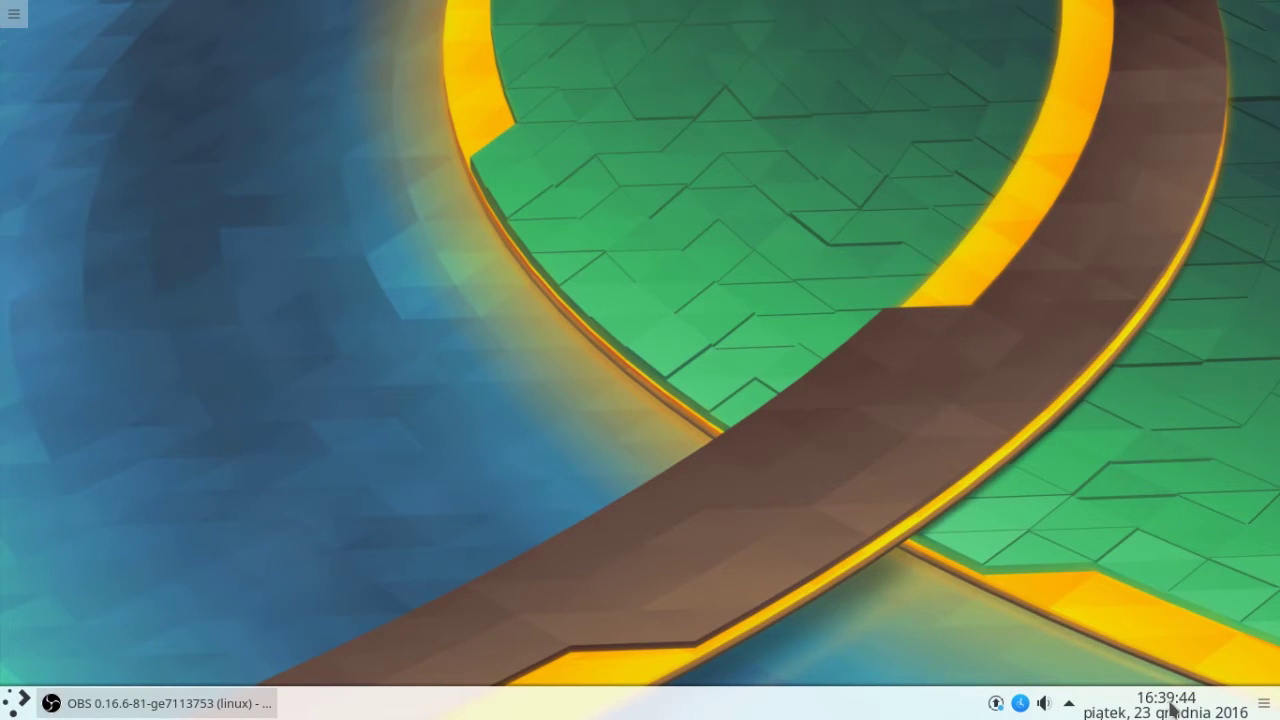
click(1172, 709)
click(1172, 709)
click(1172, 709)
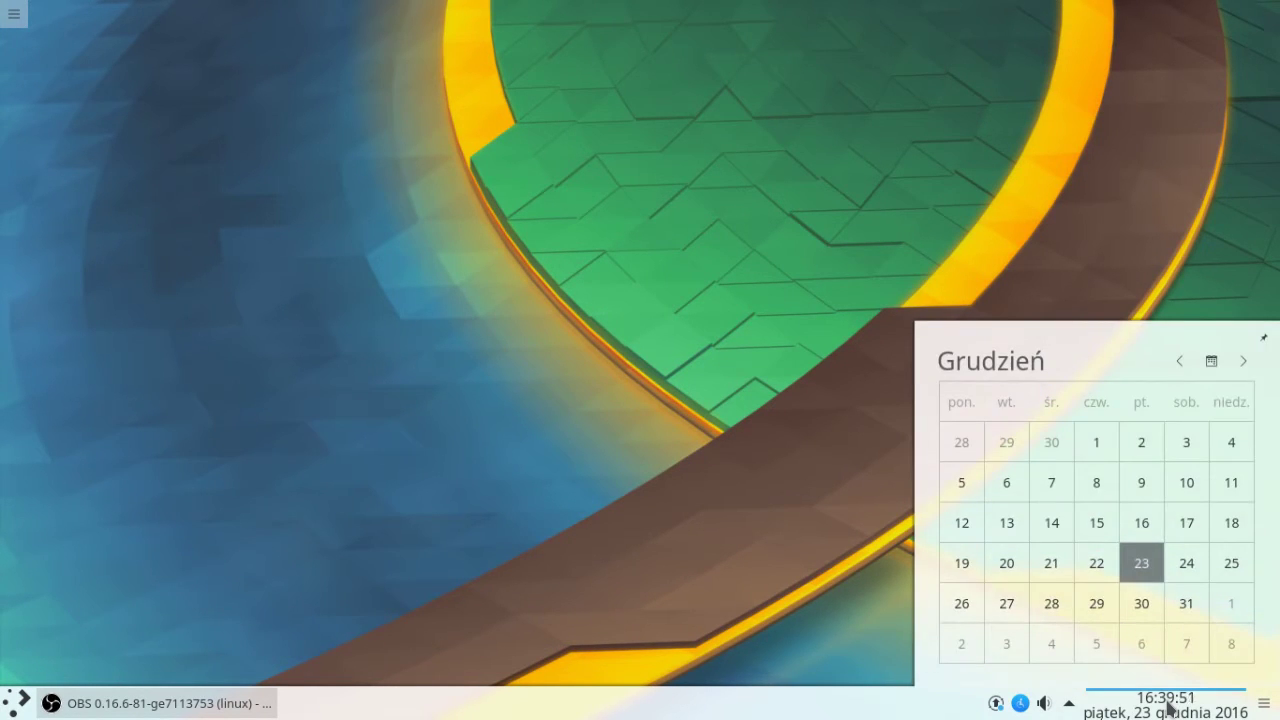
click(1172, 709)
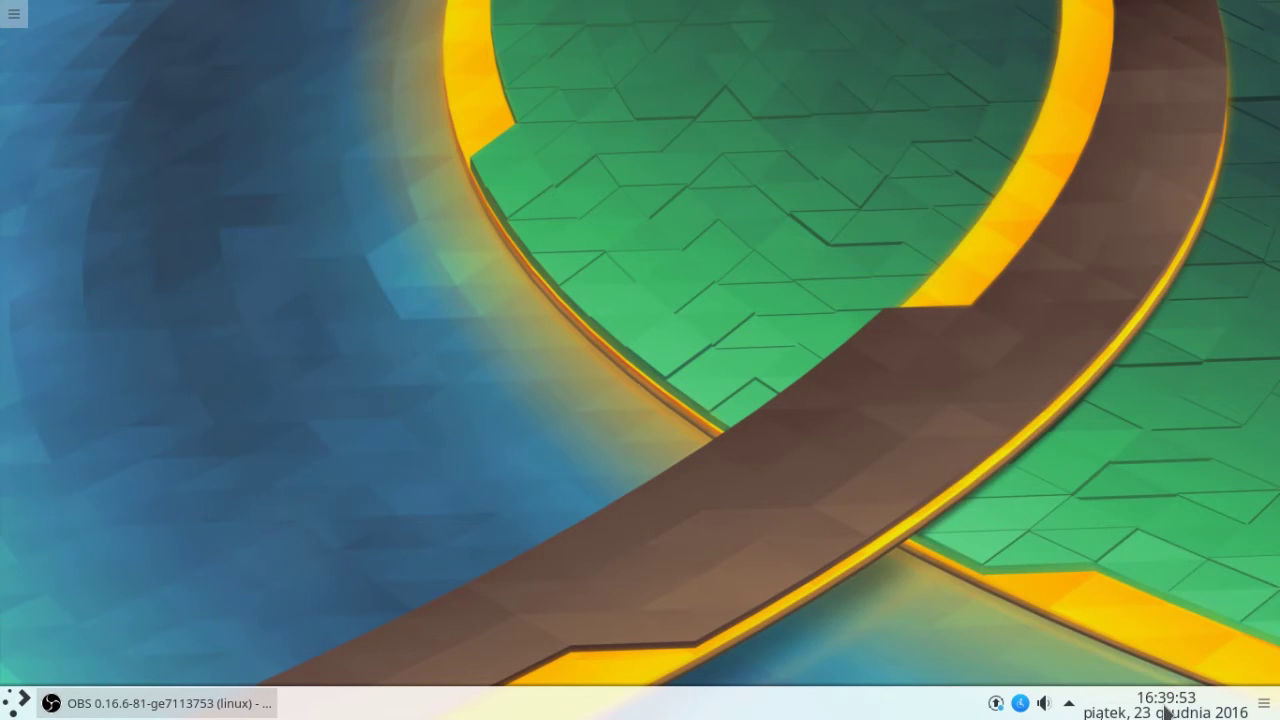
click(1166, 709)
click(1166, 709)
Reopen the digital clock's settings, turn the Holidays calendar plugin off and on again, and apply the settings
right_click(1166, 709)
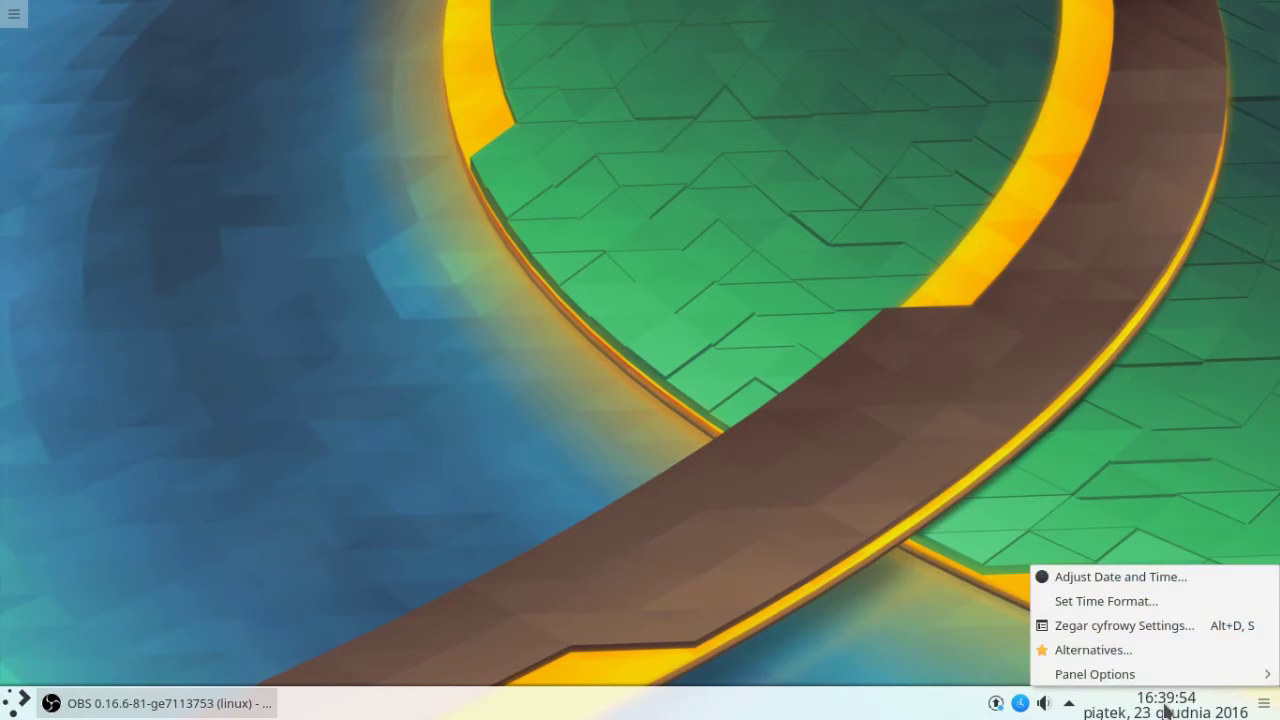
click(1153, 626)
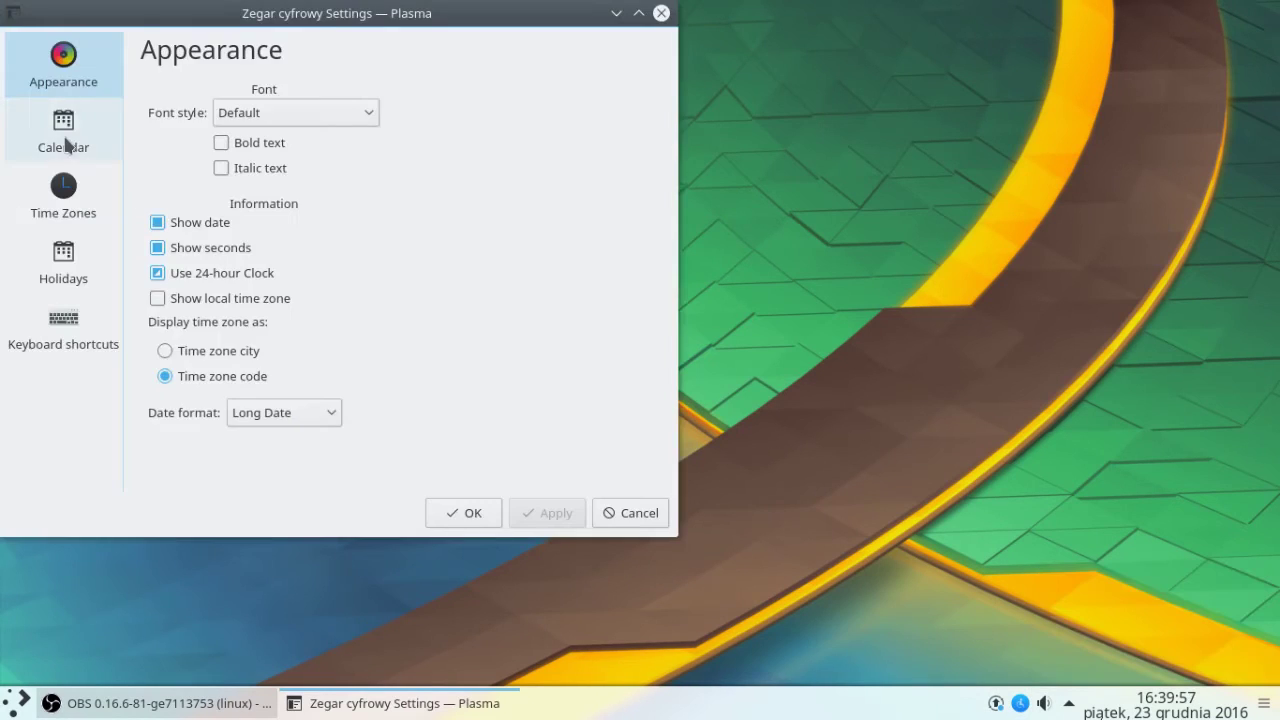
click(66, 145)
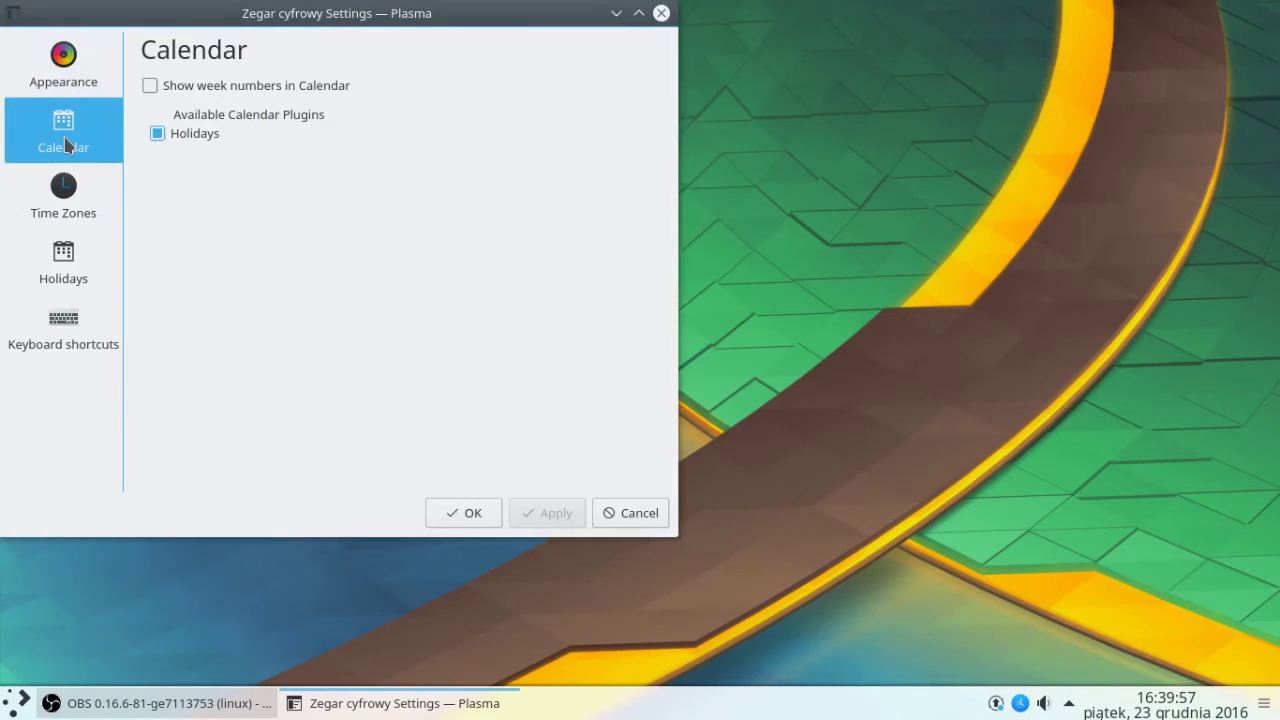
click(157, 133)
click(157, 133)
click(516, 513)
Check the Poland entry's selection in the list of holiday regions and confirm the clock settings
click(70, 202)
click(78, 265)
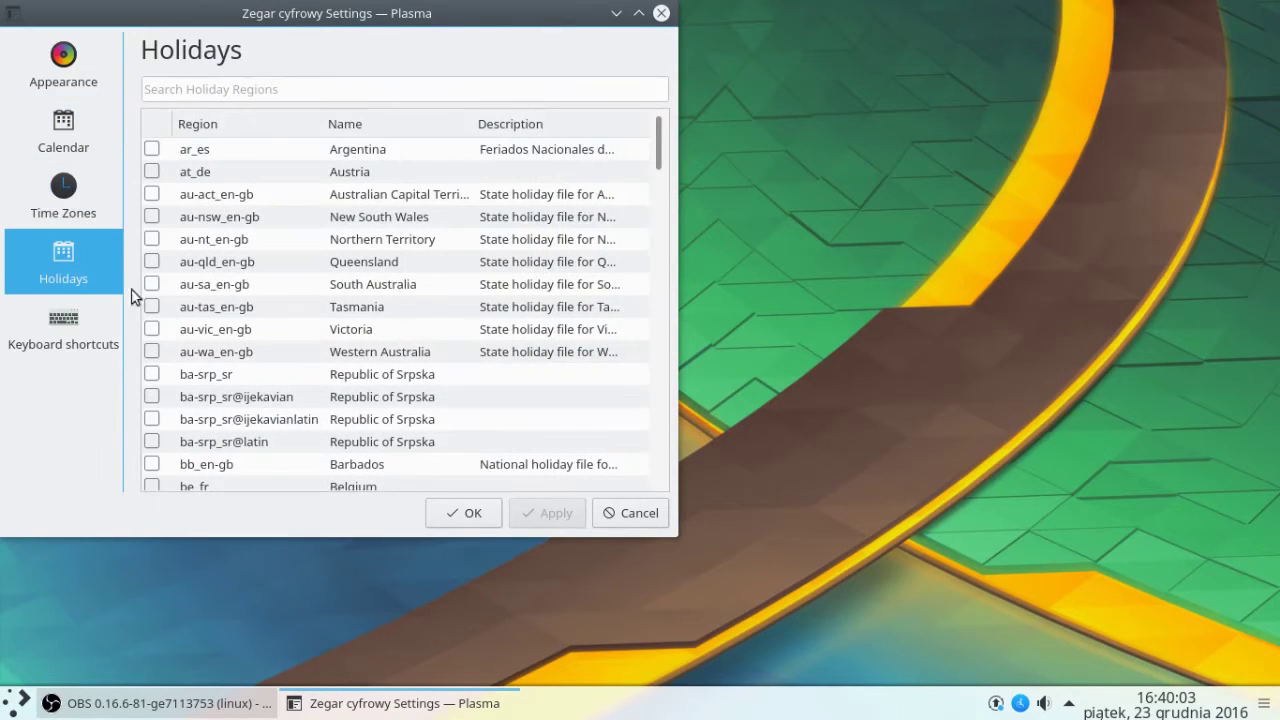
scroll(195, 314, down, 2)
scroll(278, 343, down, 4)
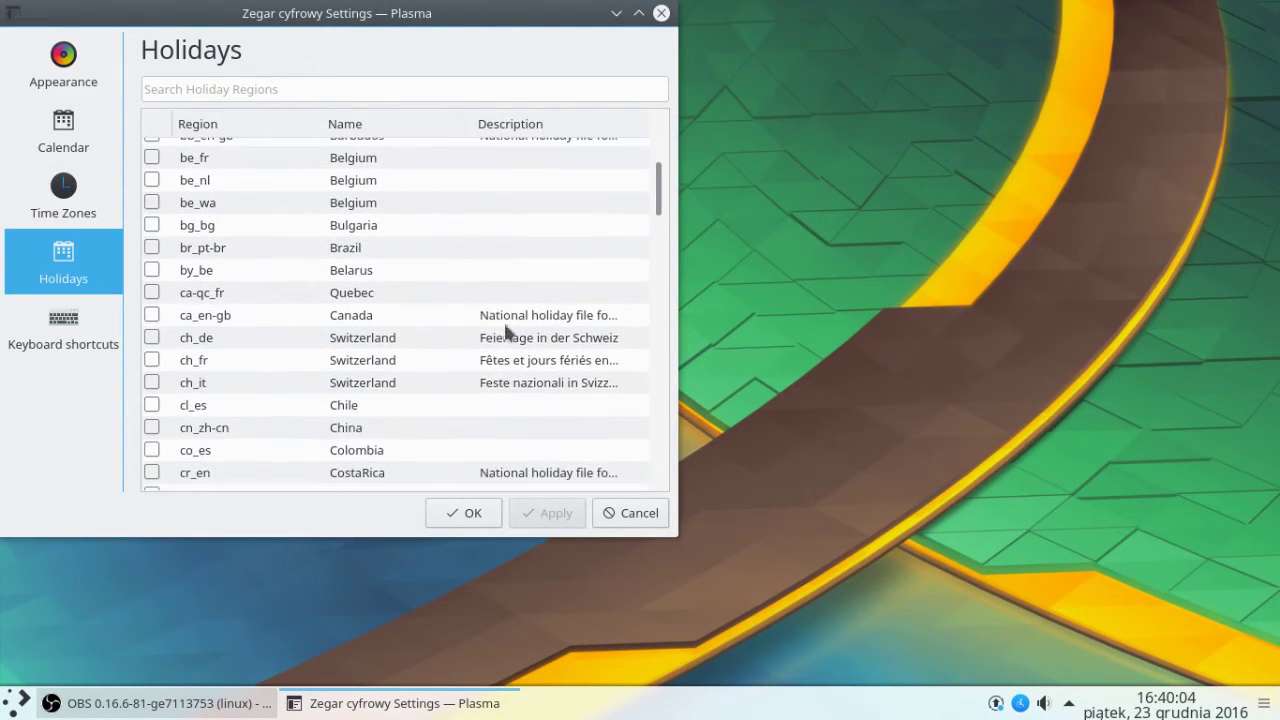
drag(660, 200, 646, 395)
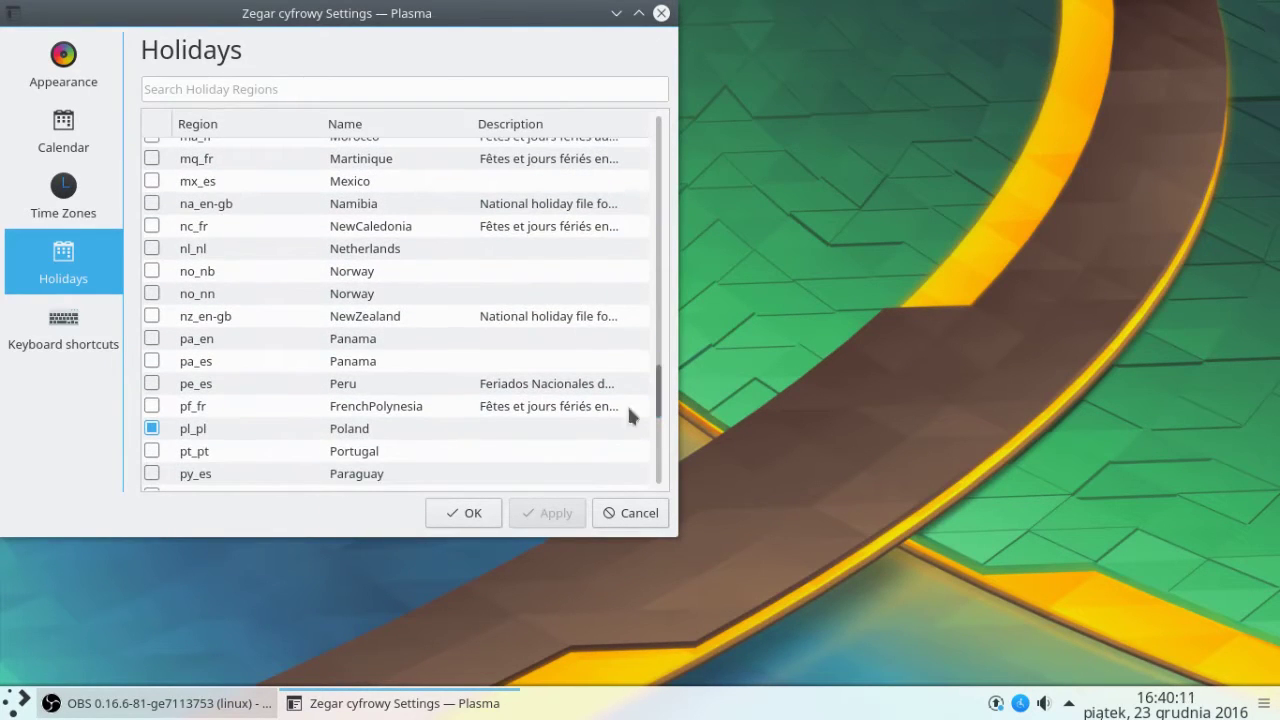
click(458, 512)
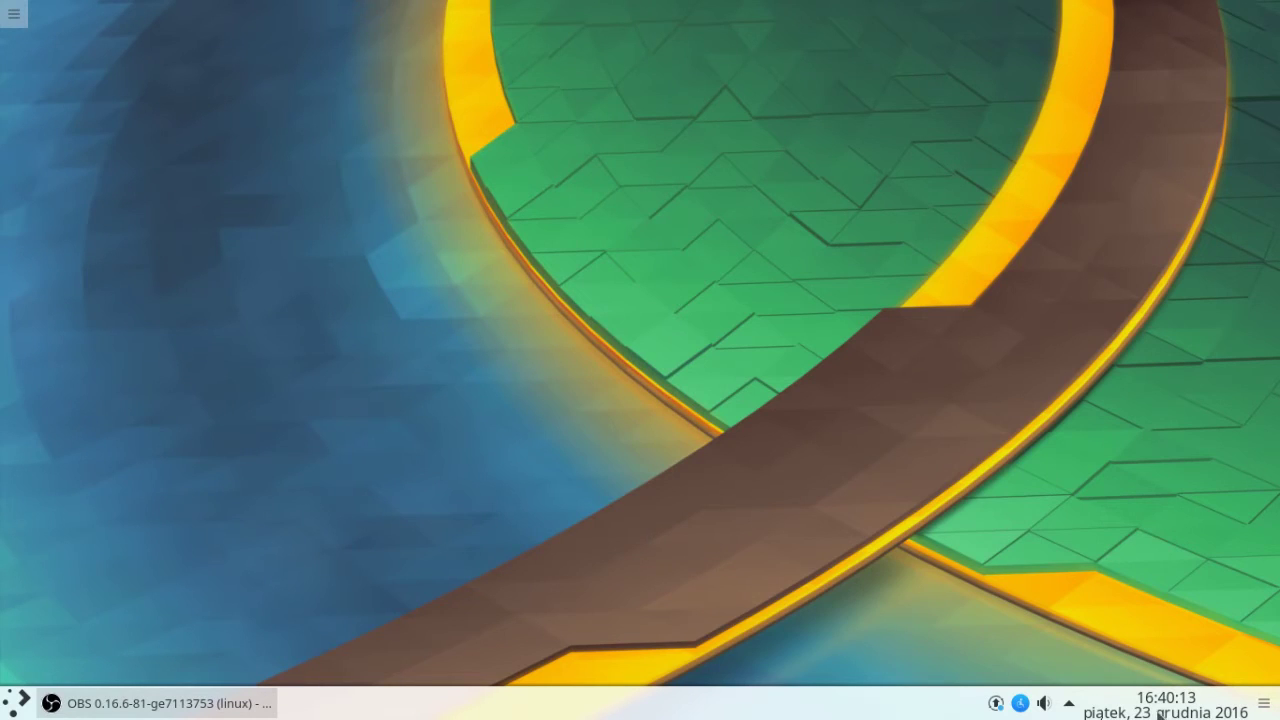
Open the clock's calendar and view the holidays on December 22, 24, 25 and 26 and January 6
click(1160, 713)
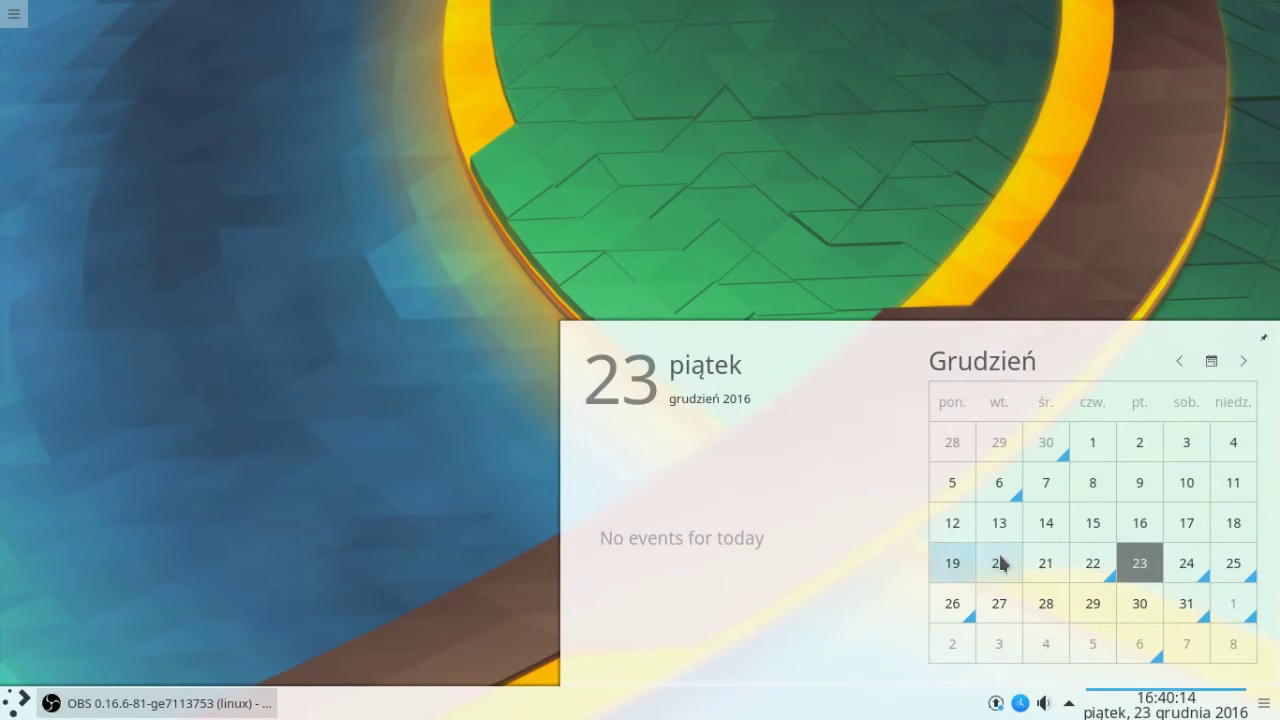
click(1093, 563)
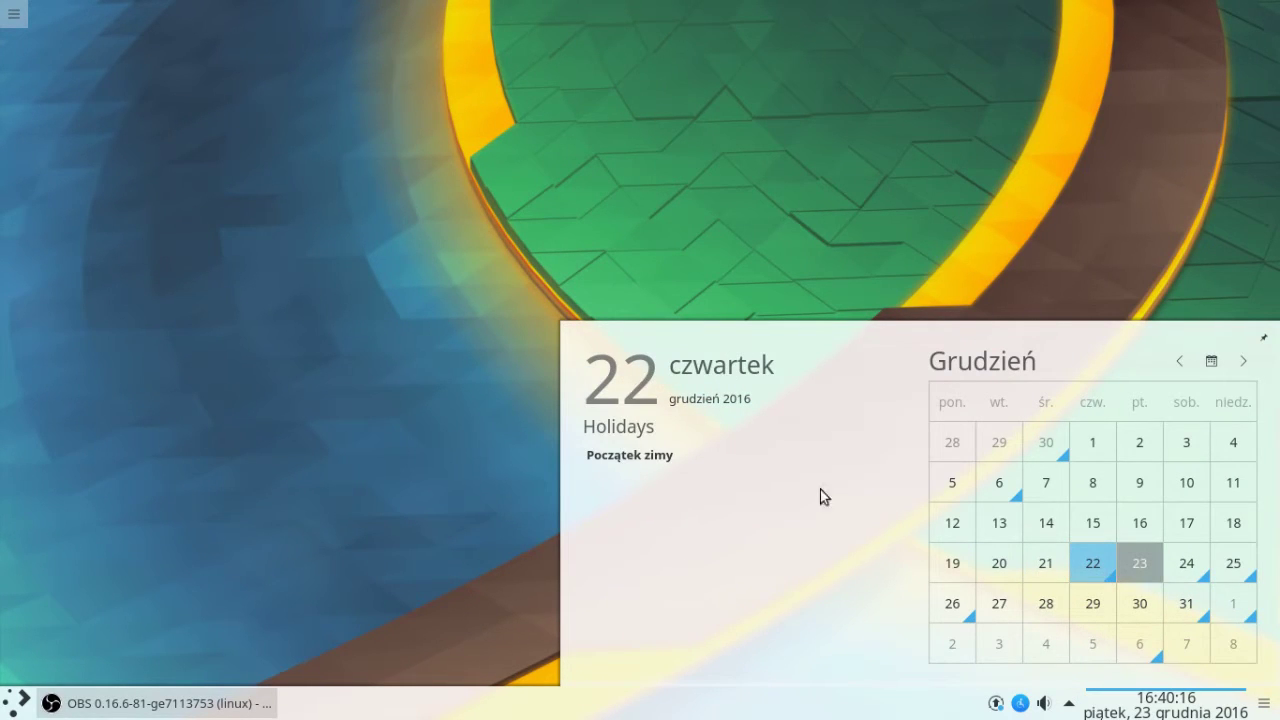
click(1186, 563)
click(1233, 563)
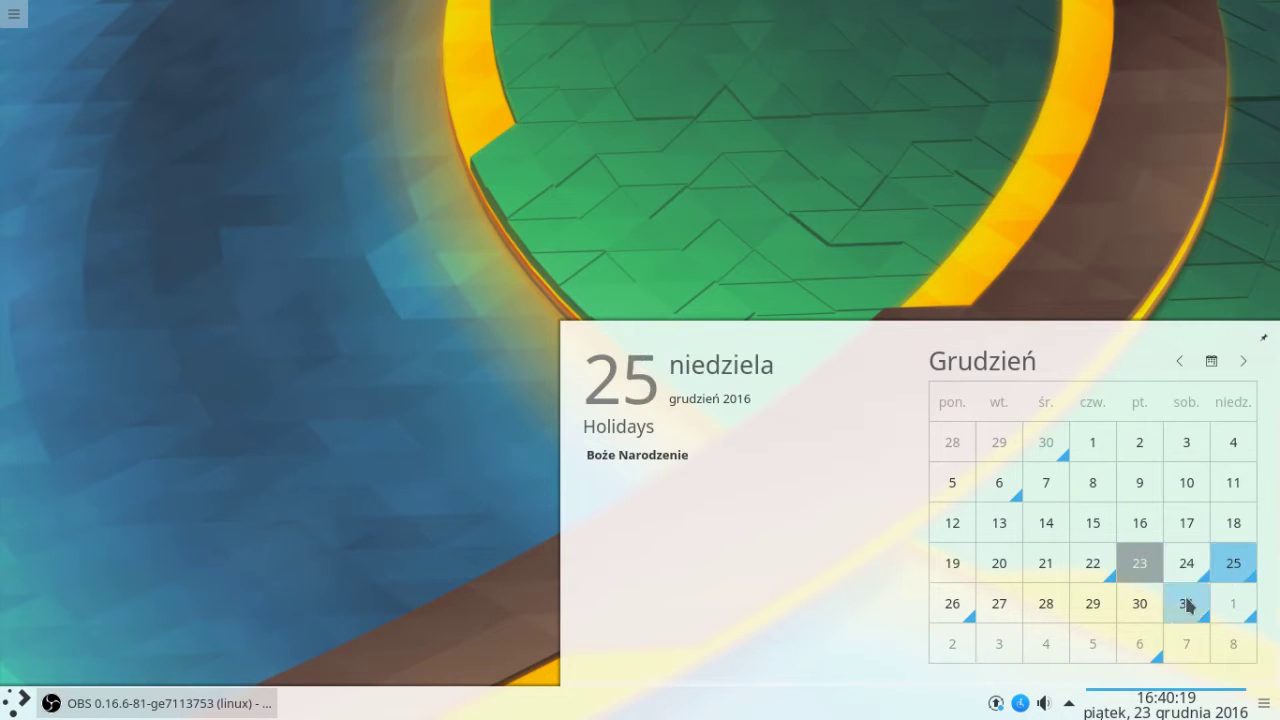
click(963, 610)
click(1143, 650)
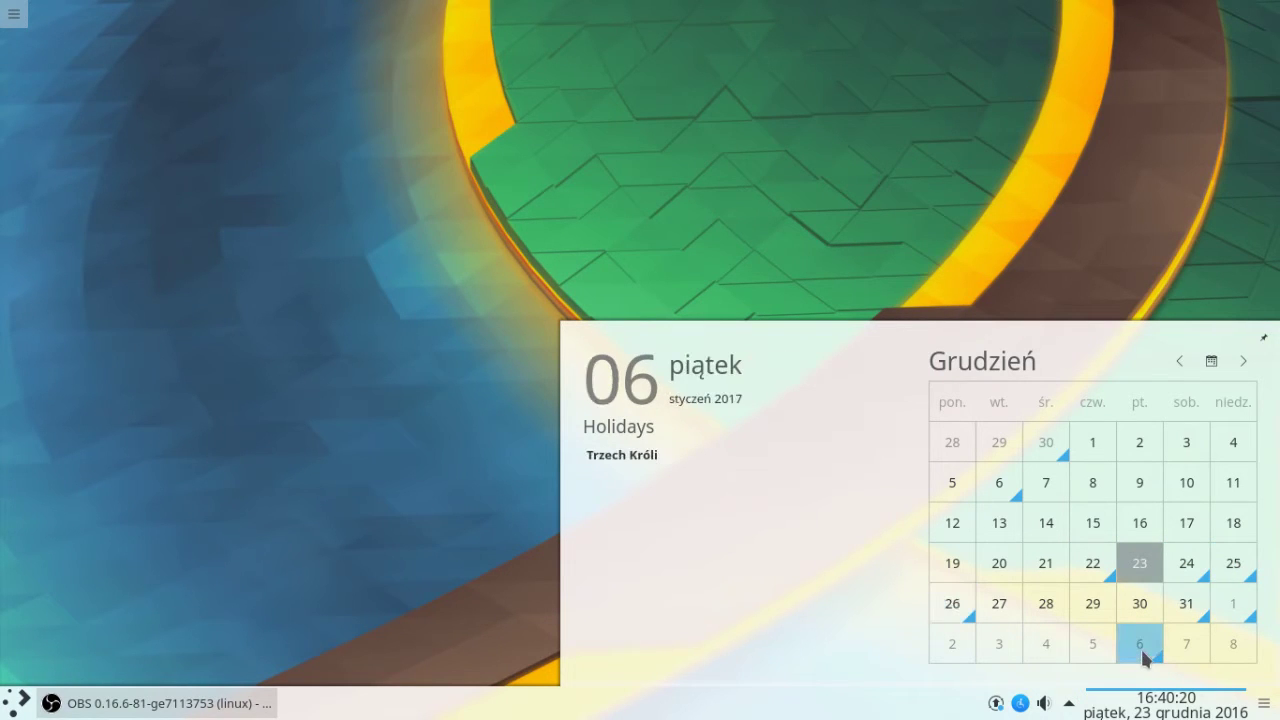
Close the calendar, then hide recent applications and documents and disable expanded search in the application menu's settings
click(1186, 709)
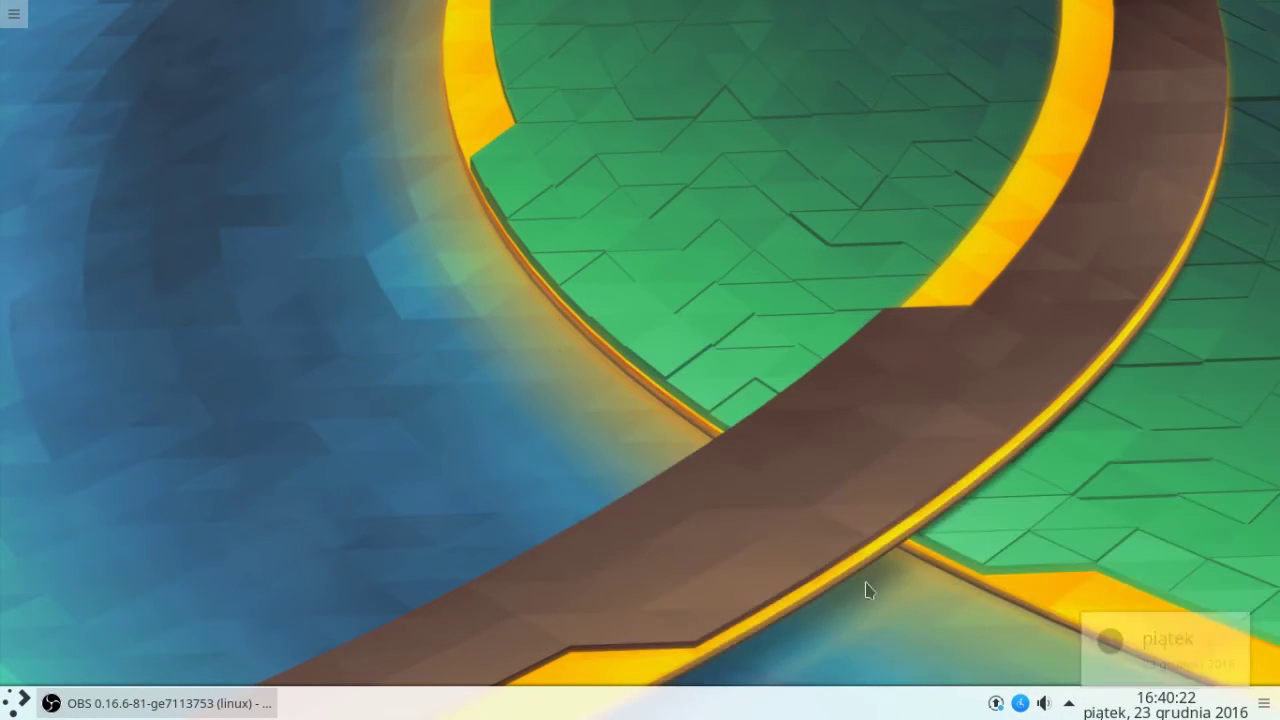
click(18, 703)
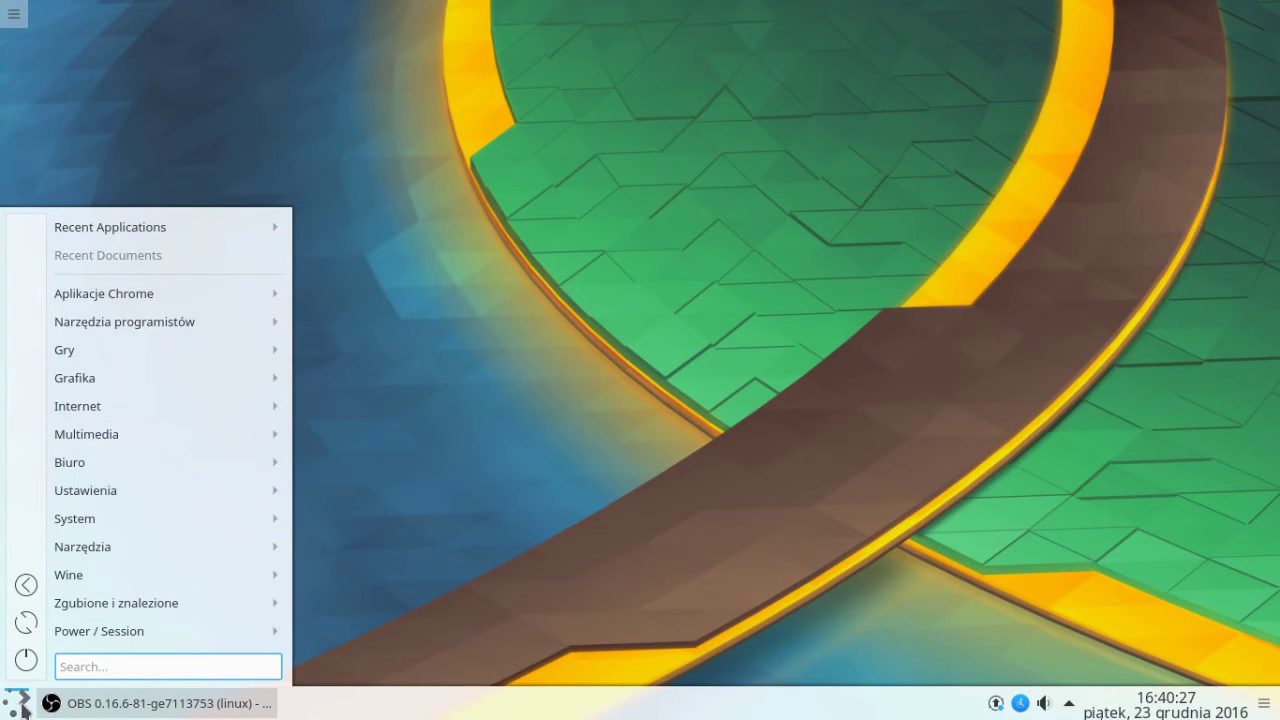
right_click(18, 703)
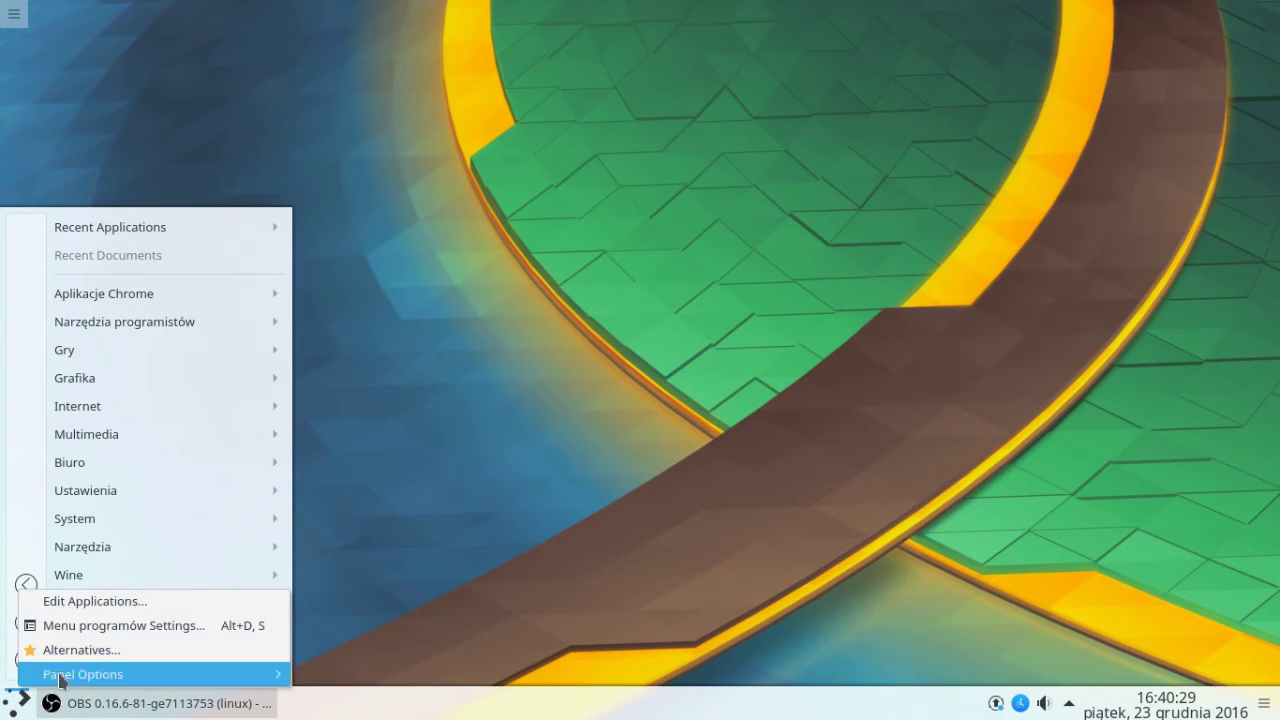
click(82, 628)
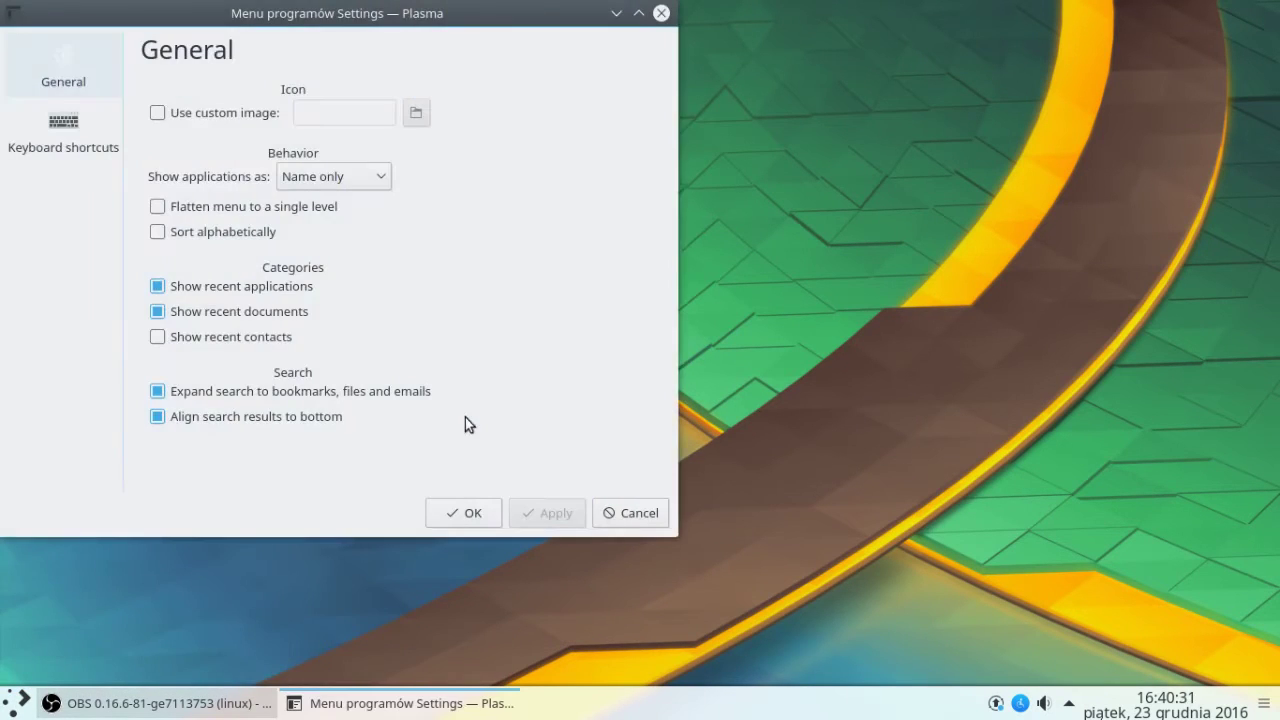
click(218, 312)
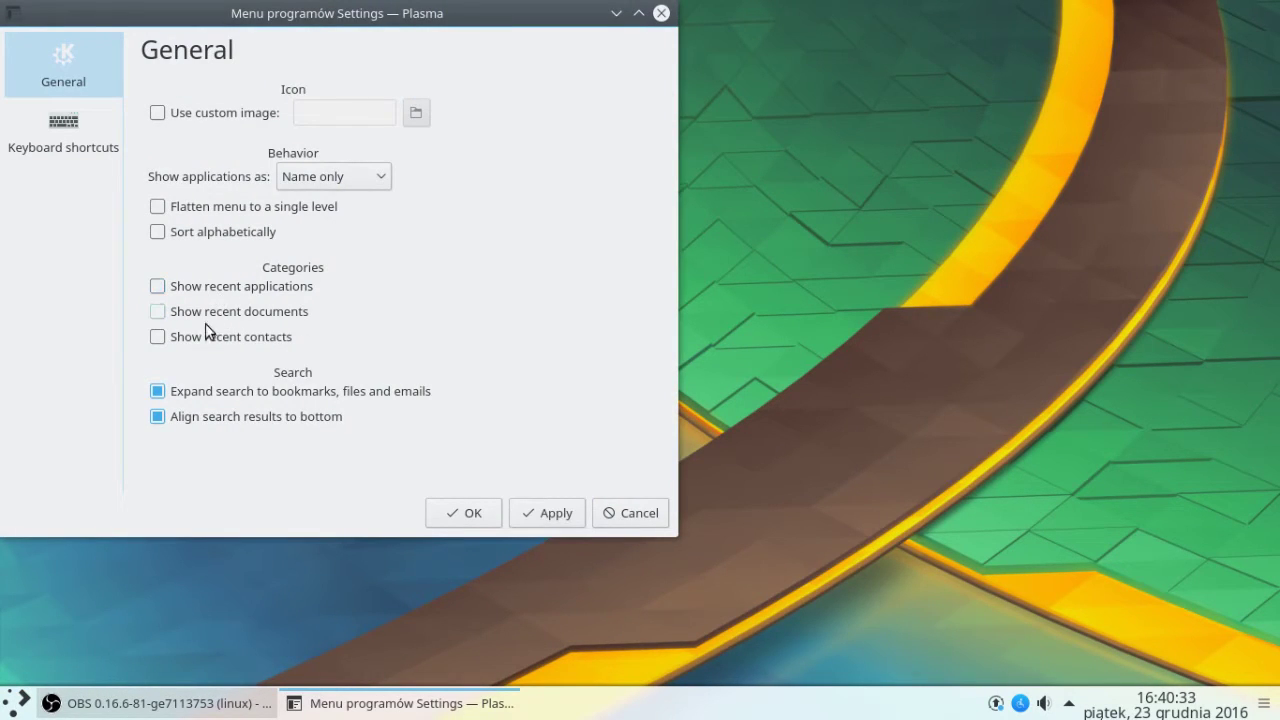
click(222, 395)
Enable flattening the application menu to a single level, keep applications shown as Name only, and confirm the settings
click(190, 239)
click(158, 207)
click(371, 177)
click(371, 177)
click(540, 518)
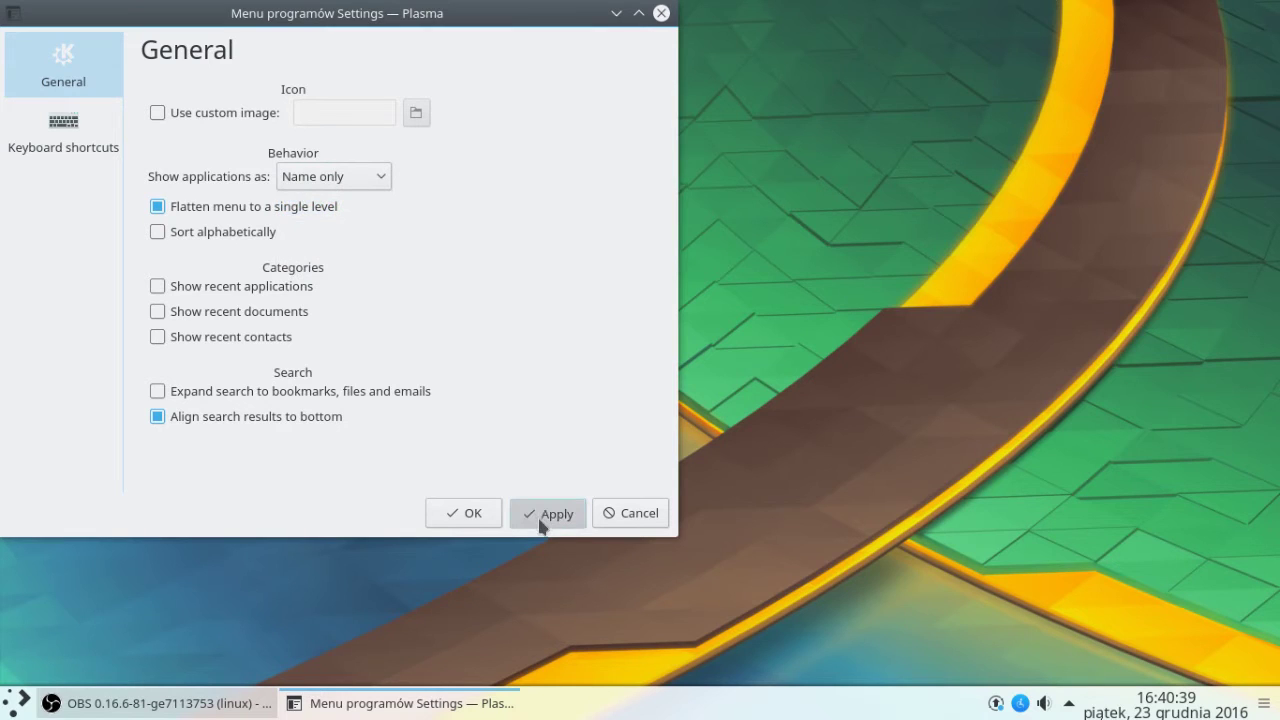
click(470, 514)
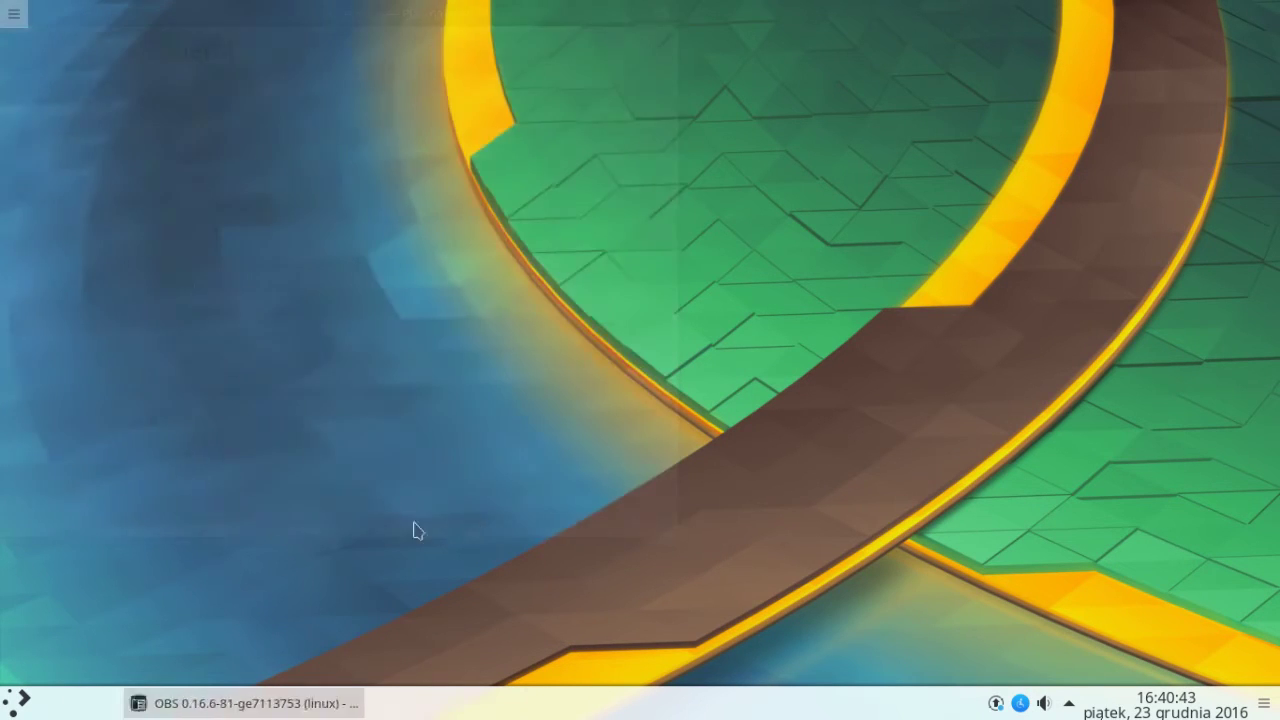
Add Synaptic Package Manager from System and Przechwycenie obrazu ekranu from Narzędzia to the application menu's favorites
click(8, 707)
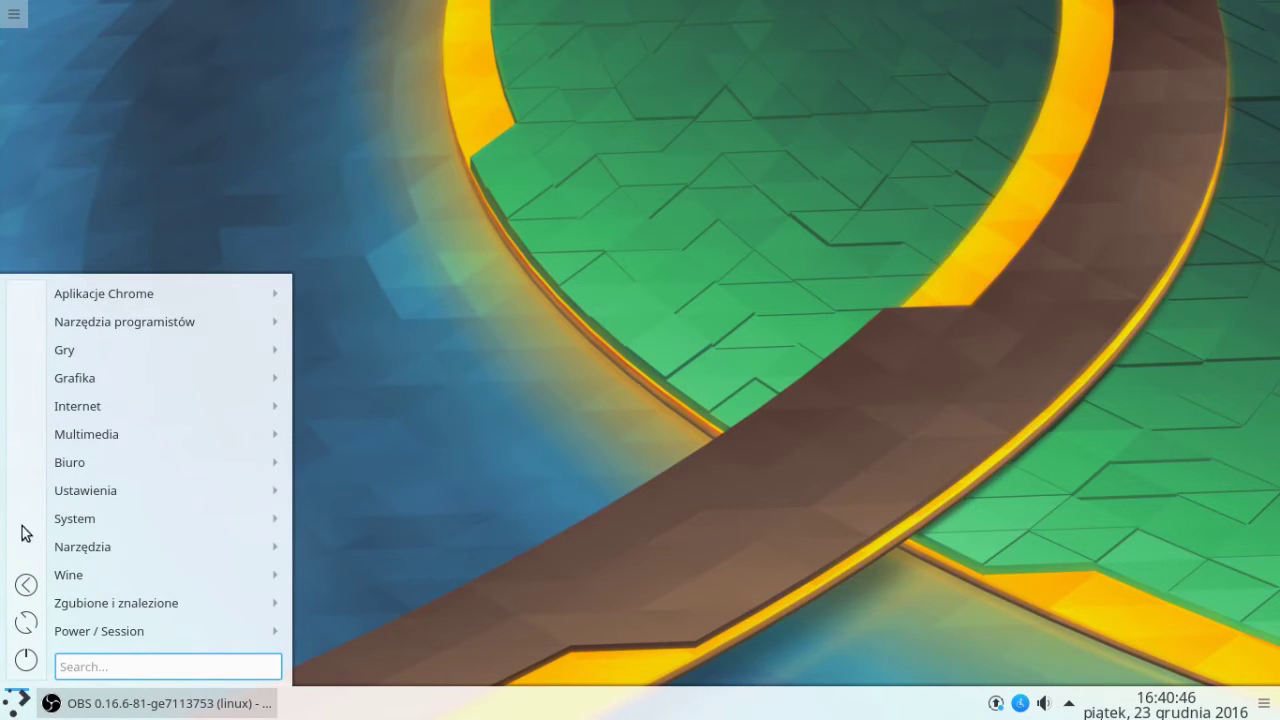
mouse_move(85, 530)
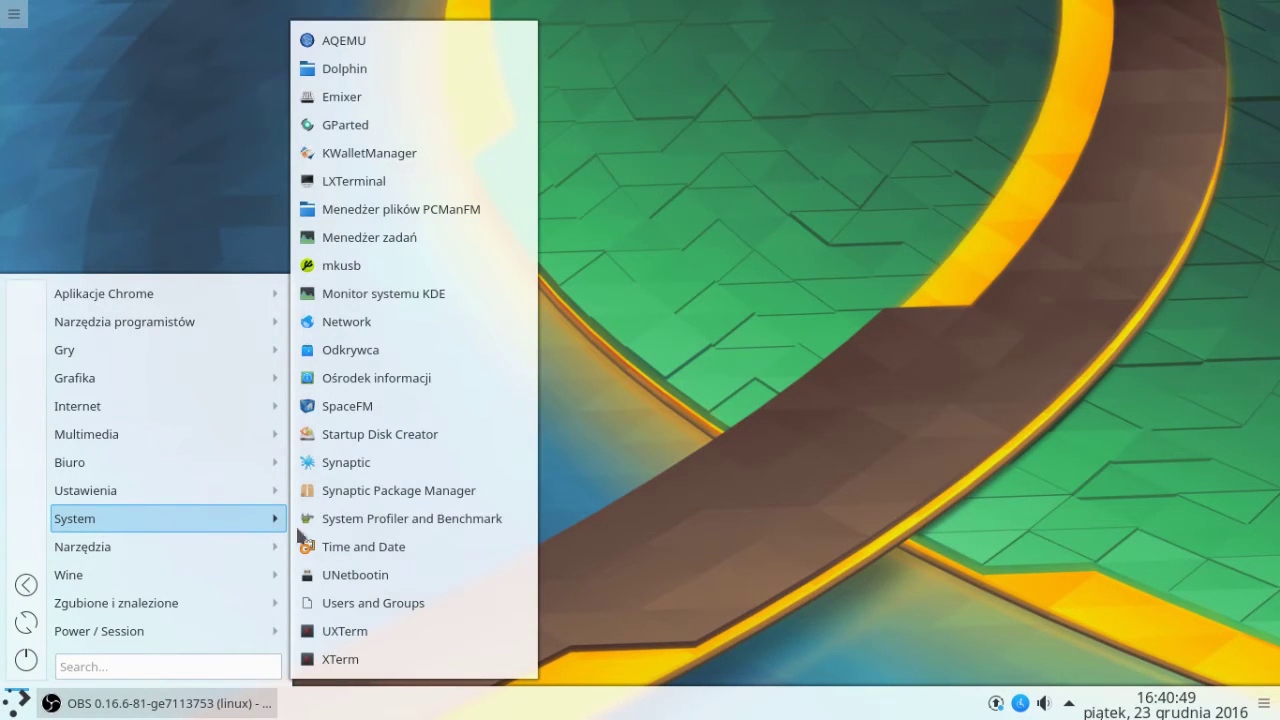
right_click(368, 494)
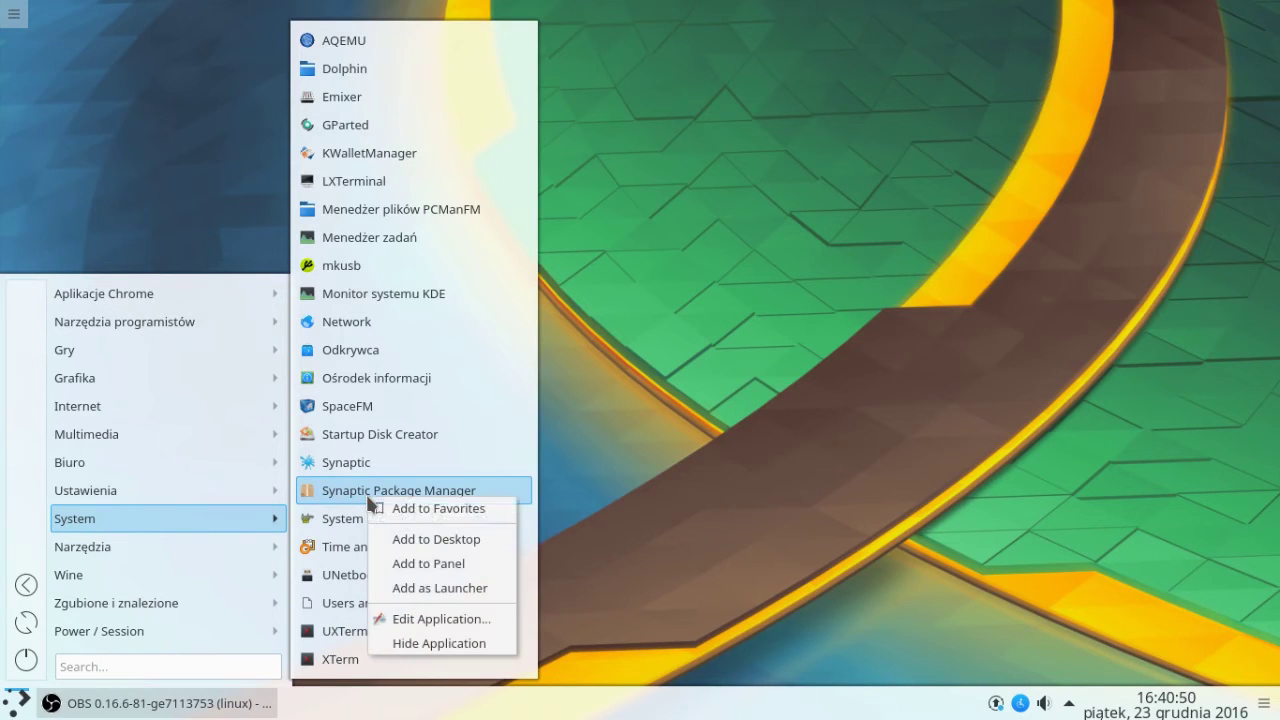
click(455, 510)
mouse_move(213, 553)
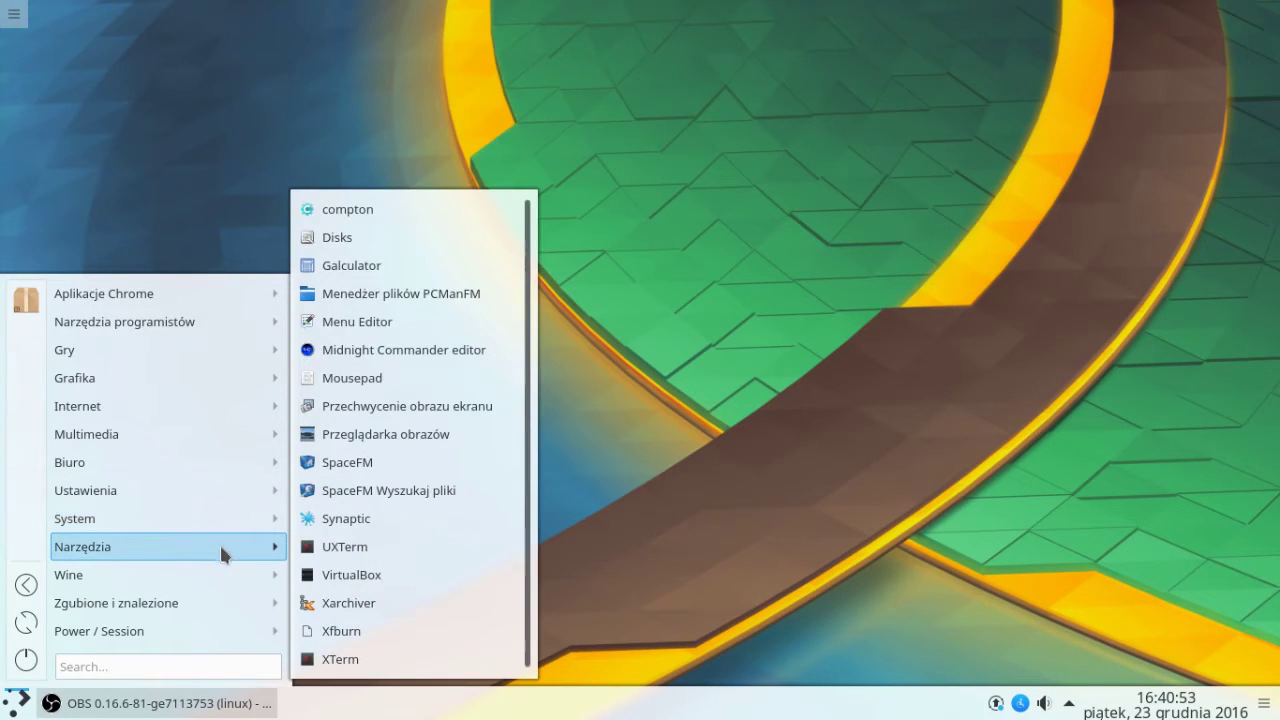
right_click(397, 416)
key(Escape)
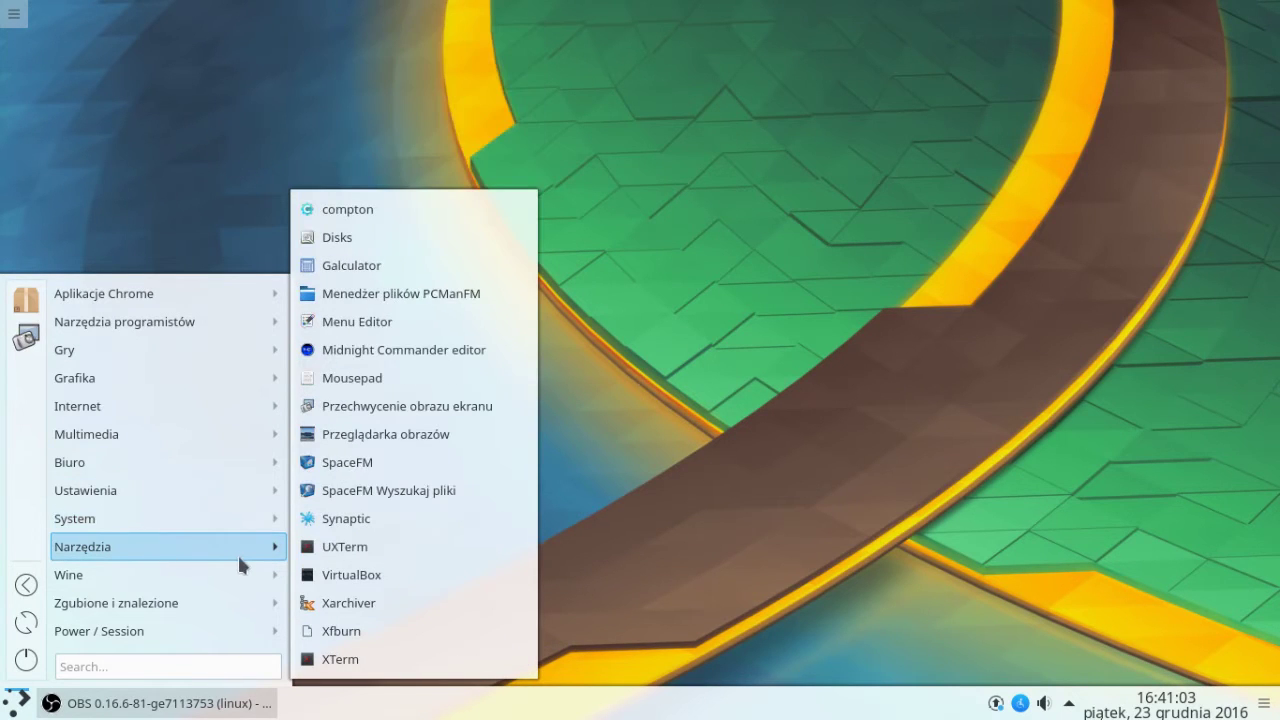
Add LXTerminal and Dolphin from the System category to the application menu's favorites
mouse_move(206, 514)
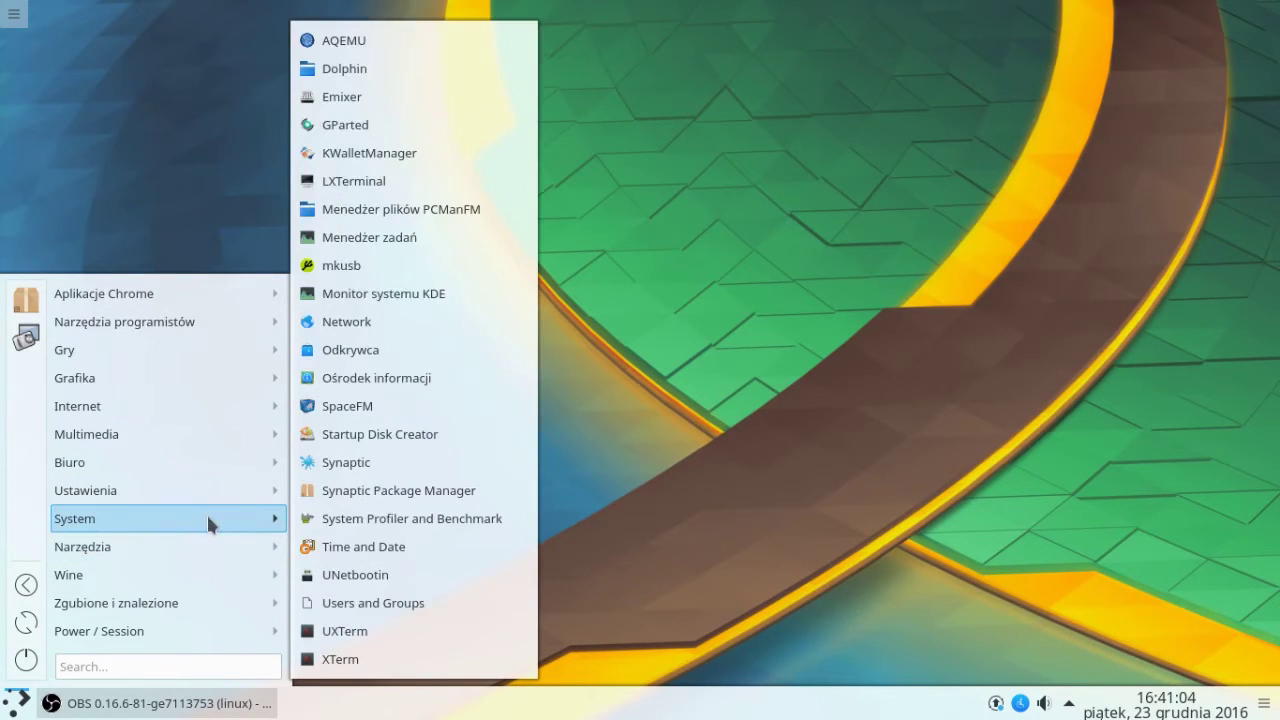
right_click(378, 188)
click(383, 159)
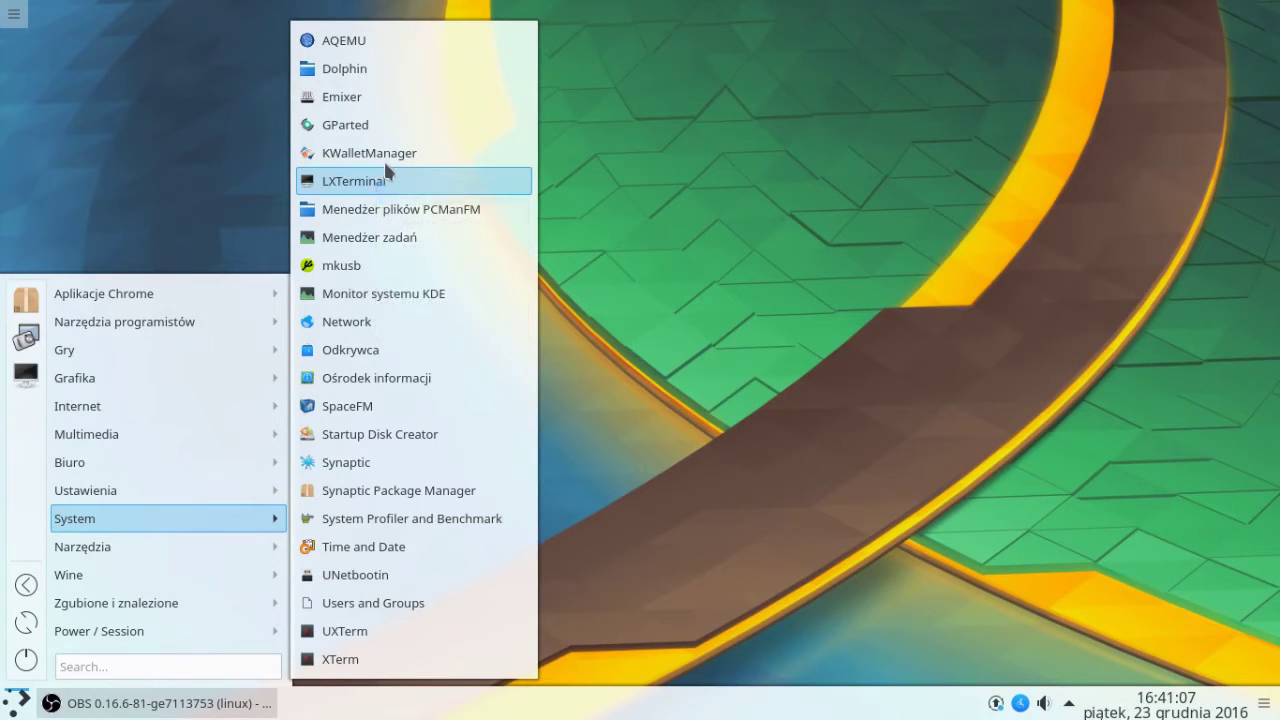
right_click(371, 77)
click(386, 83)
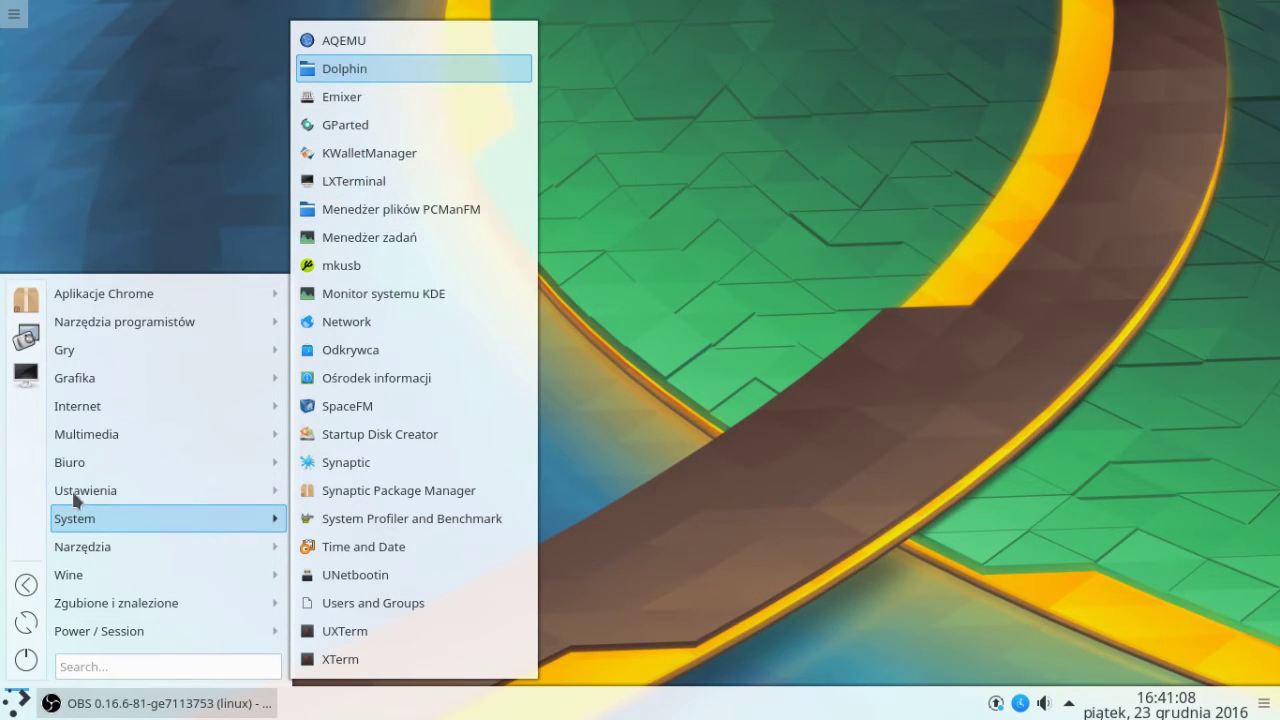
Add Ustawienia systemowe from the Ustawienia category to the favorites and close the application menu
mouse_move(113, 494)
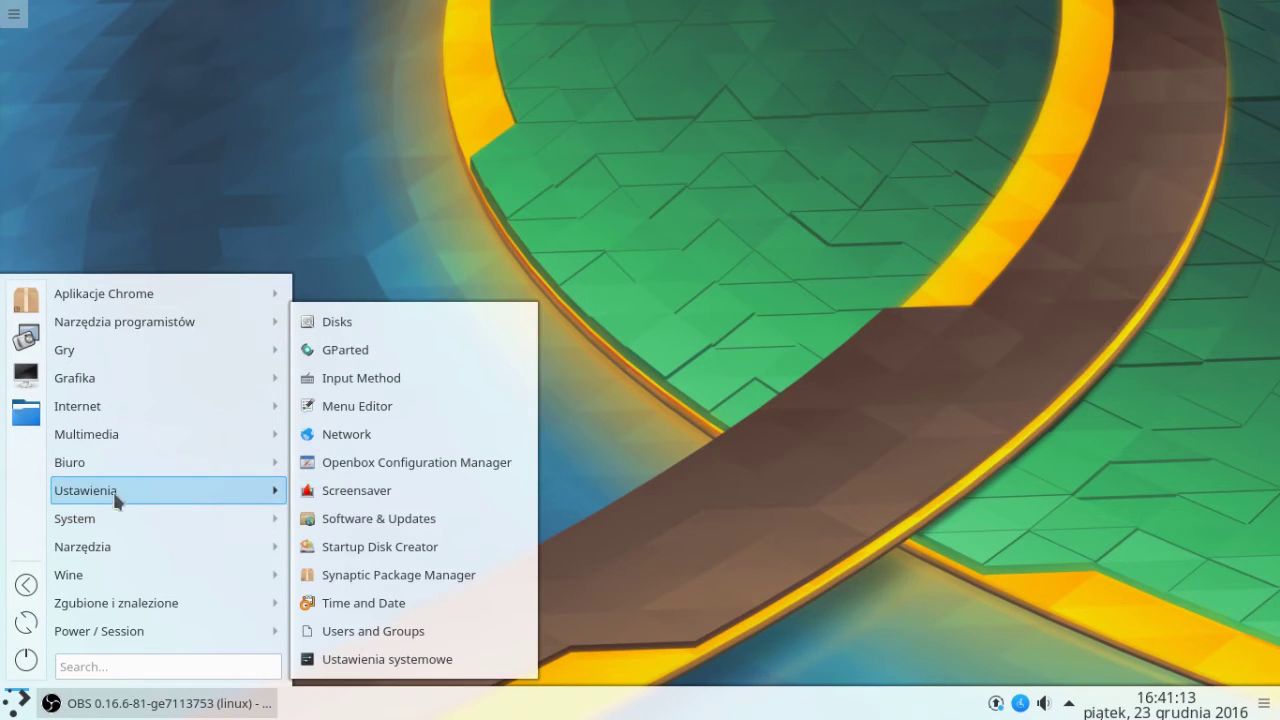
right_click(389, 668)
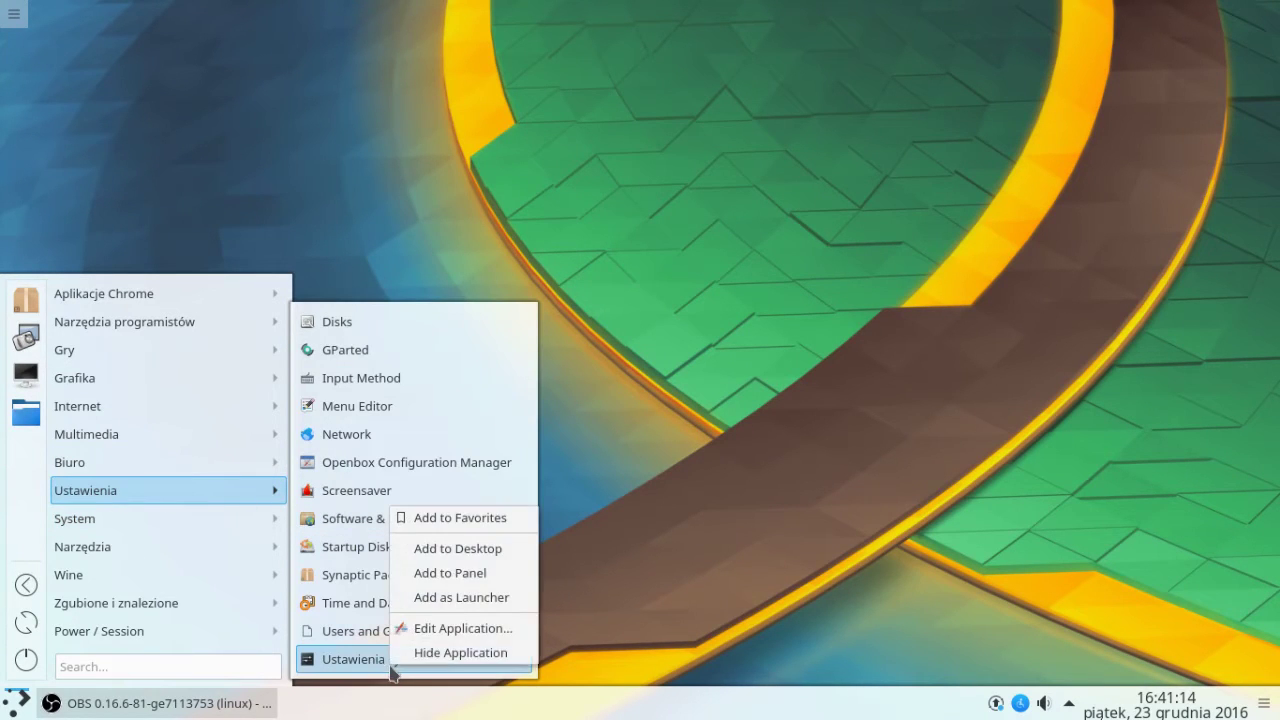
click(457, 520)
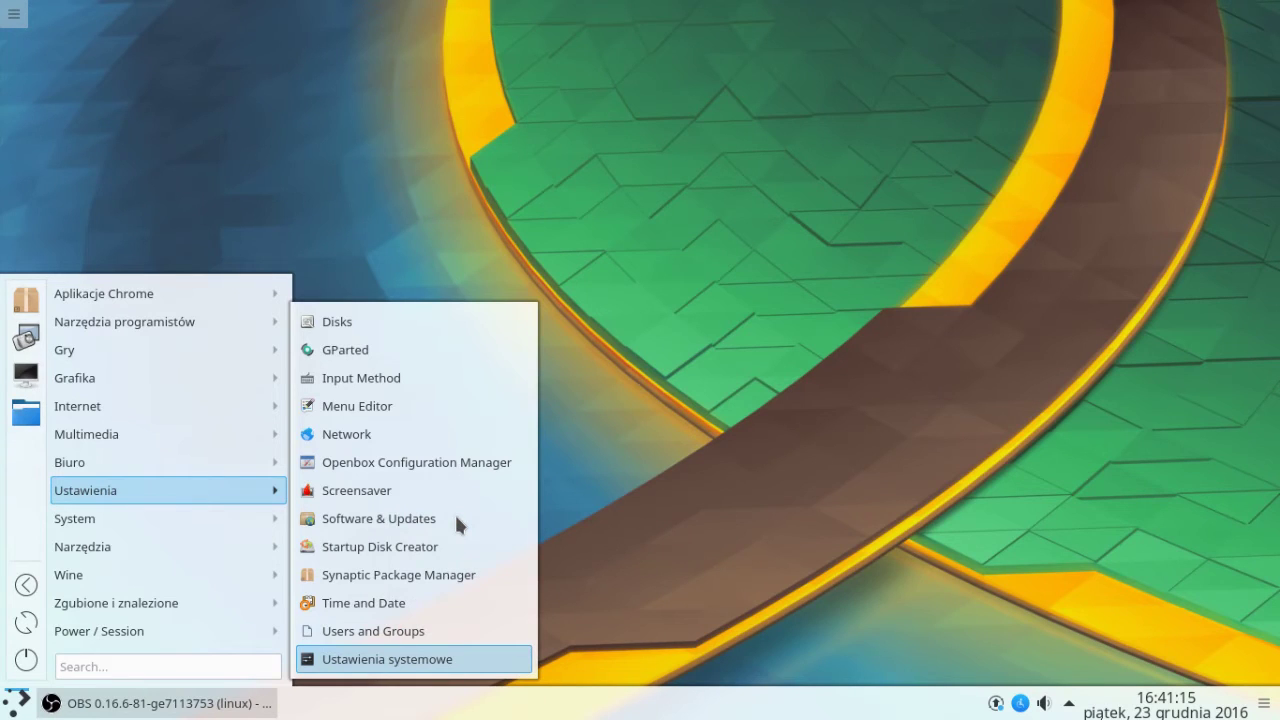
click(660, 450)
Launch System Settings from the application menu's favorites and move its window toward the middle of the desktop
click(21, 705)
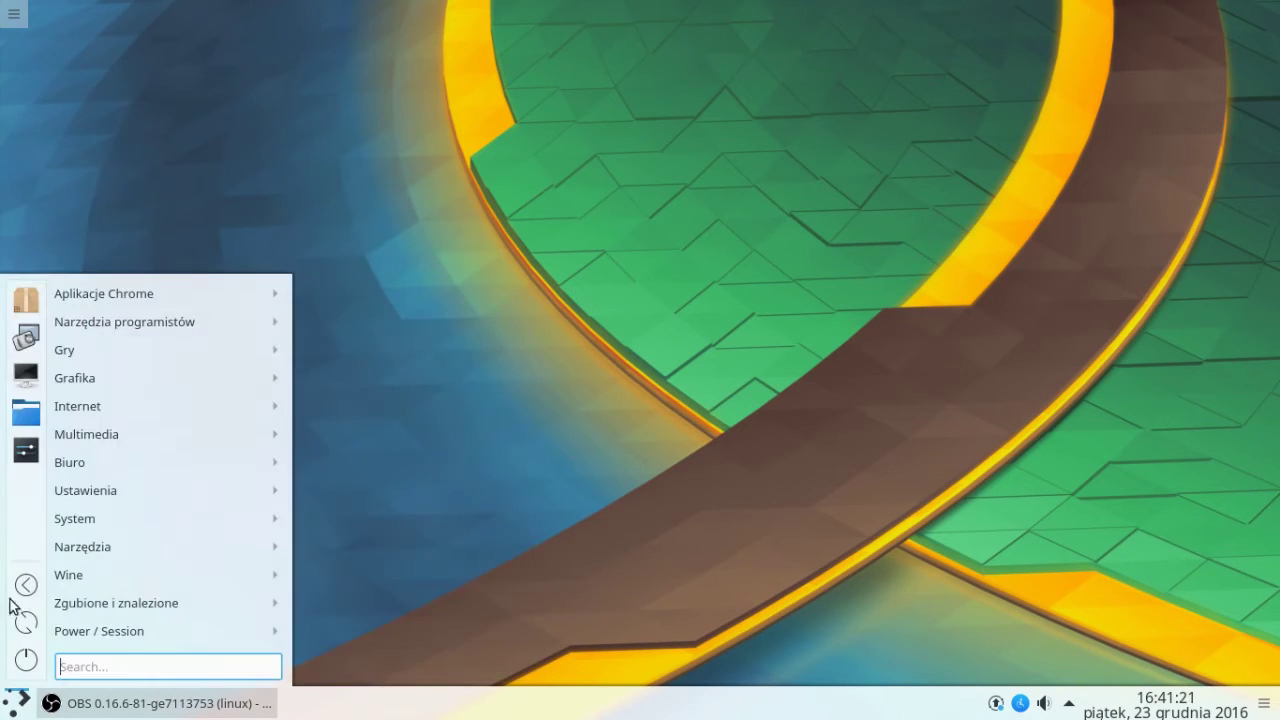
click(29, 463)
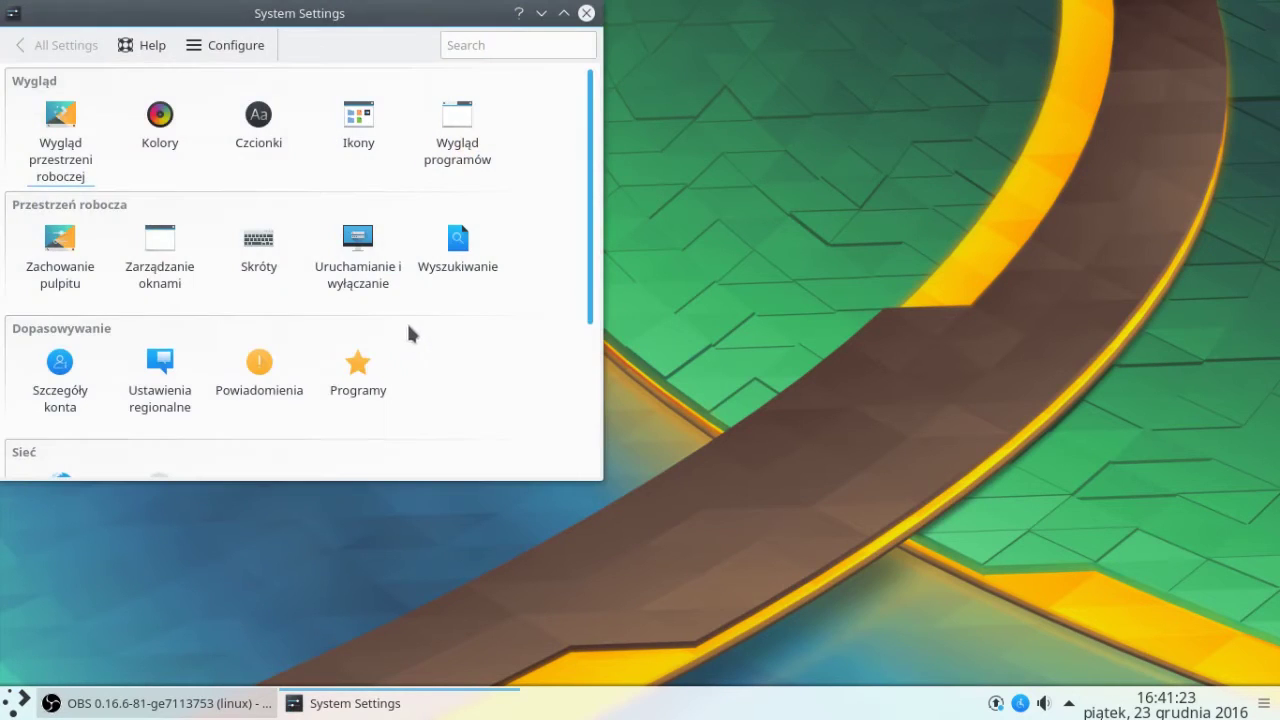
drag(294, 11, 555, 81)
View the version and library information in the About System Settings dialog, highlighting the version lines, and close it
click(410, 113)
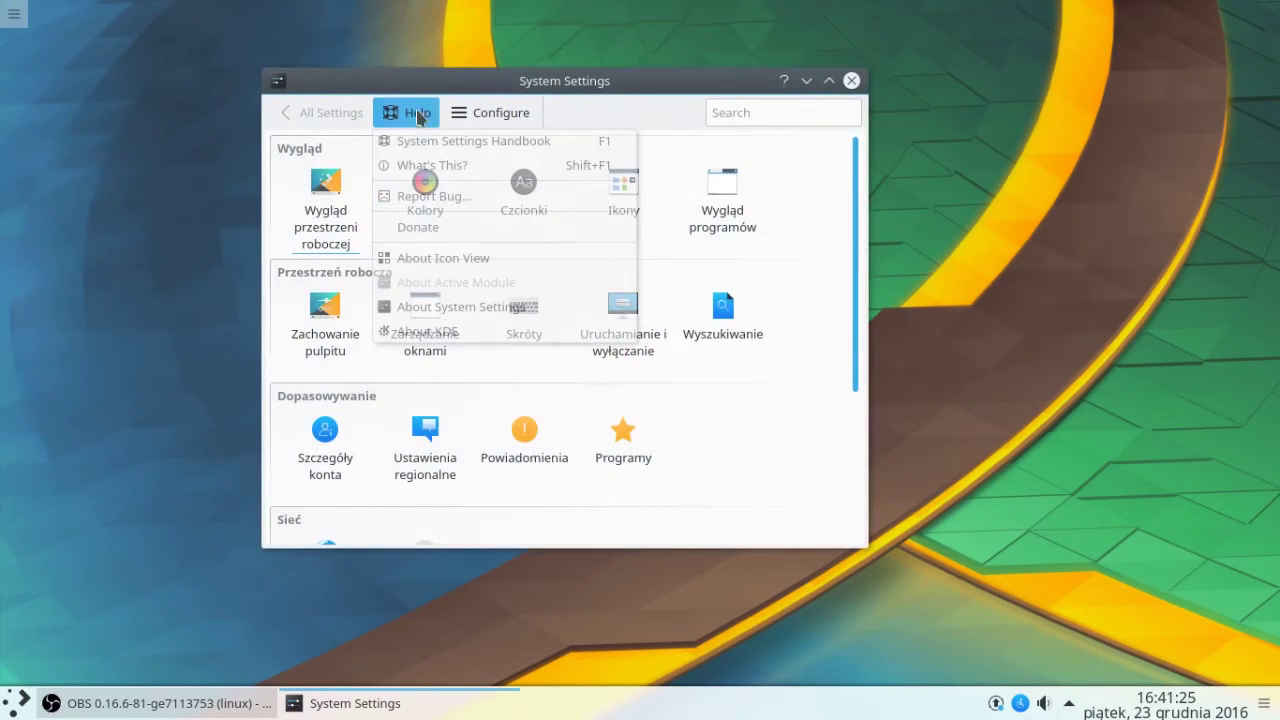
click(500, 306)
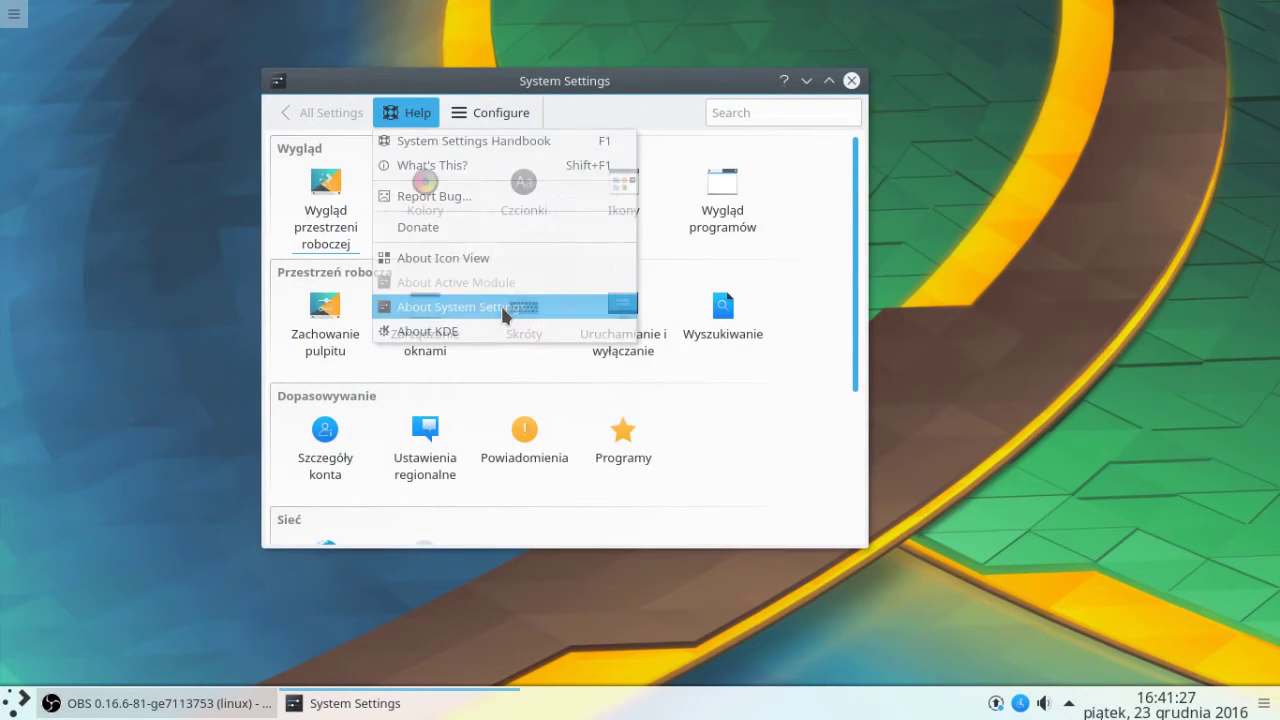
drag(561, 213, 476, 218)
click(532, 254)
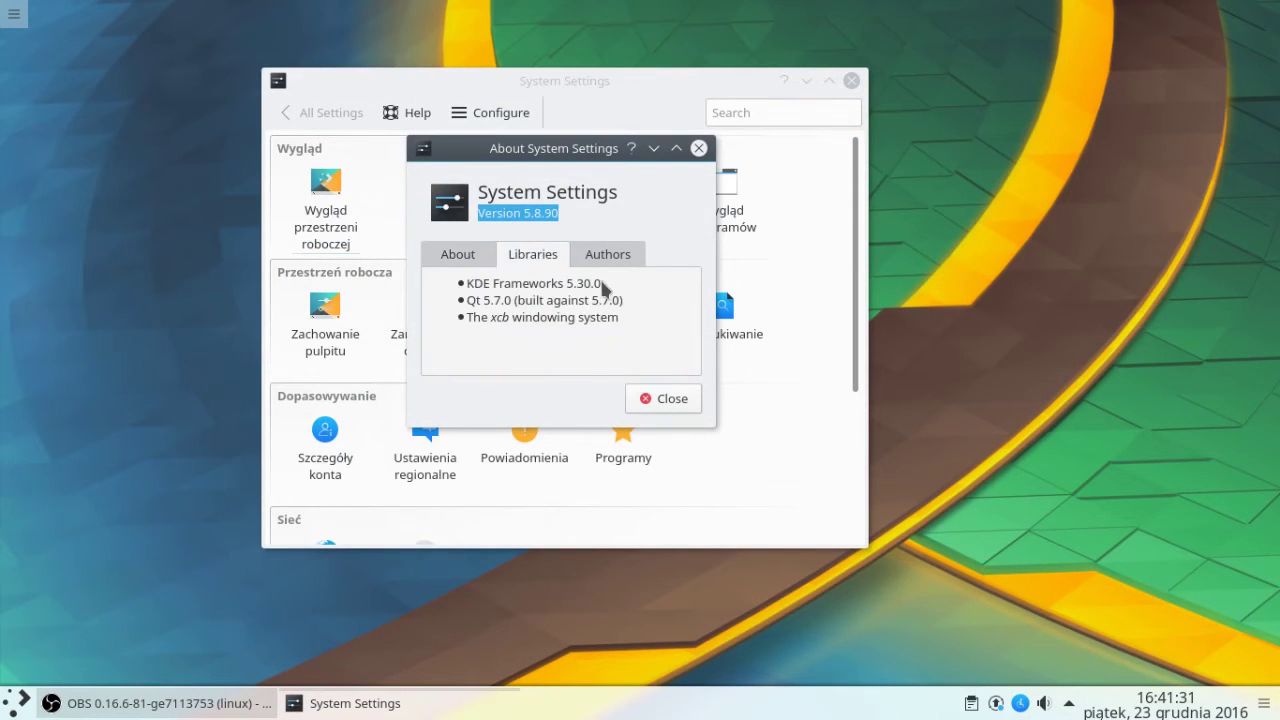
drag(602, 284, 463, 306)
click(668, 400)
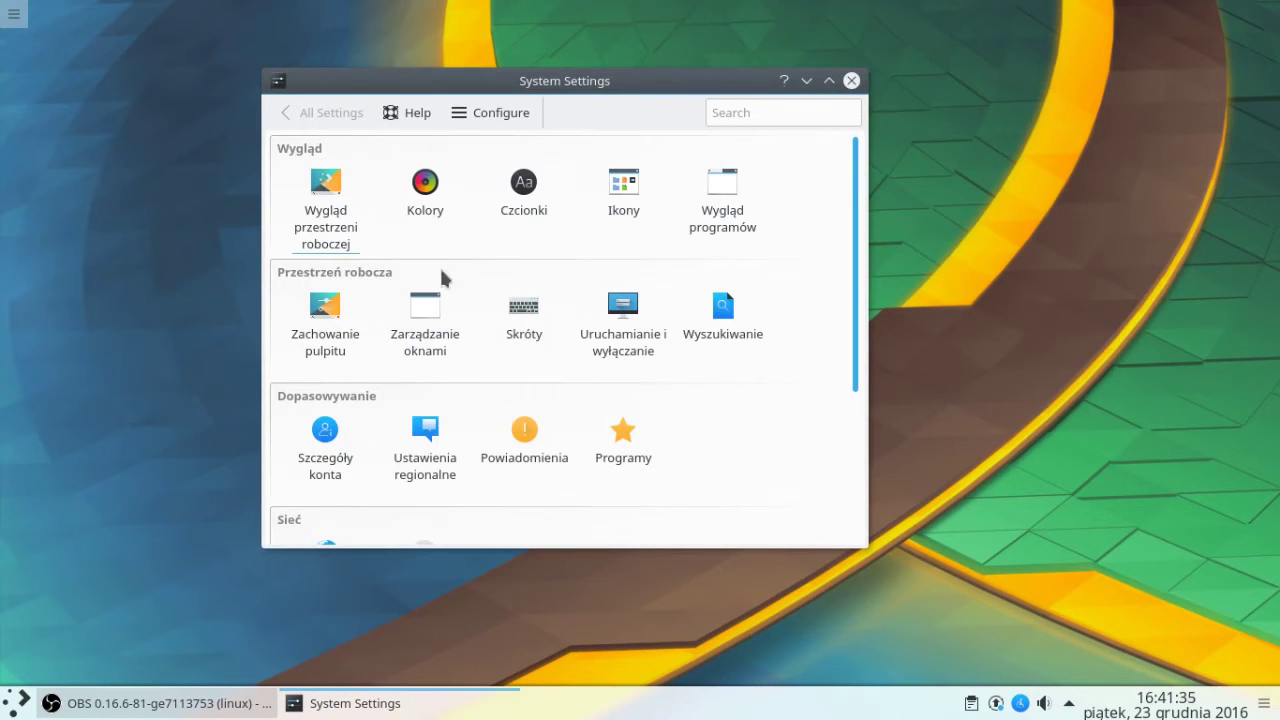
Open the Wygląd przestrzeni roboczej settings, enlarge the window and reposition it on the desktop
click(334, 210)
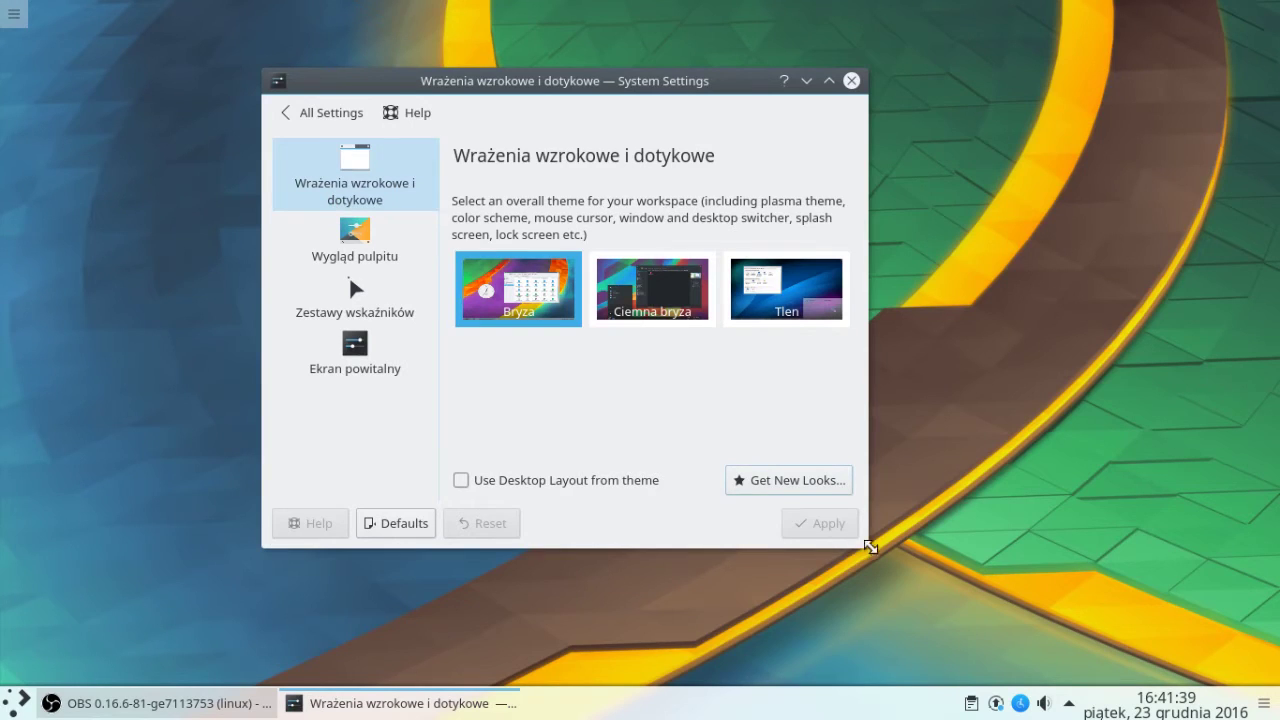
drag(868, 558, 1055, 625)
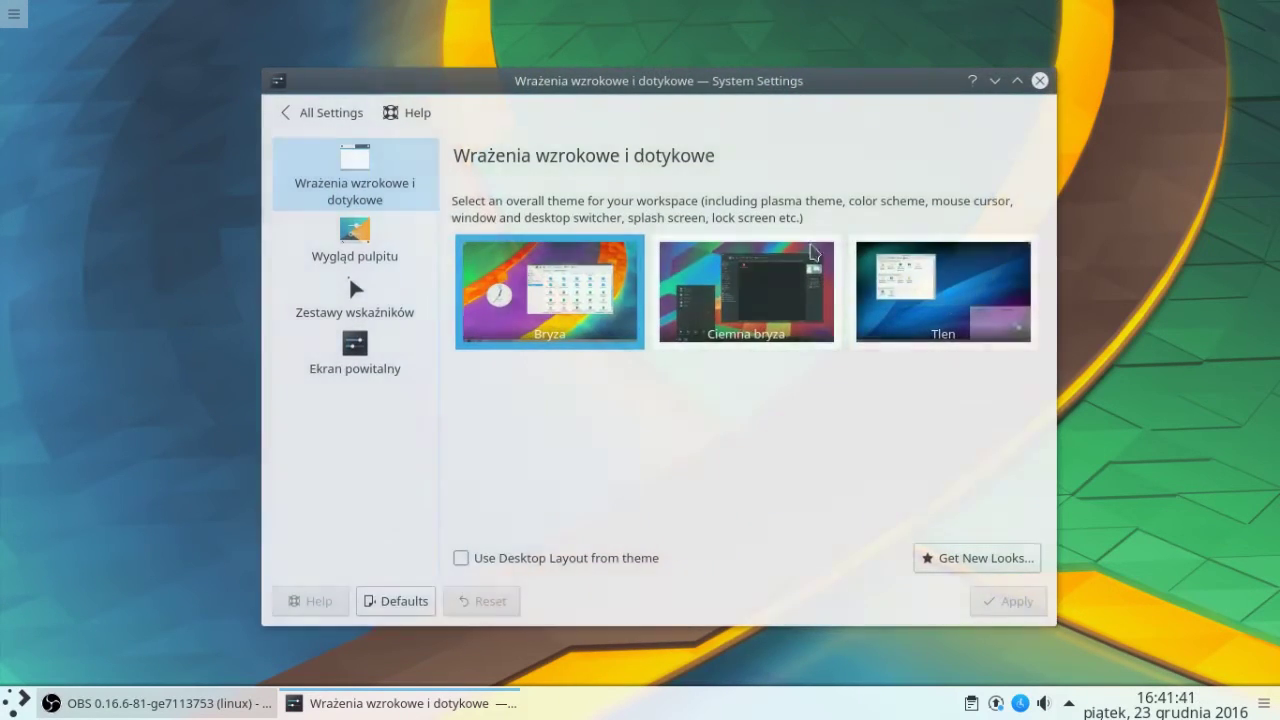
drag(757, 86, 634, 40)
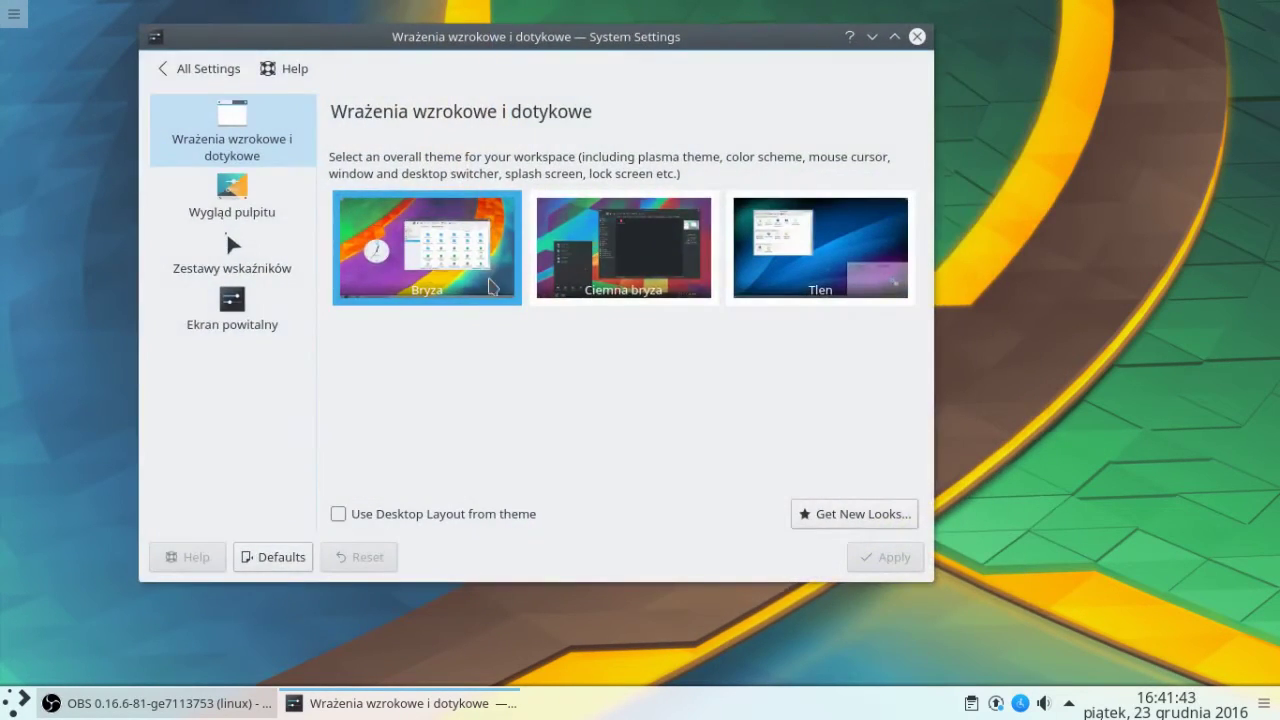
Open the Wygląd pulpitu settings, widen the window slightly and apply the Powietrze desktop theme
click(242, 198)
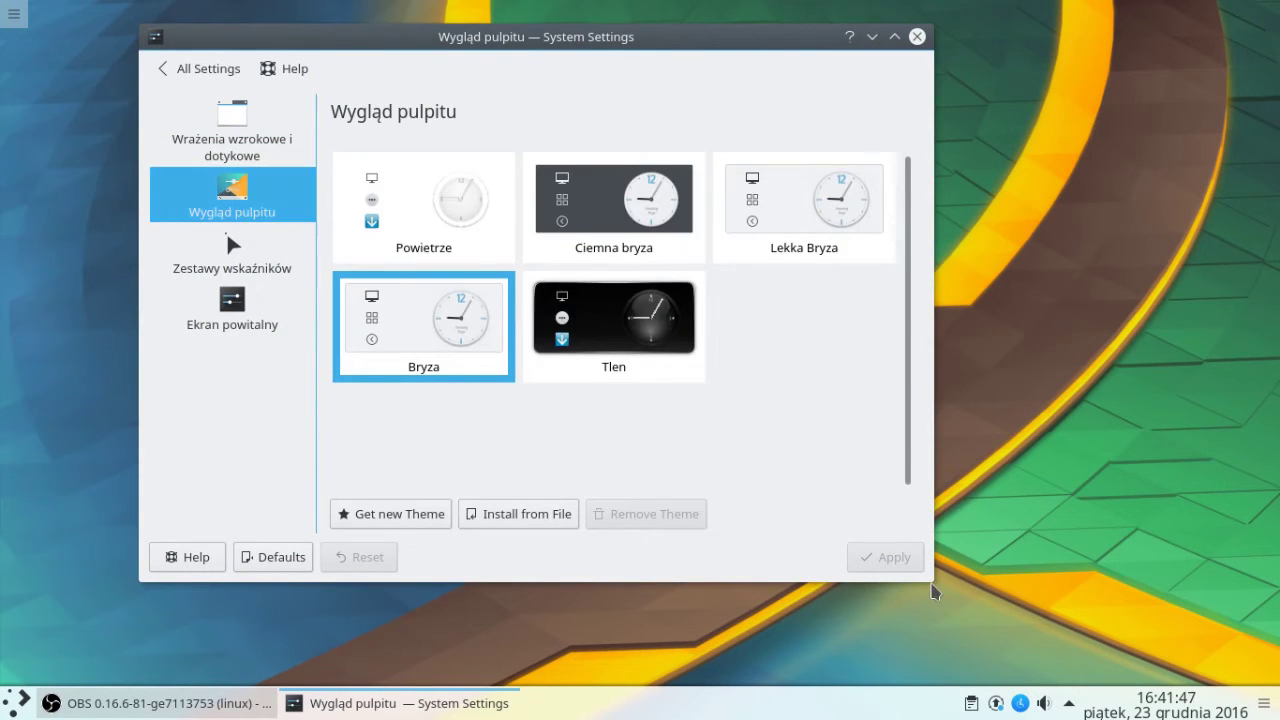
drag(932, 590, 1010, 603)
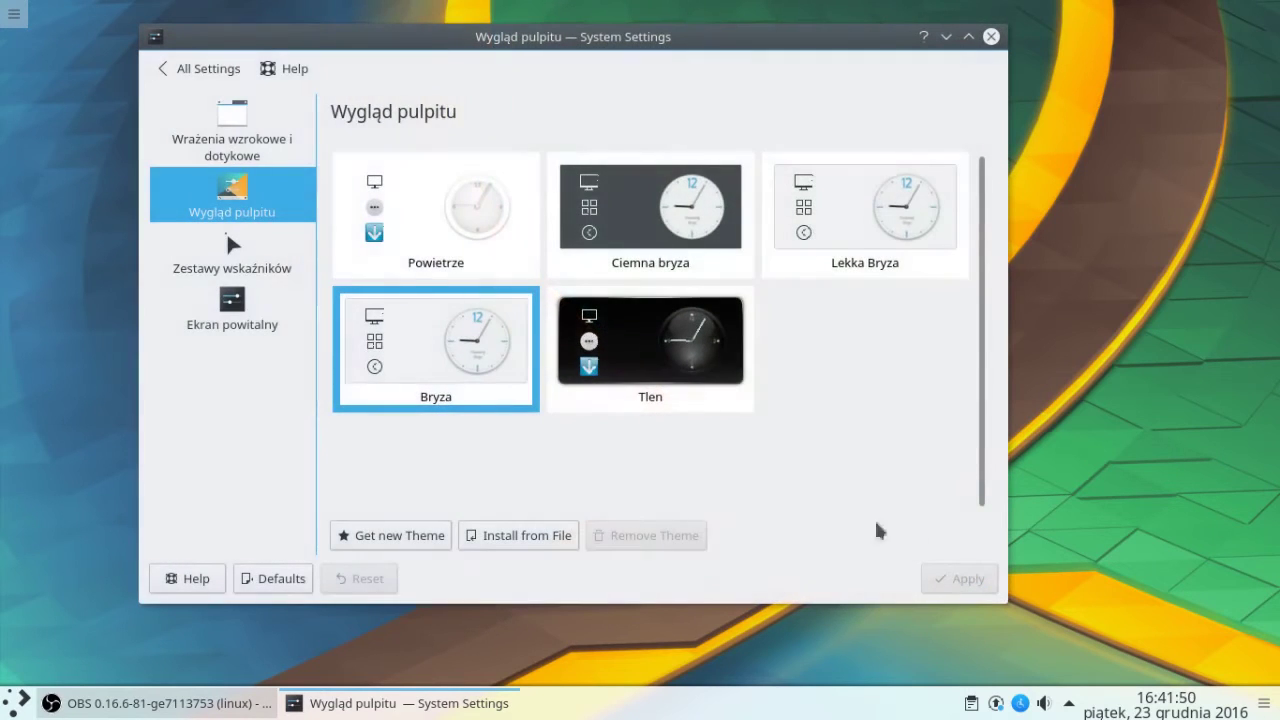
click(503, 234)
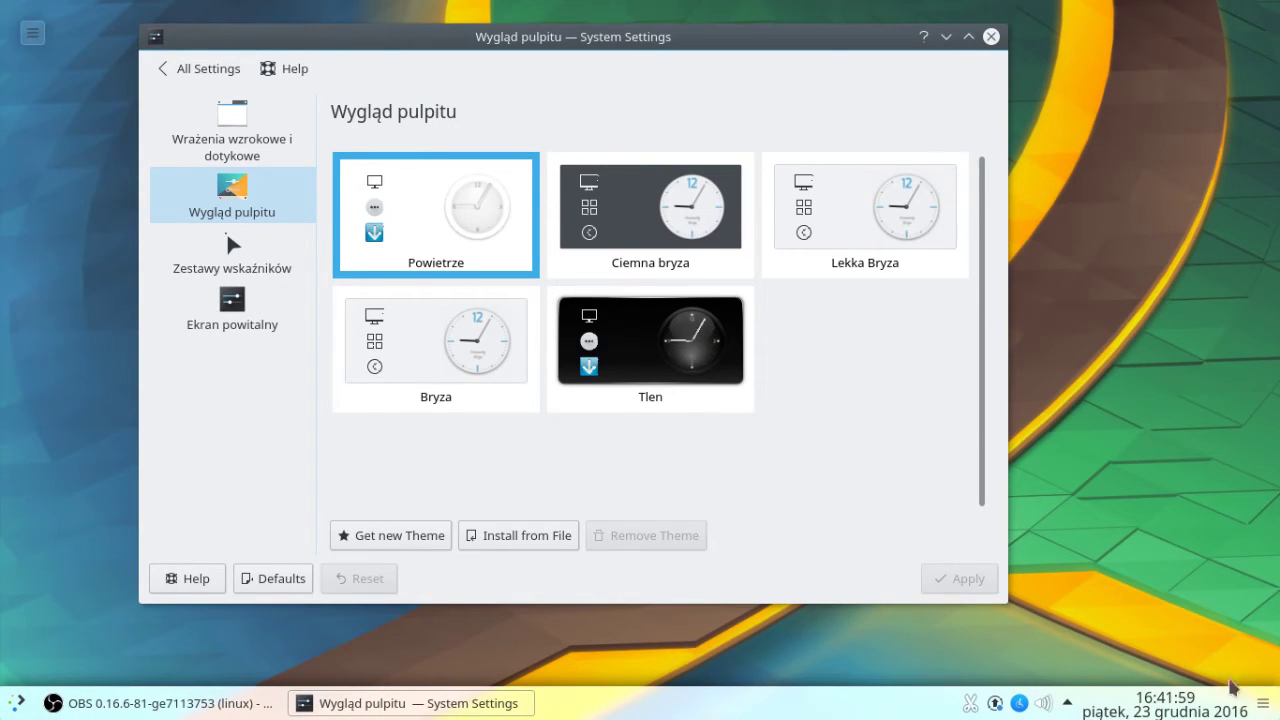
Add the Monitor obciążenia procesora widget near the desktop's upper-right corner and close the widget list
click(1263, 703)
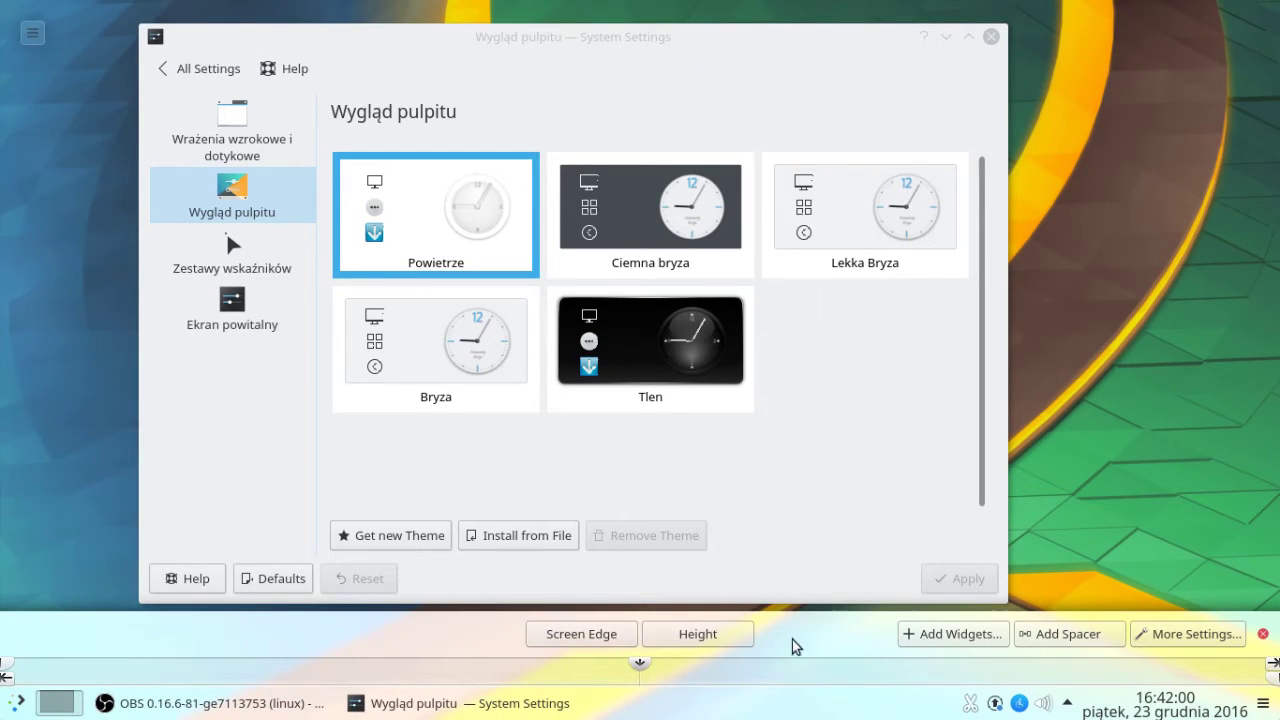
click(924, 644)
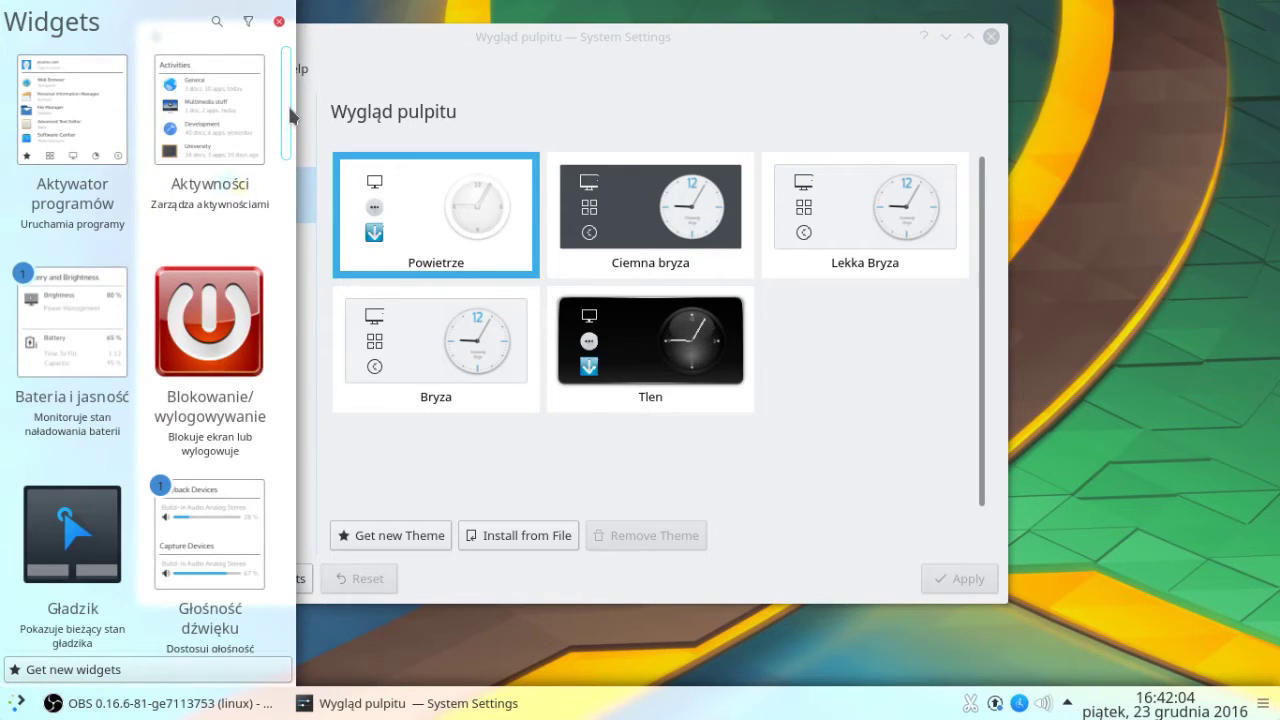
drag(287, 117, 287, 288)
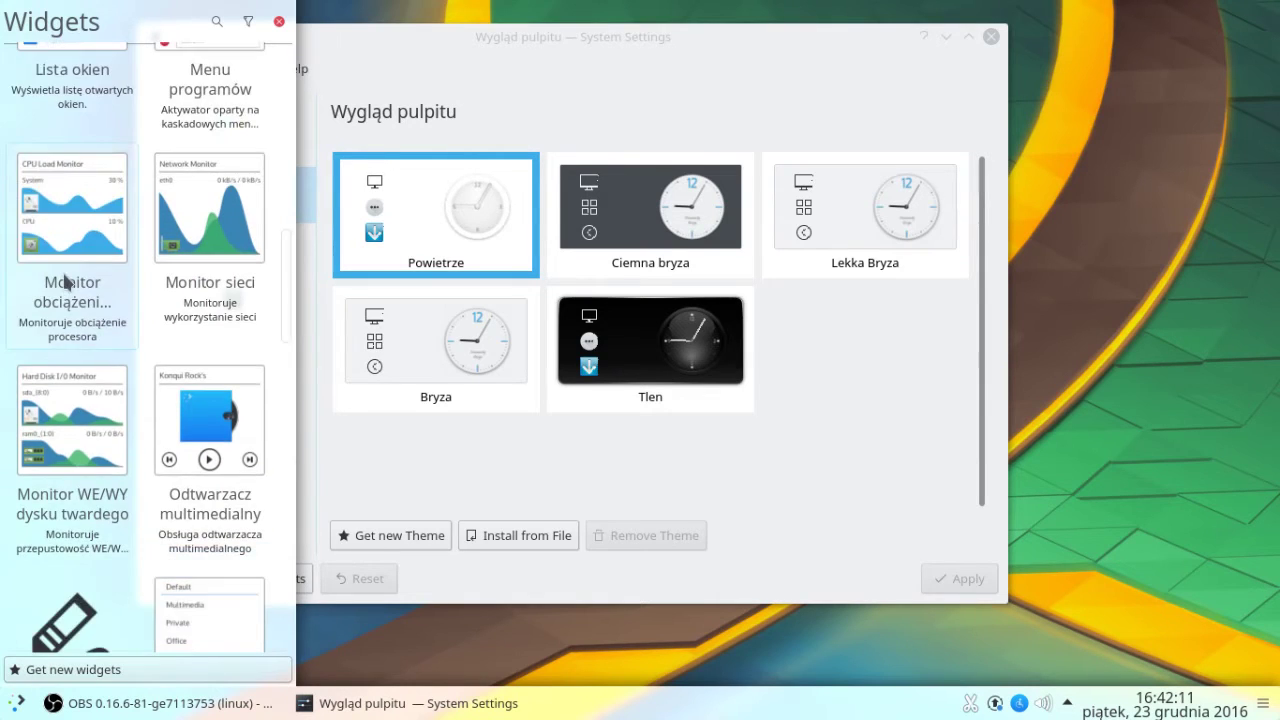
drag(105, 285, 1152, 143)
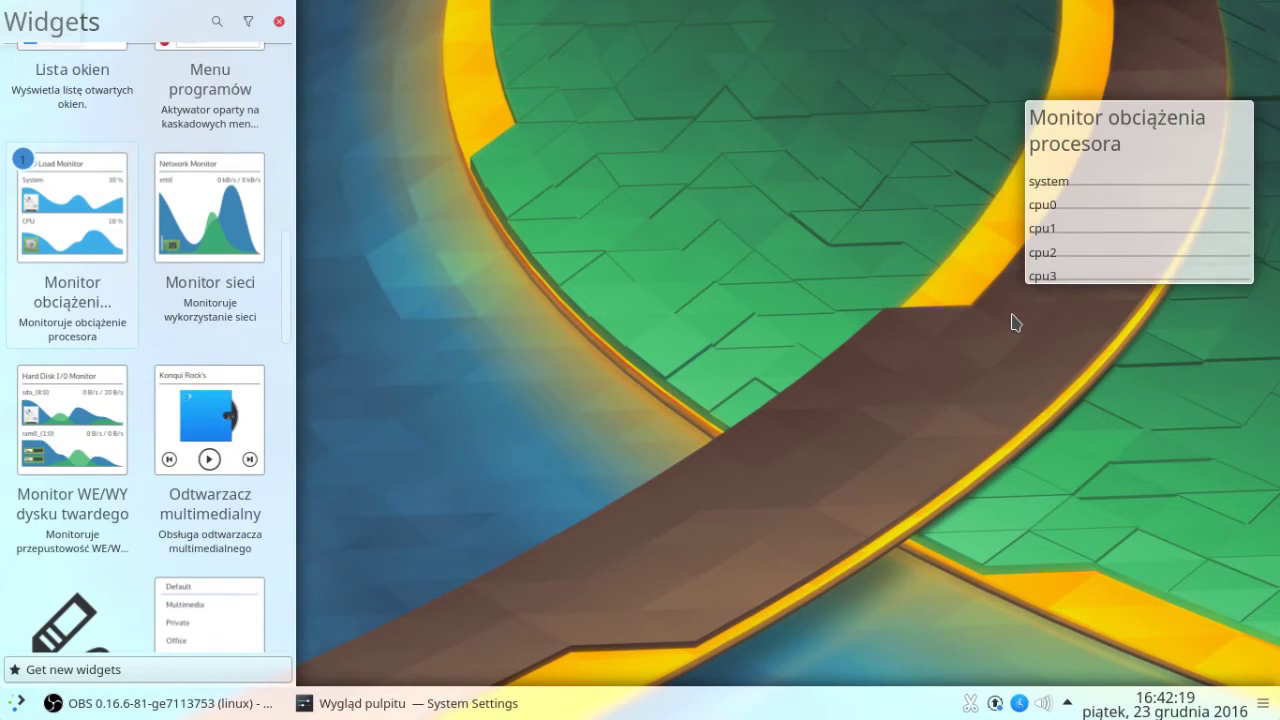
click(279, 21)
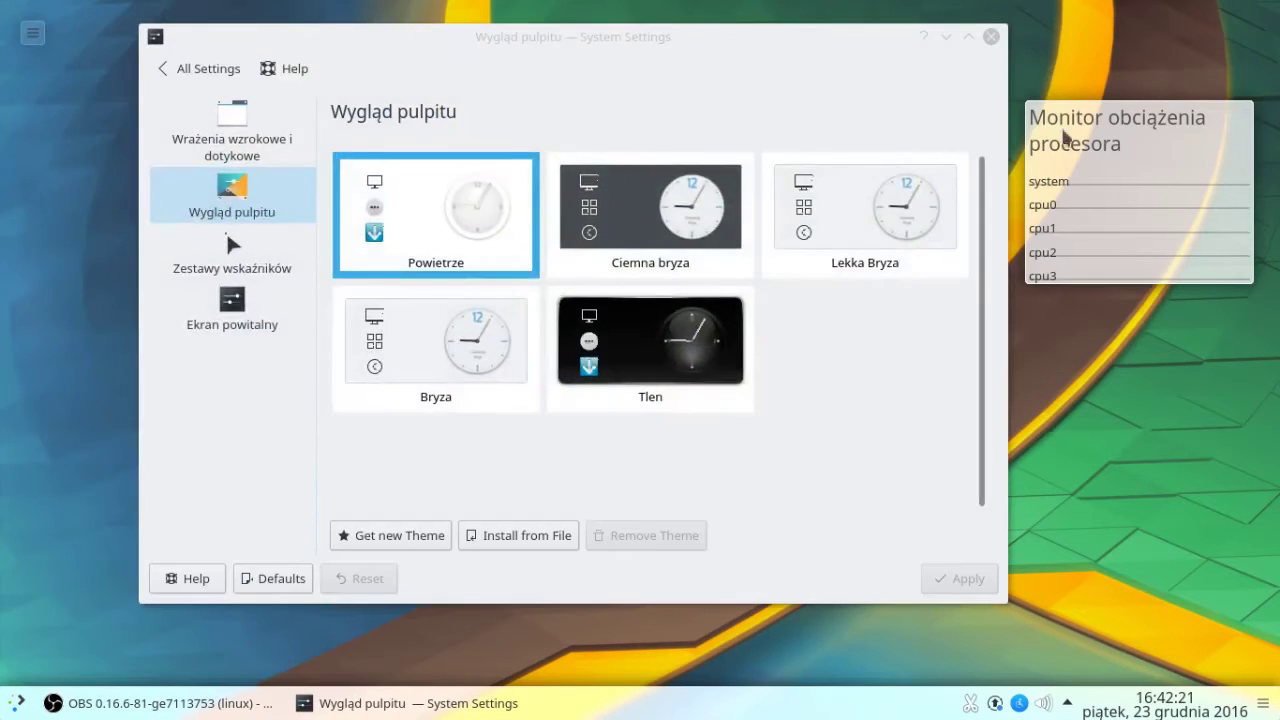
Configure the Monitor obciążenia procesora widget to display only the system load and save the setting
right_click(1146, 164)
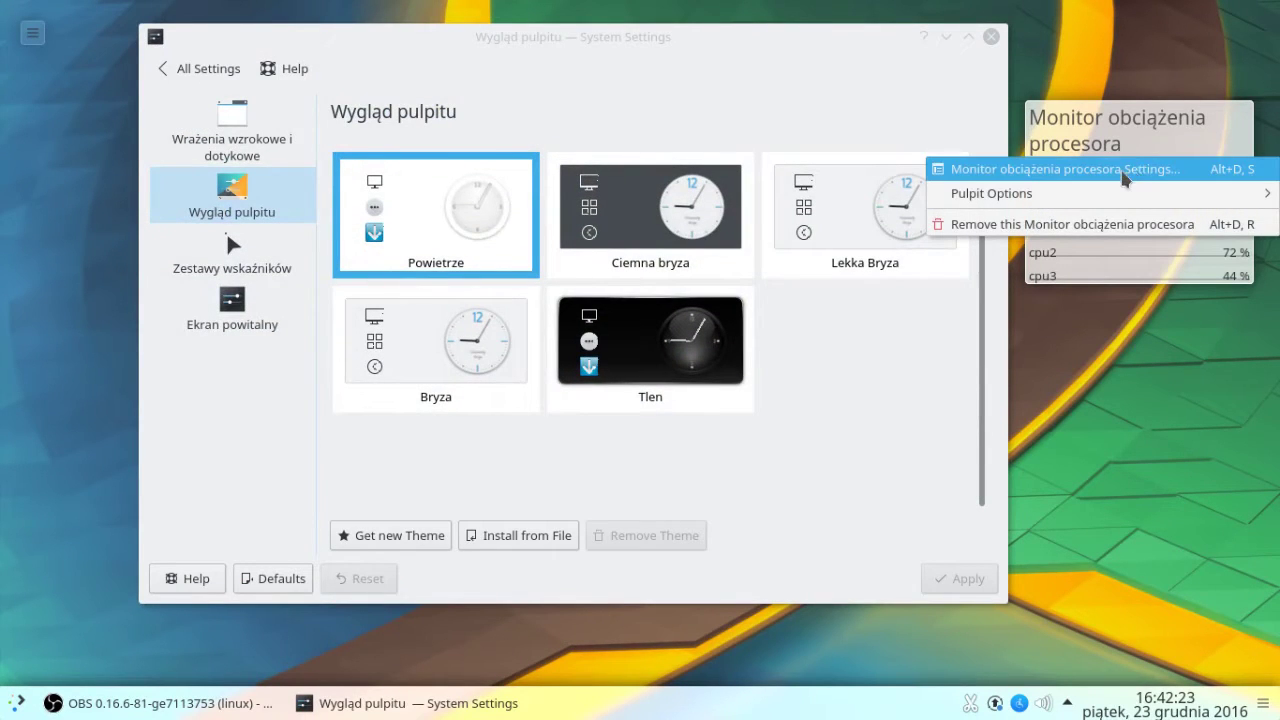
click(1123, 177)
click(756, 235)
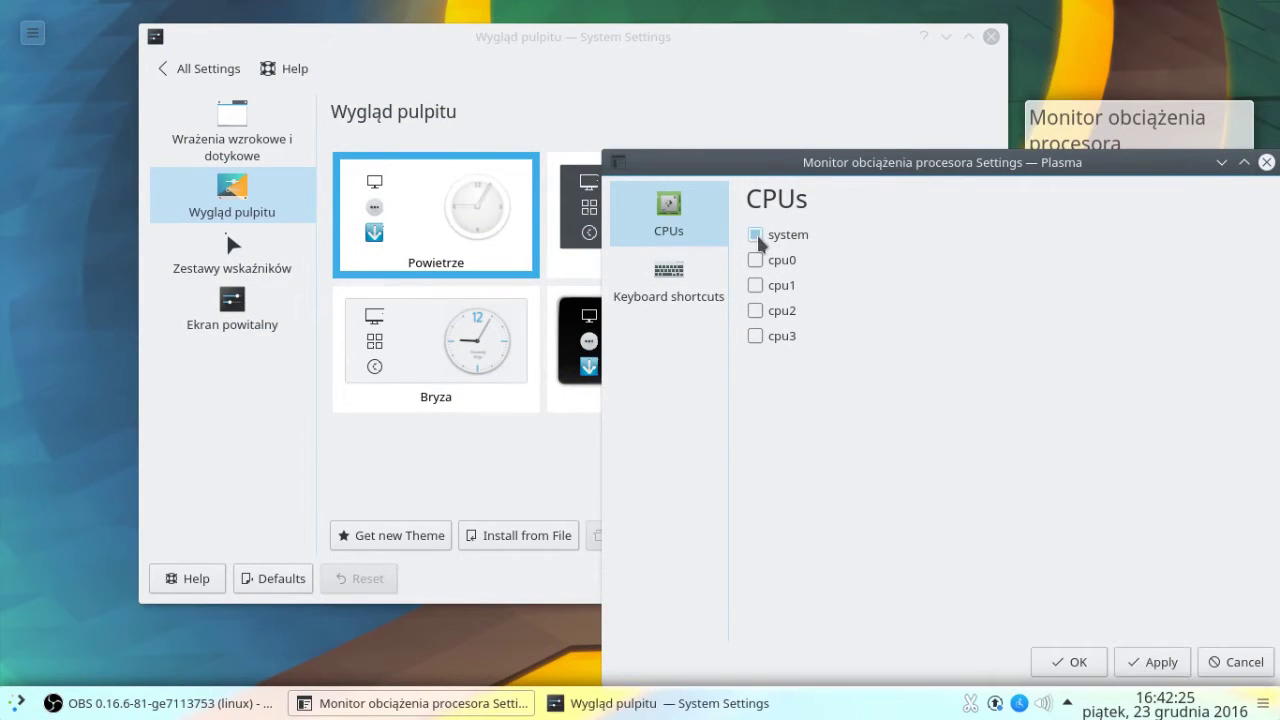
click(1155, 662)
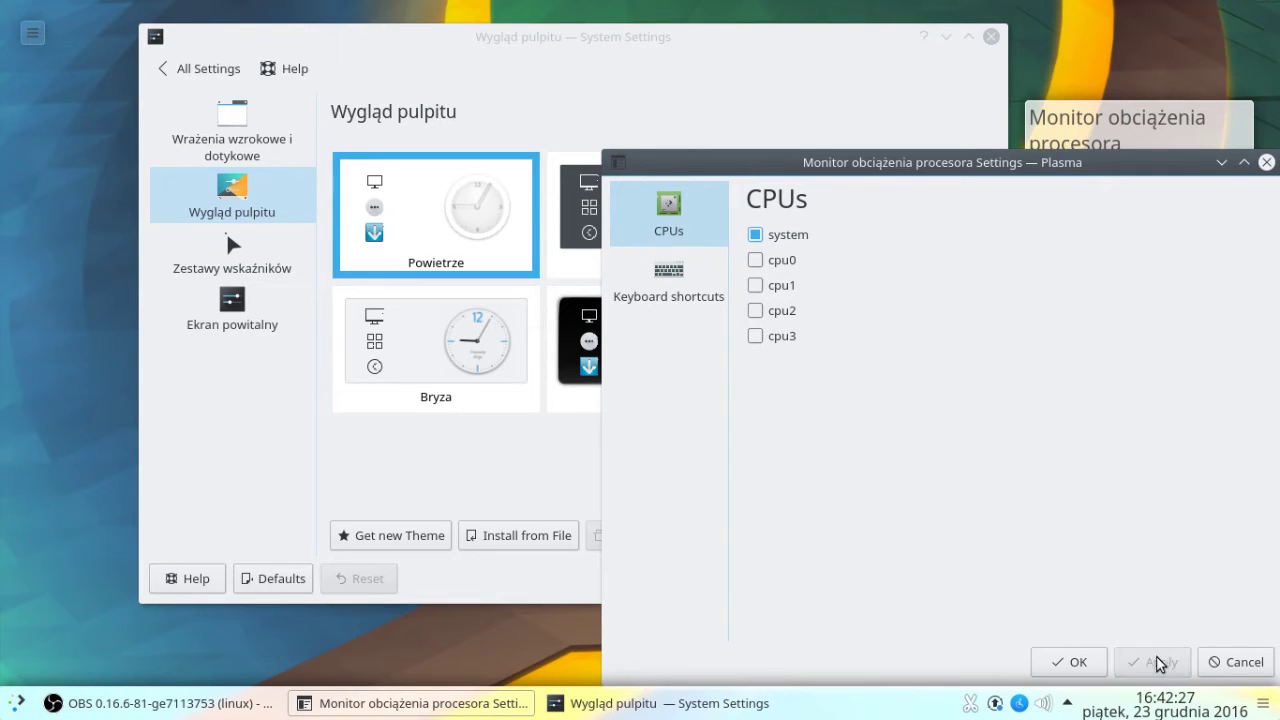
click(1076, 663)
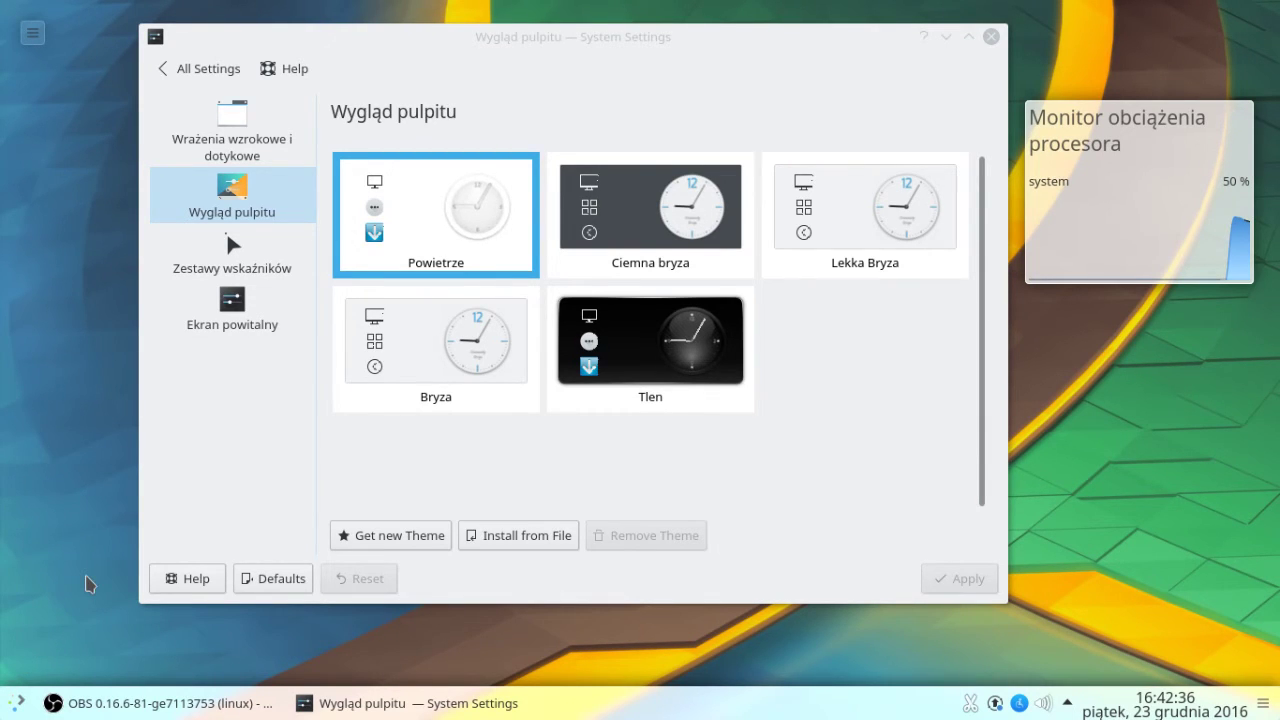
View the application launcher's appearance under the Powietrze theme and close it
click(16, 703)
mouse_move(72, 504)
click(556, 512)
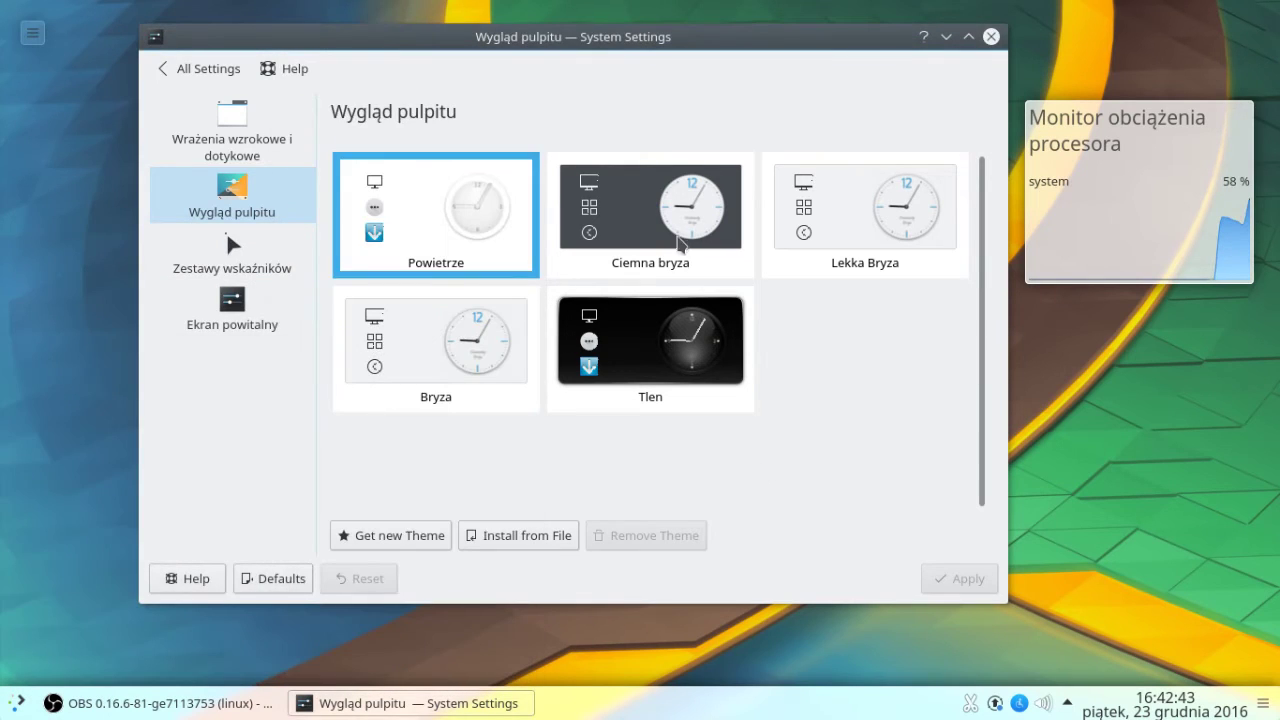
Try the Ciemna bryza and Lekka Bryza desktop themes in turn, ending with the Bryza theme
key(Right)
click(957, 583)
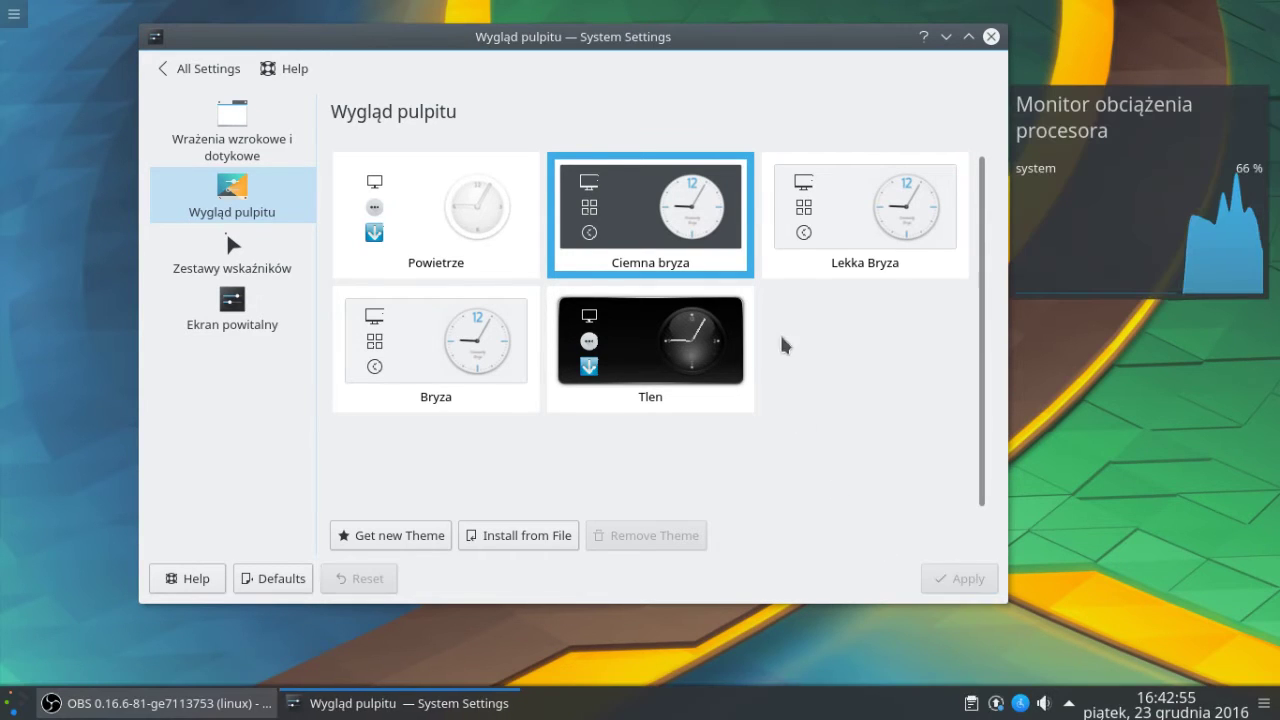
click(840, 238)
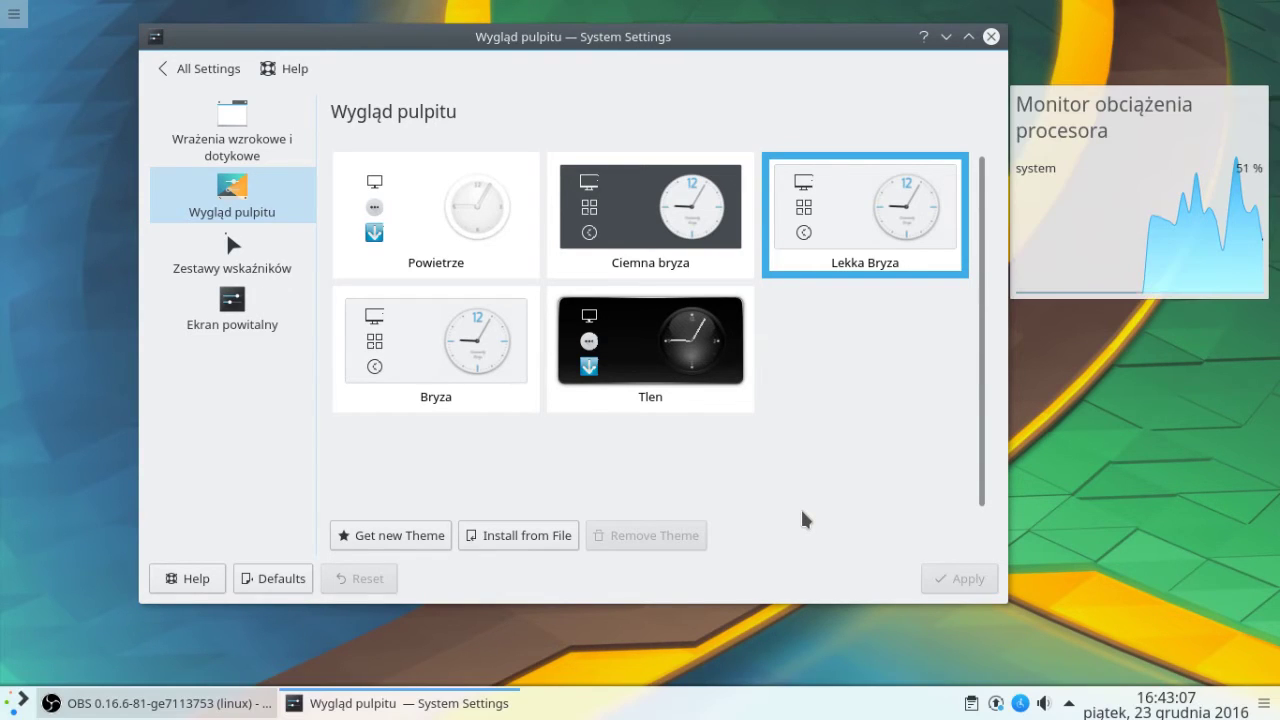
click(468, 365)
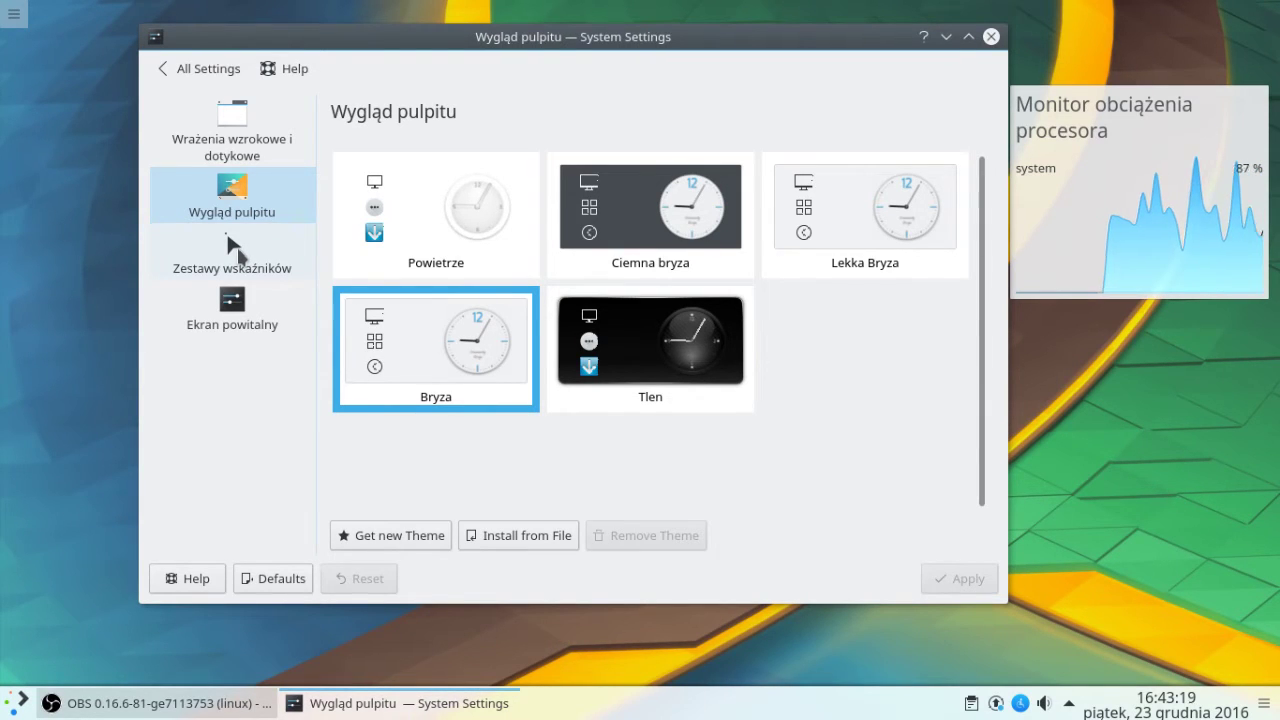
View the Zestawy wskaźników cursor themes and the available cursor sizes without changing them
click(244, 266)
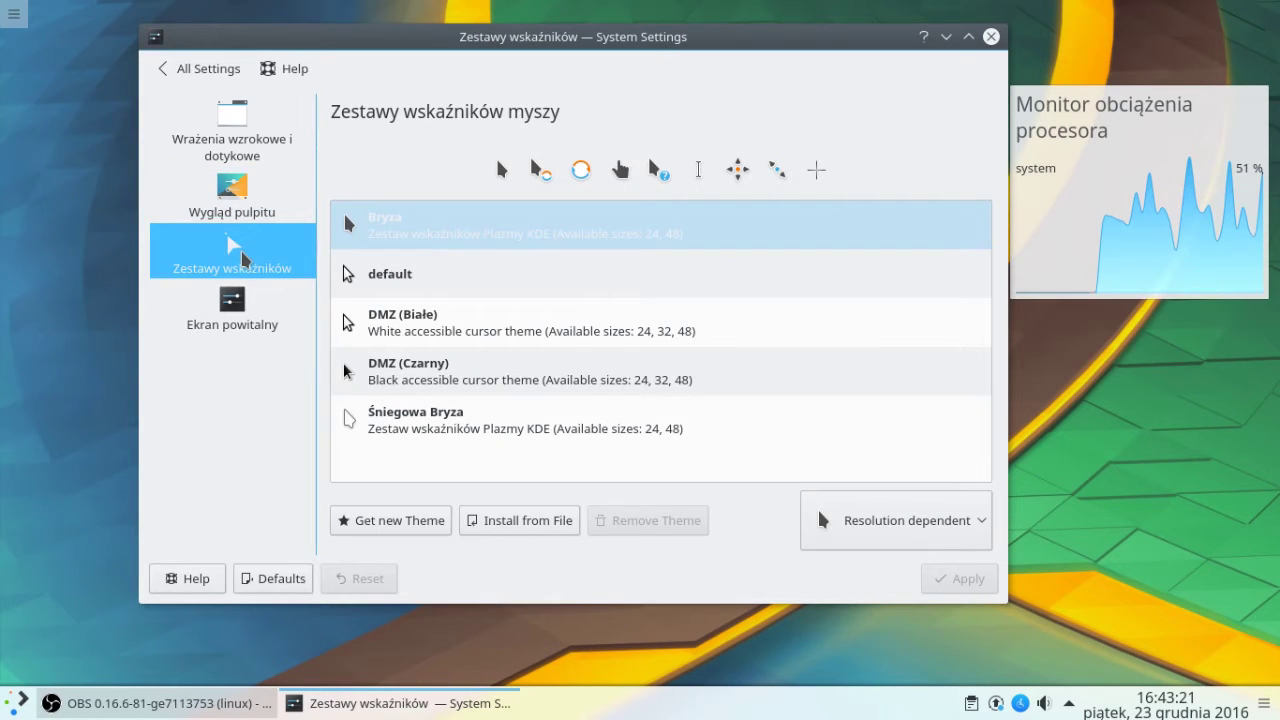
click(930, 525)
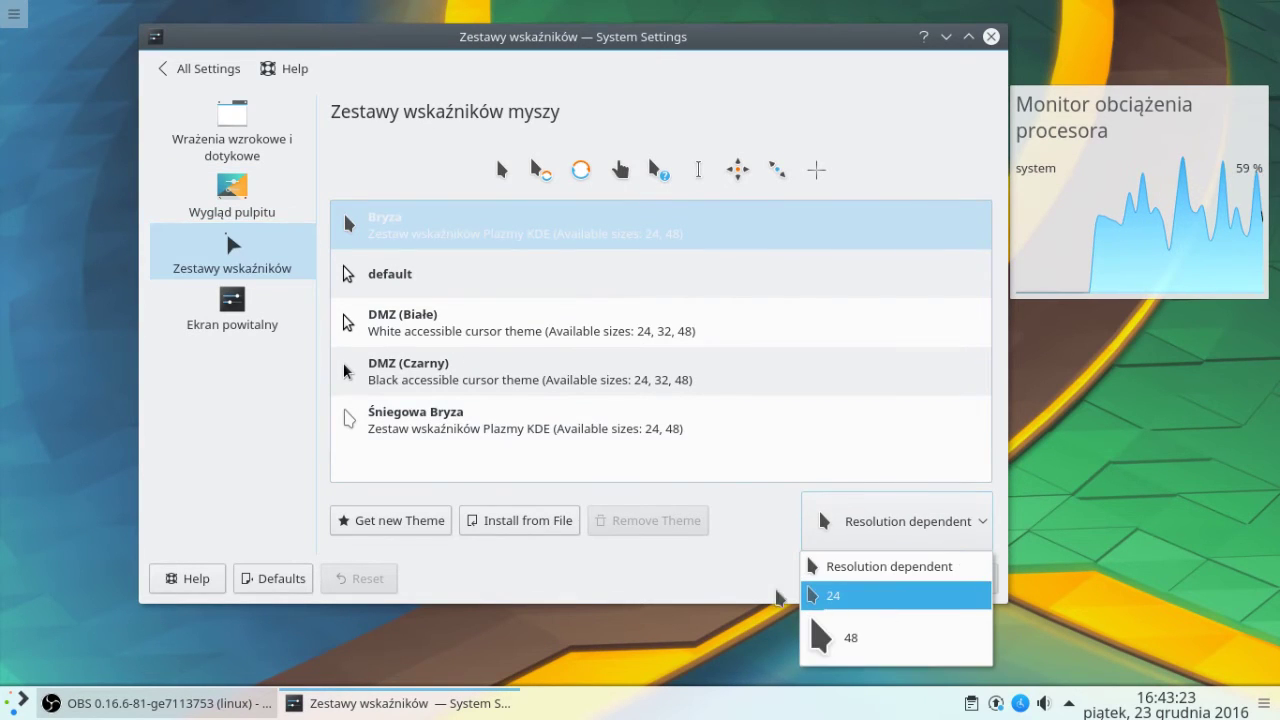
click(677, 577)
Open the Ekran powitalny settings and test the Bryza splash screen
click(233, 306)
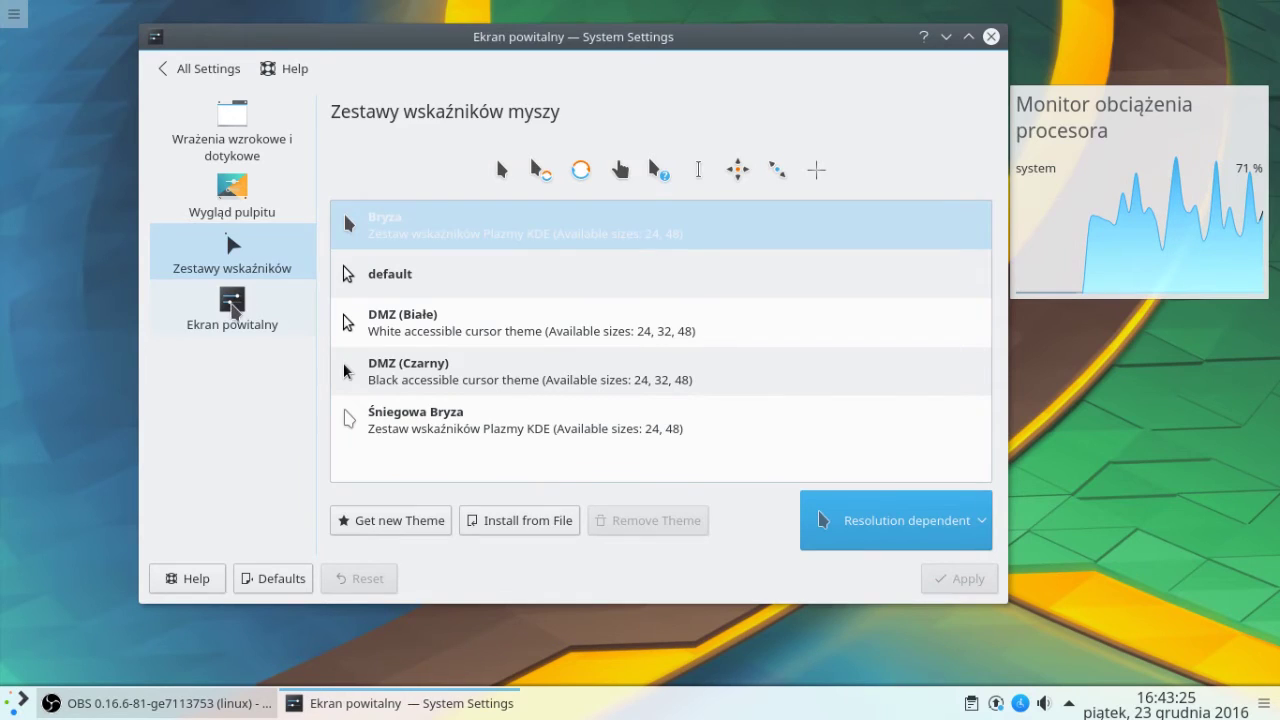
mouse_move(676, 255)
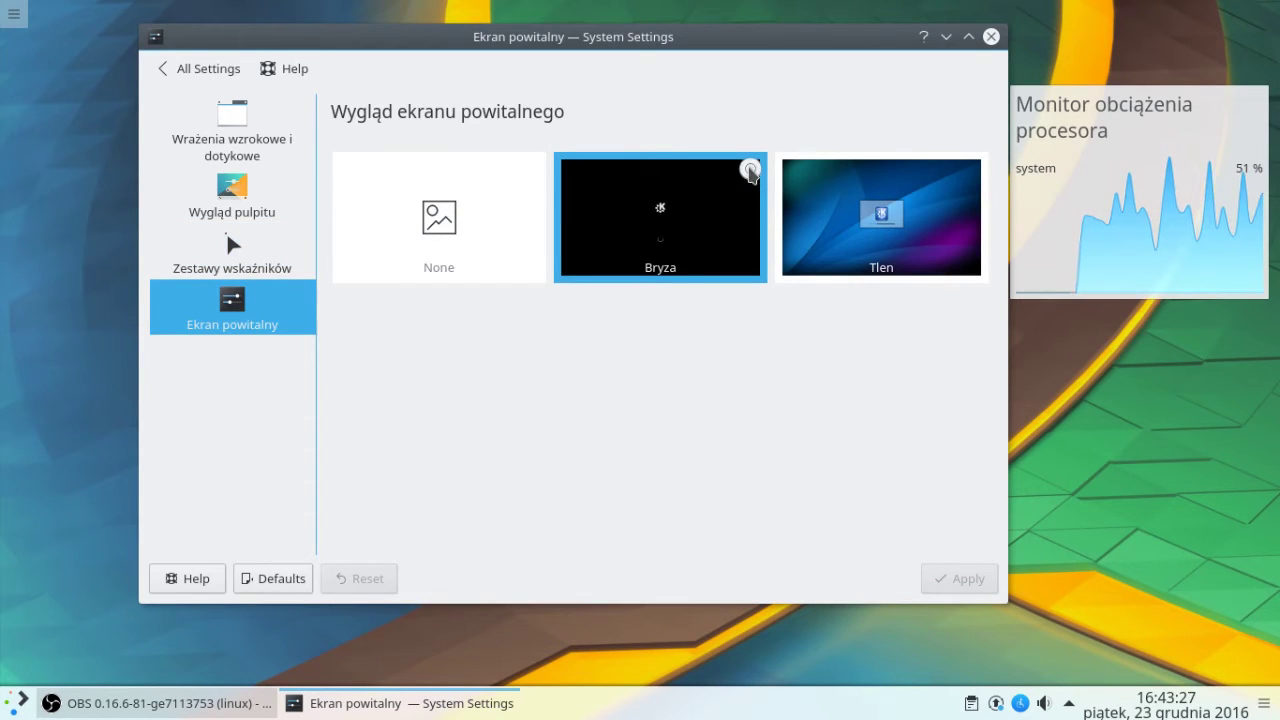
click(751, 172)
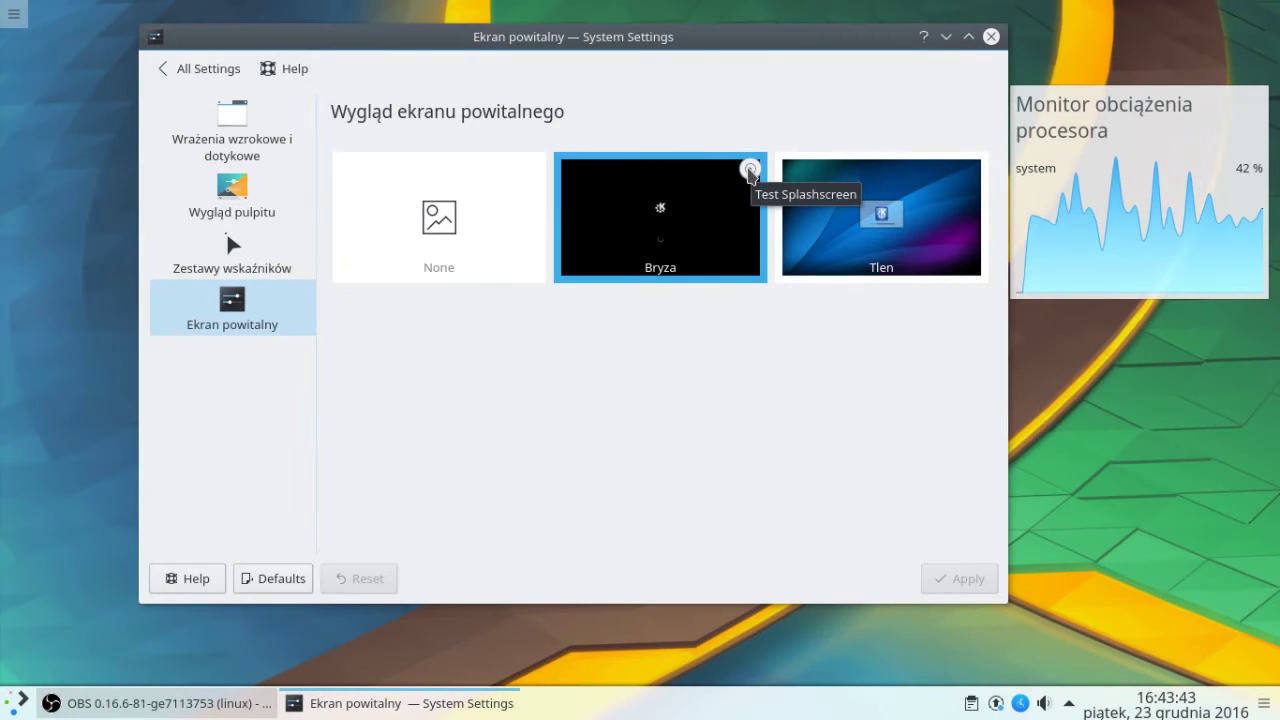
Open the Kolory settings, review the Breeze scheme's Options, Colors and Disabled settings, and close the scheme editor
click(183, 72)
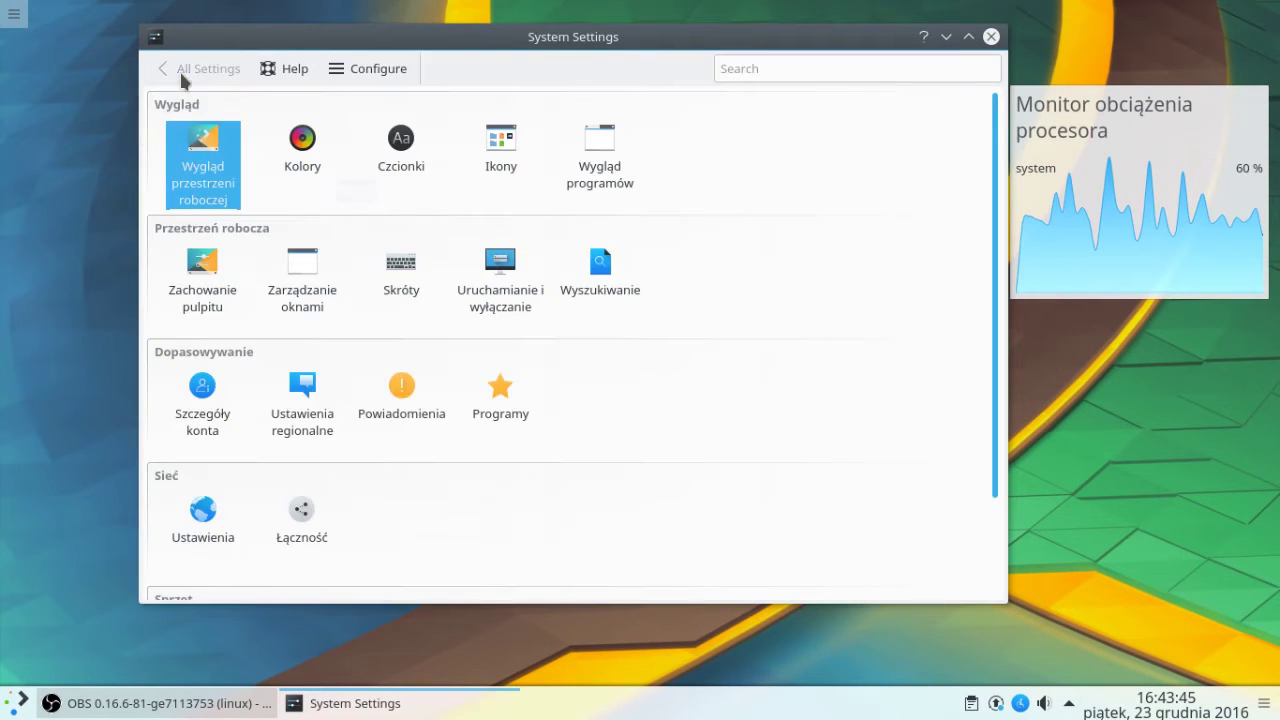
click(333, 153)
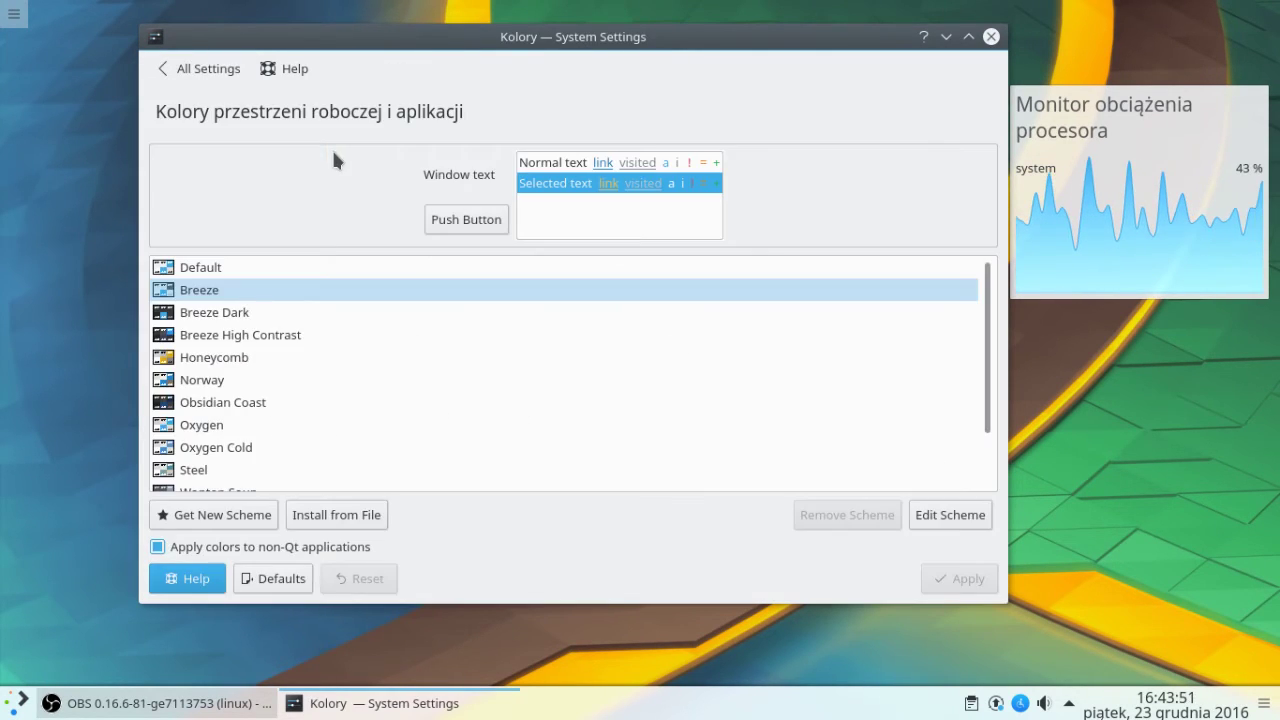
click(949, 515)
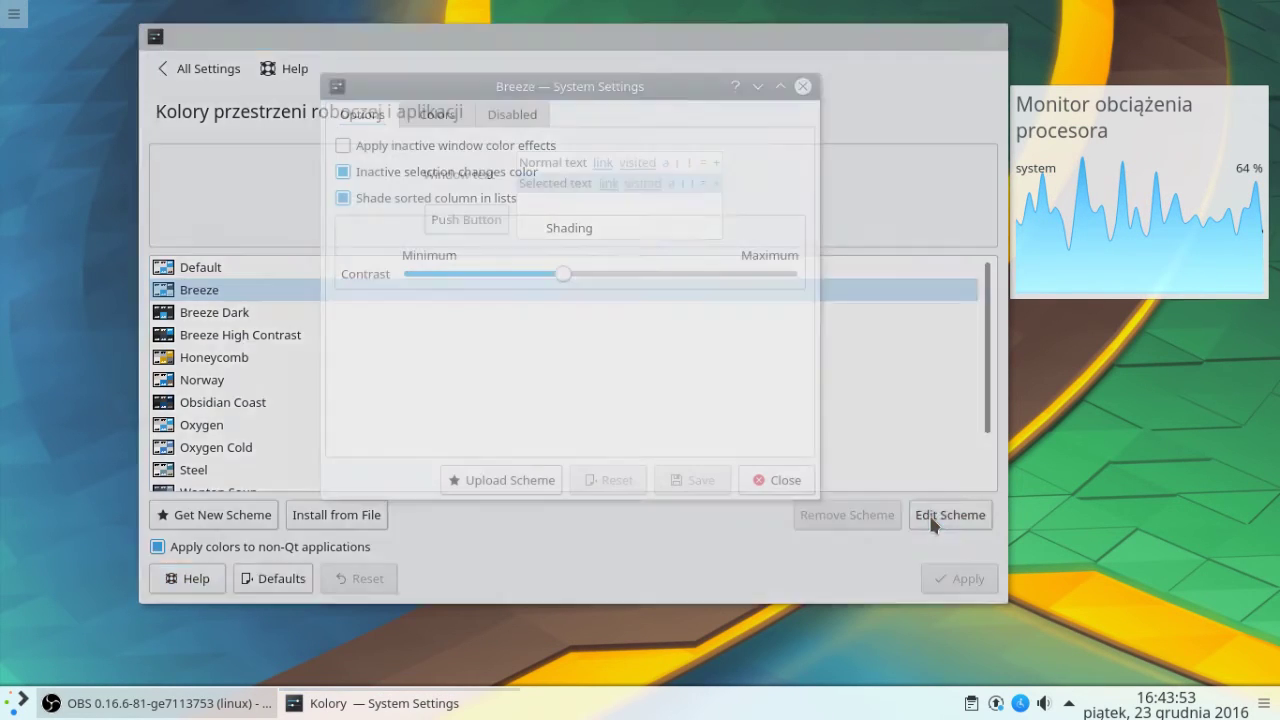
click(425, 118)
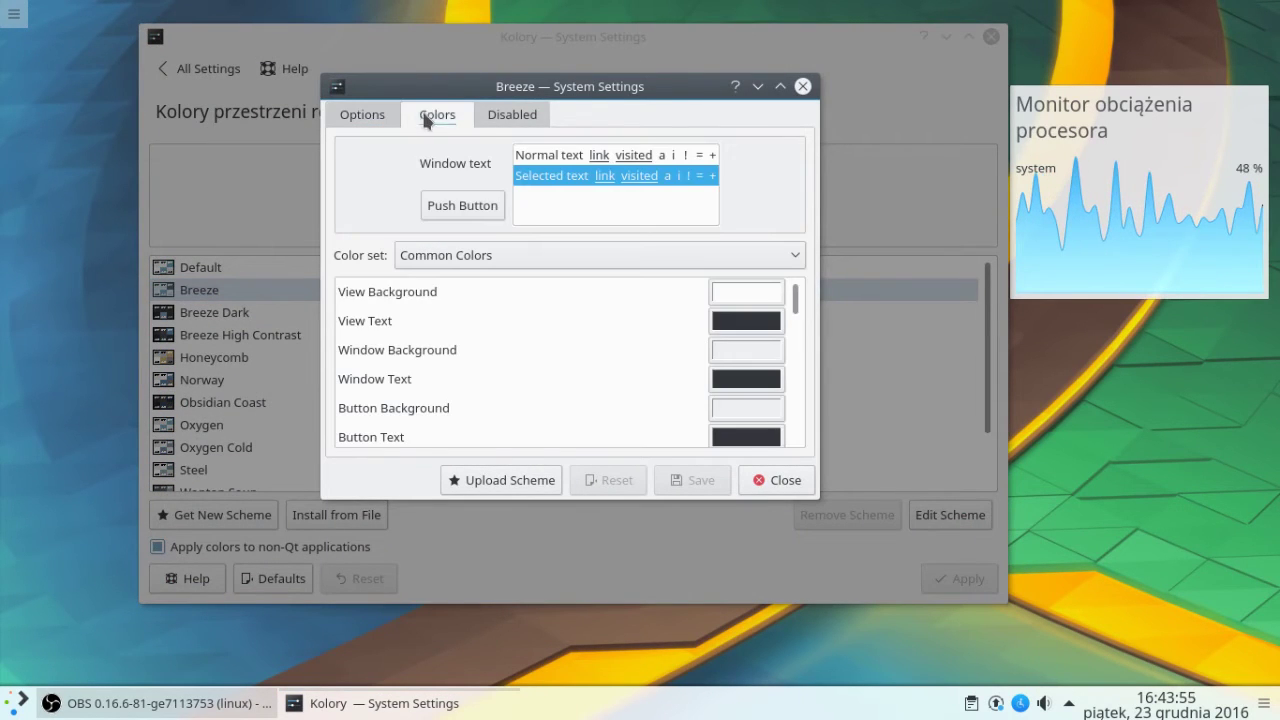
click(507, 121)
click(776, 481)
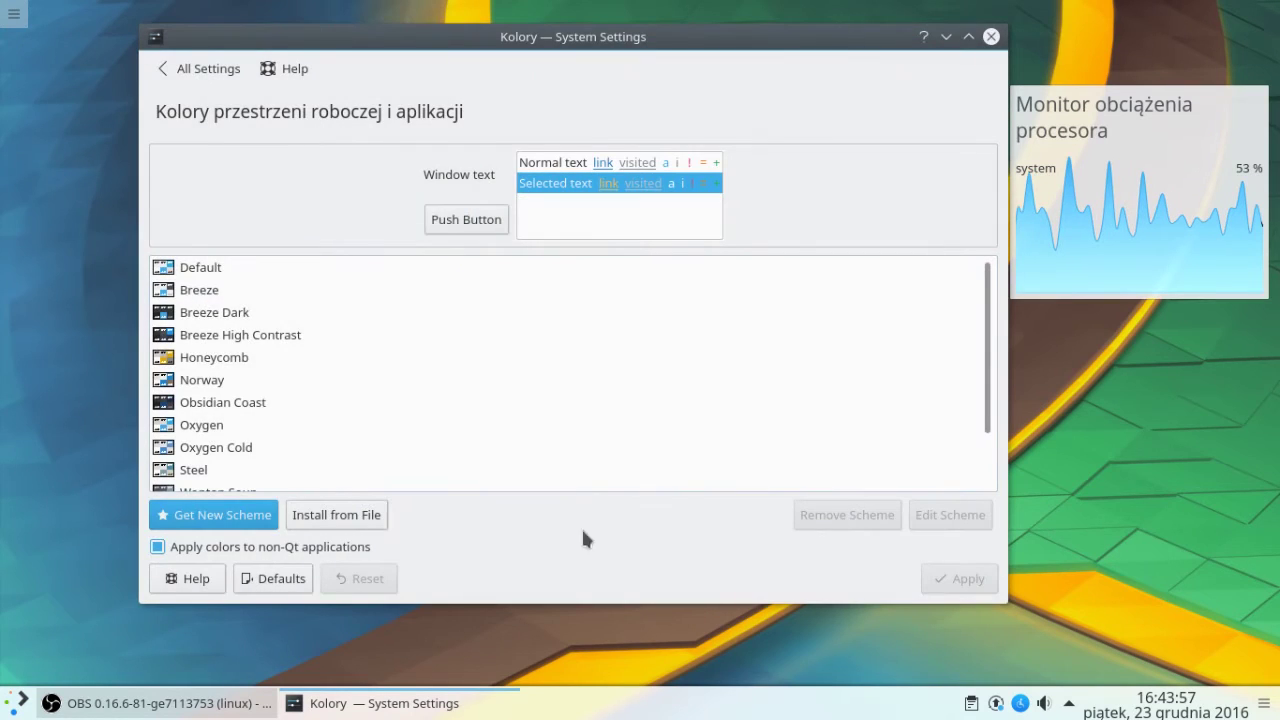
View the Czcionki font settings and the Ikony theme settings, including the advanced icon options
click(205, 72)
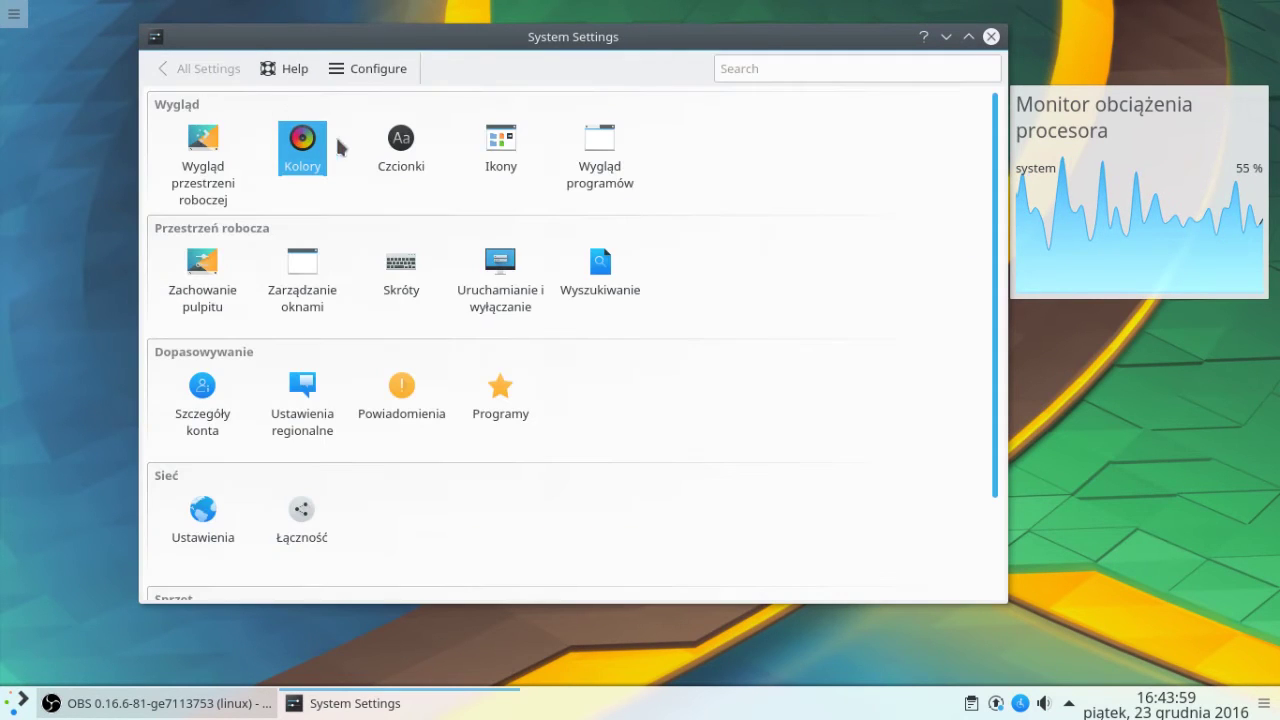
click(405, 146)
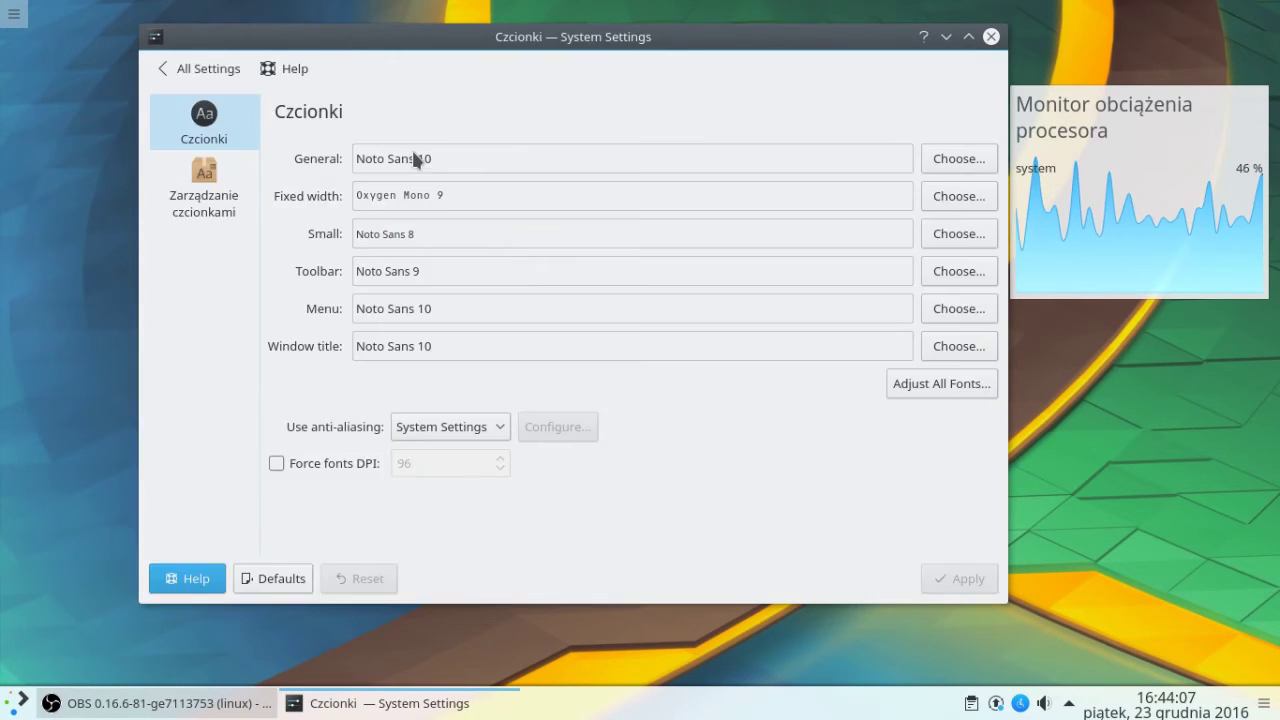
click(203, 69)
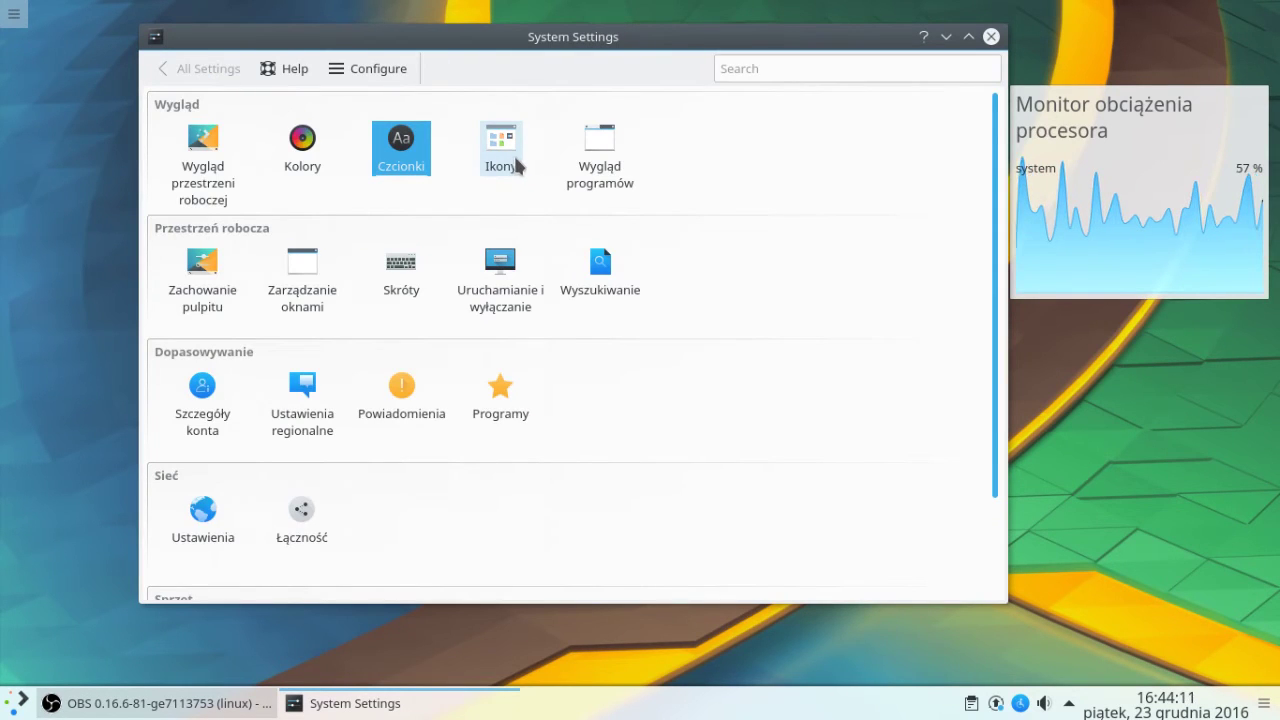
click(512, 160)
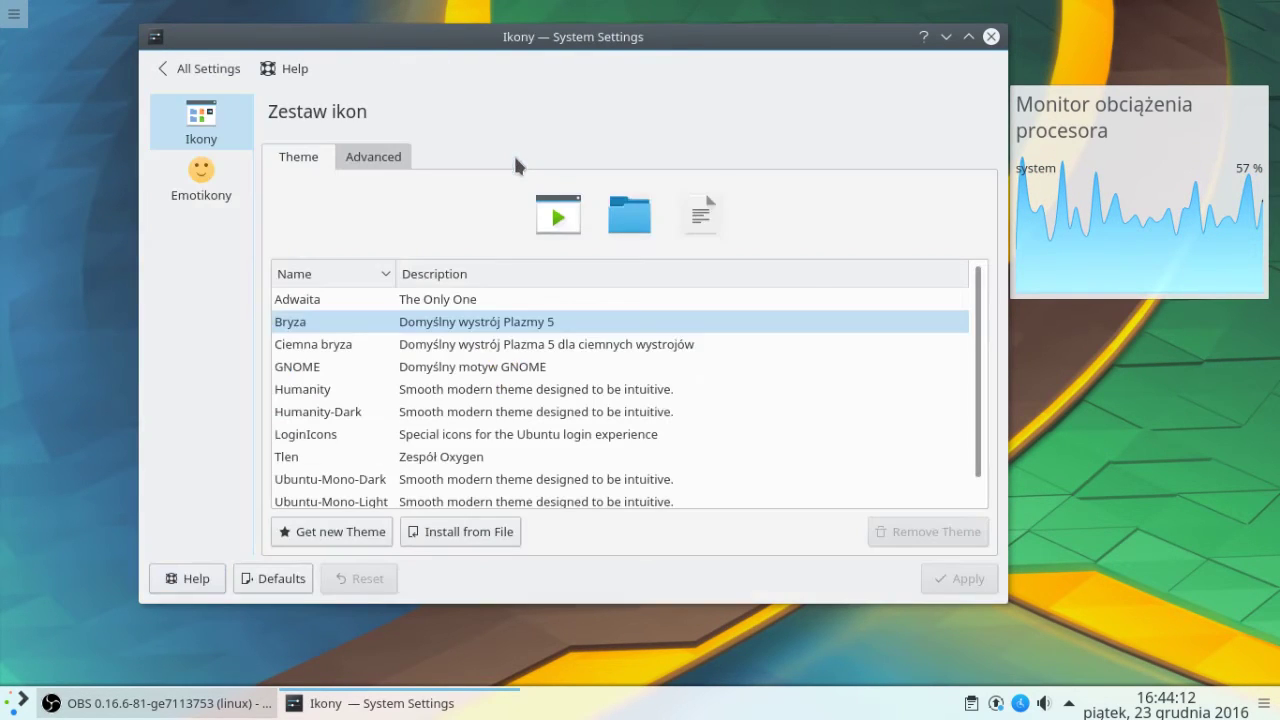
click(385, 157)
Open Wygląd programów and review the Bryza widget style's General, Animations, Frames and Scrollbars options, leaving them unchanged
click(192, 68)
click(600, 150)
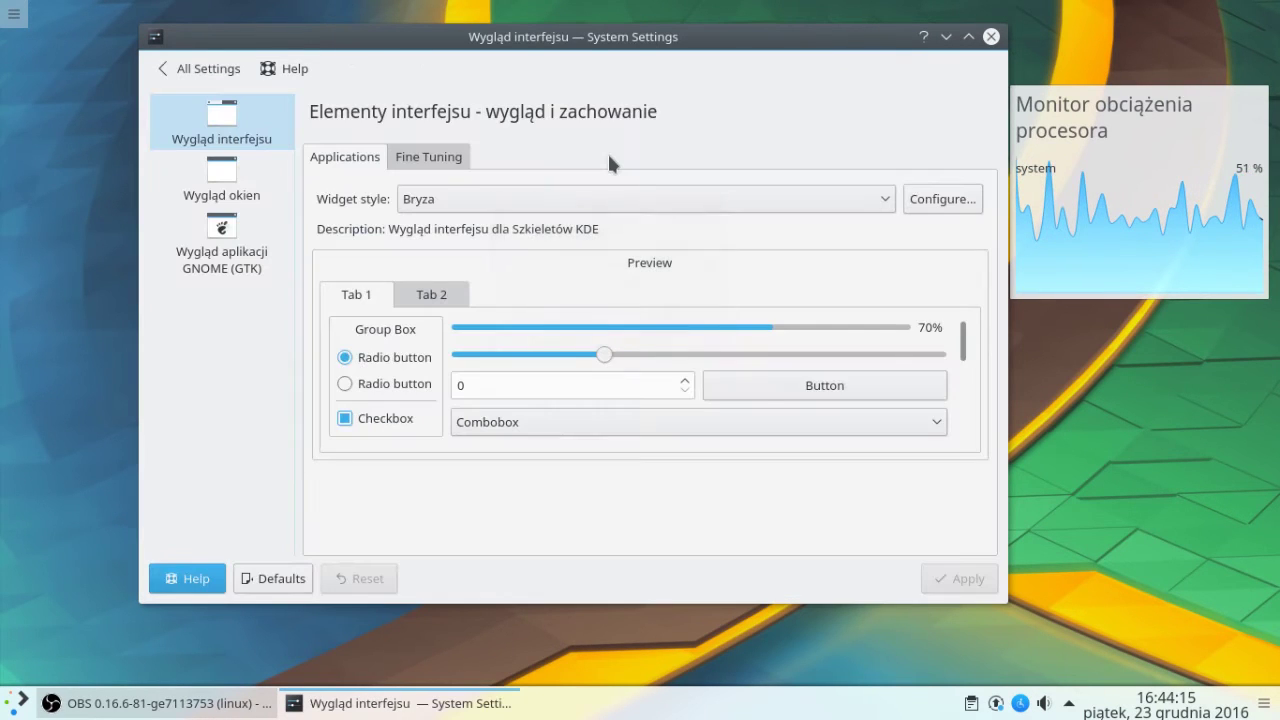
click(921, 199)
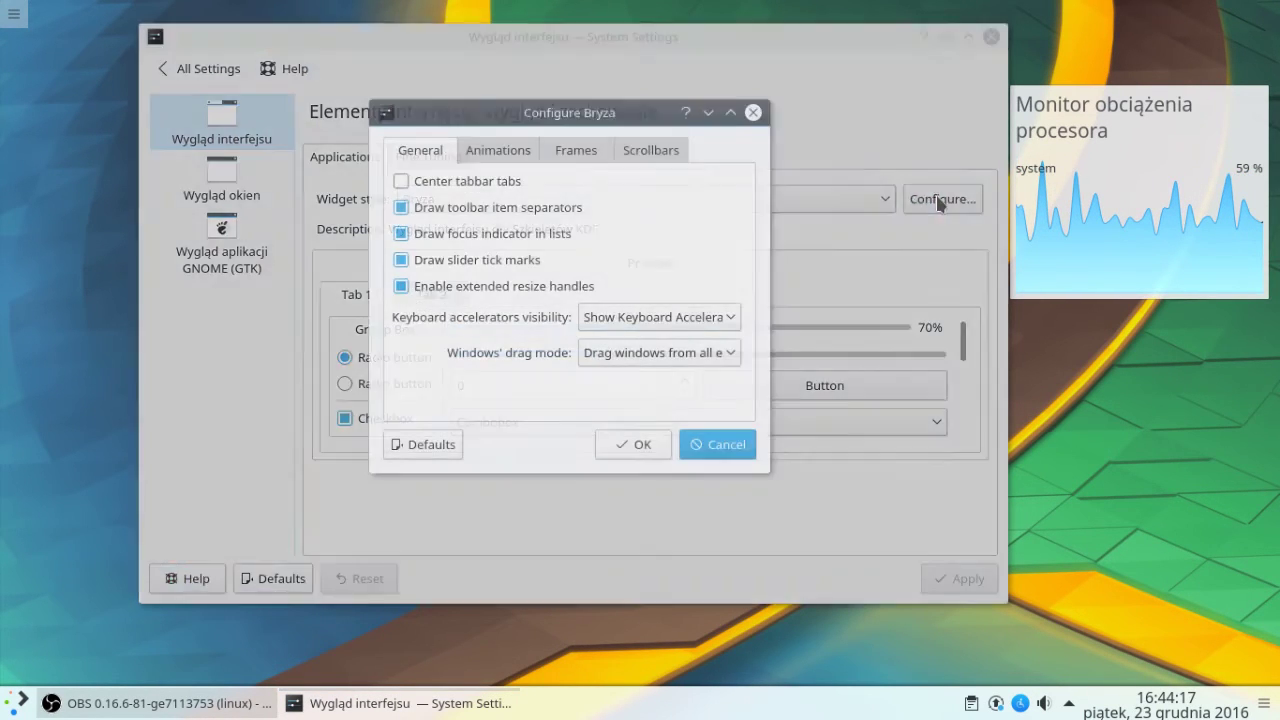
click(497, 148)
click(580, 152)
click(660, 152)
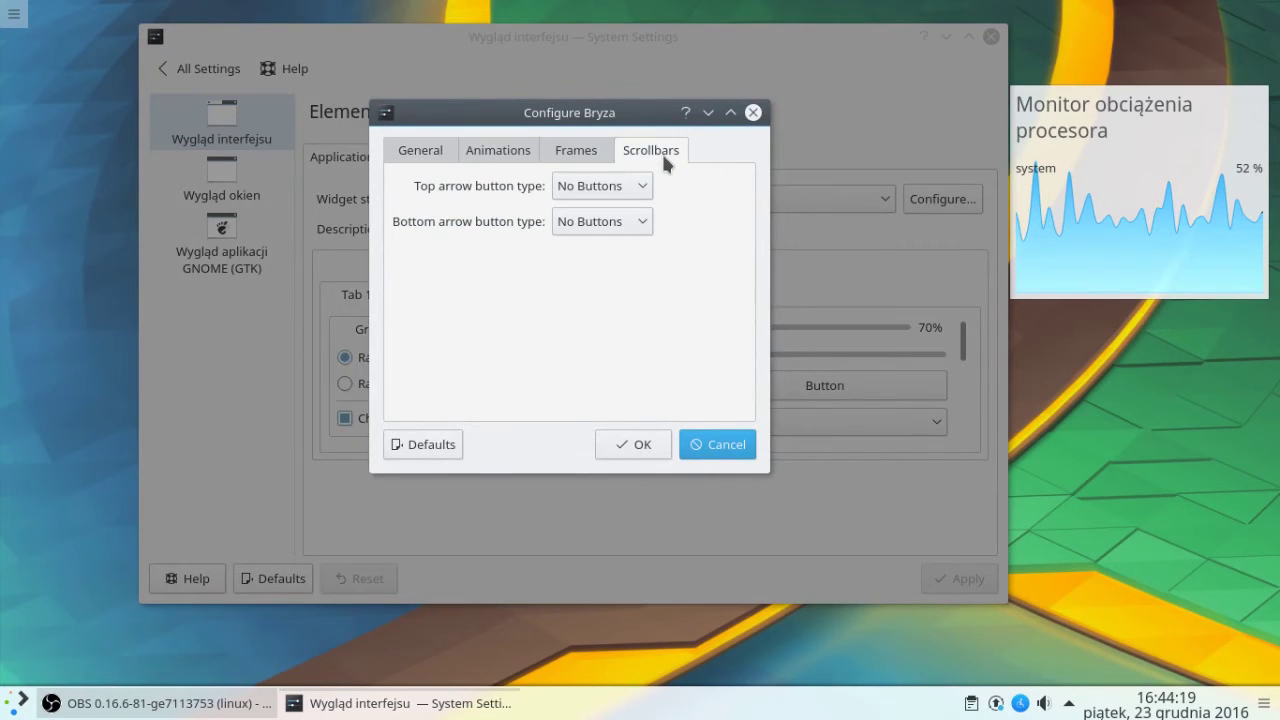
click(709, 446)
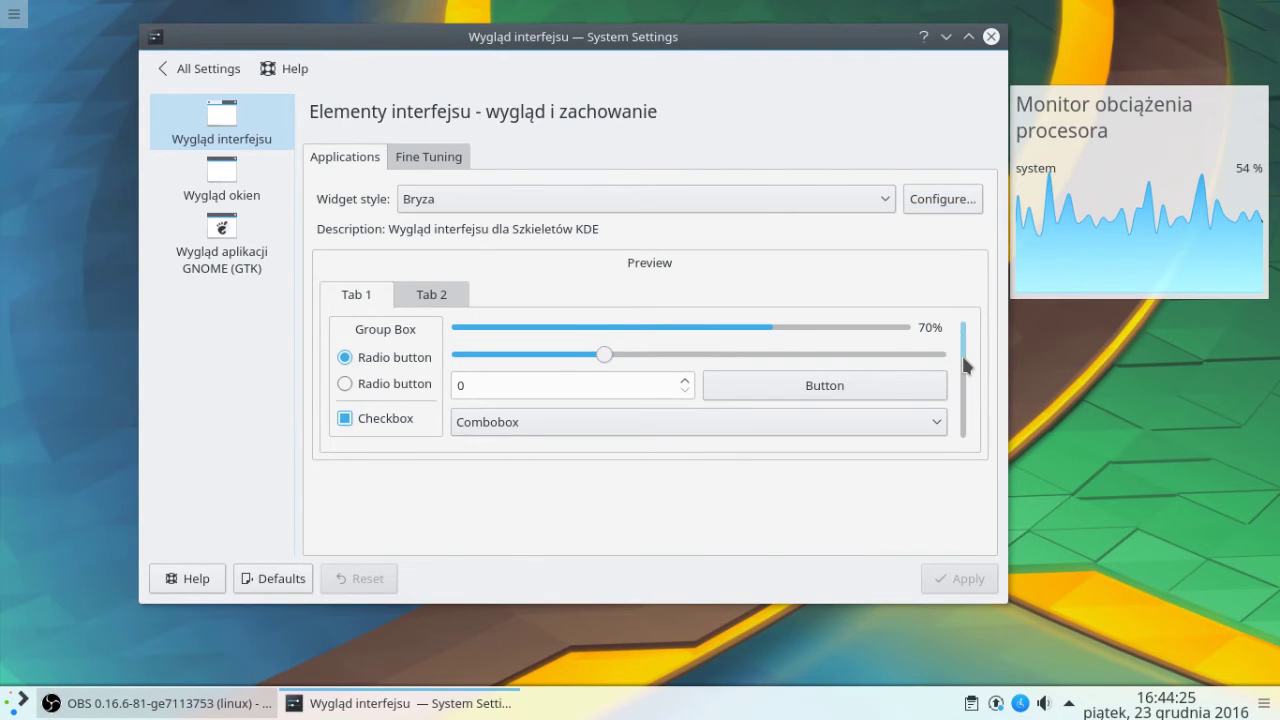
Select the Tlen widget style and review its General, Animations and Views configuration options
click(466, 201)
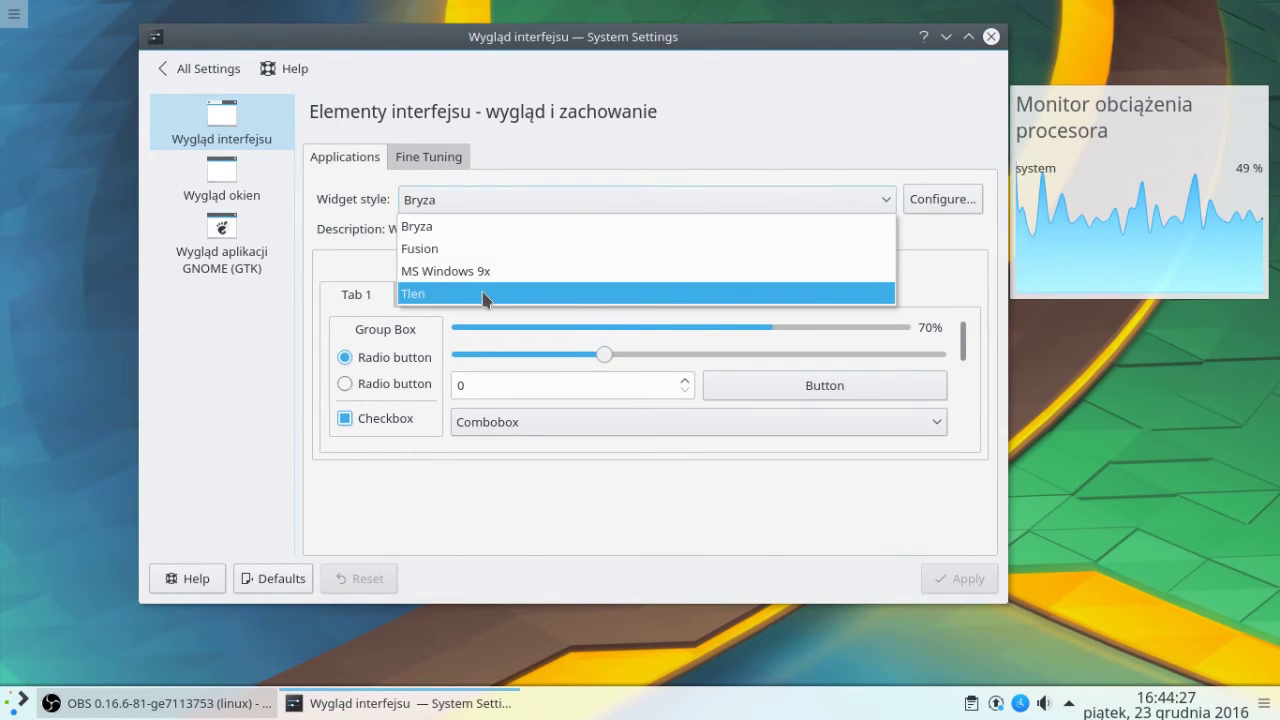
key(Escape)
click(909, 204)
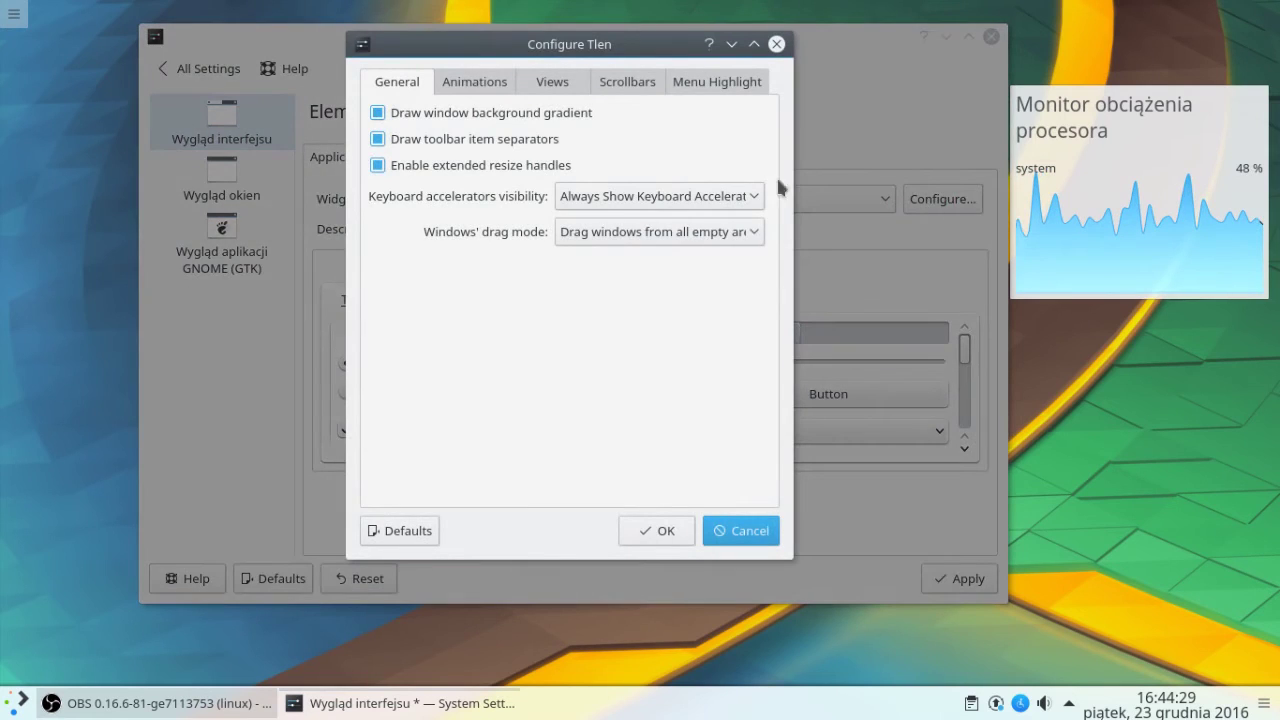
click(484, 80)
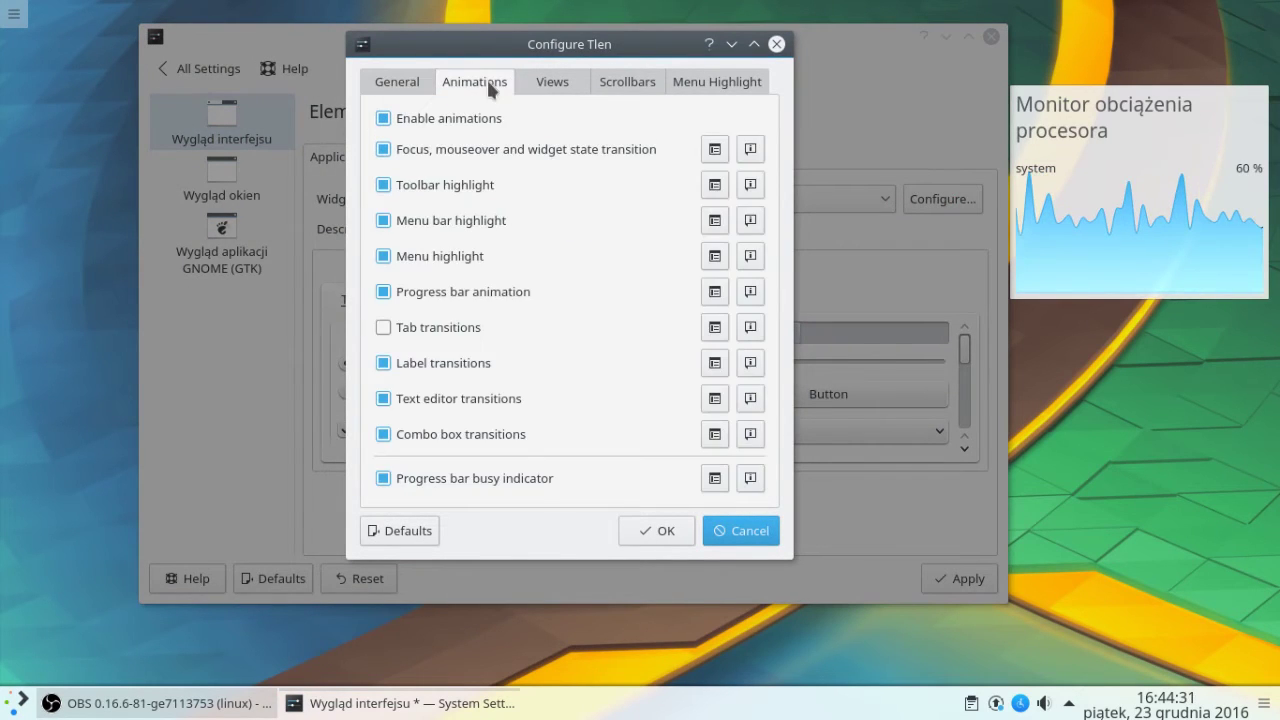
click(551, 81)
Set the Tlen style's scrollbar width to 10px, check the menu highlight options, and apply the widget style
click(628, 83)
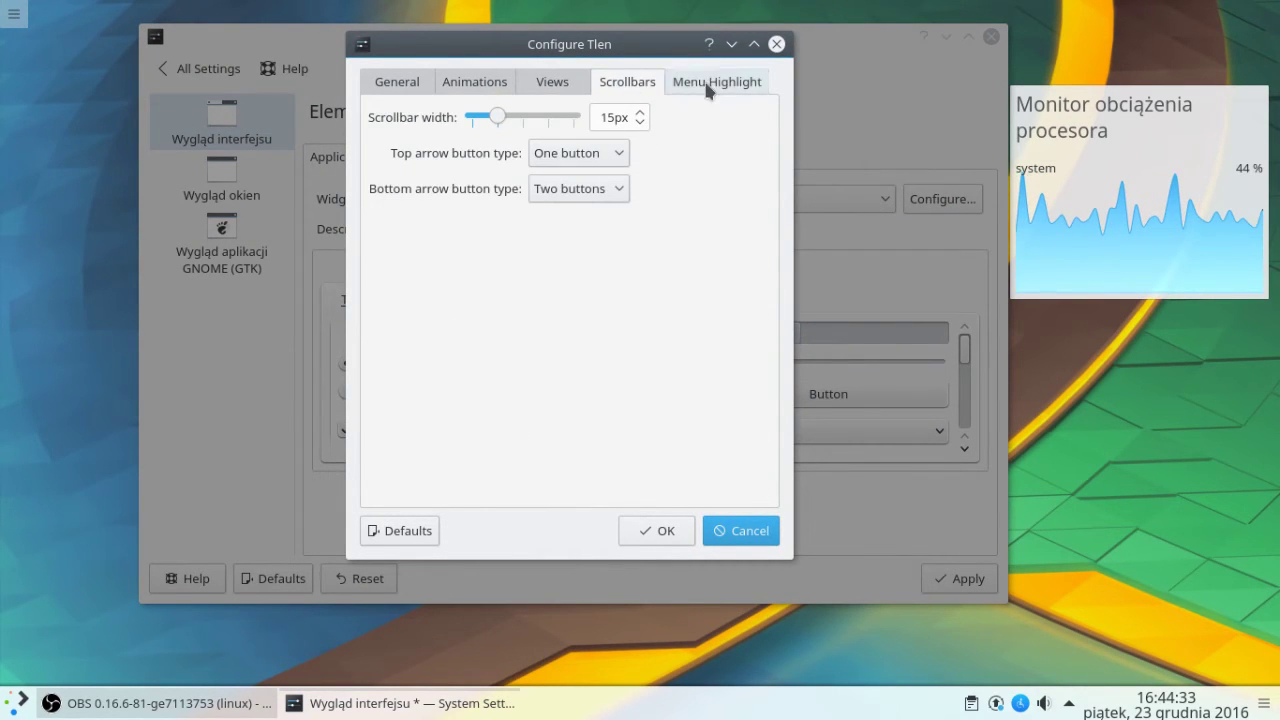
drag(495, 115, 448, 133)
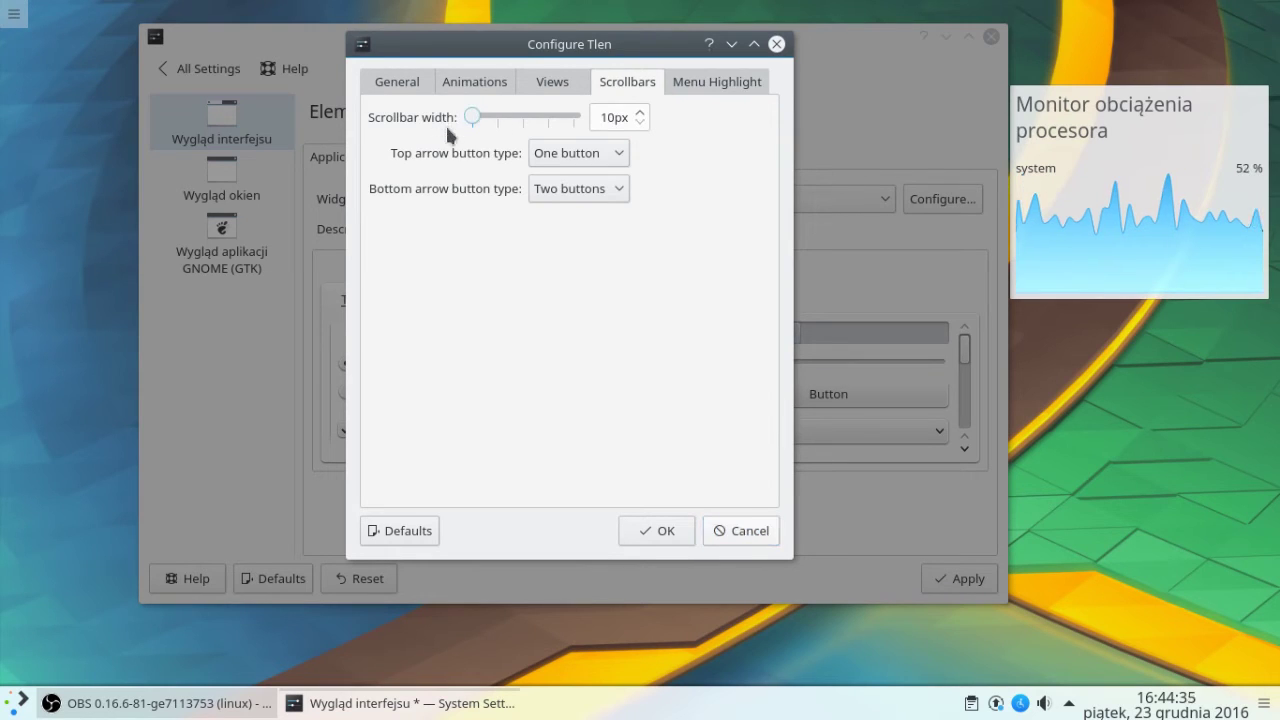
click(684, 80)
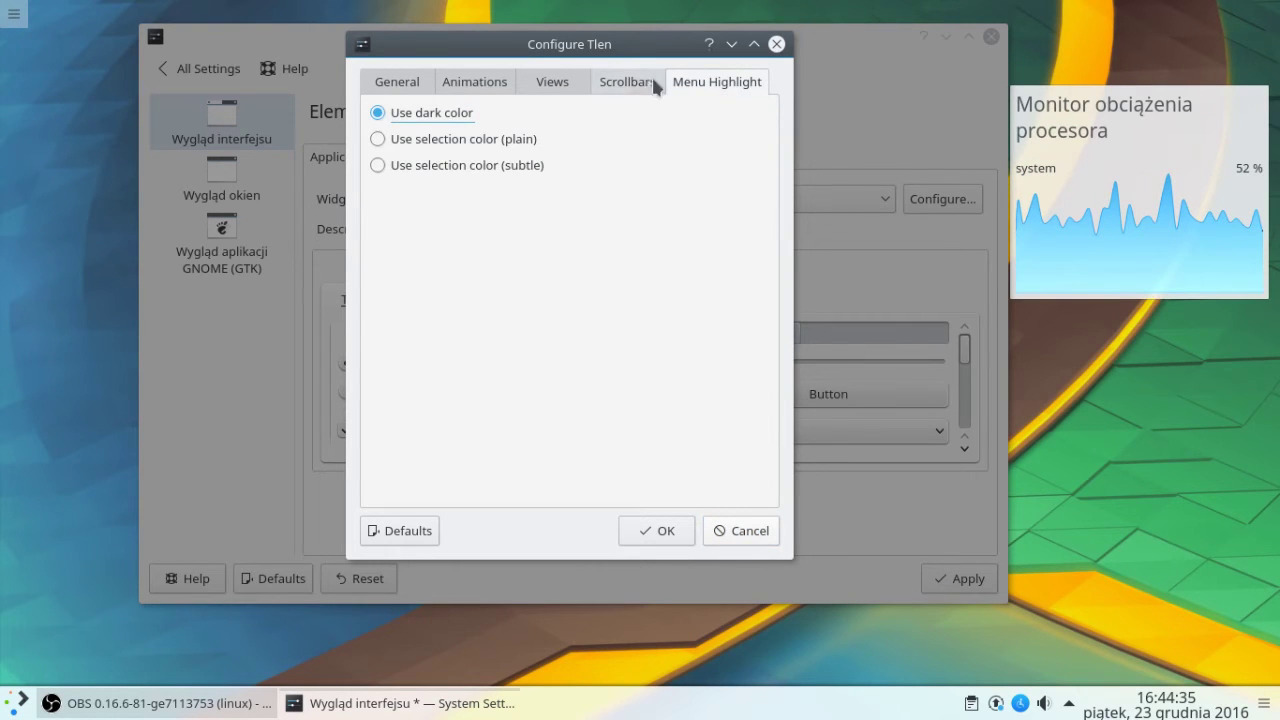
click(677, 537)
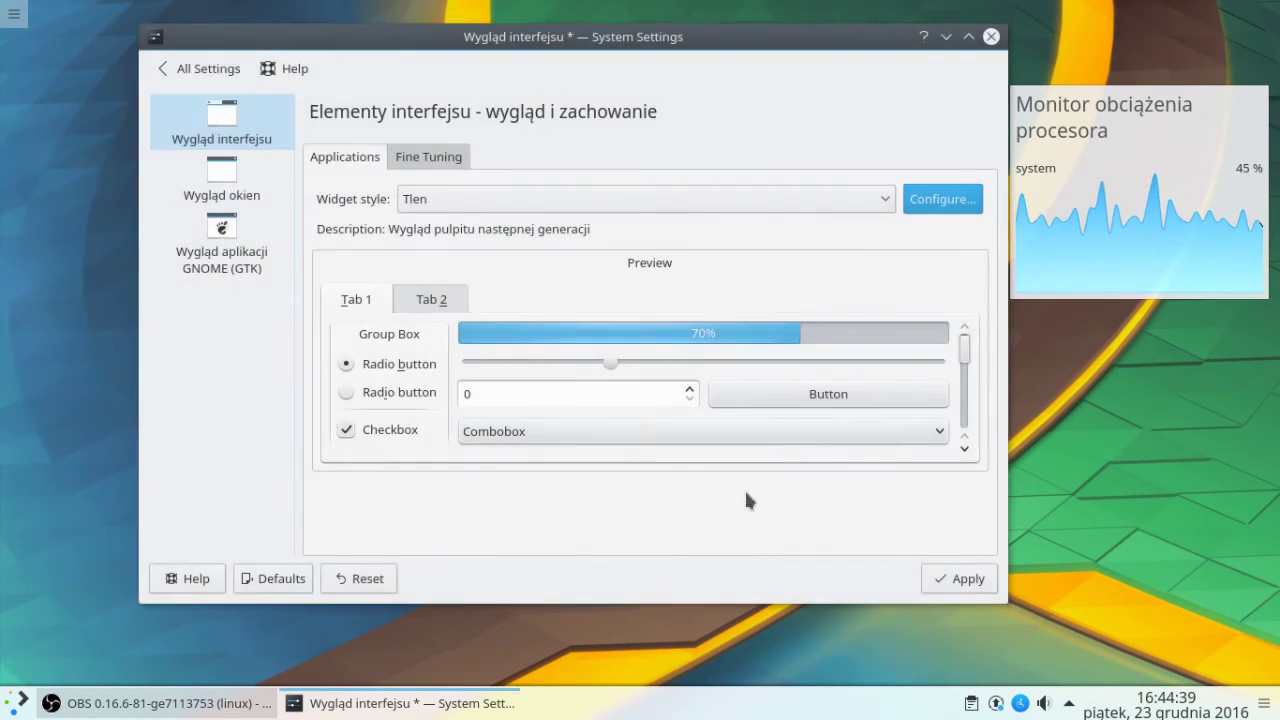
click(955, 582)
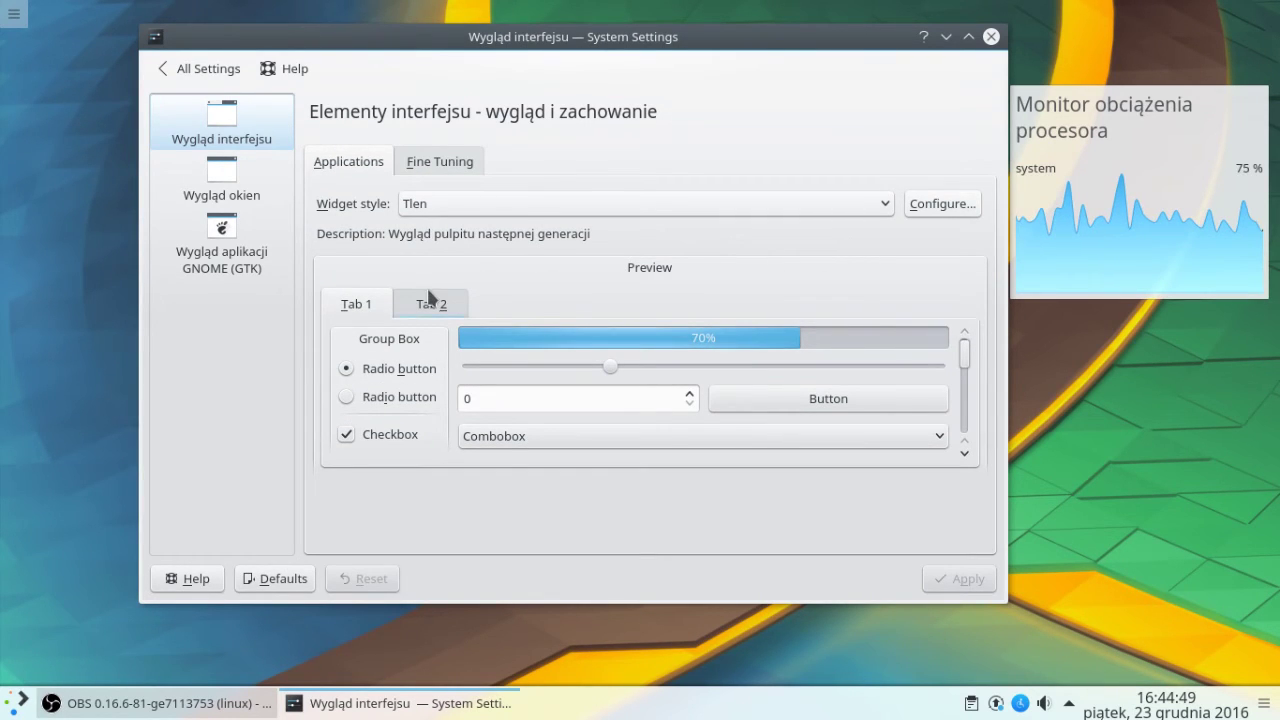
Switch the widget style back to Bryza, apply it, and view the Fine Tuning options
click(760, 204)
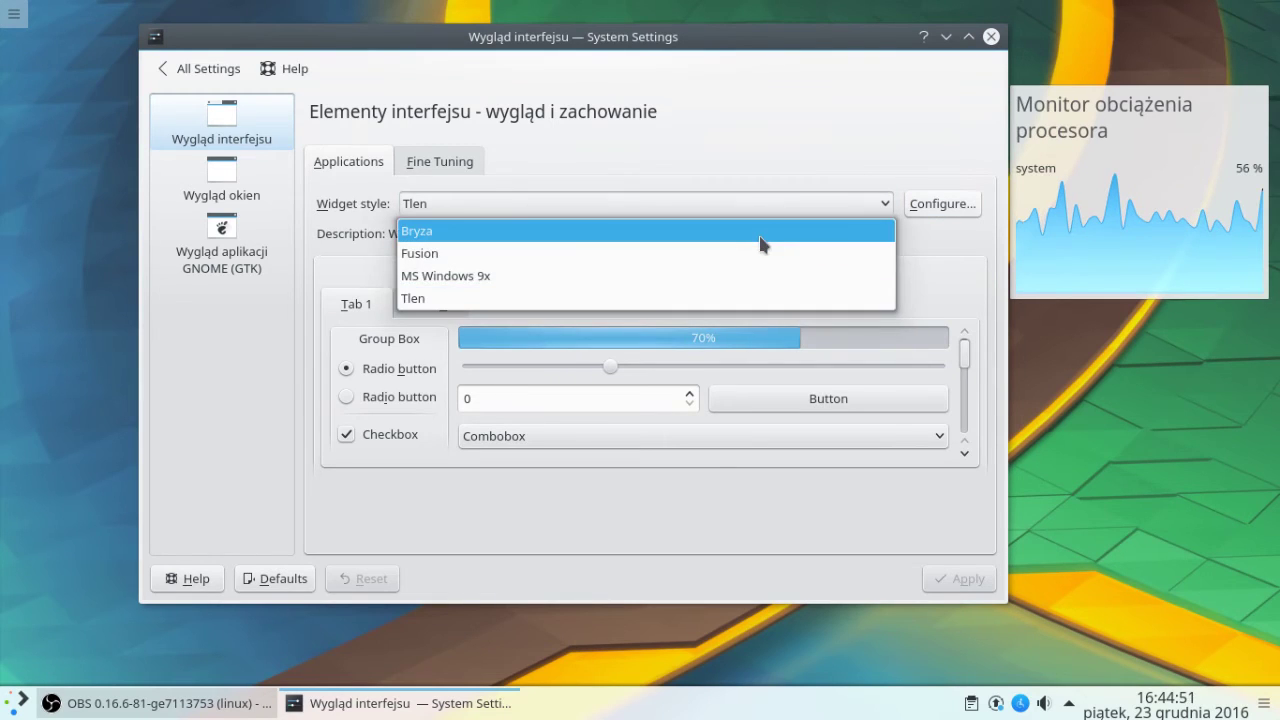
click(760, 243)
click(965, 579)
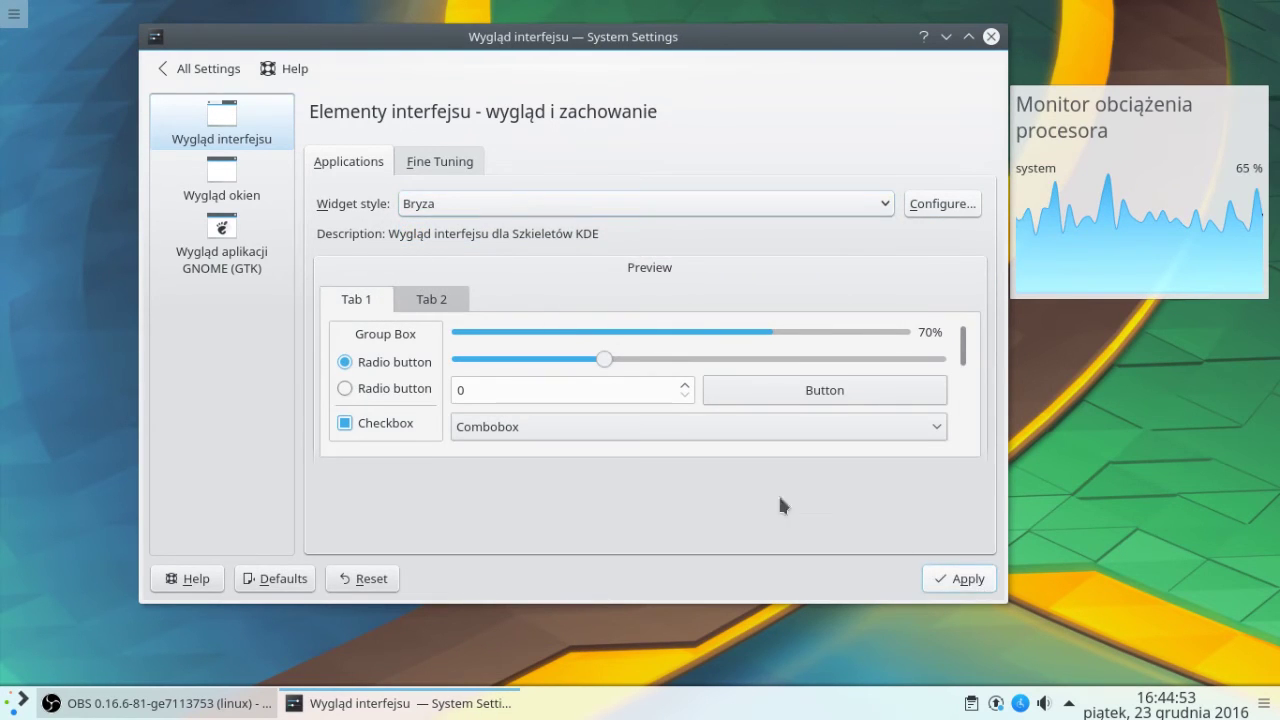
click(427, 158)
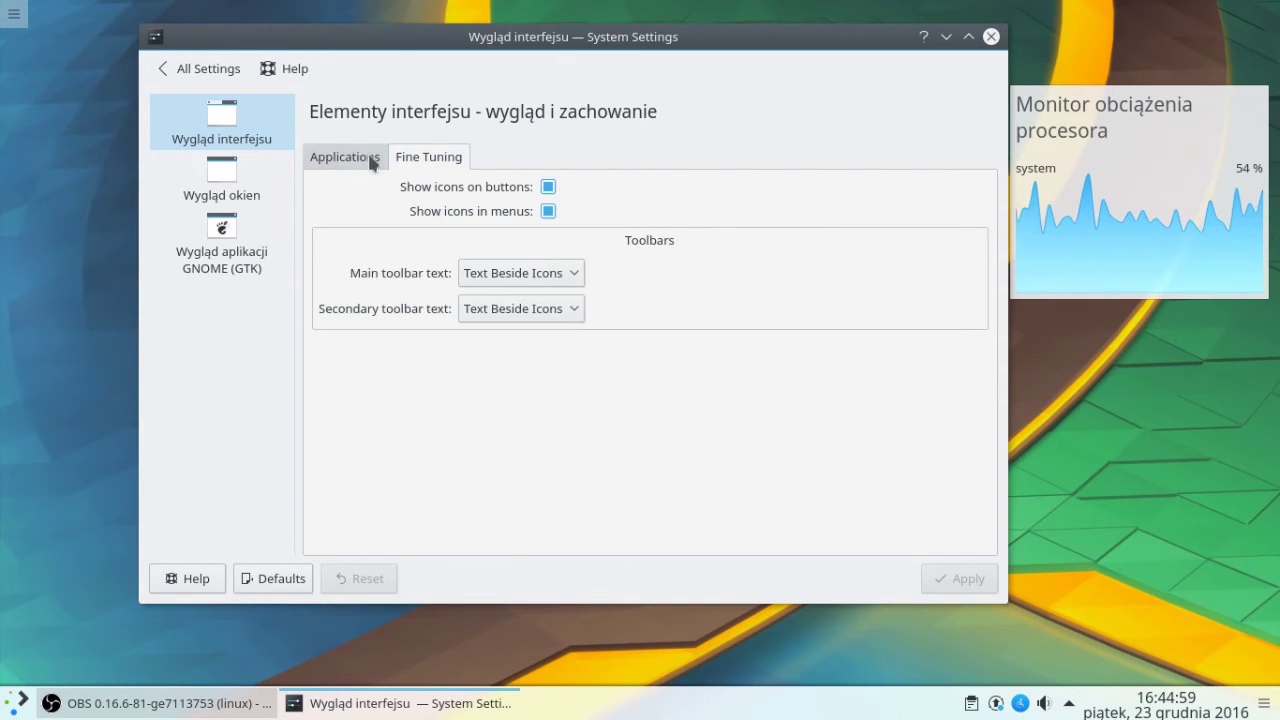
Open Wygląd okien and review the Tlen decoration's General, Animations, Shadows and Window-Specific Overrides settings without changing them
click(230, 174)
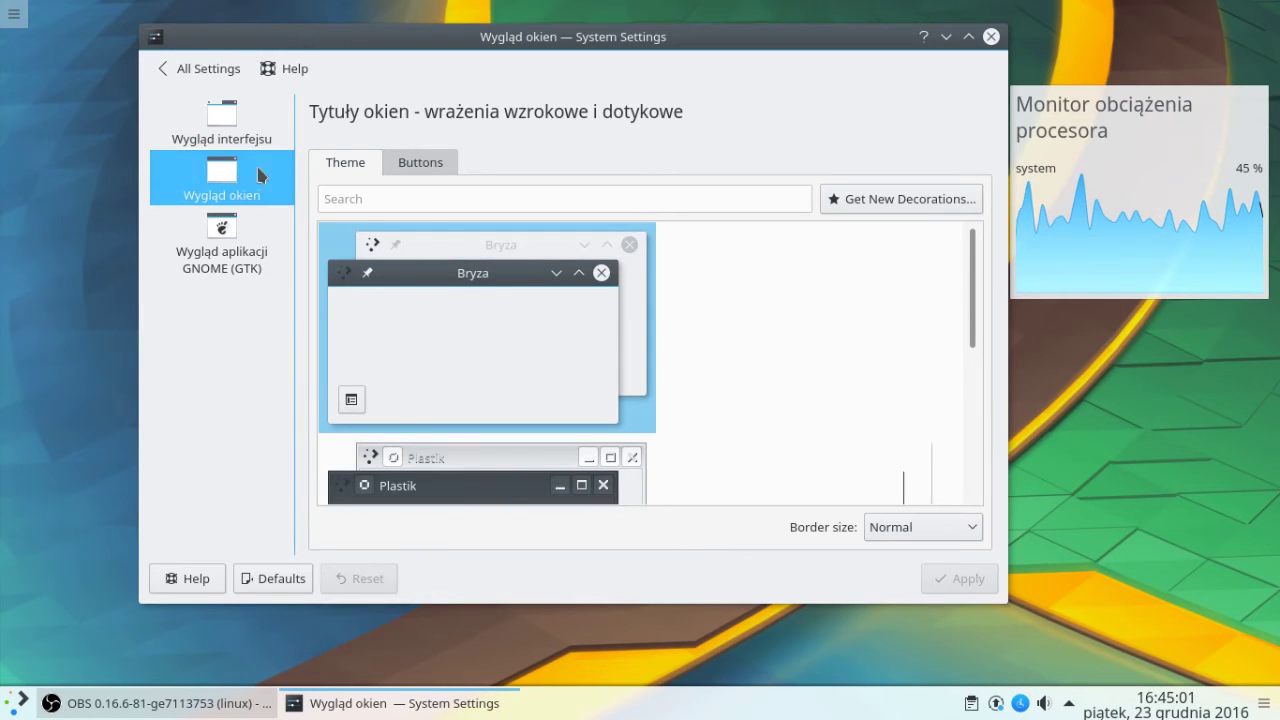
drag(976, 292, 972, 488)
click(352, 472)
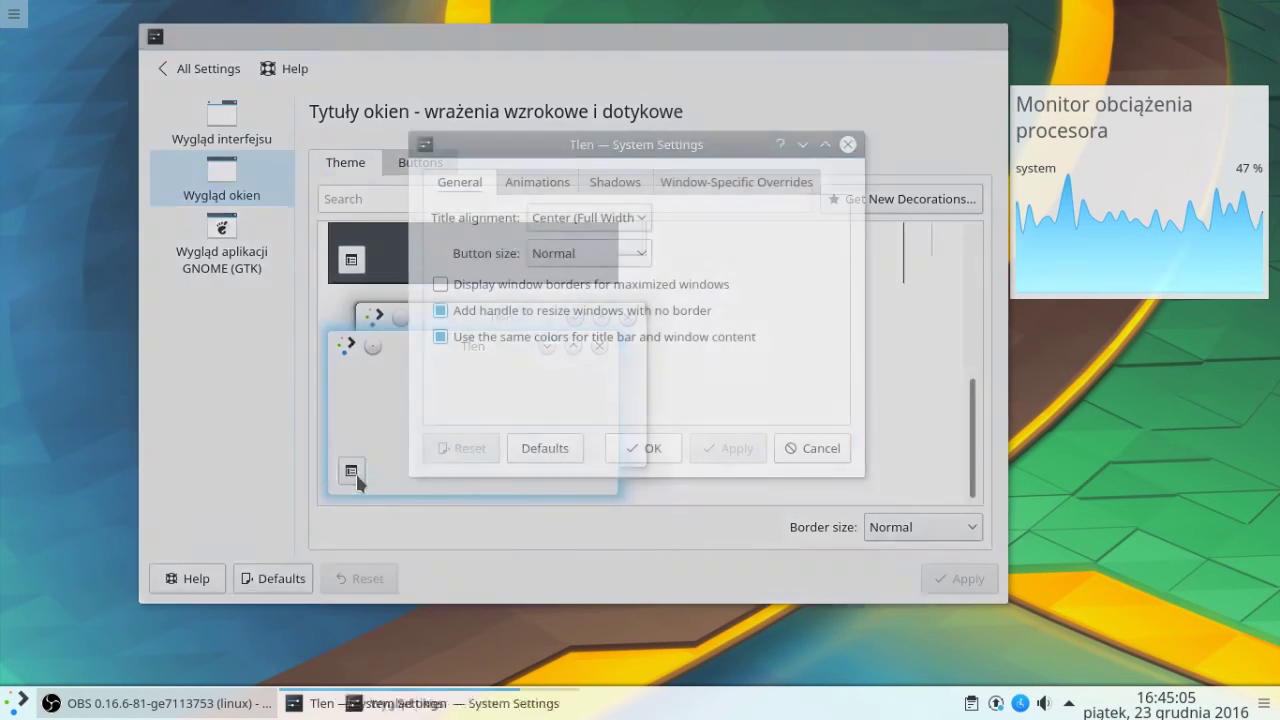
click(540, 180)
click(616, 181)
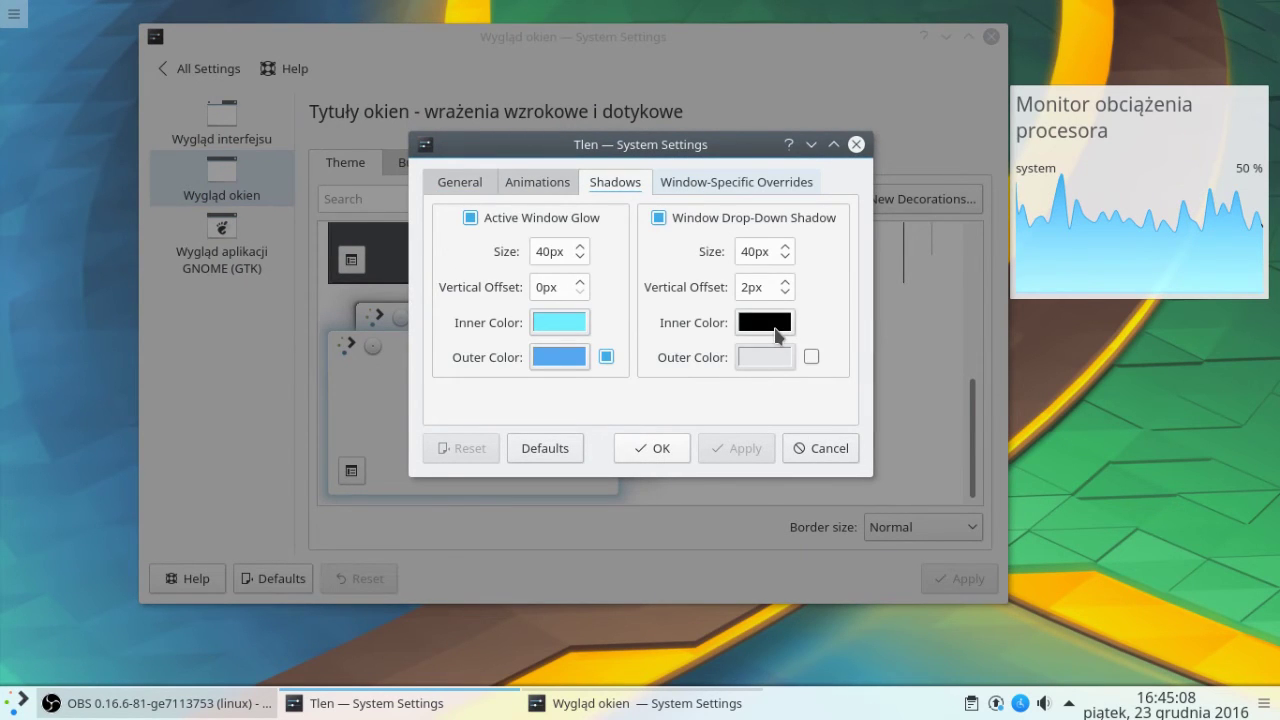
click(737, 182)
click(806, 446)
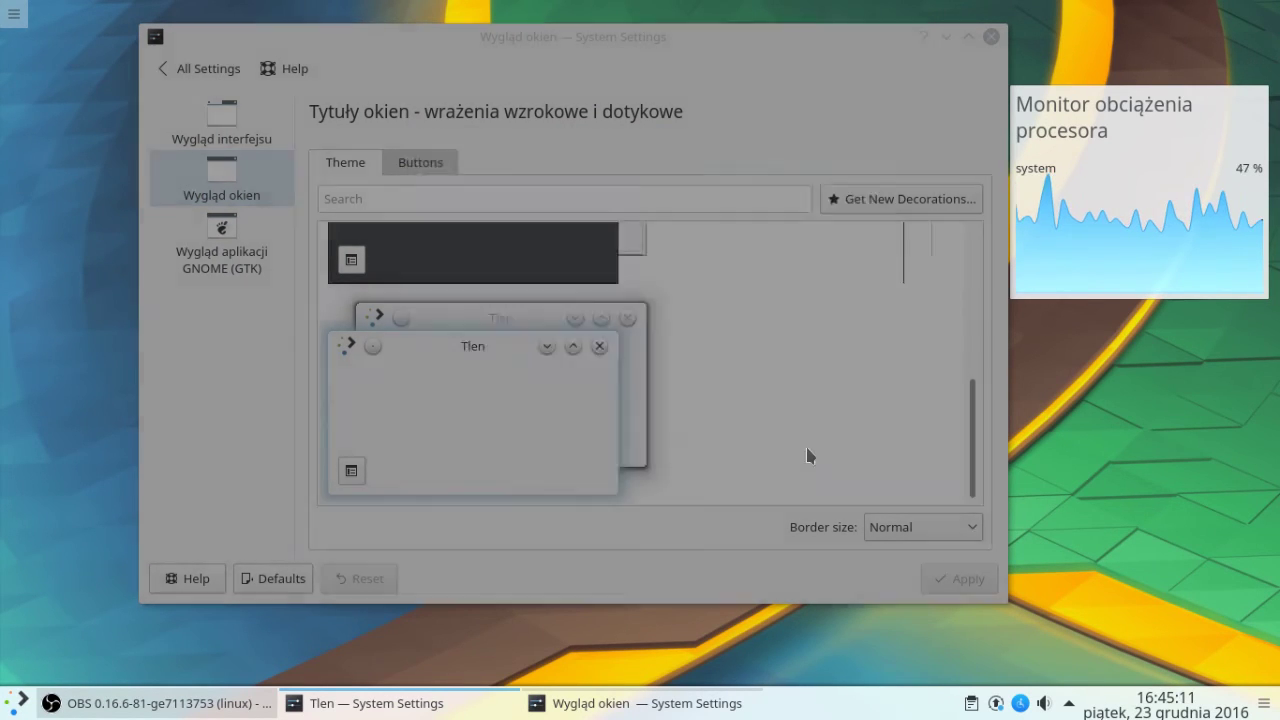
Set the Bryza window decoration's button size to Tiny, check its other option pages, and apply the change
drag(975, 445, 974, 280)
click(351, 399)
click(585, 257)
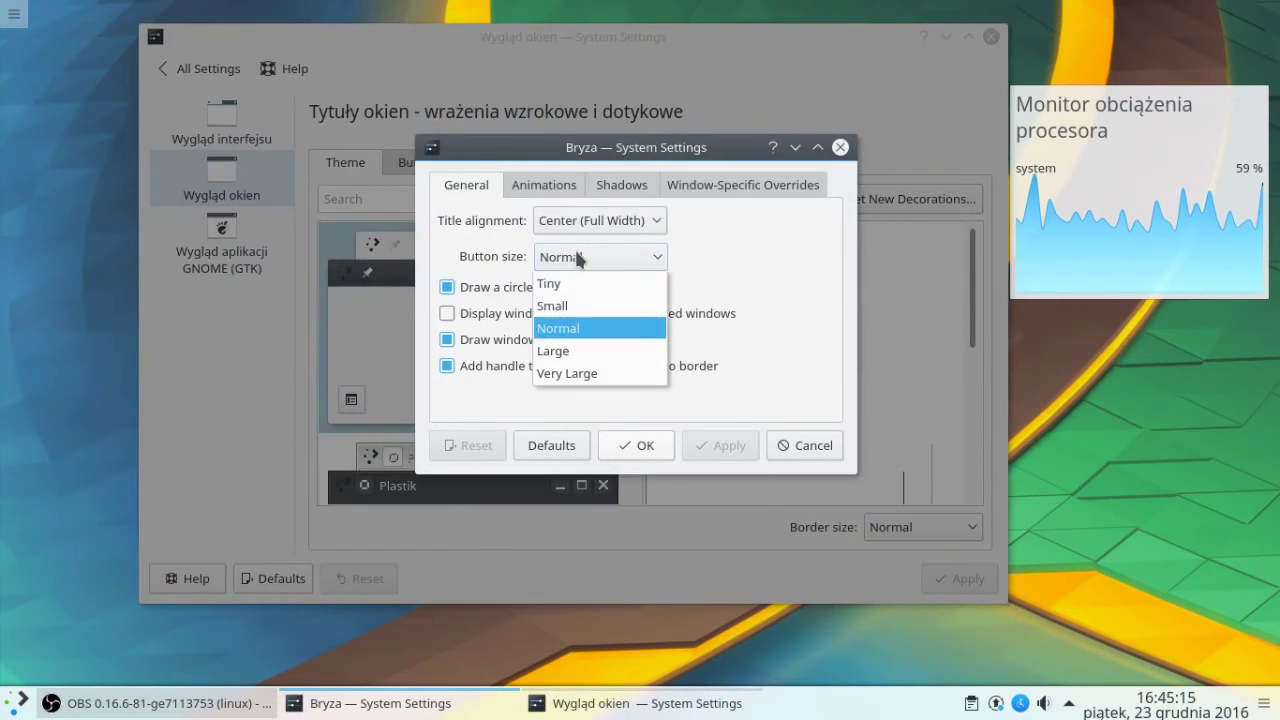
click(580, 284)
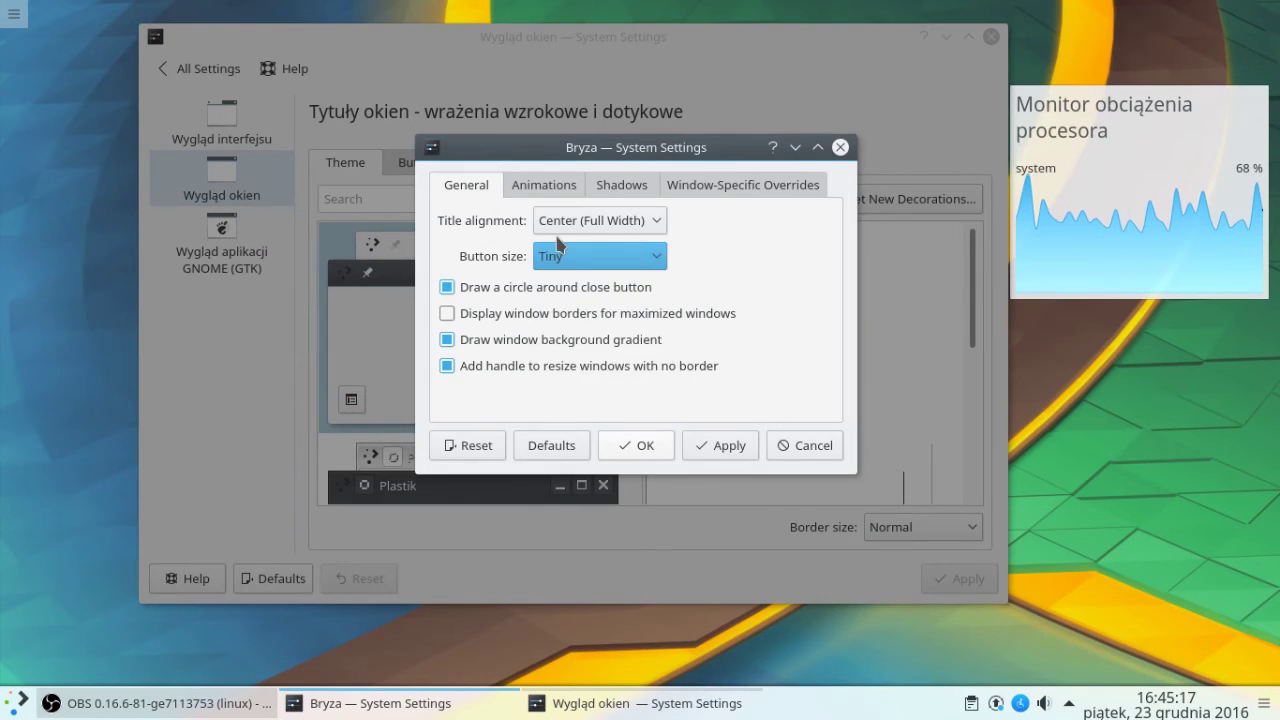
click(543, 188)
click(628, 190)
click(723, 195)
click(710, 448)
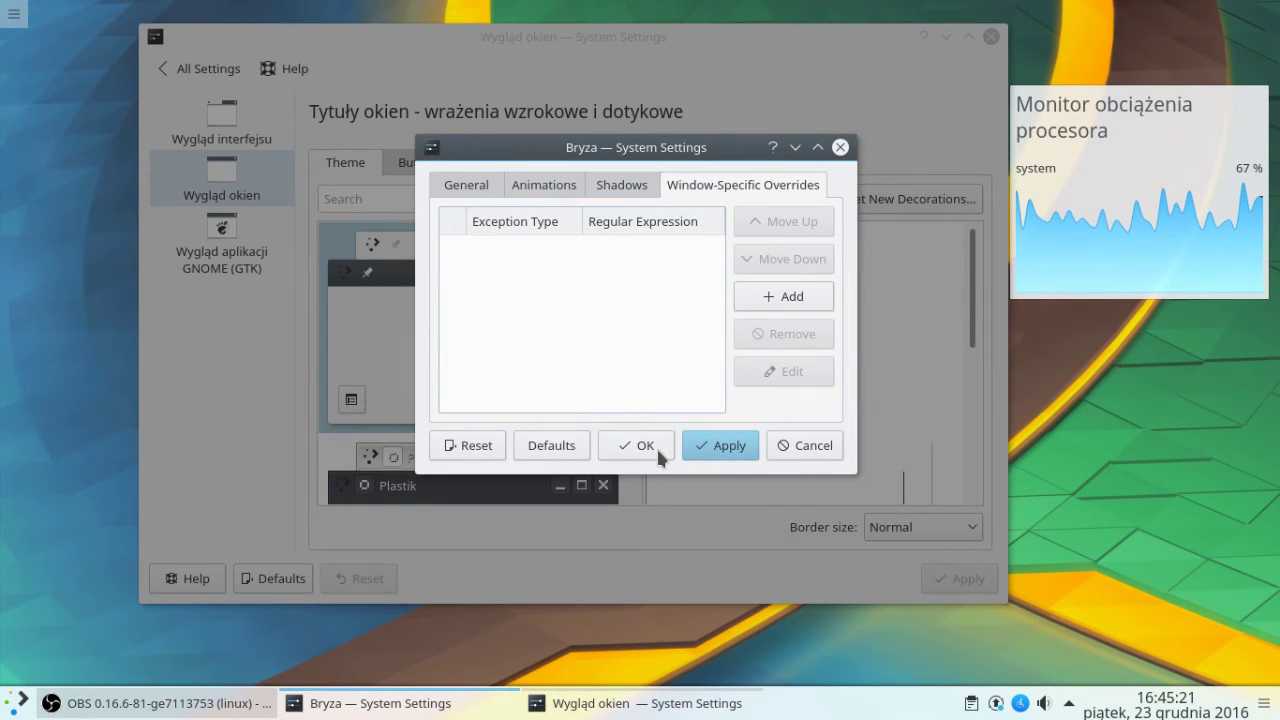
click(657, 456)
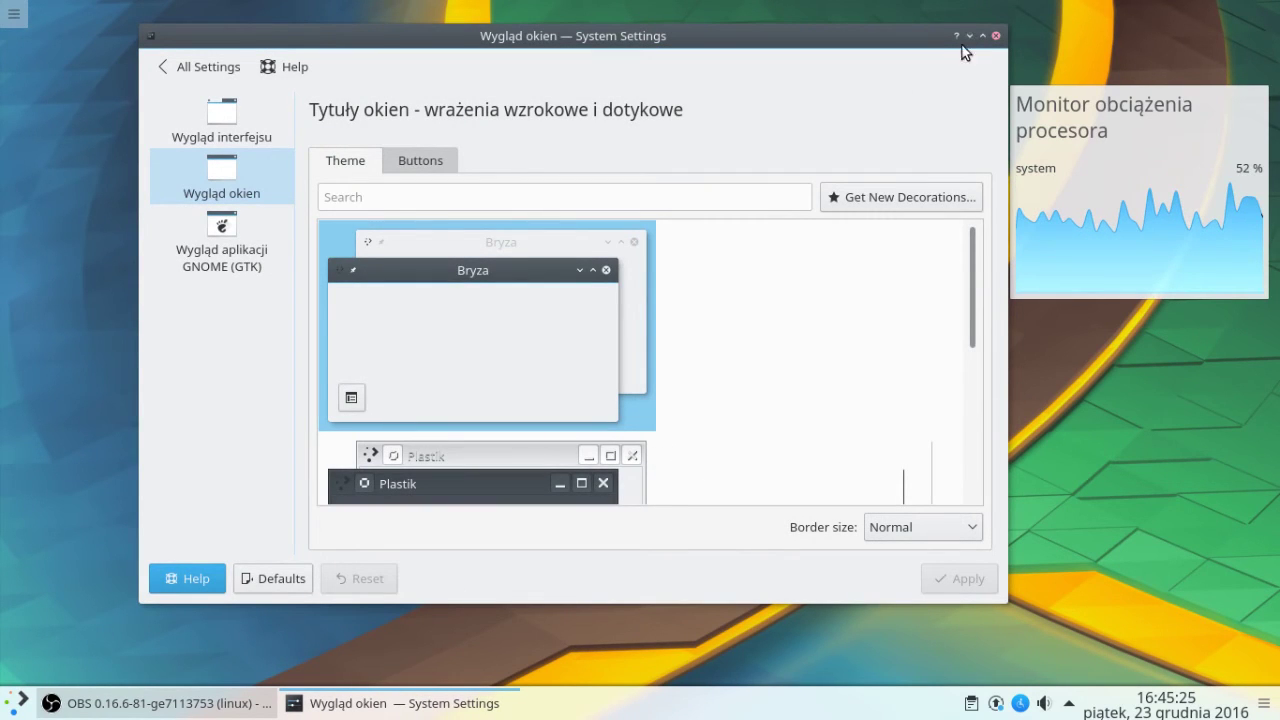
Set the window border size to No Side Borders, apply it, and view the titlebar button layout
click(912, 524)
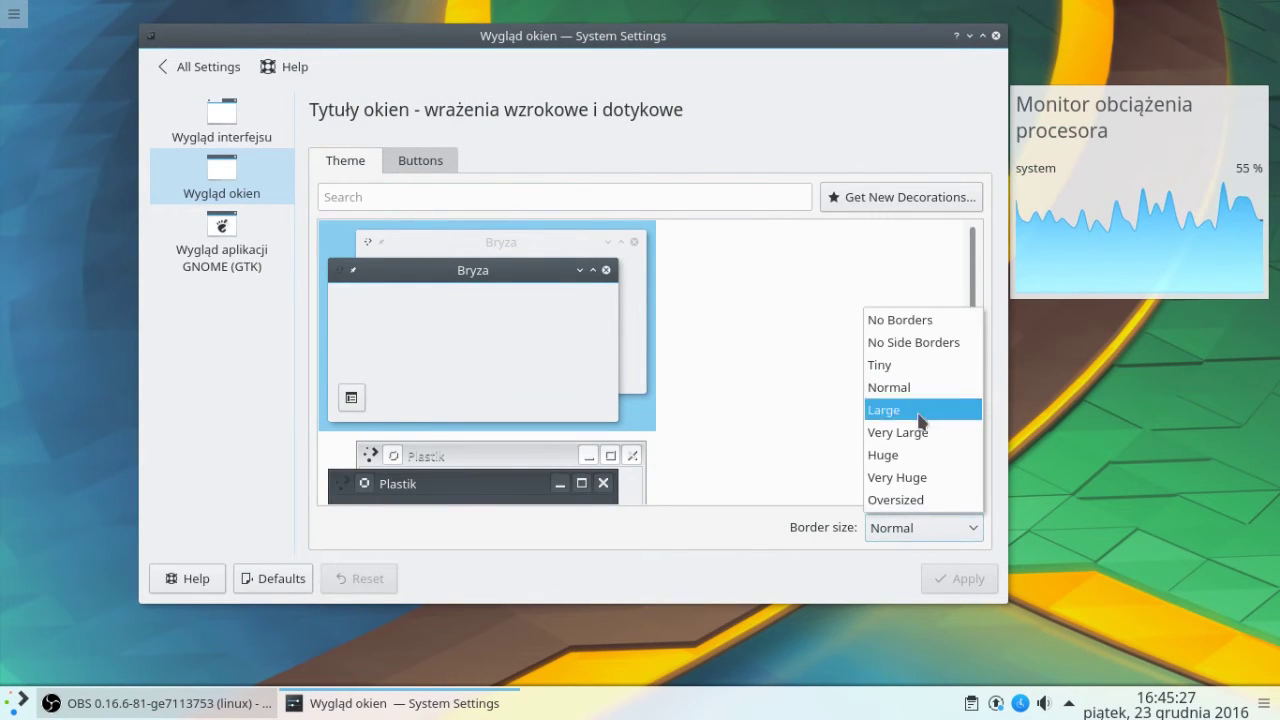
click(925, 348)
click(950, 576)
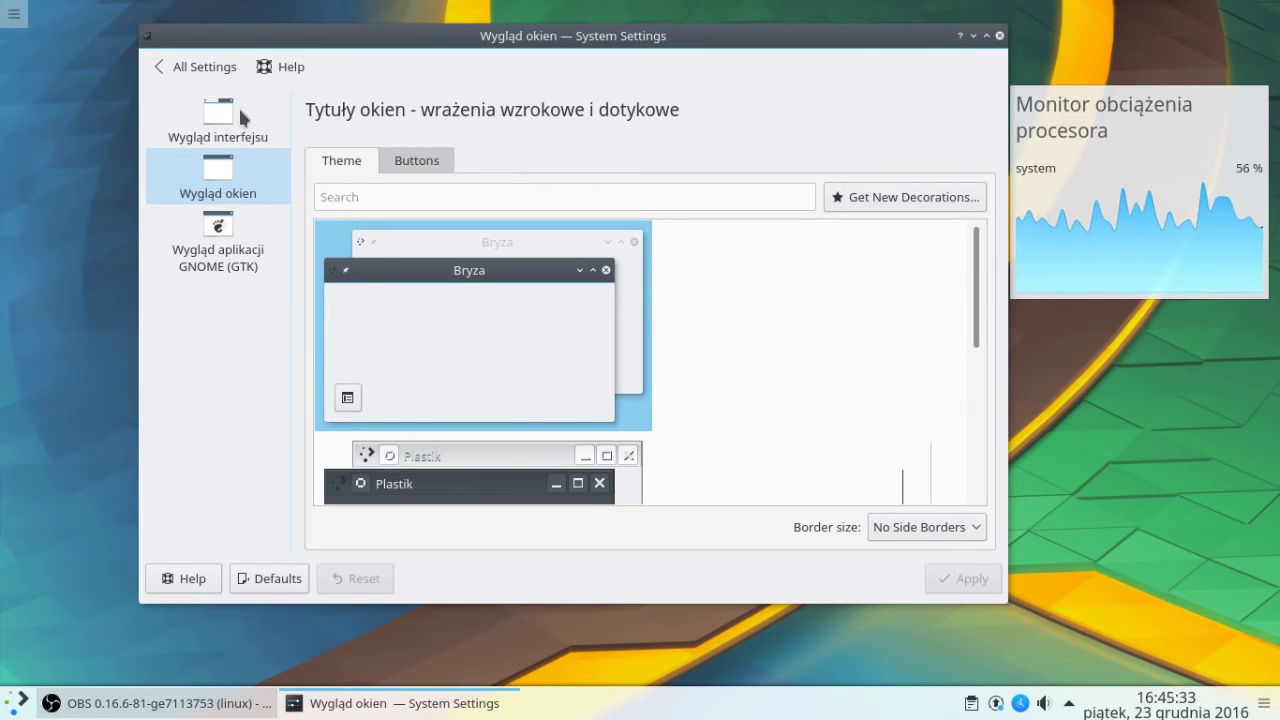
click(417, 165)
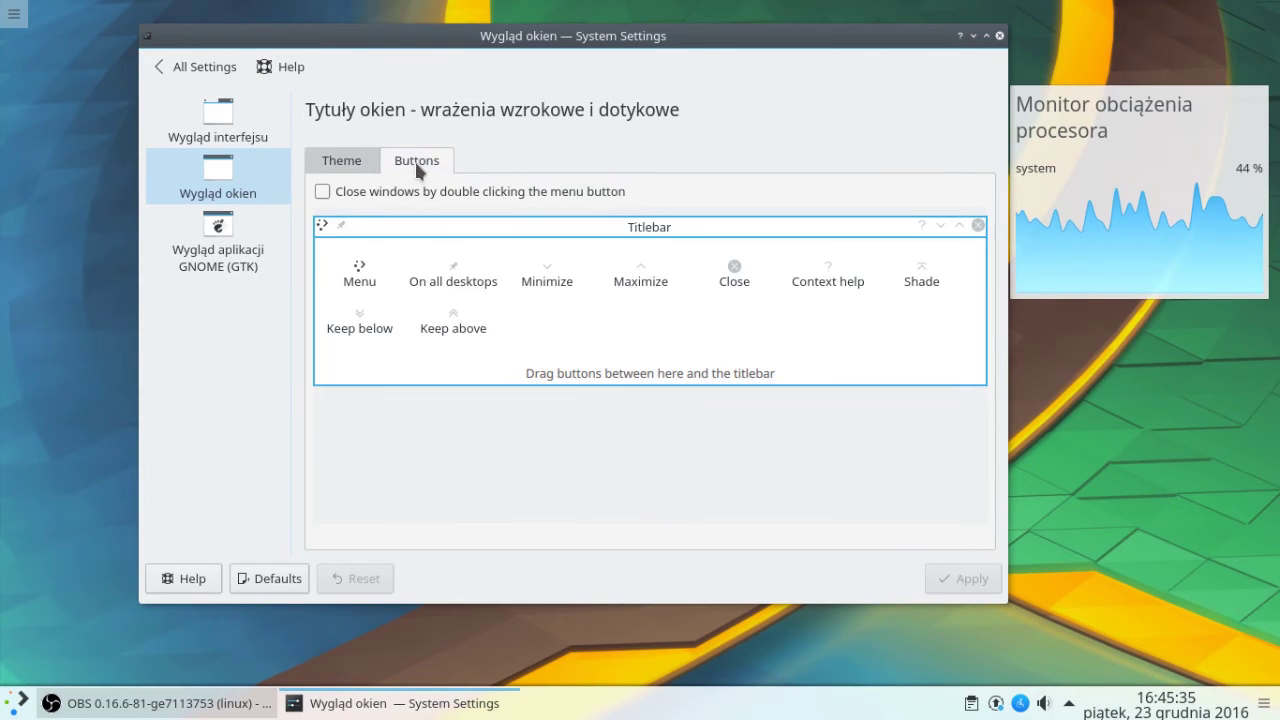
Open Zachowanie pulpitu and examine the Efekty pulpitu effects list and the Krawędzie ekranu settings
click(202, 74)
click(203, 272)
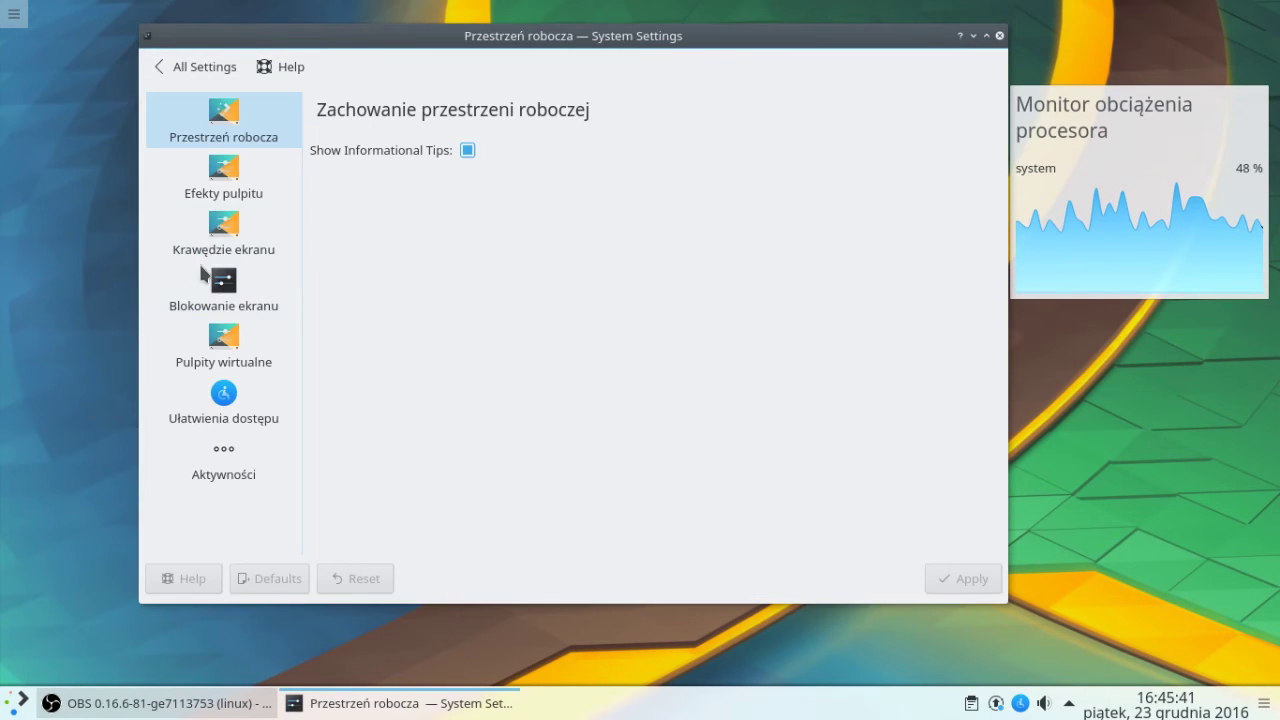
click(226, 180)
scroll(670, 407, down, 1)
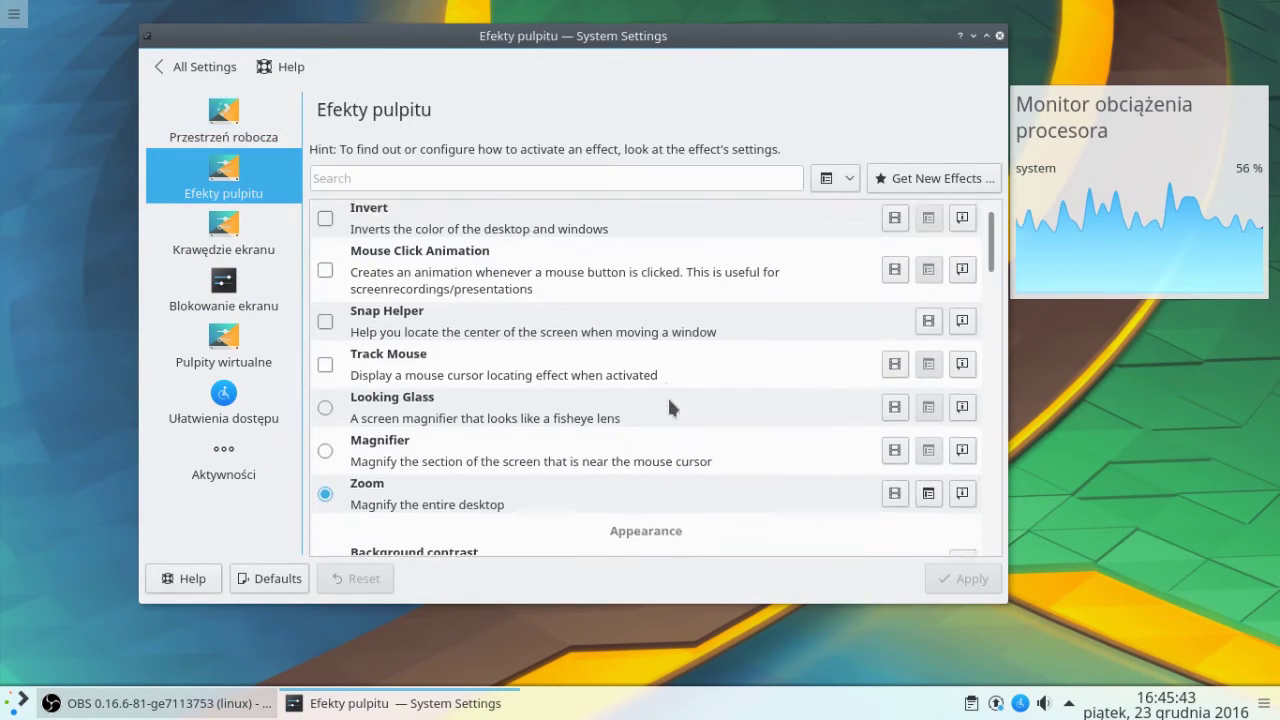
scroll(670, 407, down, 2)
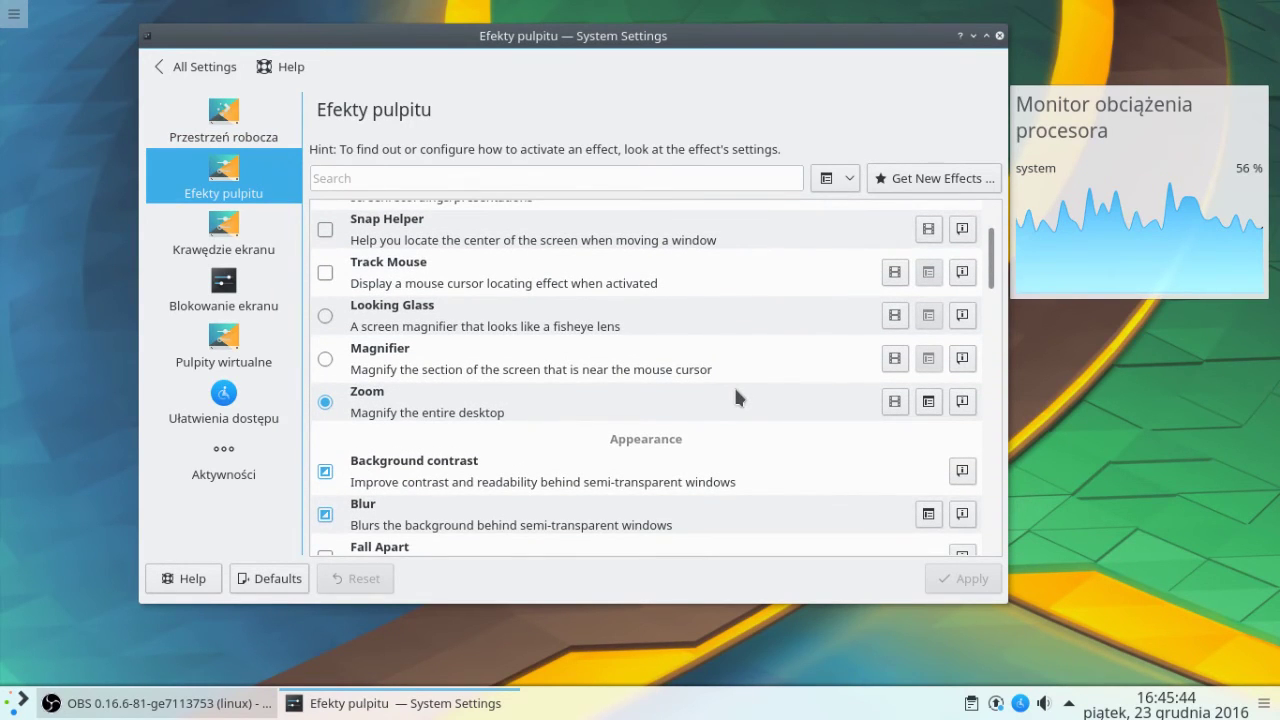
scroll(735, 397, down, 15)
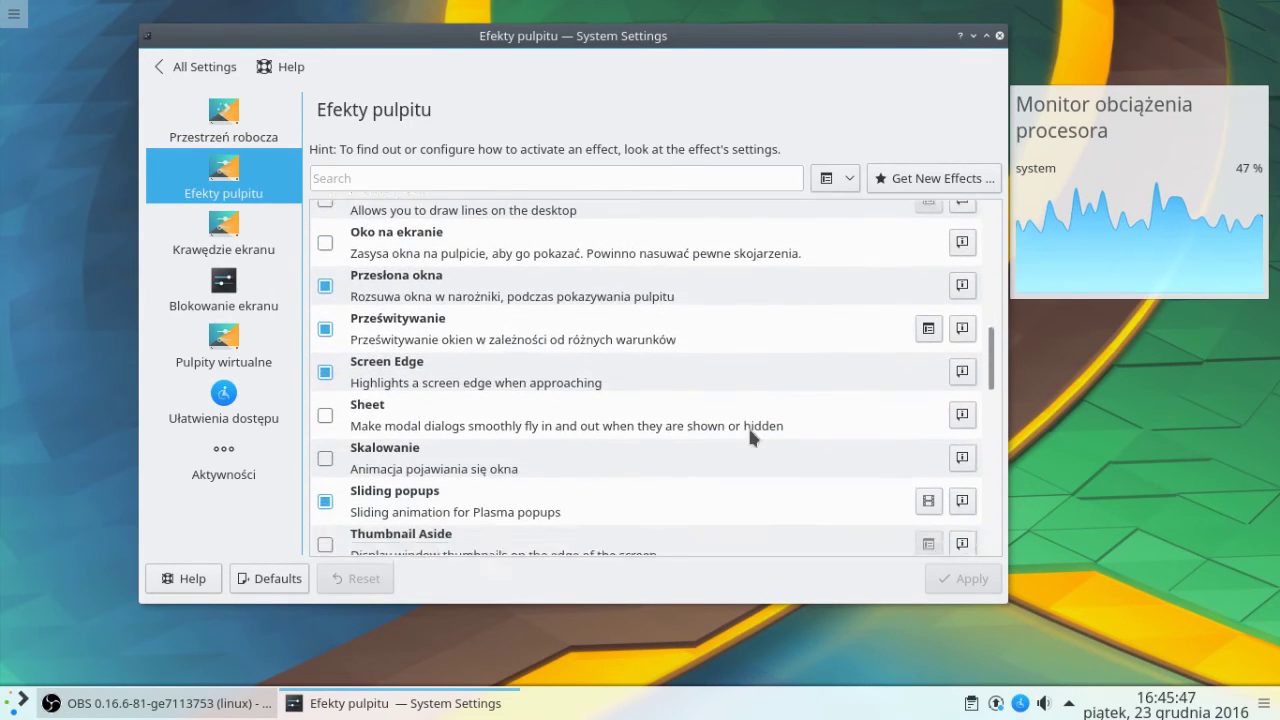
scroll(746, 432, down, 4)
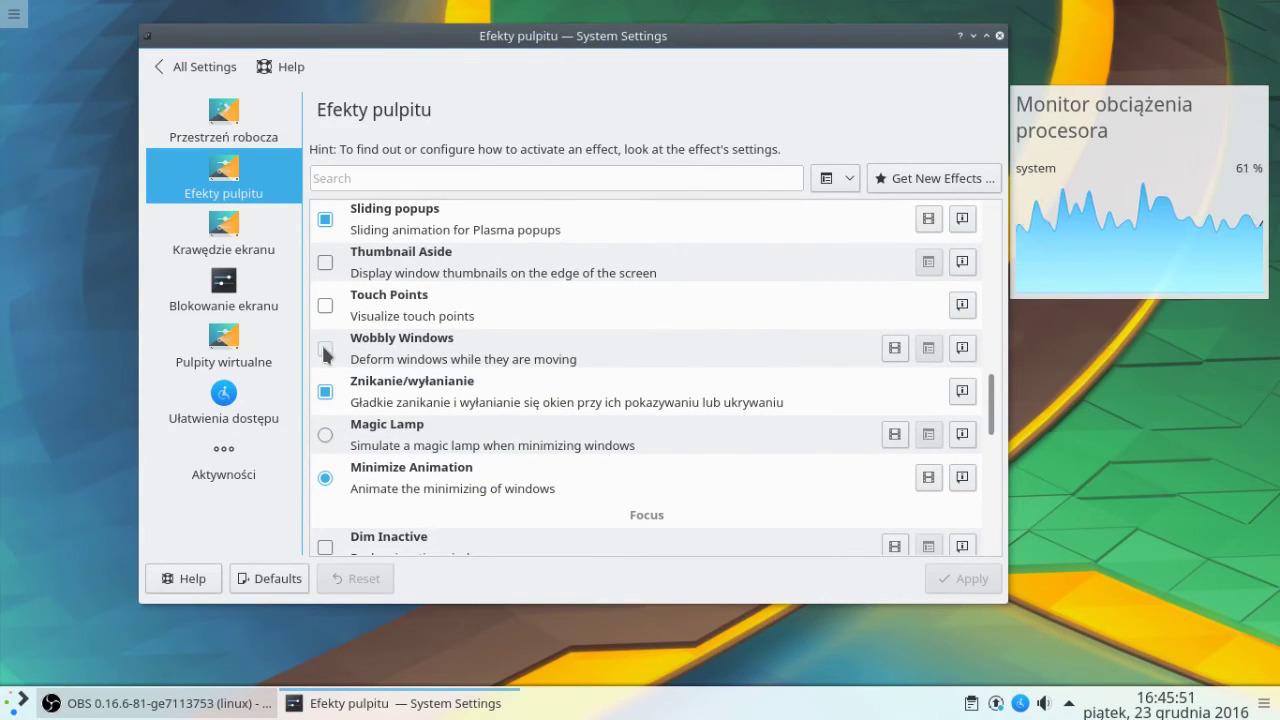
click(223, 235)
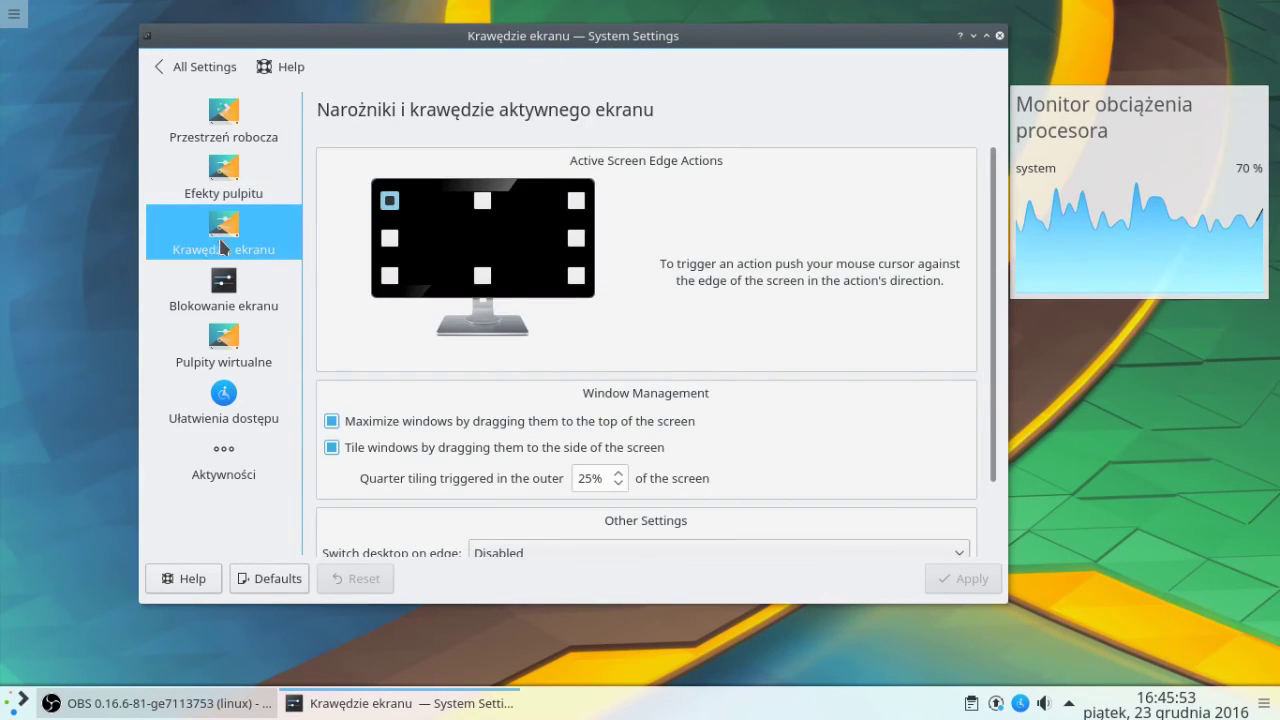
scroll(994, 354, down, 2)
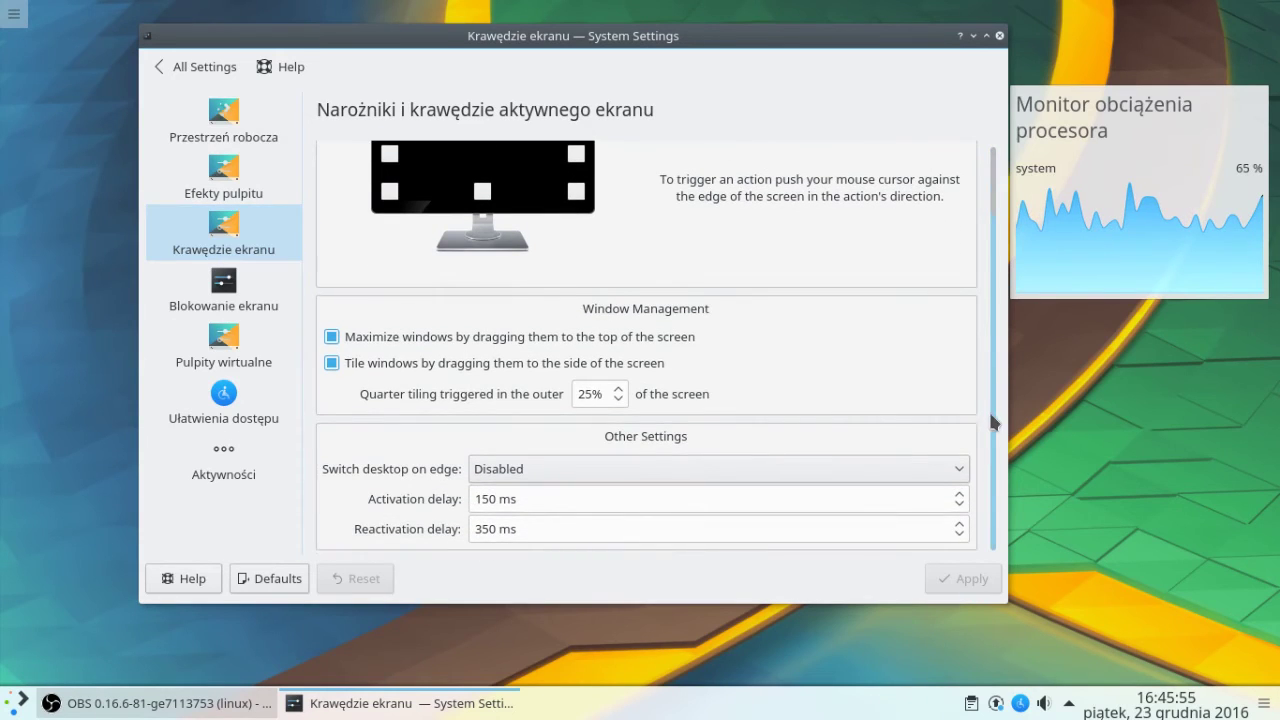
In Blokowanie ekranu, disable automatic locking and lock on resume, with the lock delay at 1 min and the password required Immediately
click(220, 285)
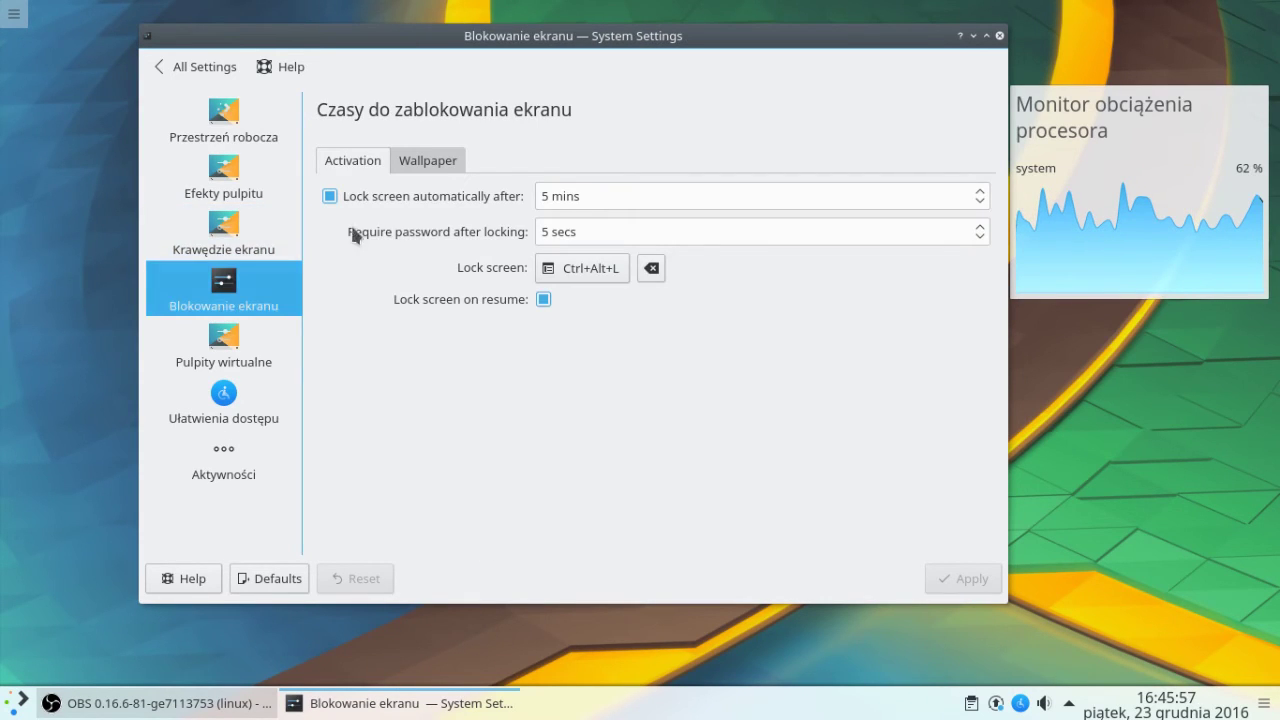
click(452, 198)
scroll(603, 197, down, 4)
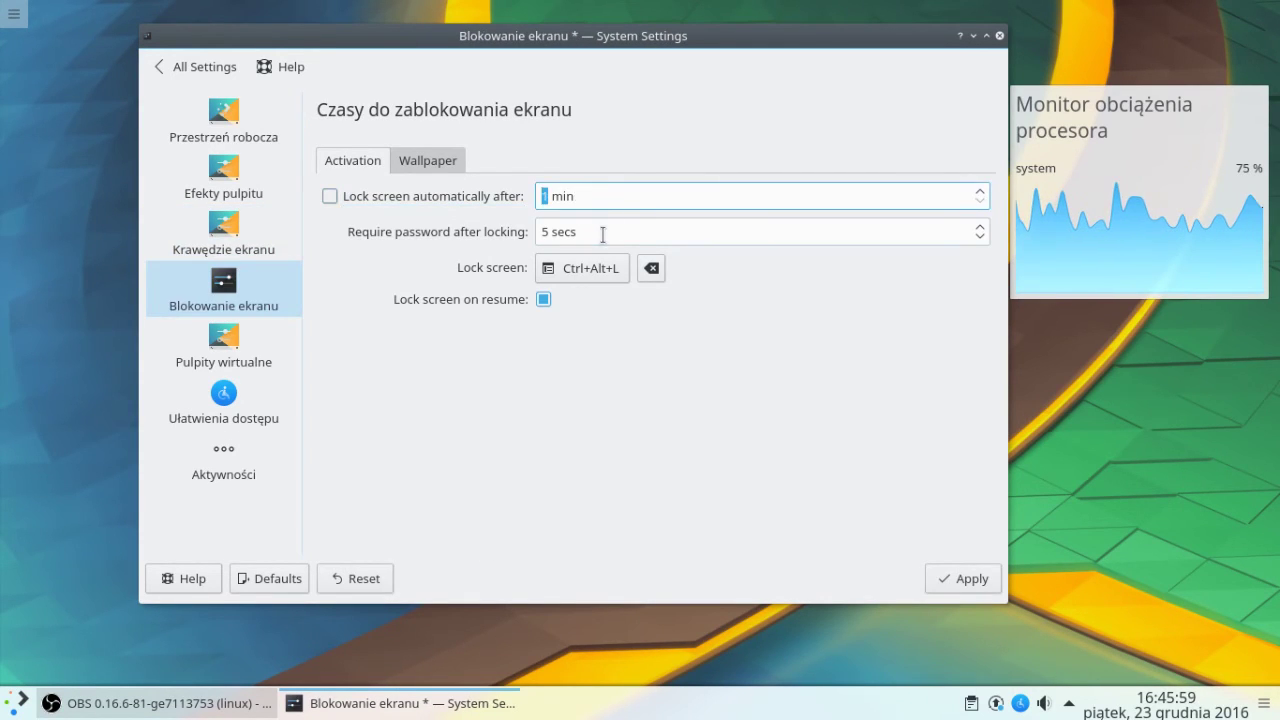
scroll(603, 232, down, 5)
click(548, 302)
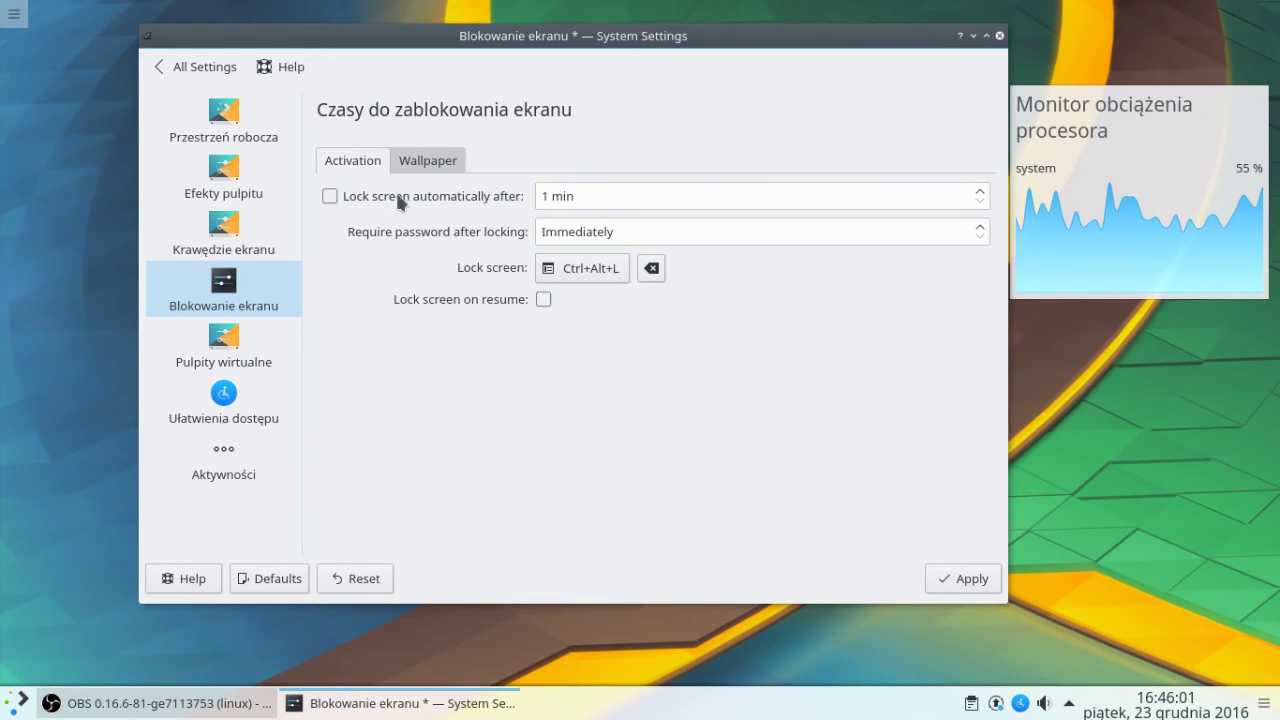
Set the lock screen wallpaper type to Obraz, resize the window to show the images, and check the positioning choices
click(415, 166)
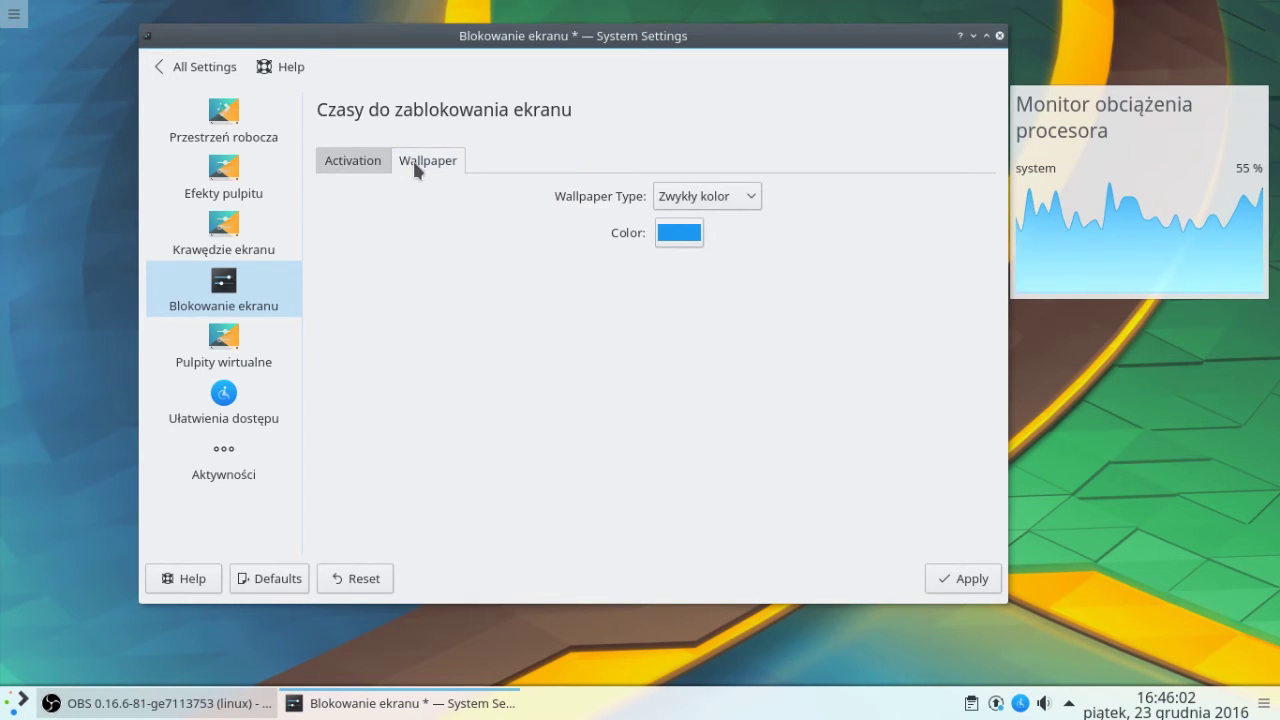
click(749, 198)
click(749, 222)
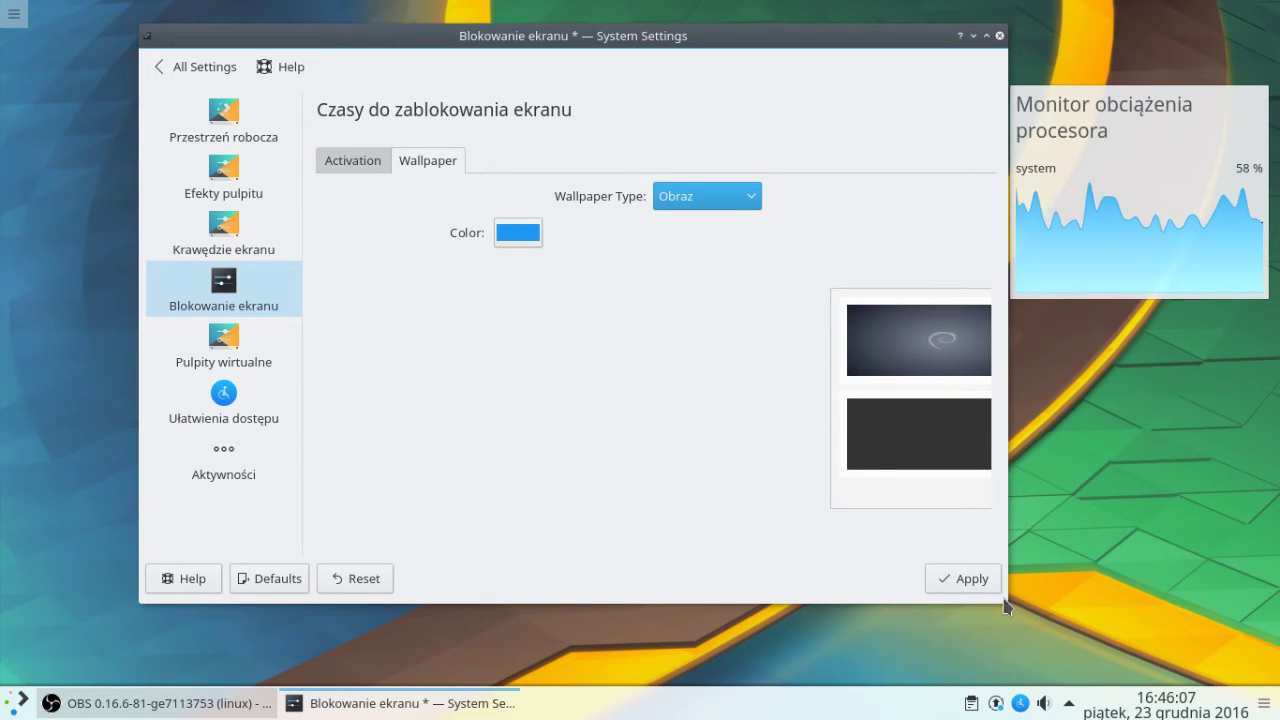
drag(1007, 601, 979, 640)
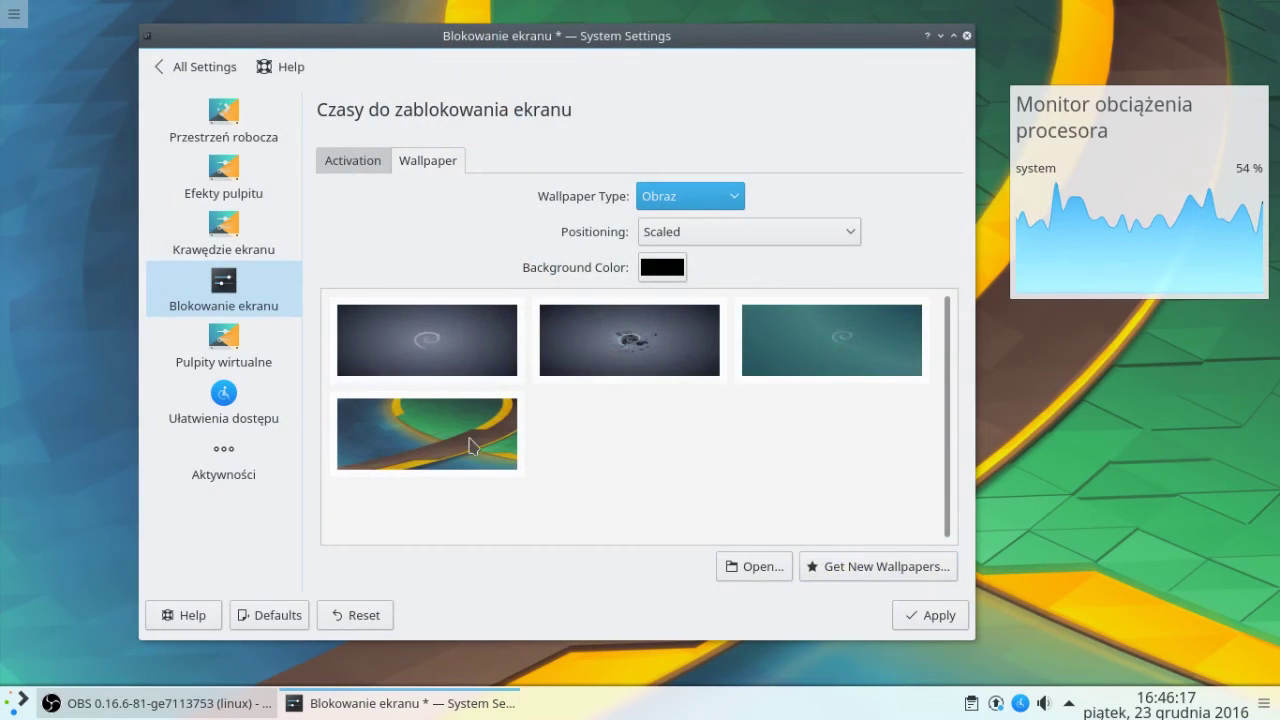
click(674, 233)
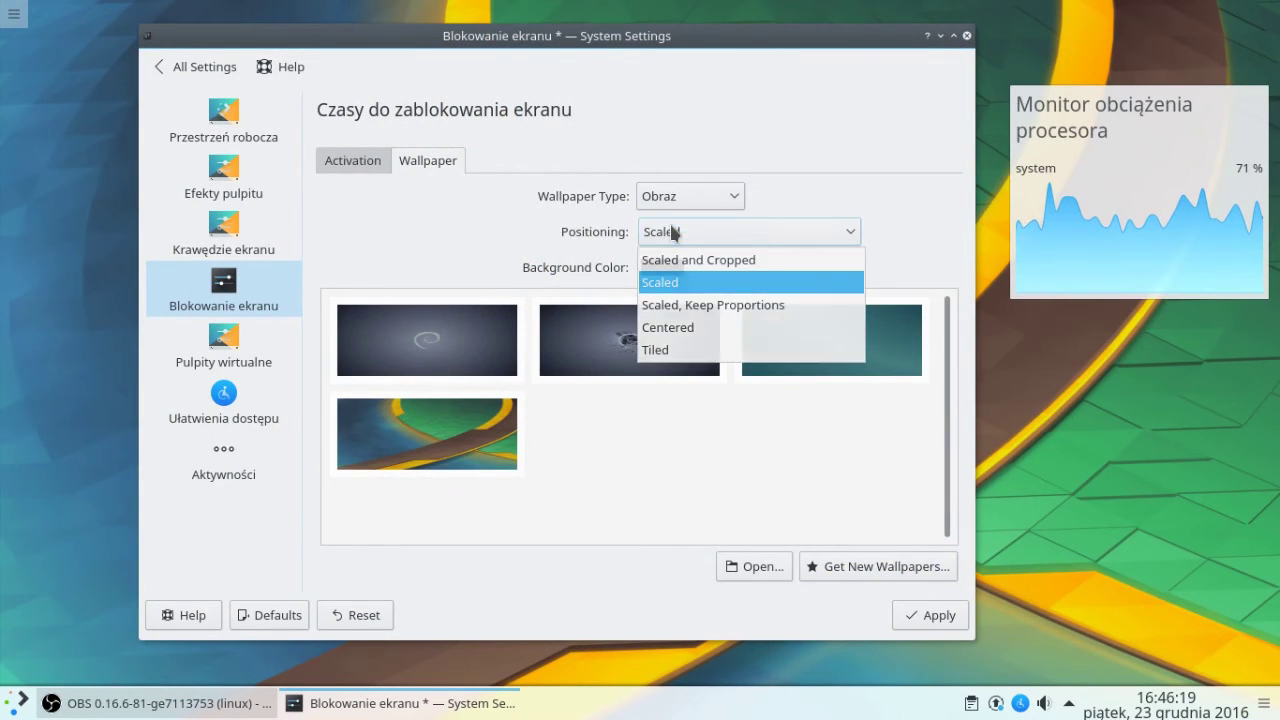
click(670, 238)
click(665, 192)
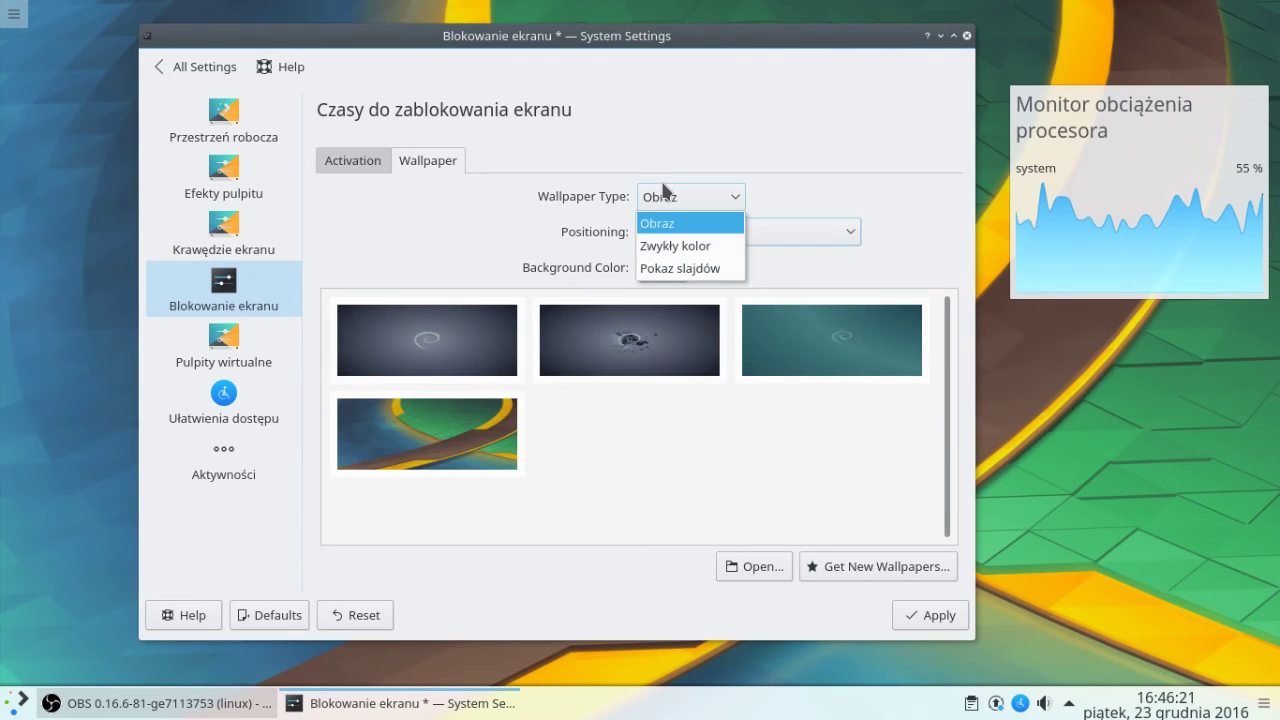
click(670, 198)
click(346, 160)
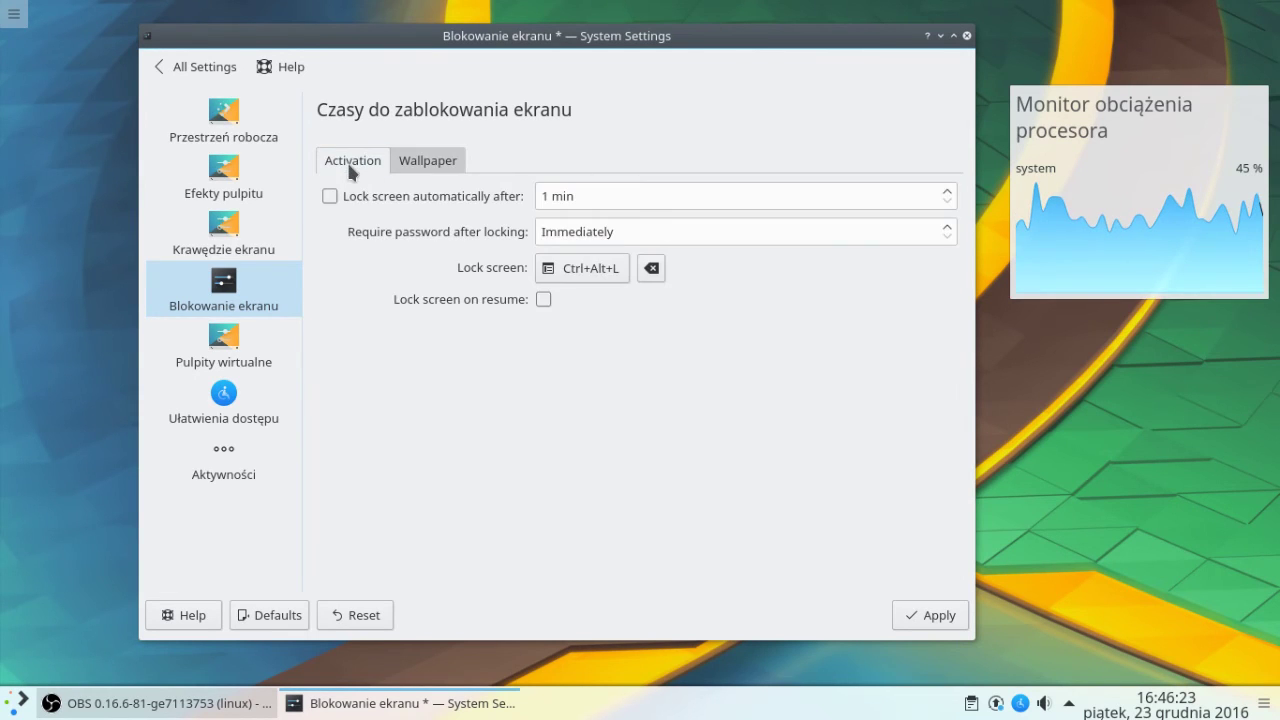
Open Pulpity wirtualne and view its Desktops and Switching settings
click(224, 345)
click(538, 344)
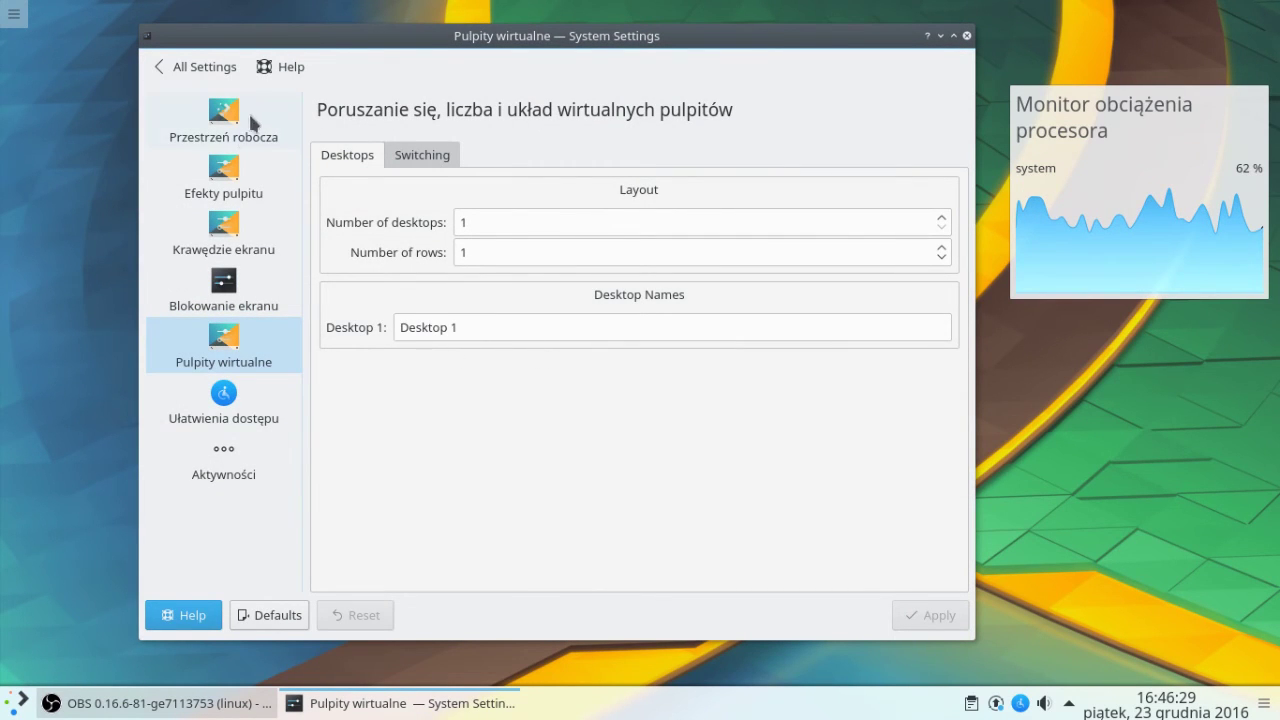
click(410, 158)
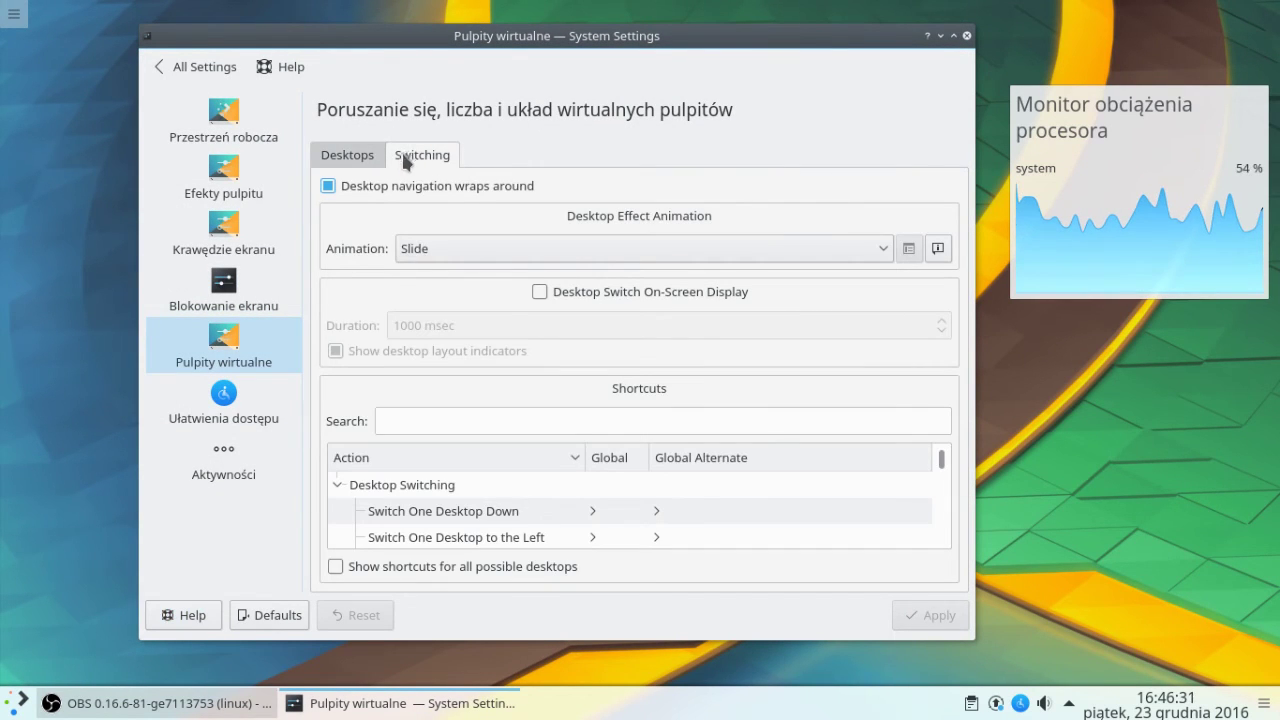
Review the Activities, Switching and Privacy settings of Aktywności, and return to the overview of all settings
click(243, 452)
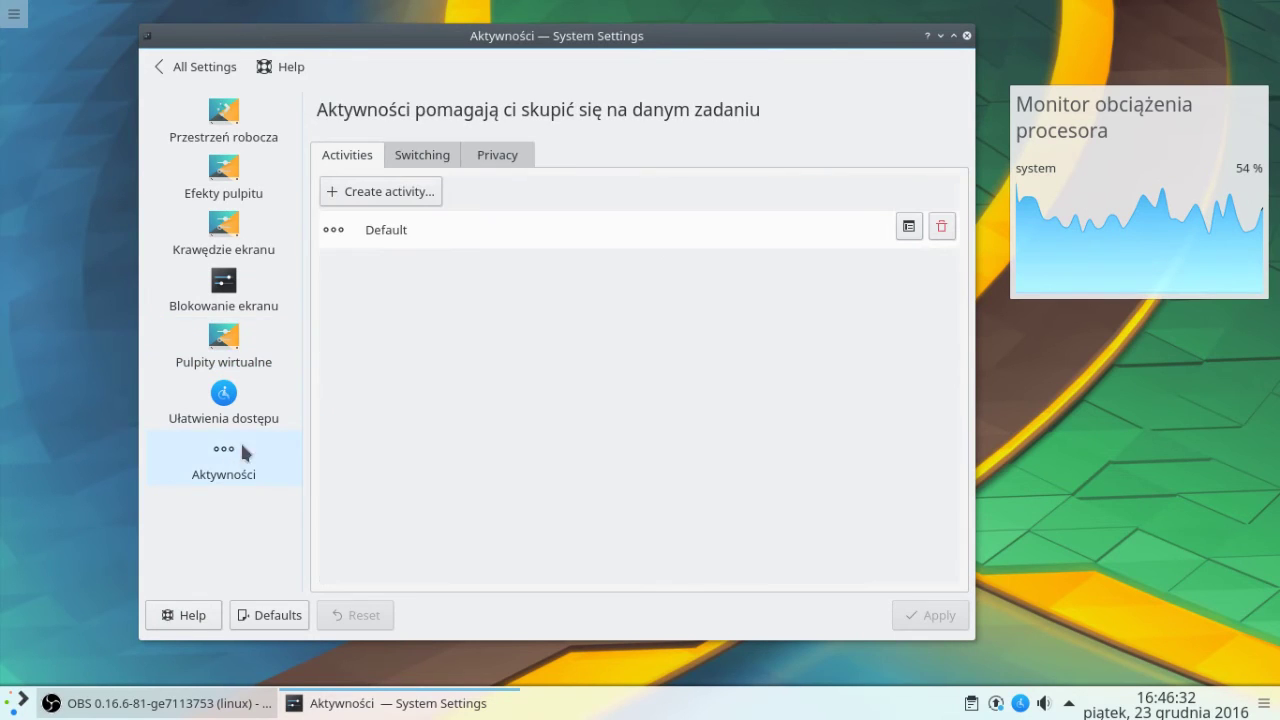
click(424, 156)
click(501, 155)
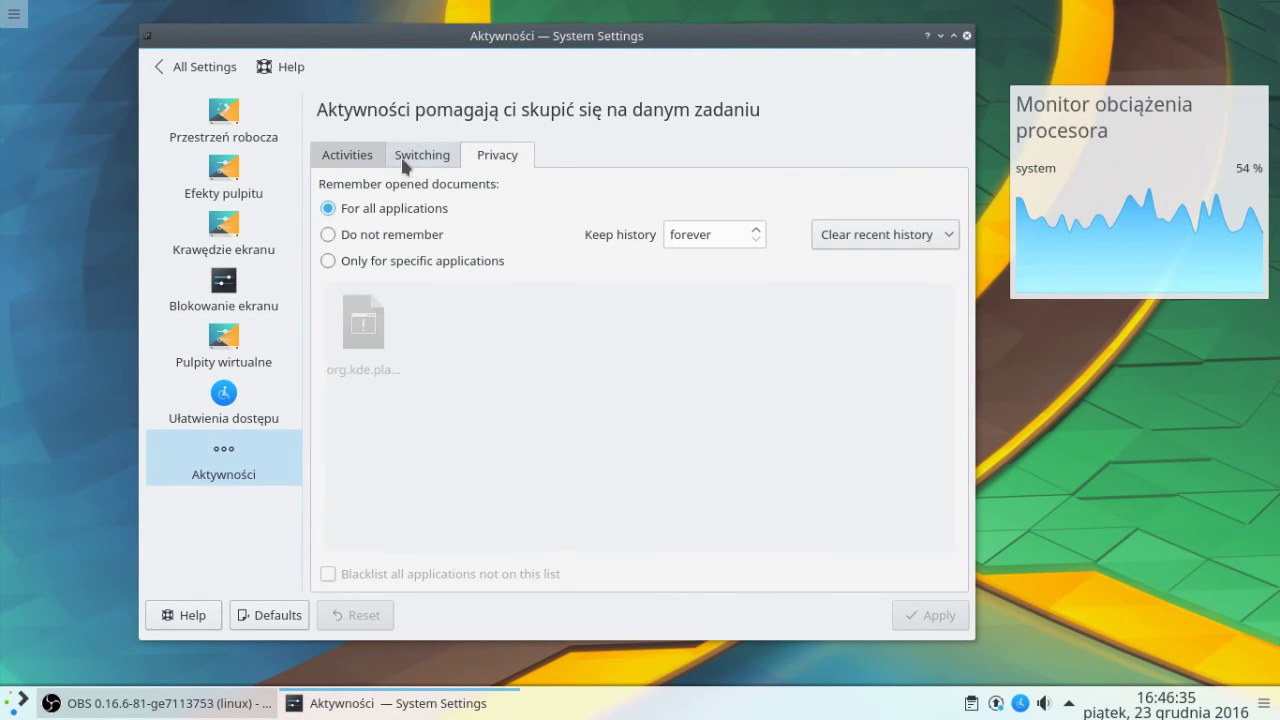
click(373, 244)
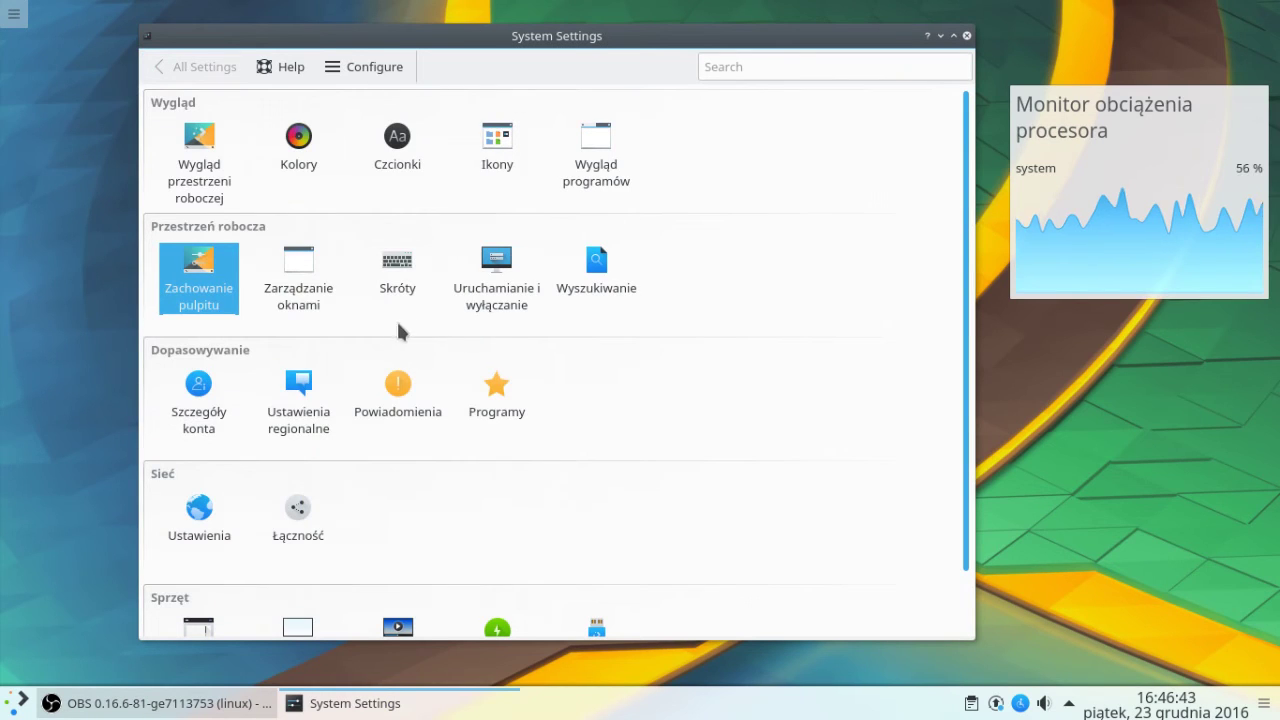
View the window focus settings in Zarządzanie oknami and return to the overview of all settings
click(302, 298)
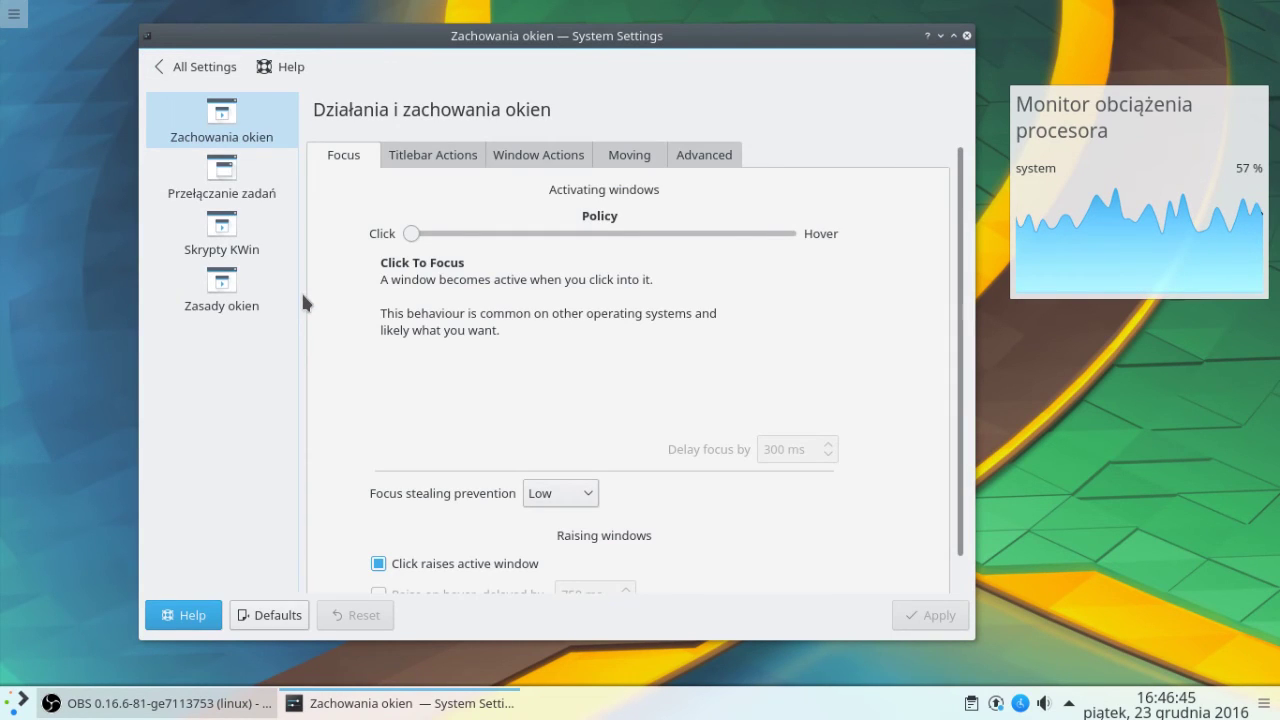
click(180, 70)
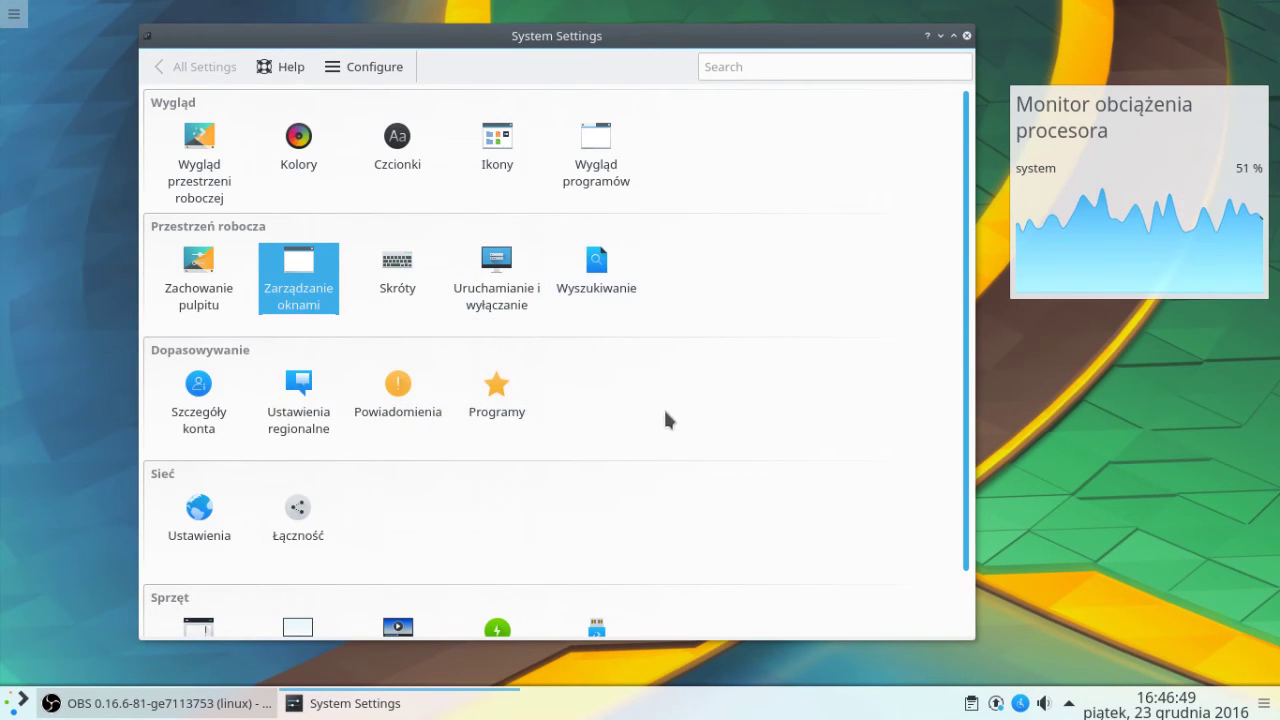
In Sesja pulpitu, set the default leave option to Turn off computer and login to Start with an empty session, and apply
click(500, 298)
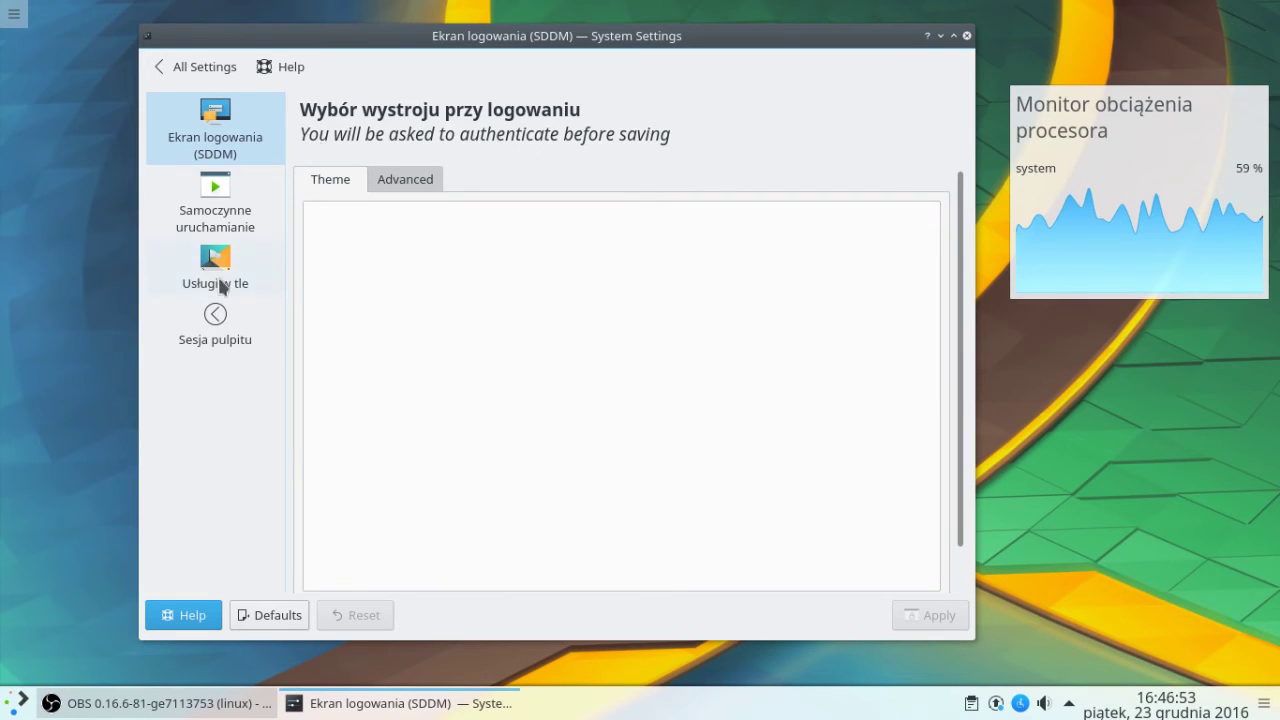
click(215, 322)
click(316, 307)
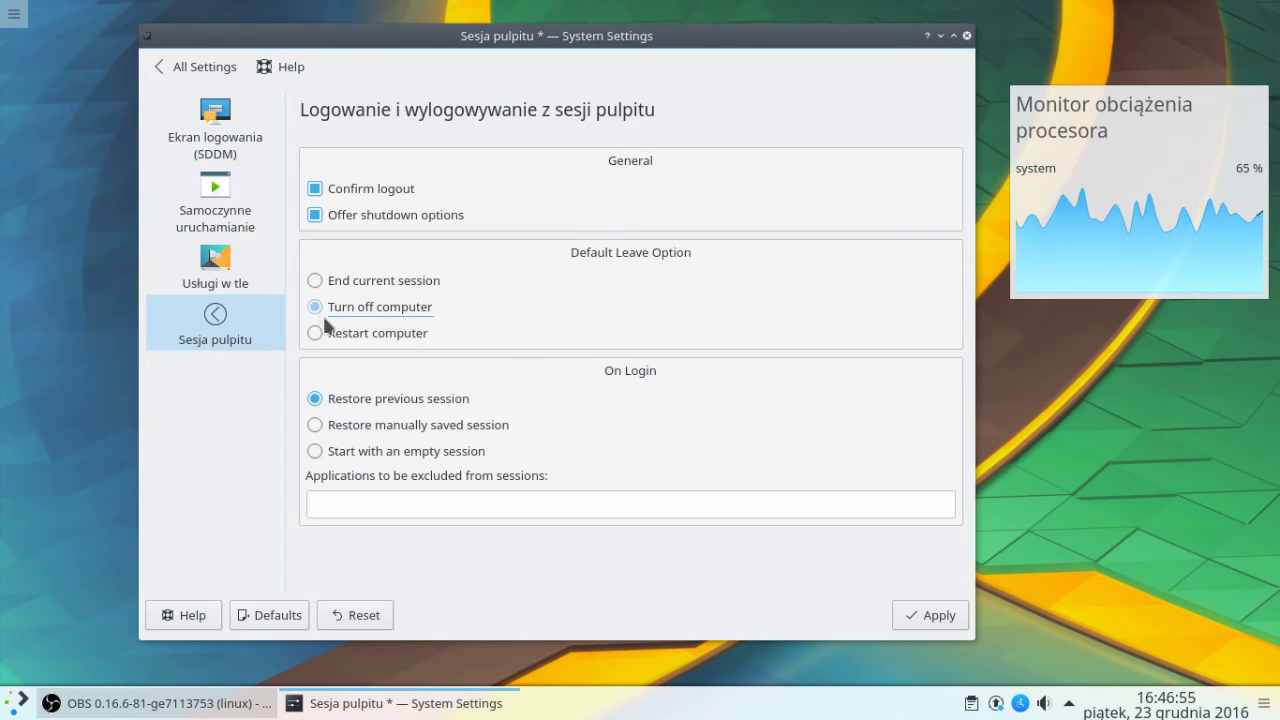
click(316, 451)
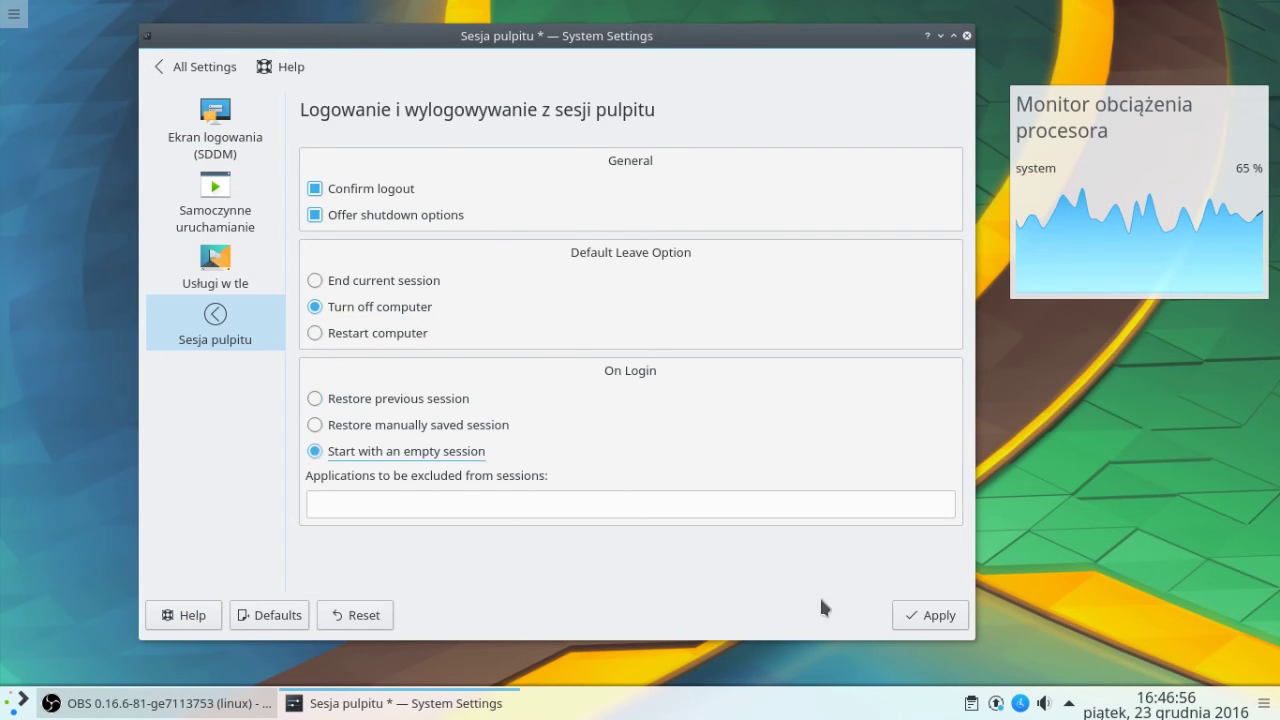
click(928, 615)
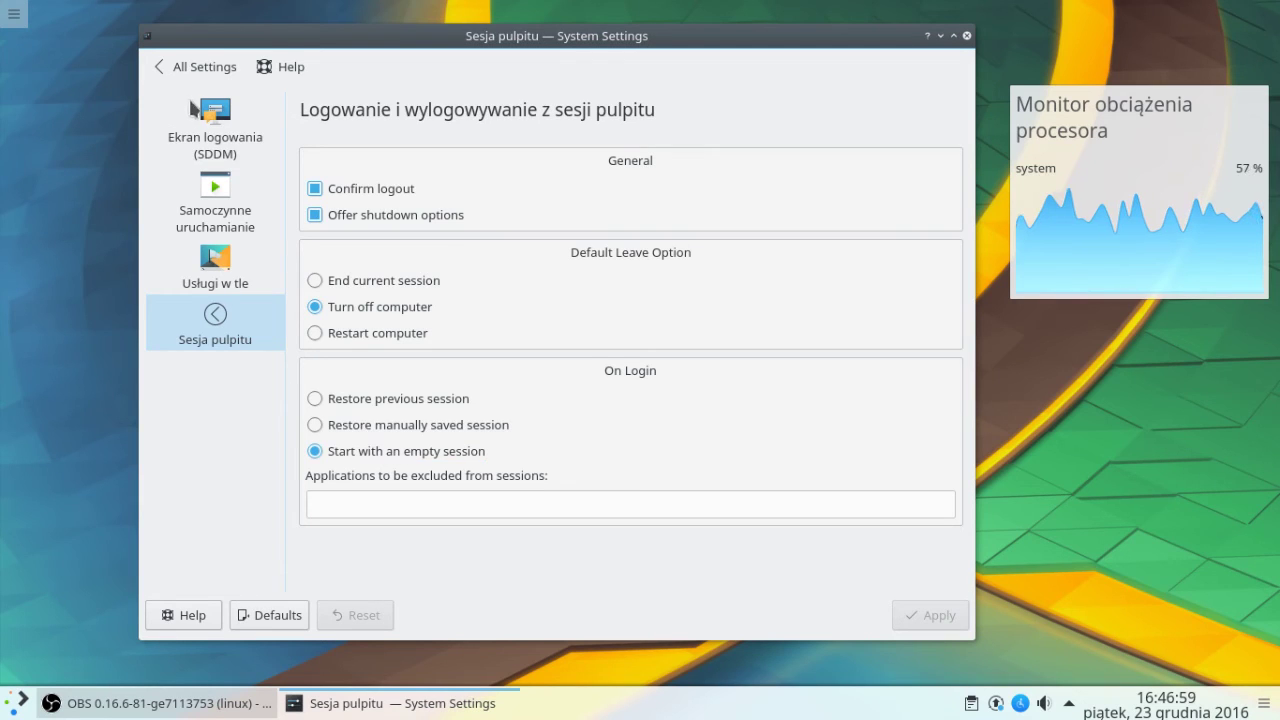
click(170, 66)
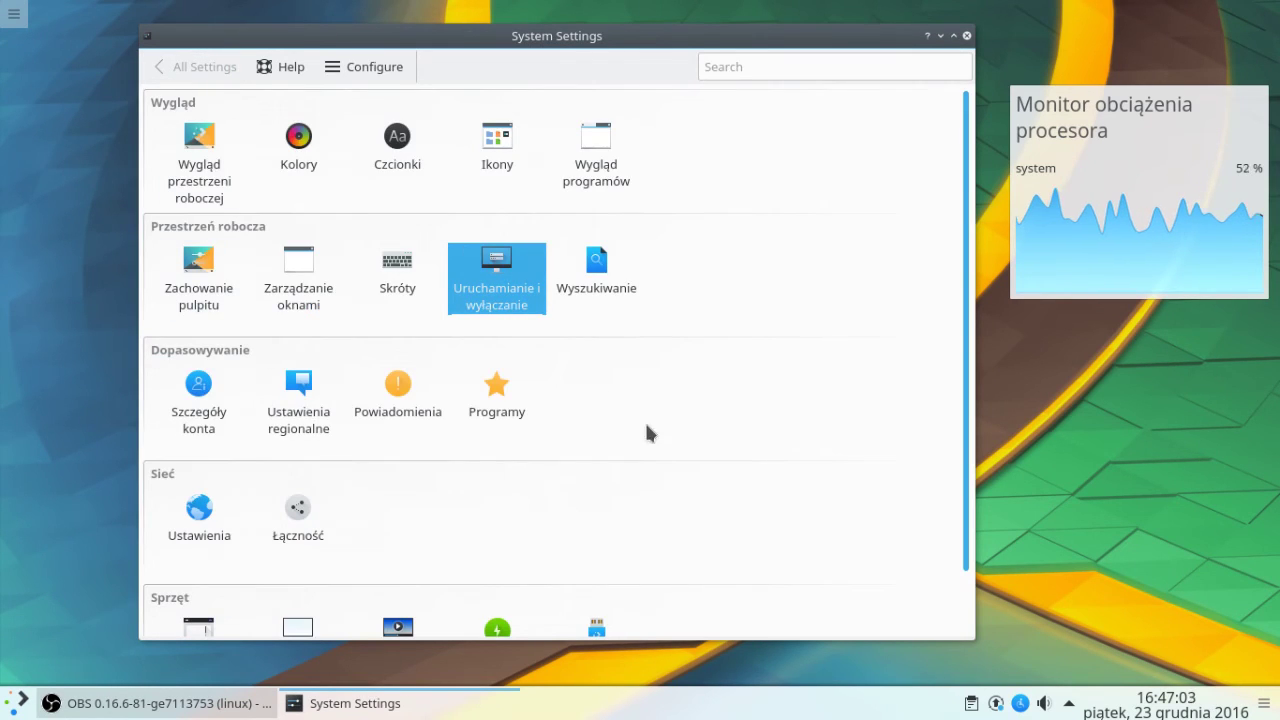
Enable Configure layouts for the keyboard in Urządzenia wejściowe, apply it, and return to the overview of all settings
scroll(655, 435, down, 2)
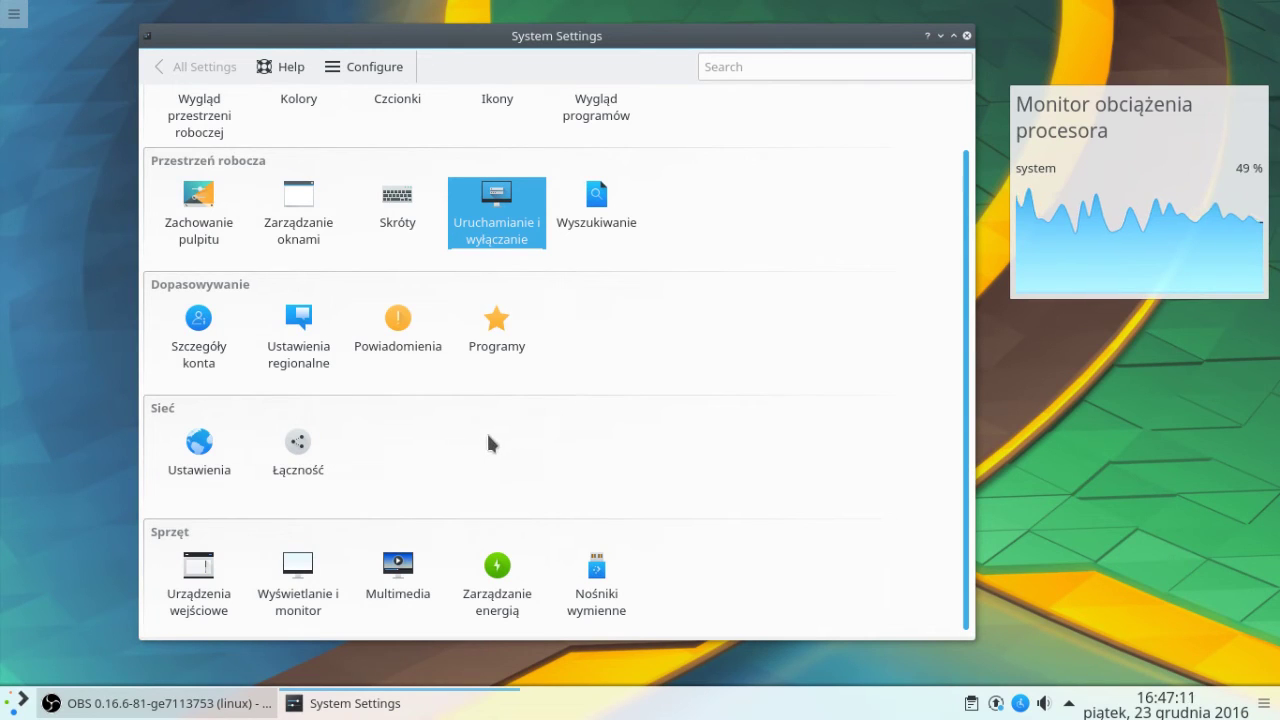
click(193, 598)
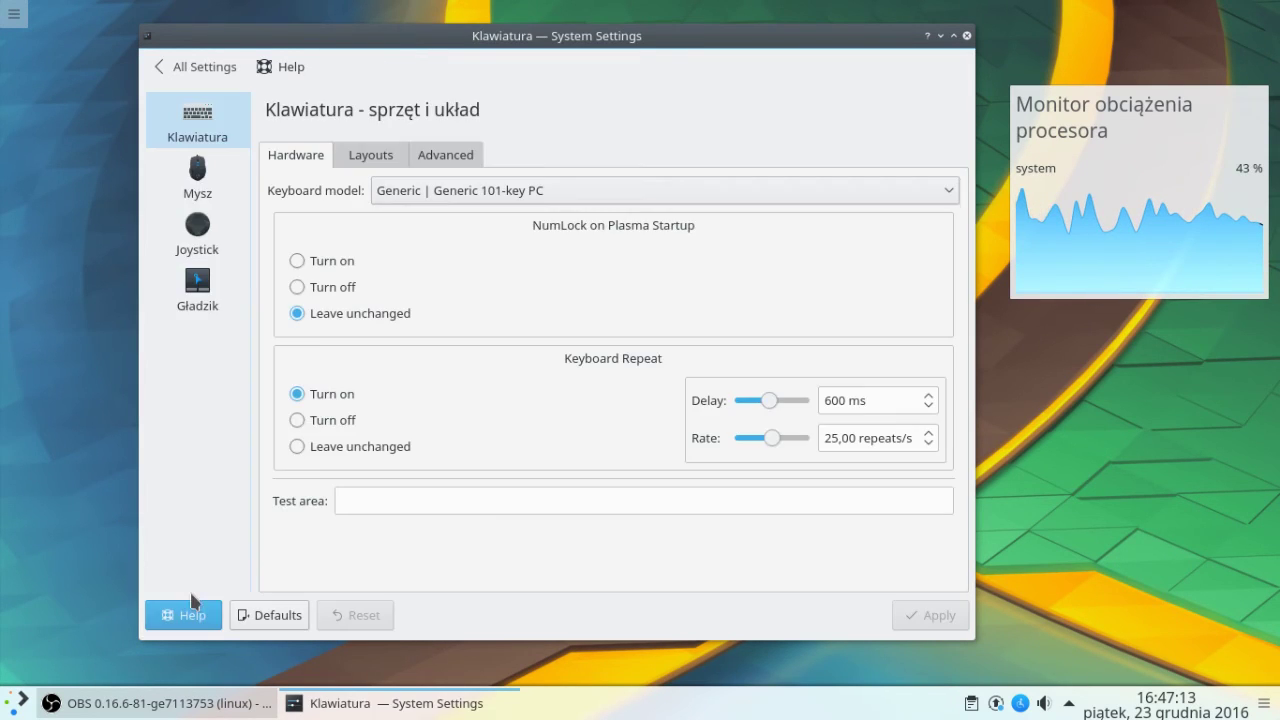
click(368, 158)
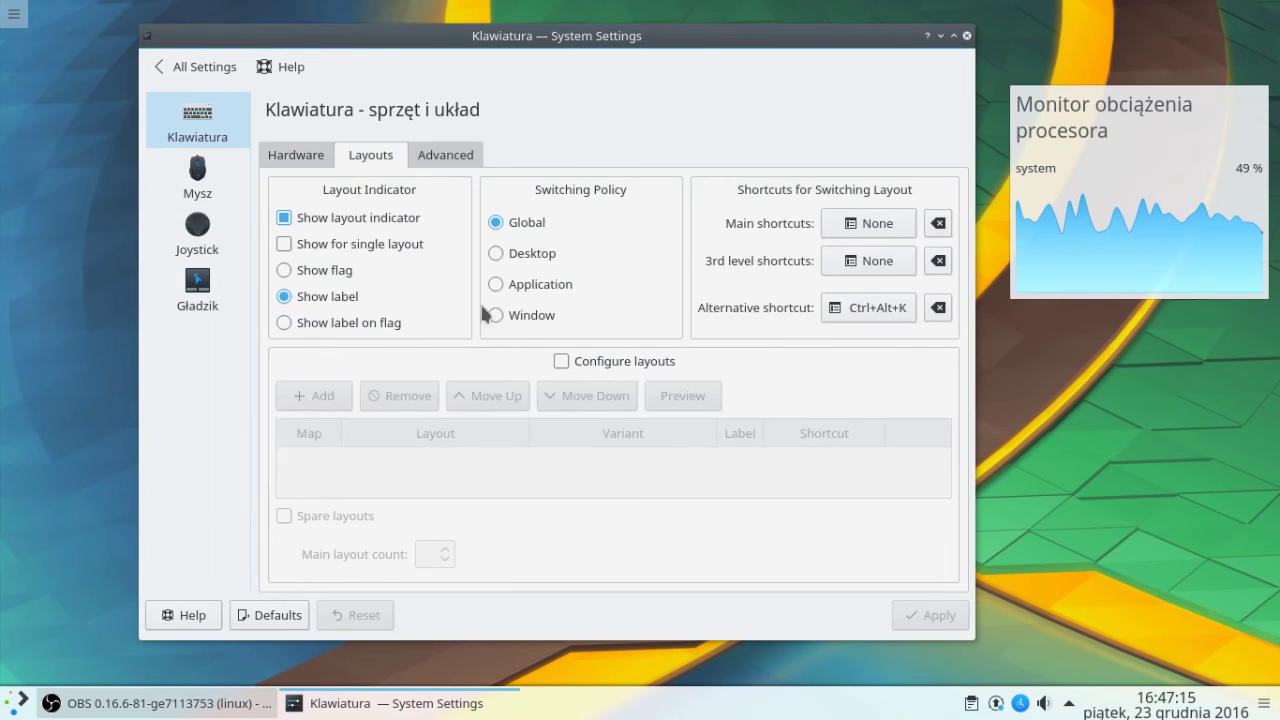
click(563, 362)
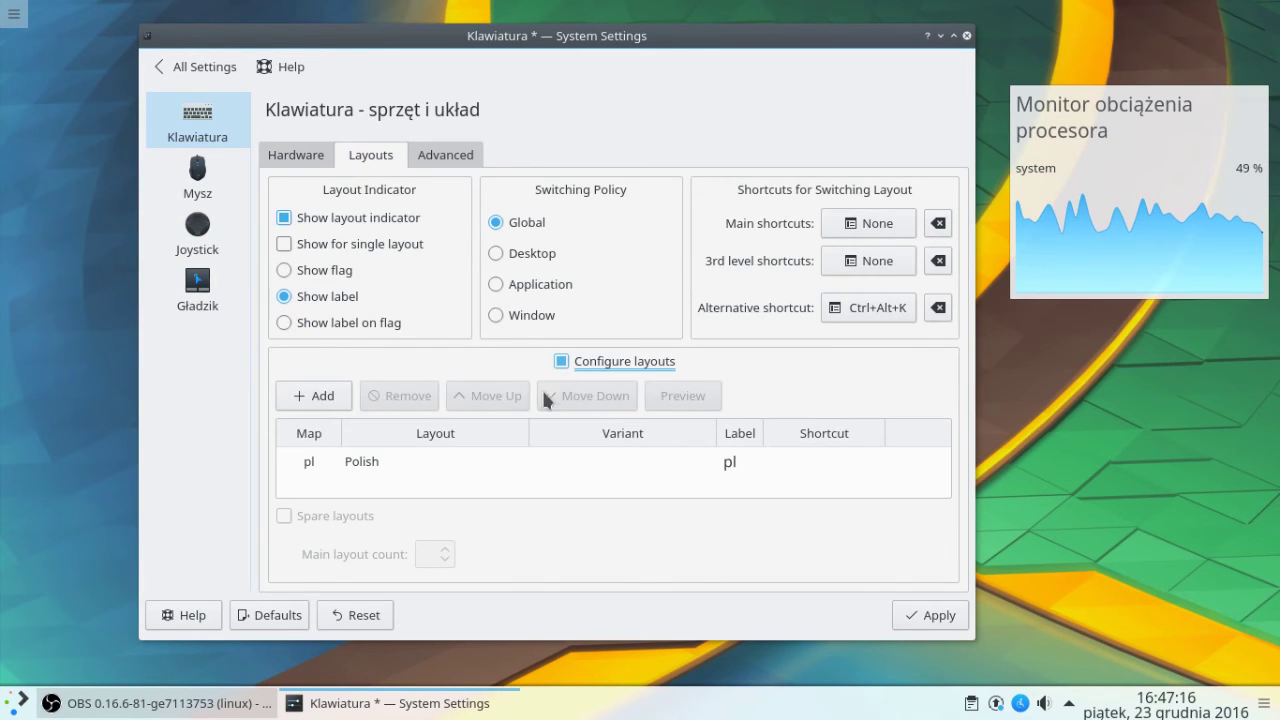
click(936, 618)
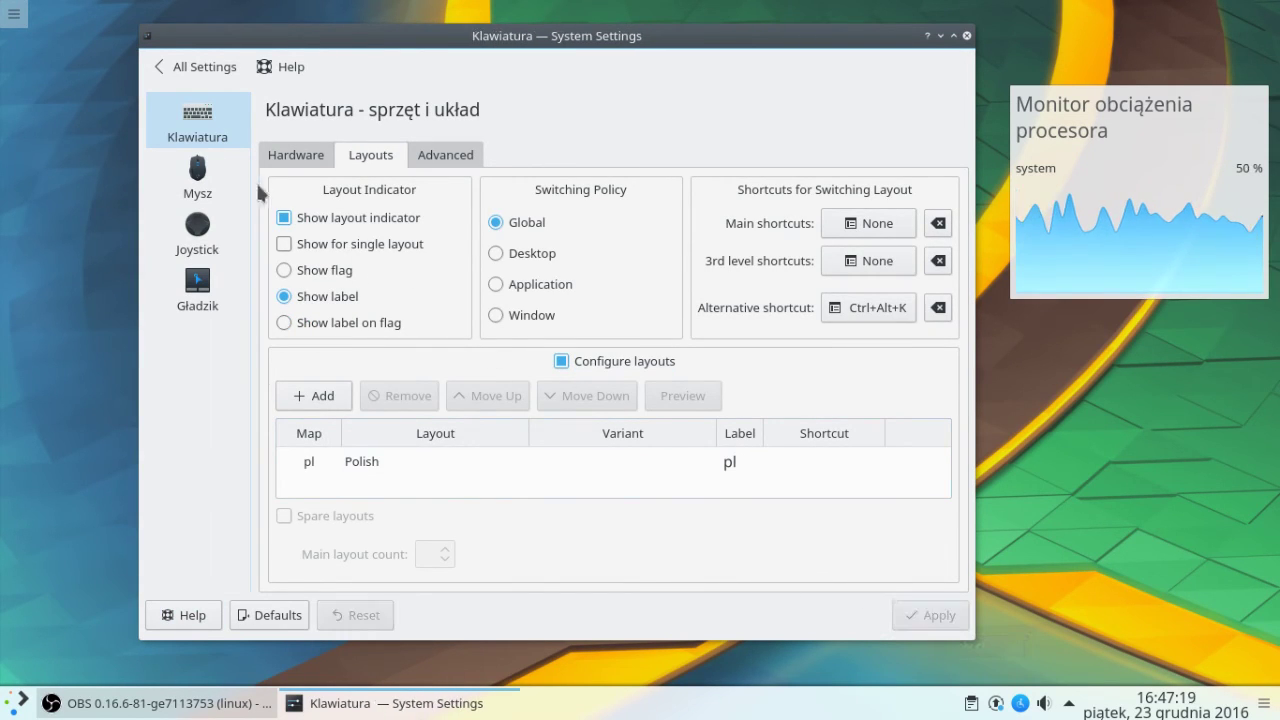
click(198, 66)
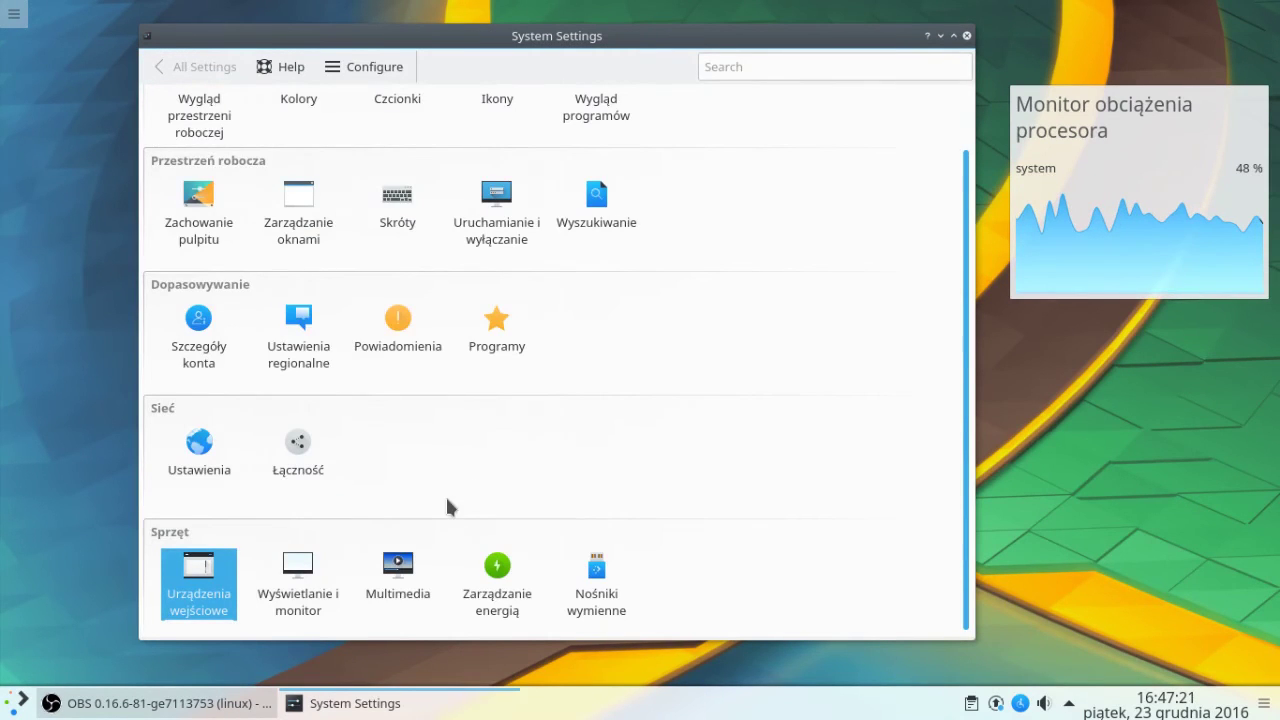
Set the Kompozytor rendering backend to OpenGL 3.1 in Wyświetlanie i monitor and apply the change
click(290, 578)
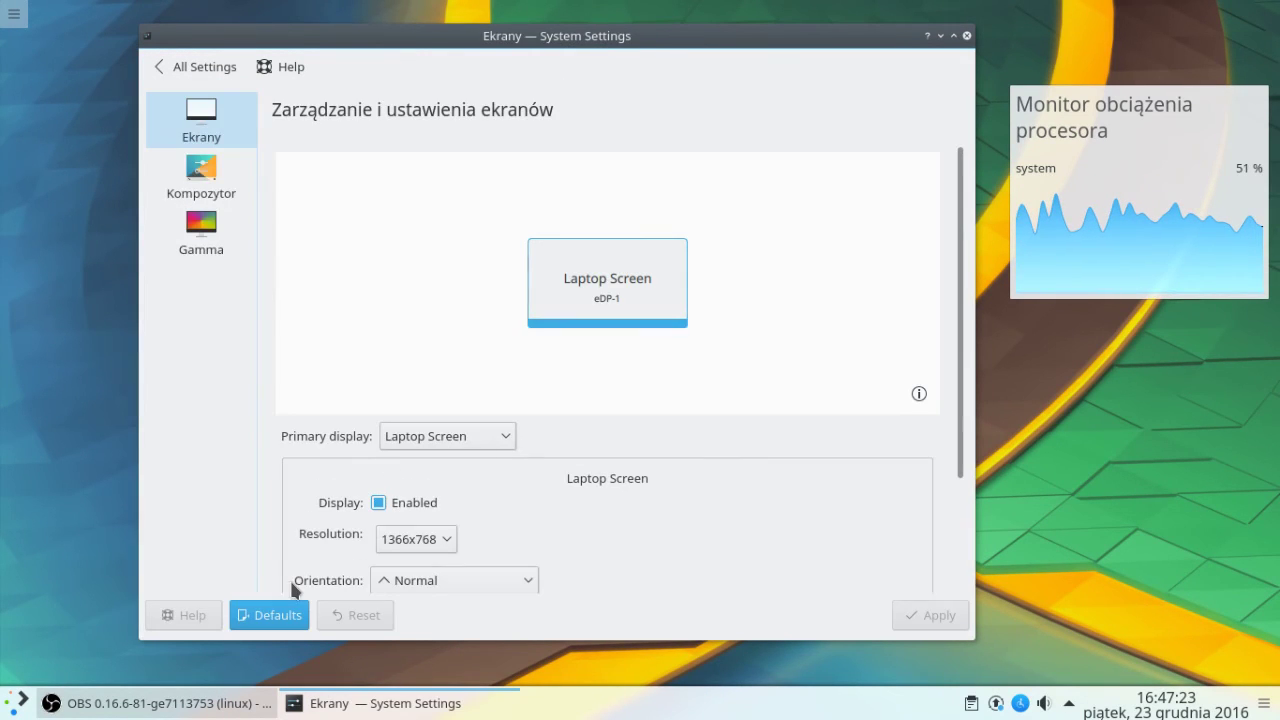
click(205, 166)
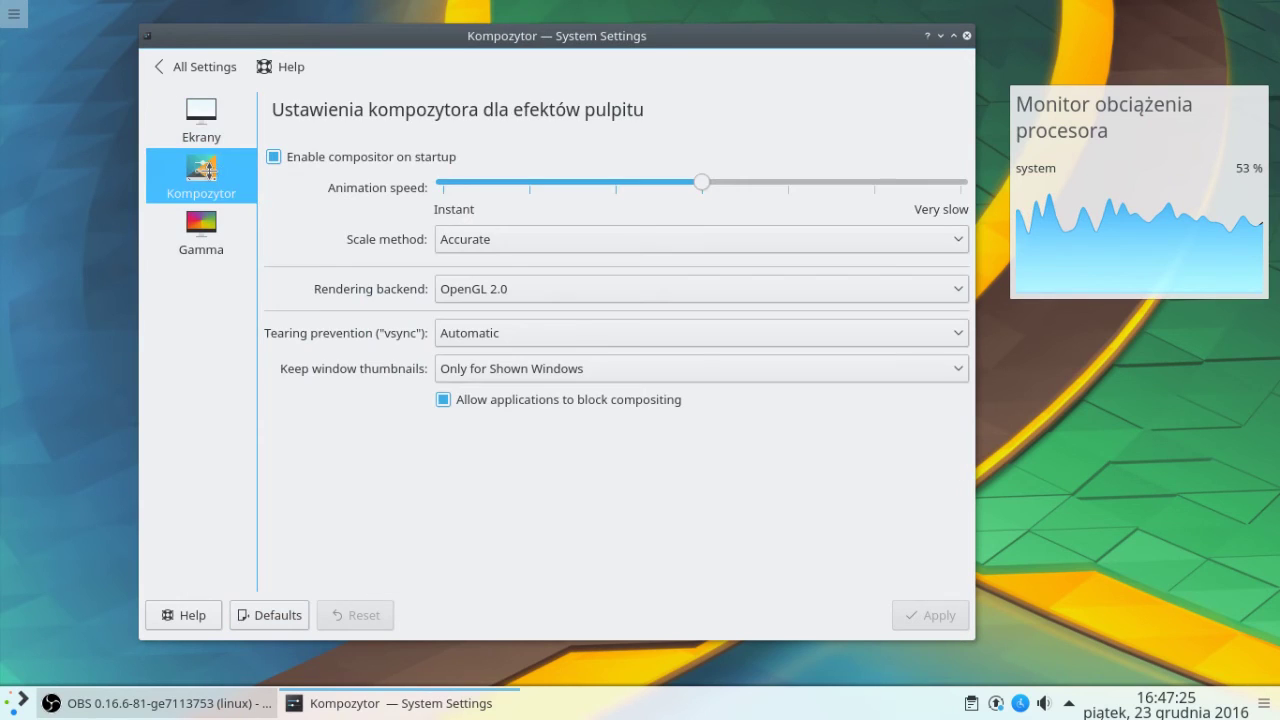
click(485, 288)
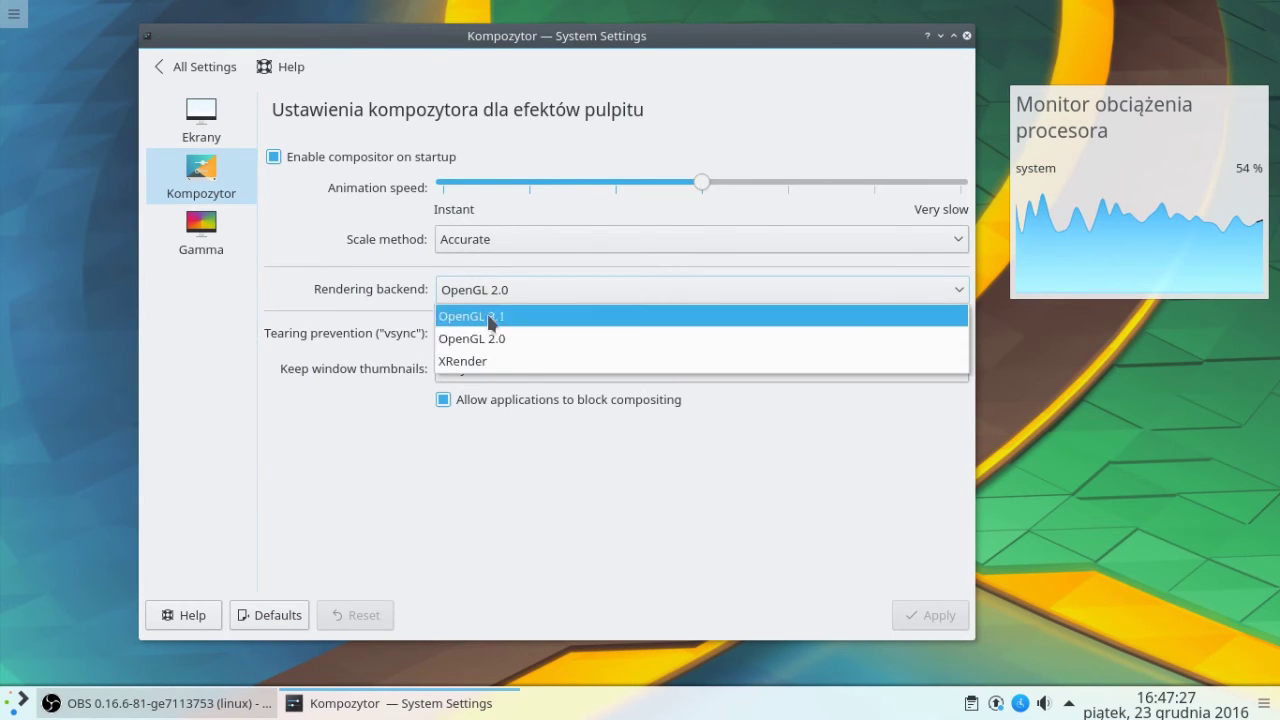
click(494, 318)
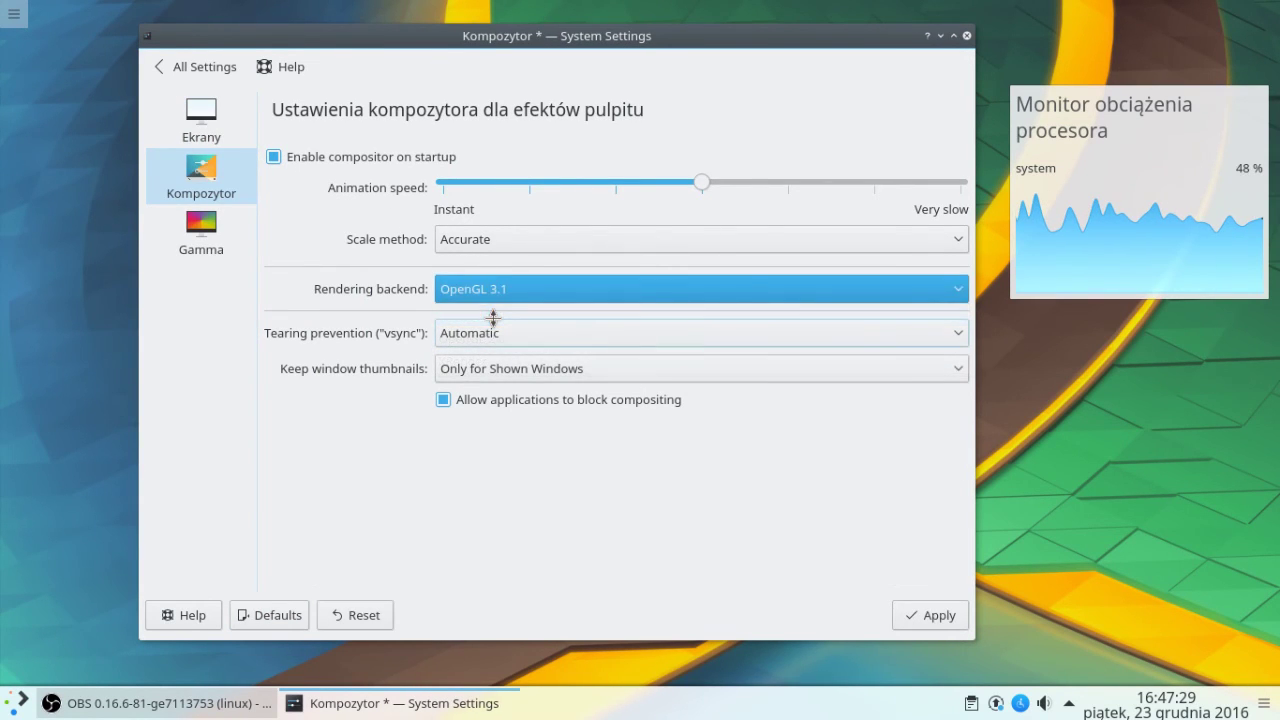
click(925, 612)
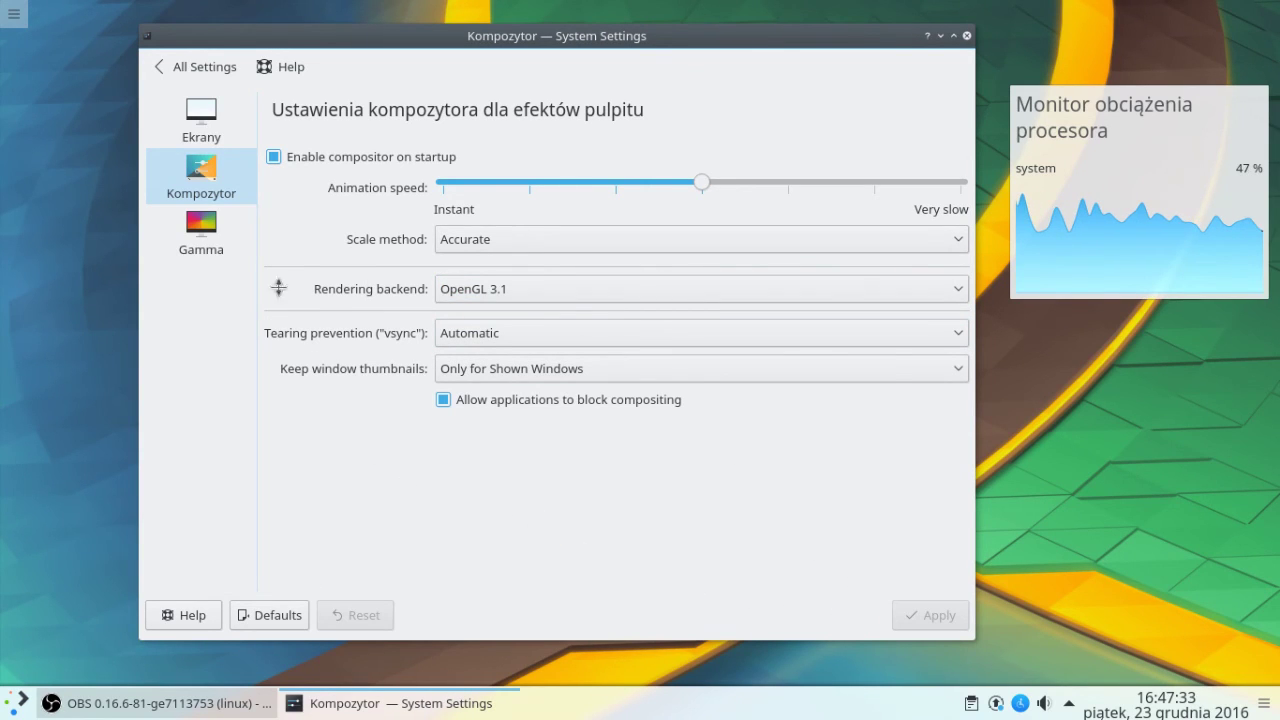
Check the available tearing prevention and scale method choices of the compositor, and return to the overview of all settings
click(460, 333)
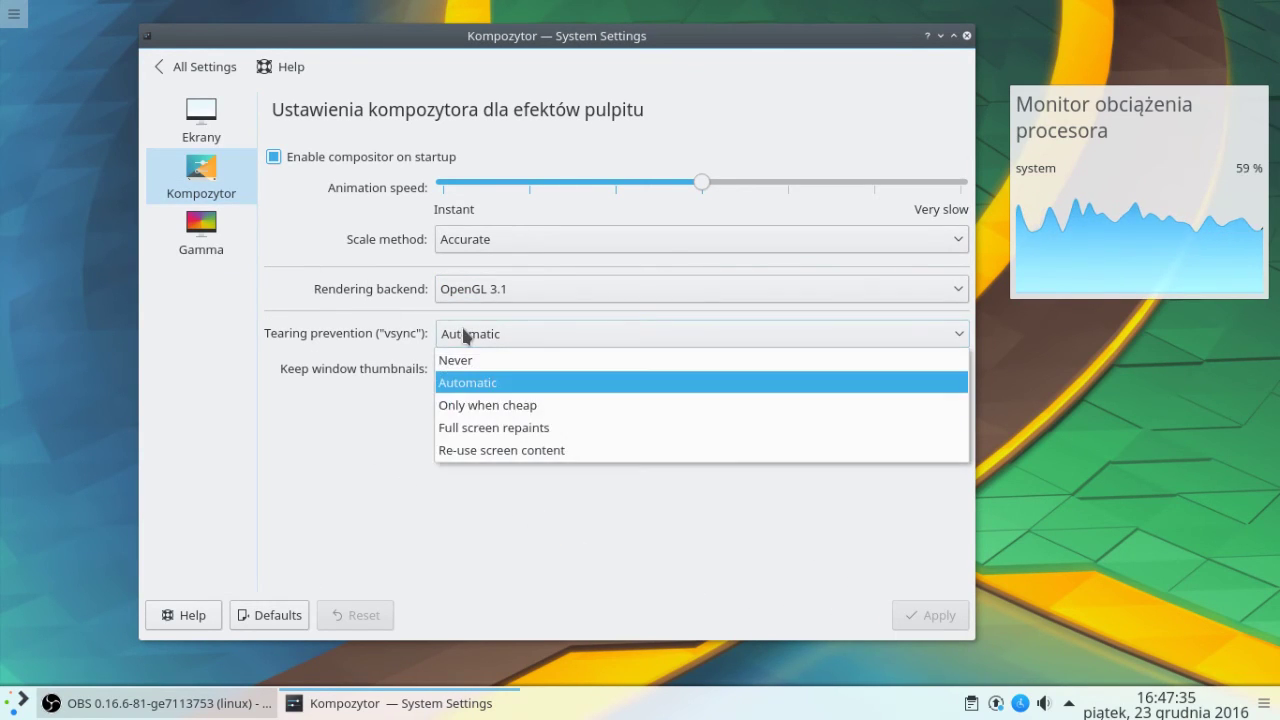
click(464, 332)
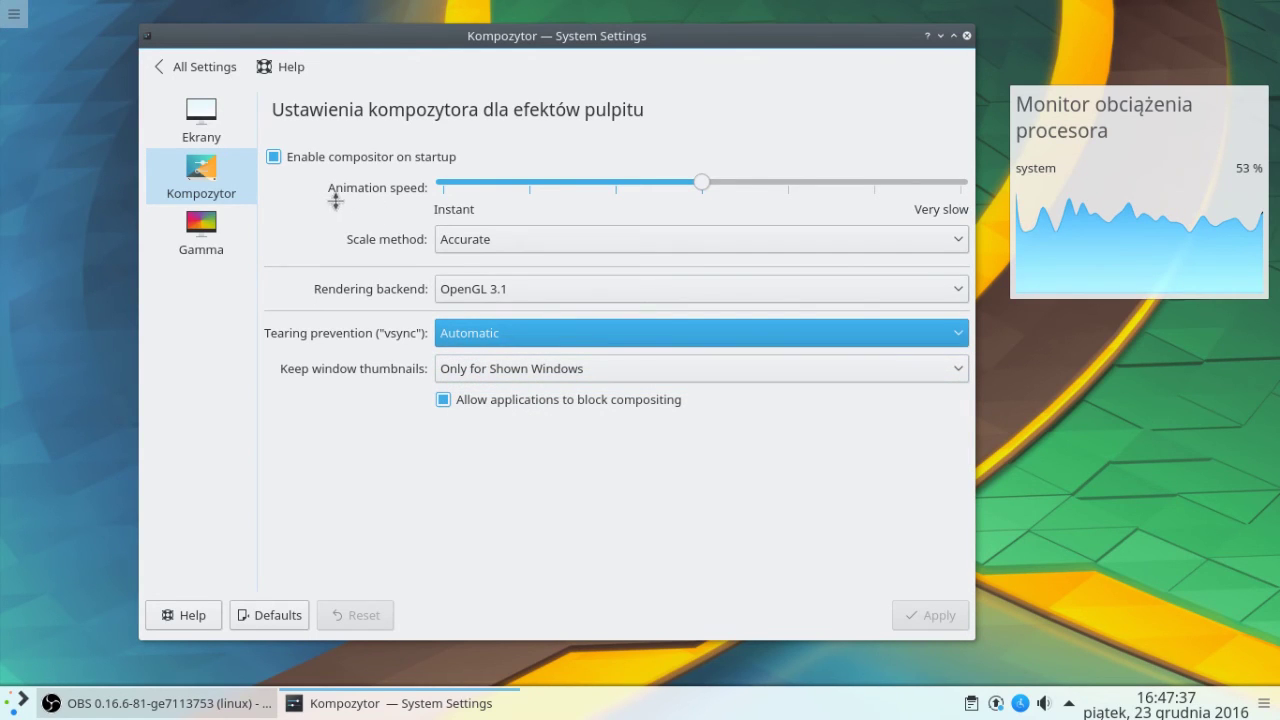
click(450, 244)
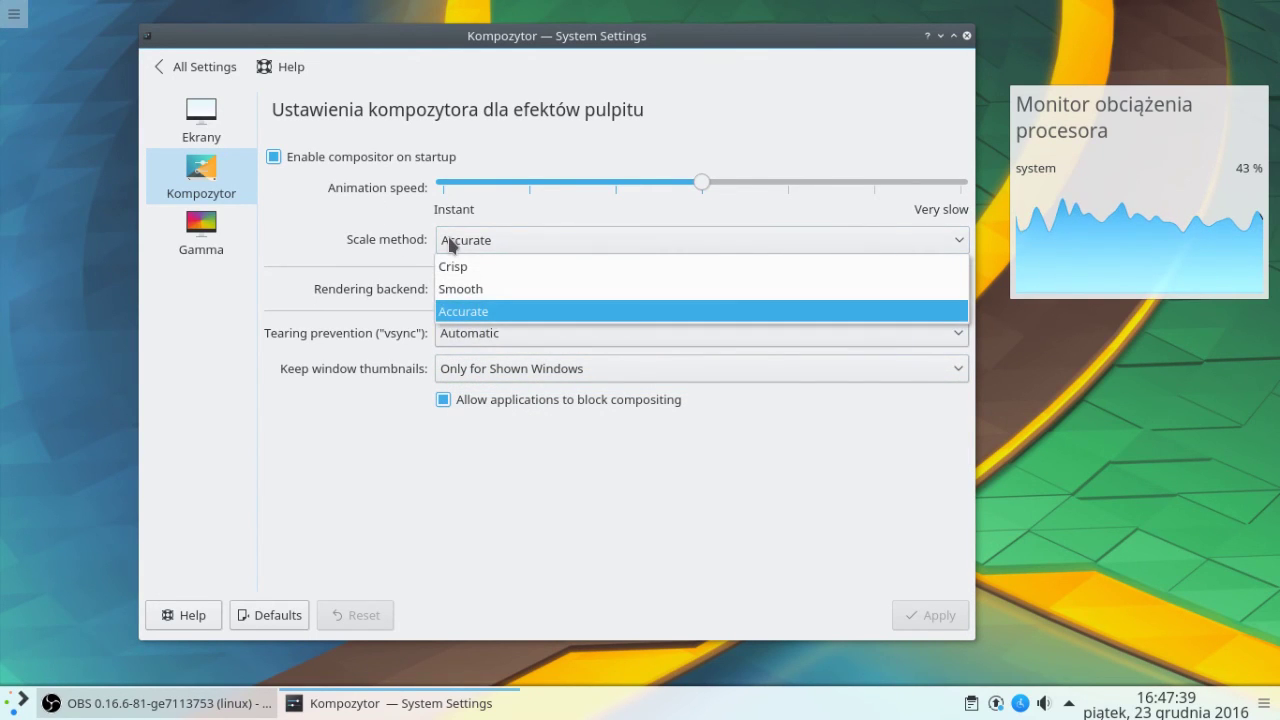
click(450, 244)
click(200, 66)
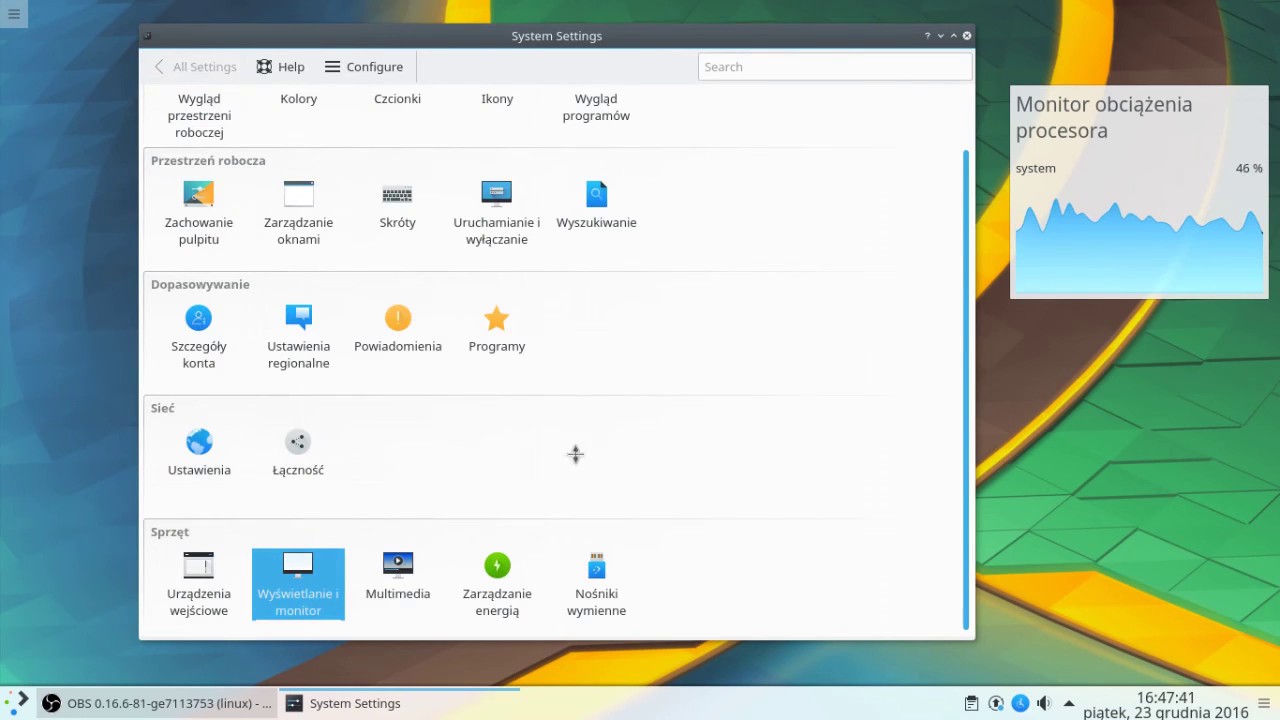
View the View Style options in the System Settings configuration, cancel without changes, and close System Settings
scroll(744, 567, up, 1)
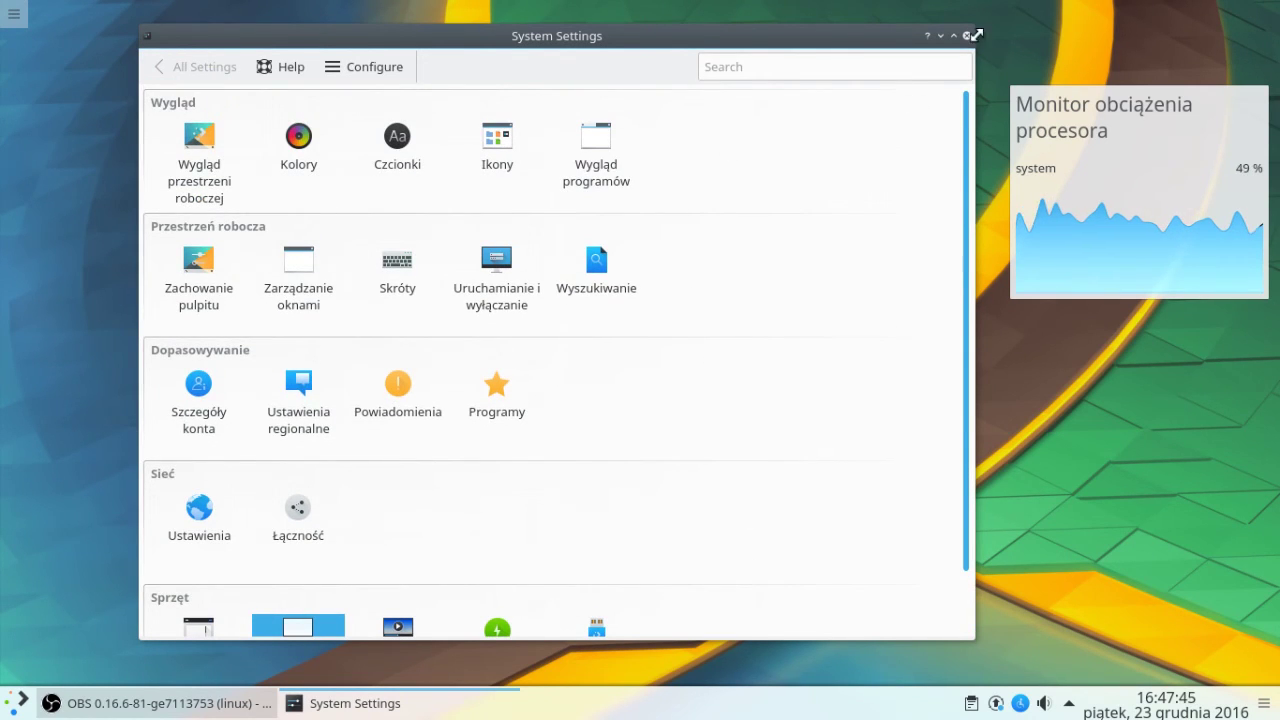
click(379, 62)
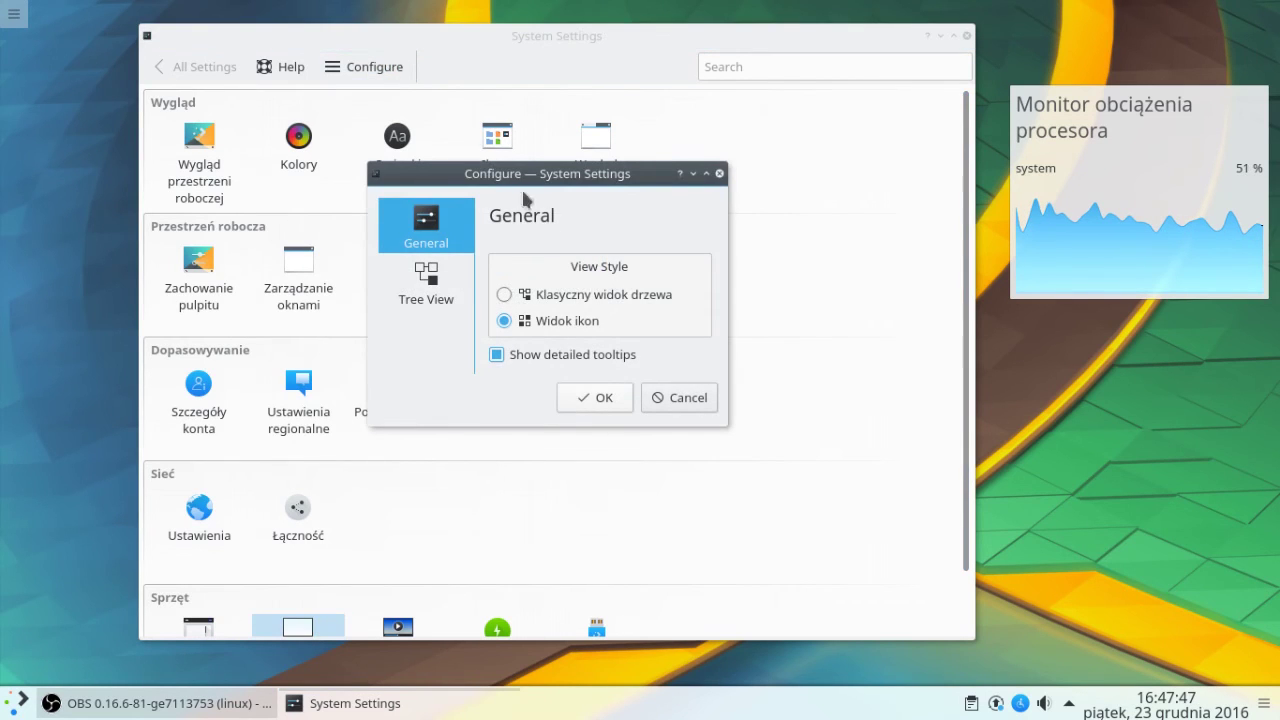
click(678, 398)
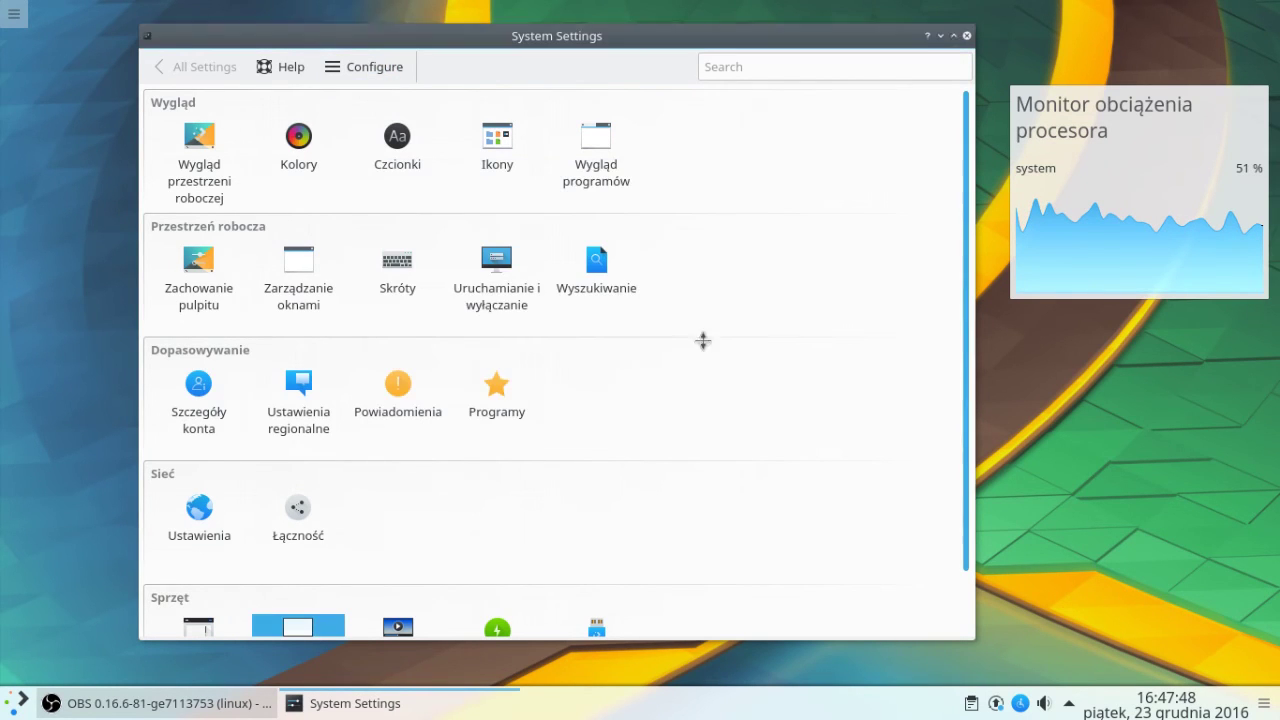
click(966, 36)
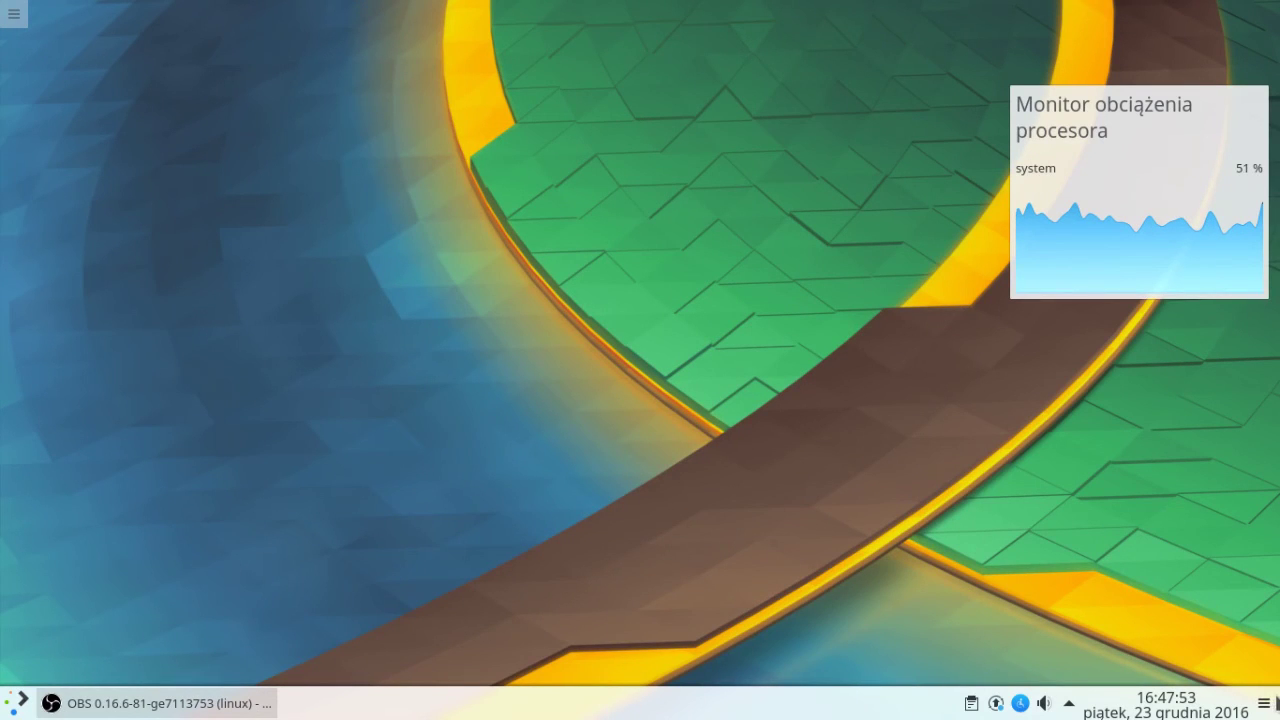
Reduce the height of the desktop panel to a thin strip and finish editing the panel
click(1264, 704)
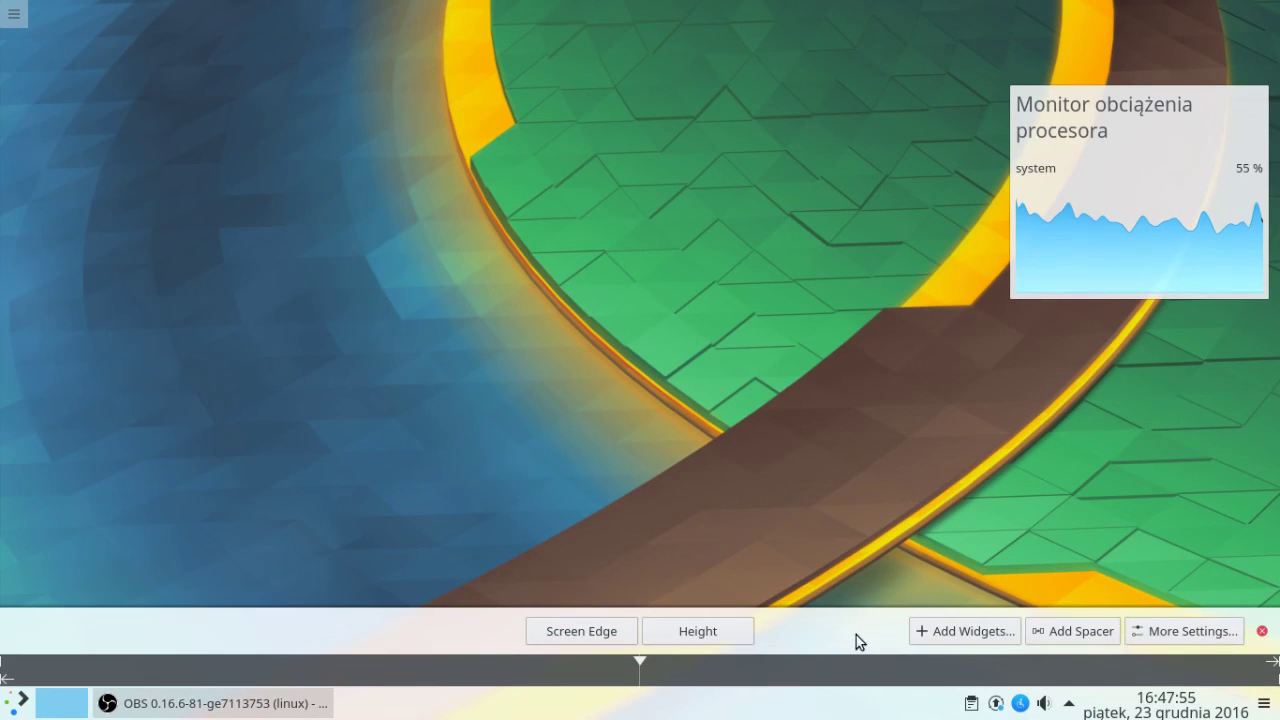
drag(685, 630, 685, 648)
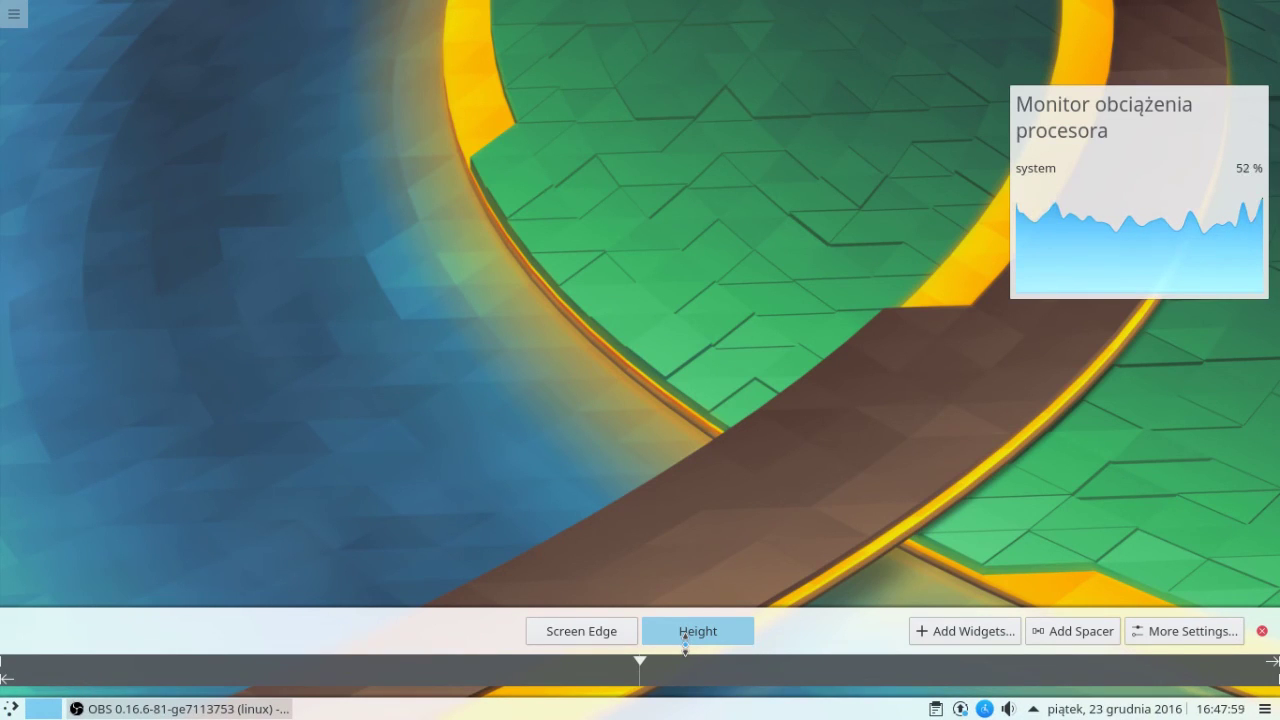
mouse_move(685, 648)
mouse_down()
mouse_move(691, 550)
mouse_move(702, 645)
mouse_up()
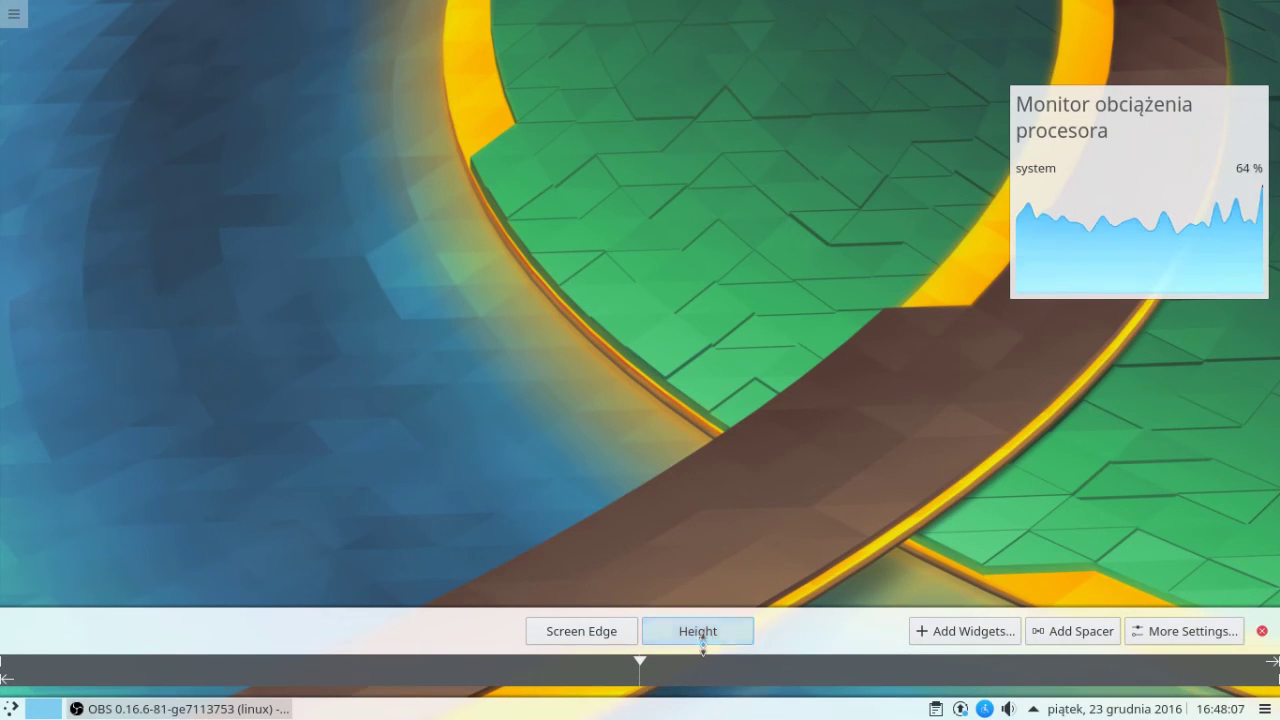
click(1262, 631)
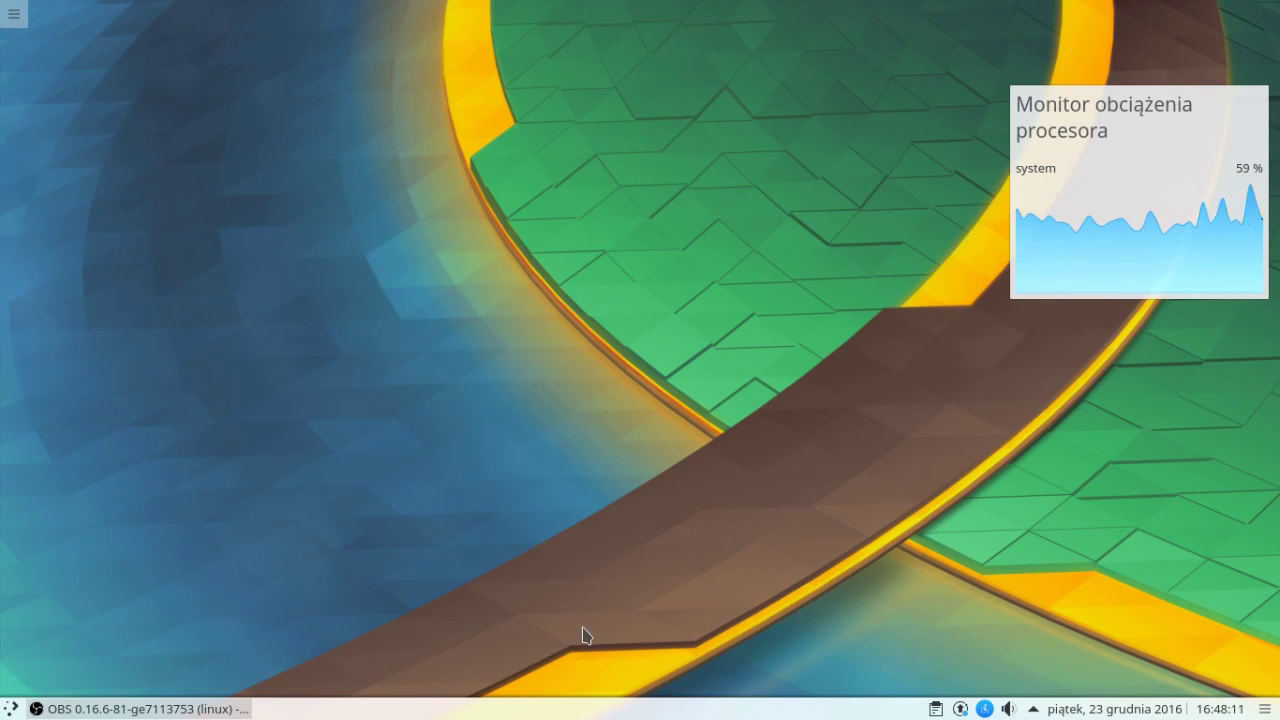
Show the panel's settings through its context options and close them again
right_click(922, 705)
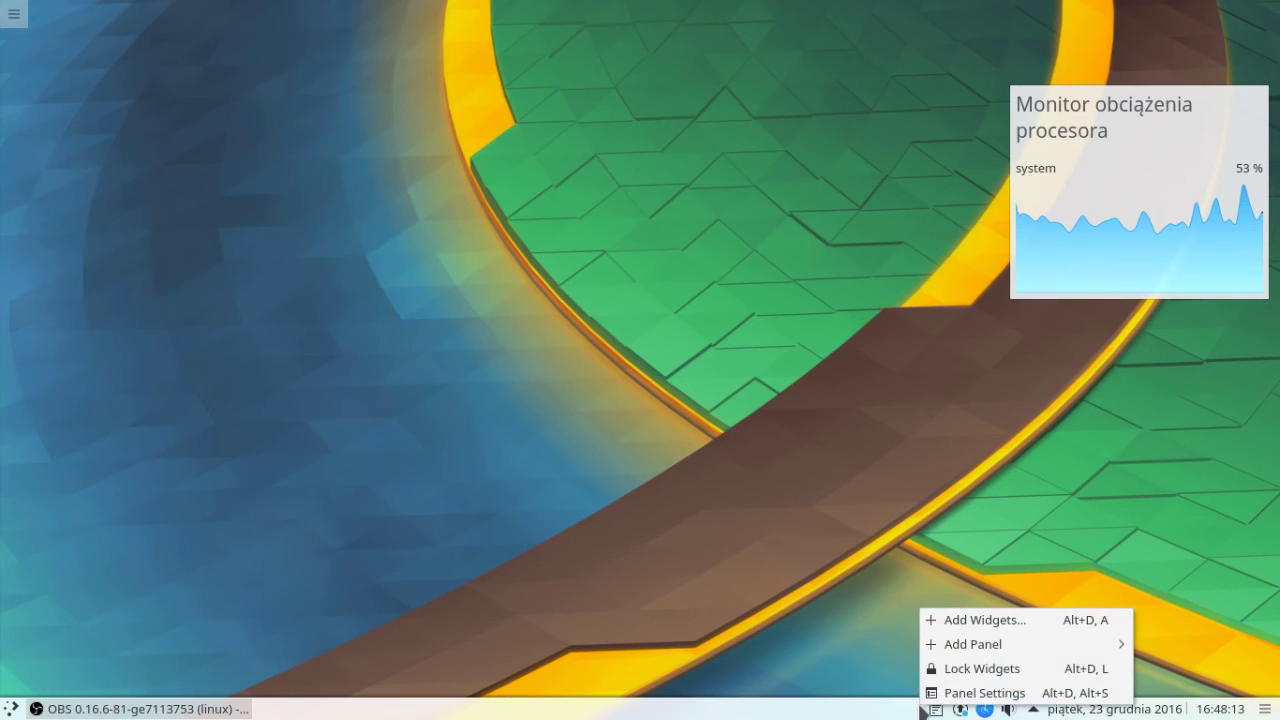
click(977, 694)
click(1260, 648)
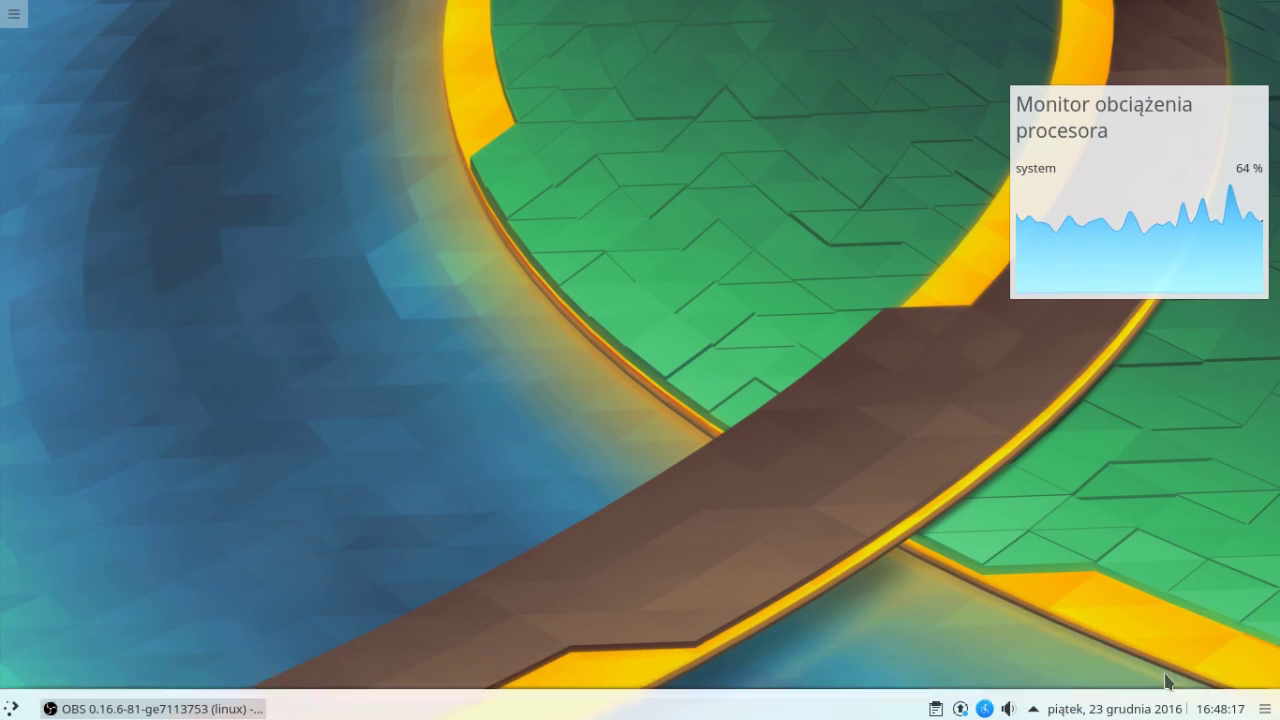
Open the settings of Tacka systemowa and examine its General categories and extra items
right_click(1032, 710)
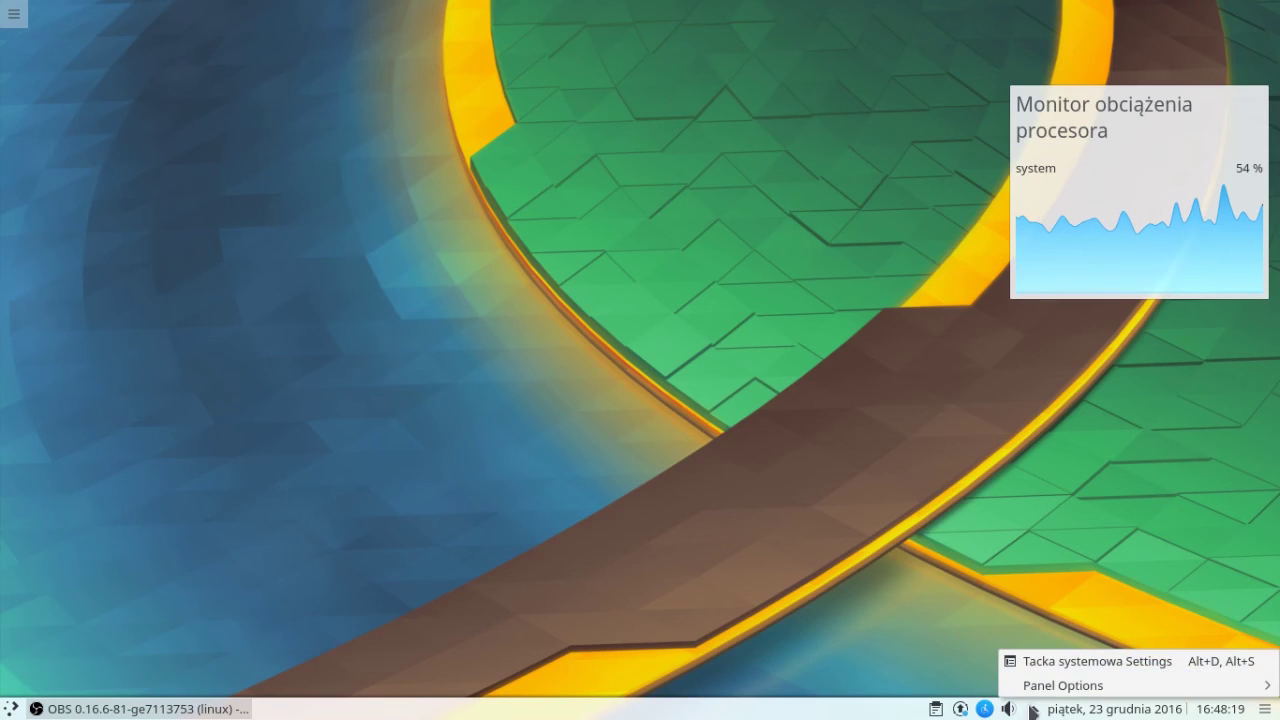
click(1068, 663)
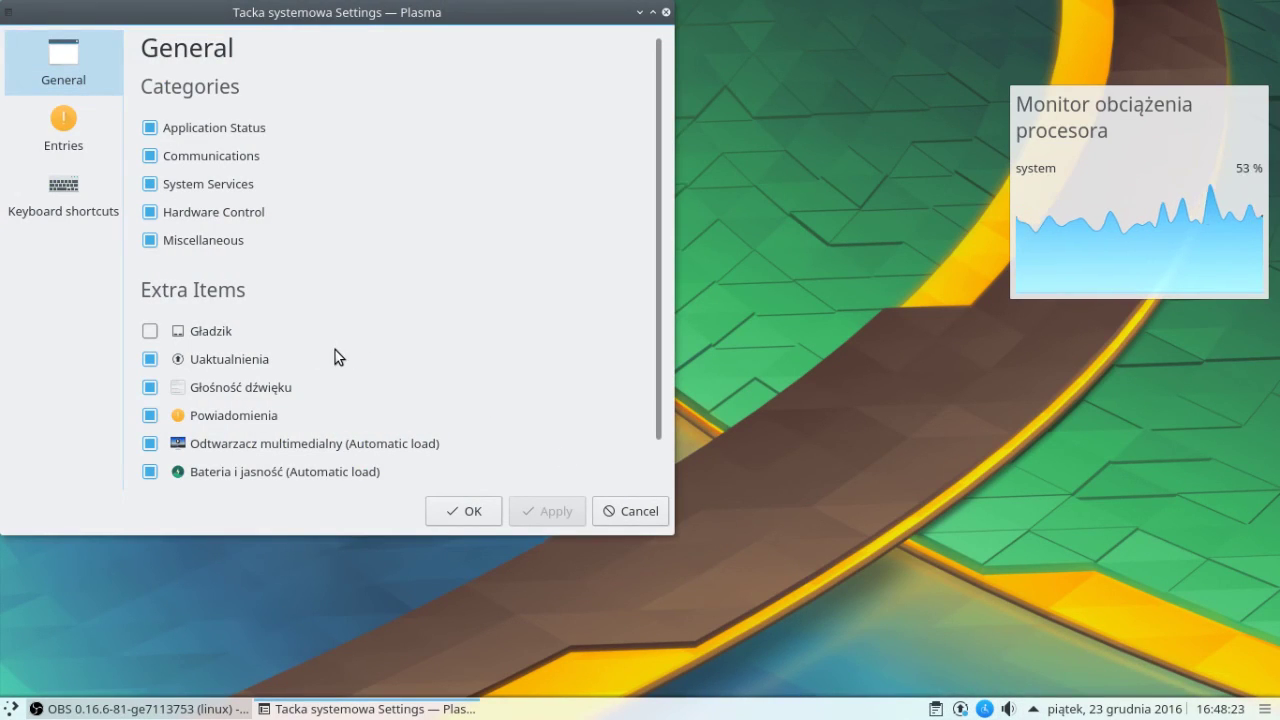
scroll(340, 358, down, 2)
scroll(338, 375, up, 2)
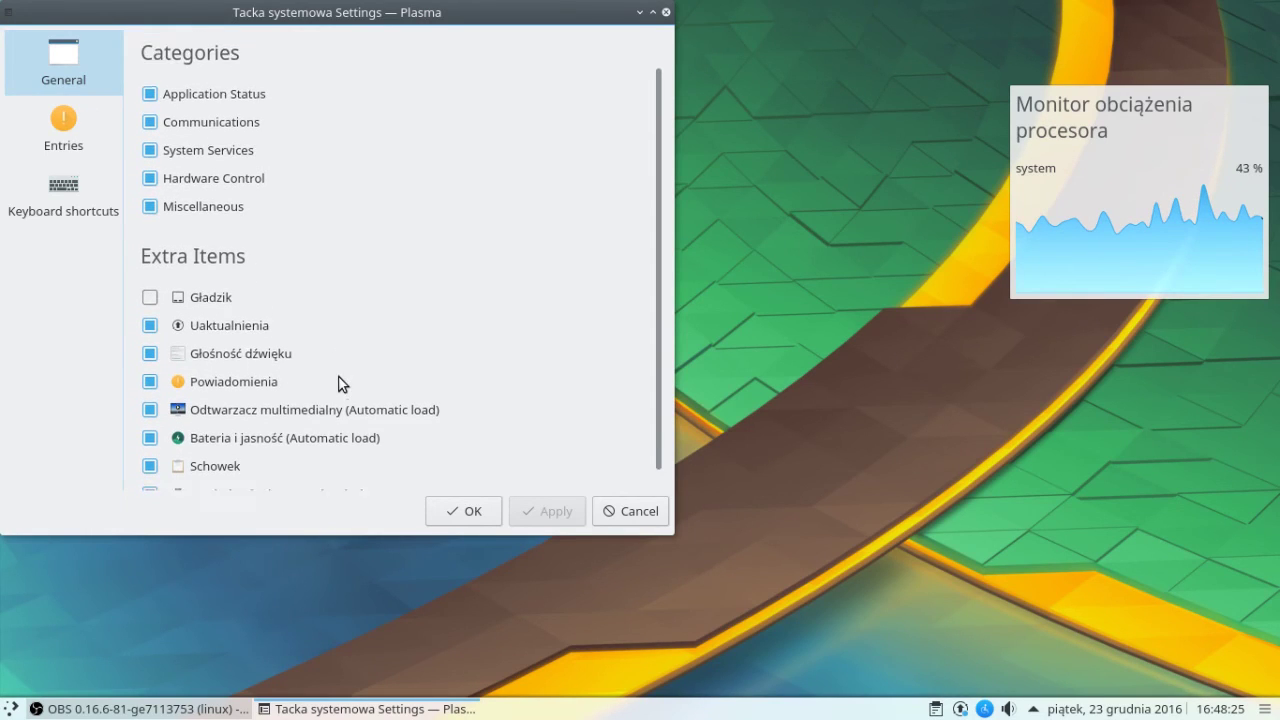
View the entries' visibility choices in Tacka systemowa Settings, review the General categories and extra items, and close the settings
click(69, 141)
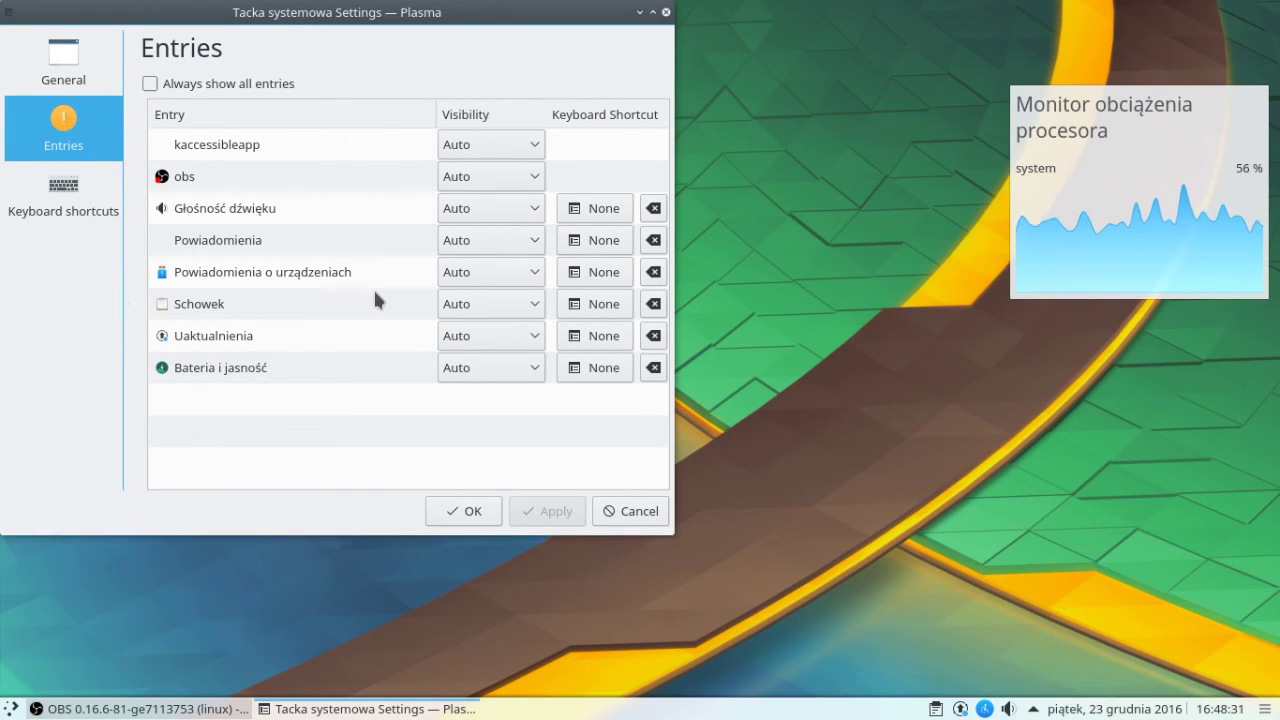
click(495, 274)
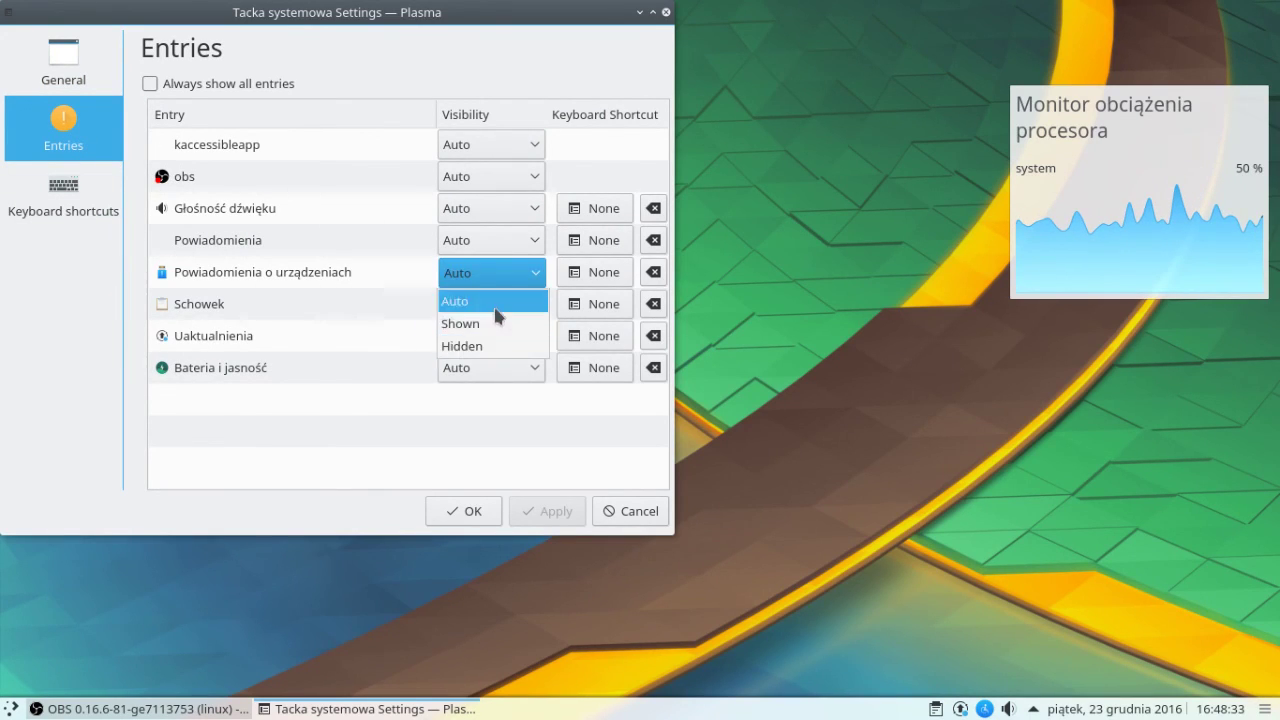
click(328, 429)
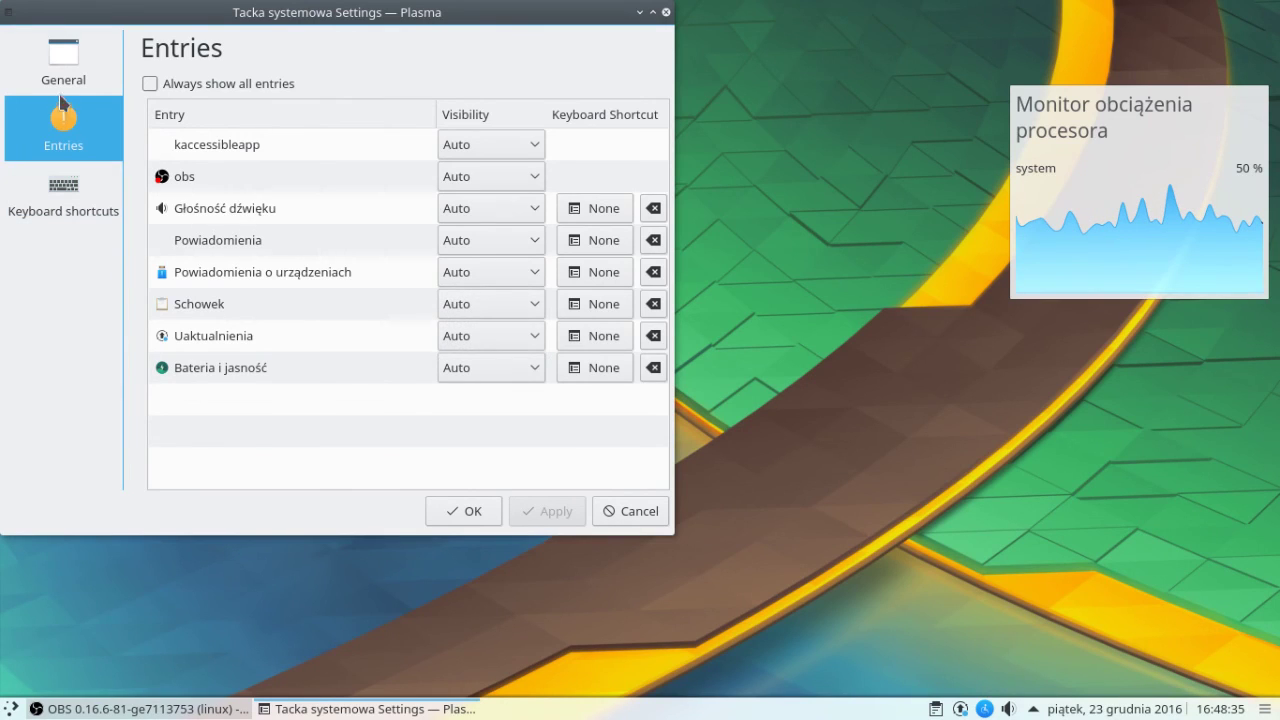
click(58, 88)
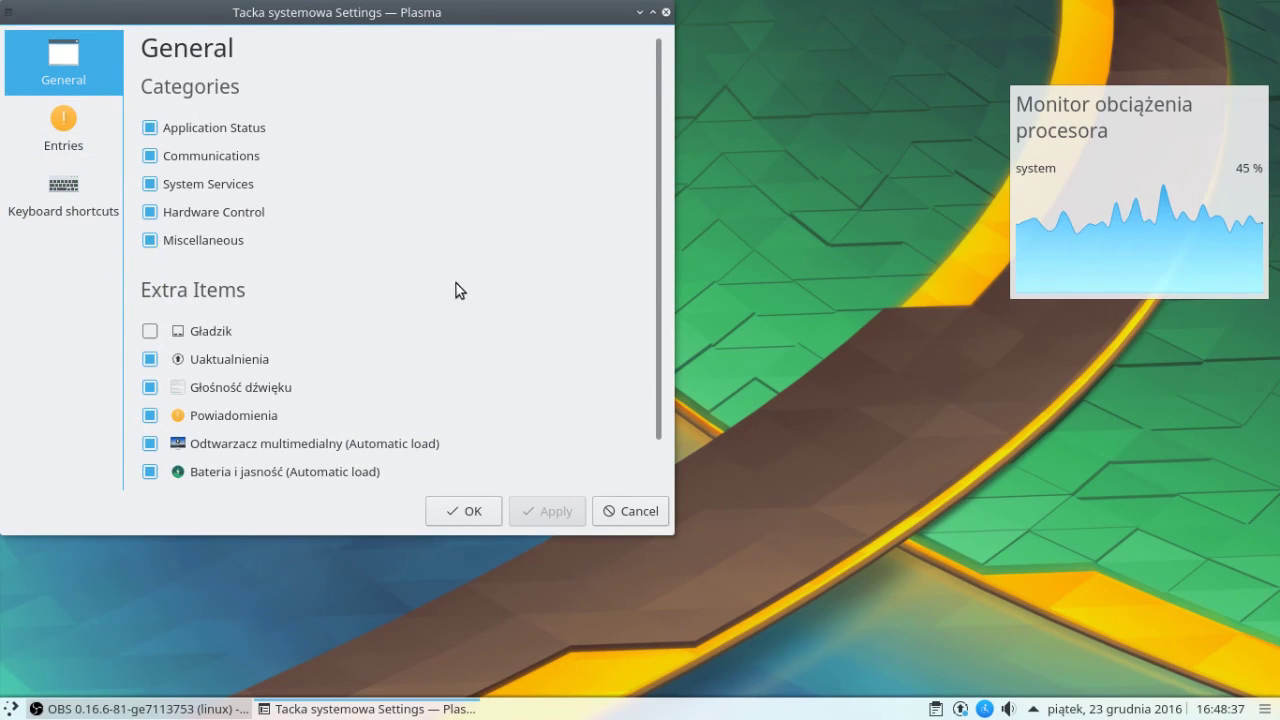
scroll(474, 303, down, 2)
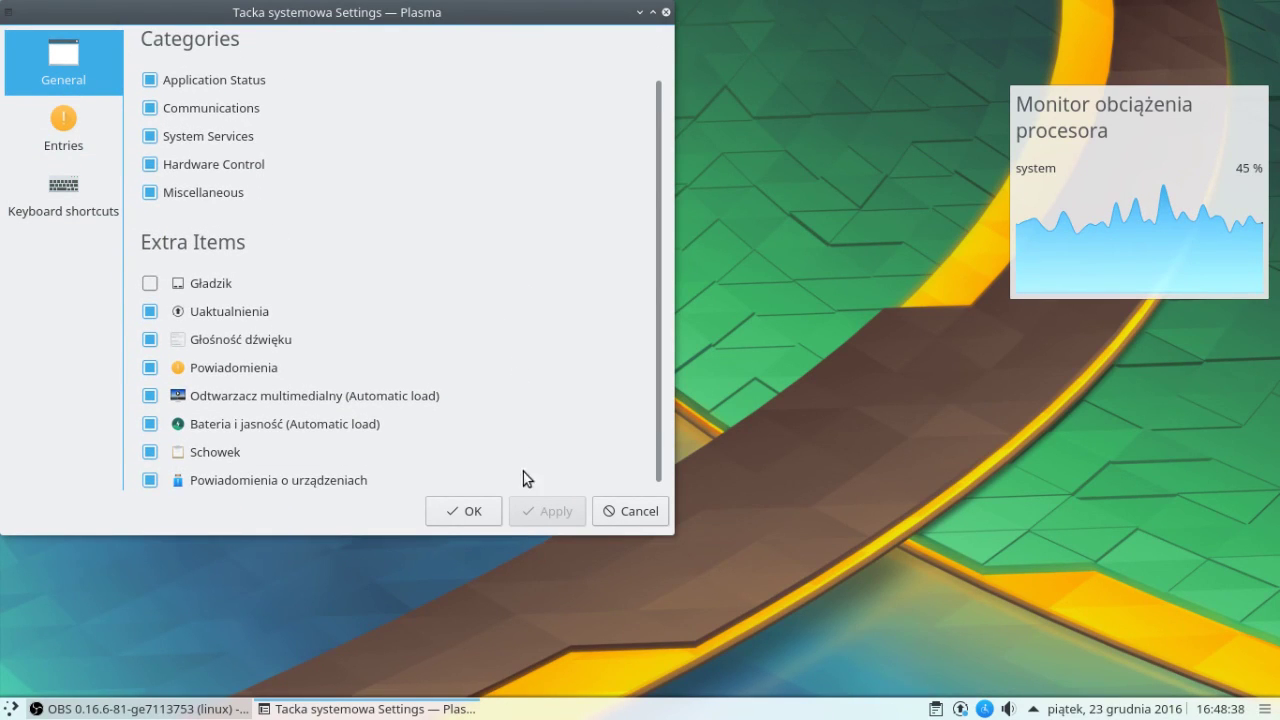
click(489, 514)
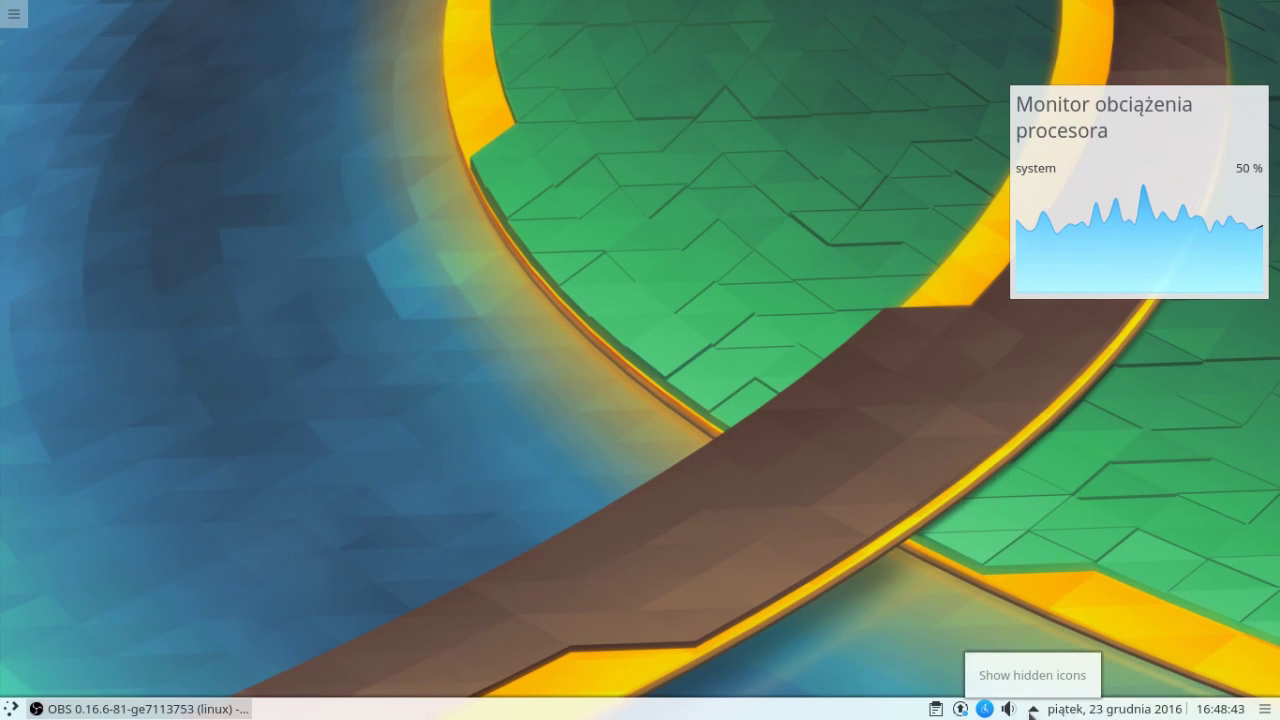
Show the event notifications and actions configuration of Powiadomienia from the hidden tray icons and cancel it without changes
click(1032, 710)
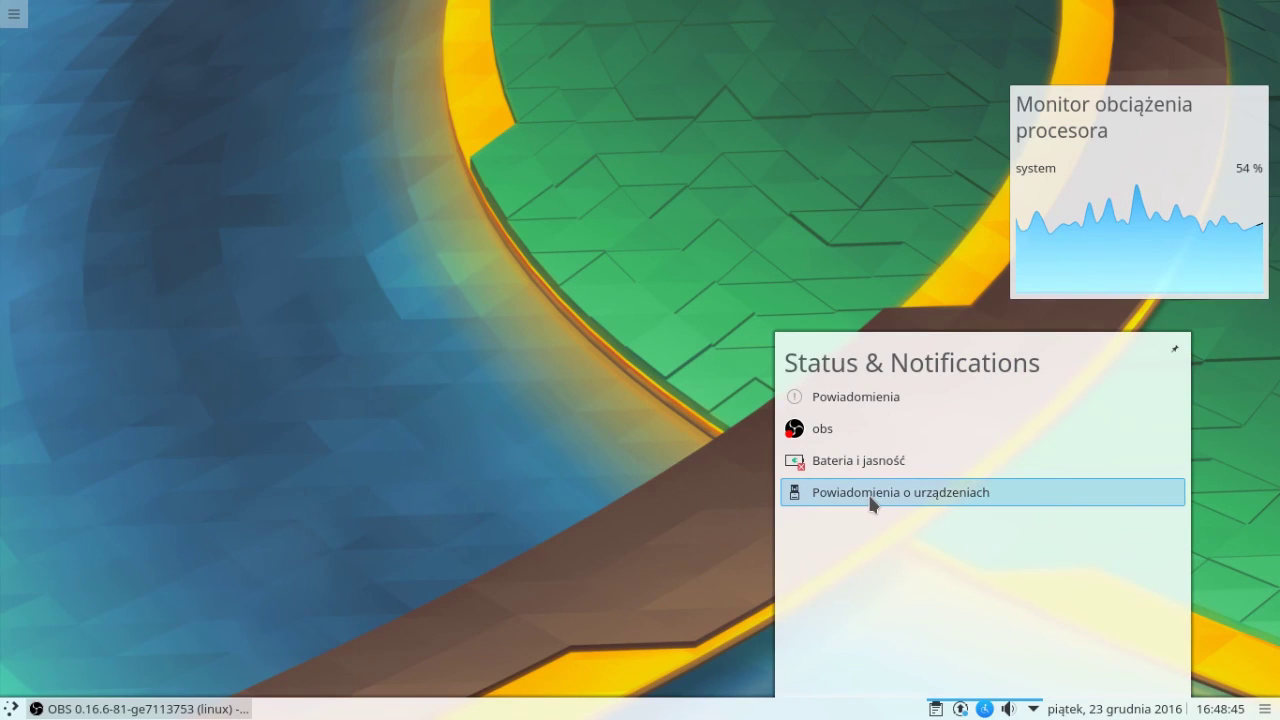
right_click(862, 398)
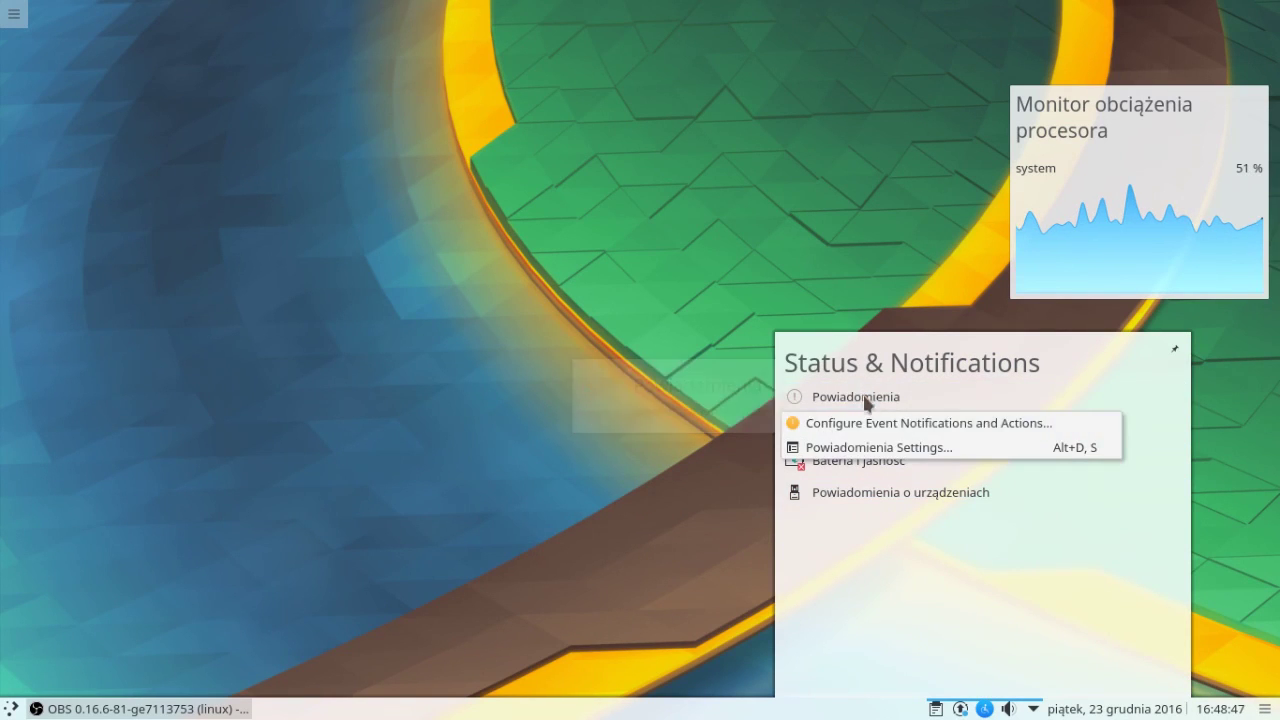
click(888, 425)
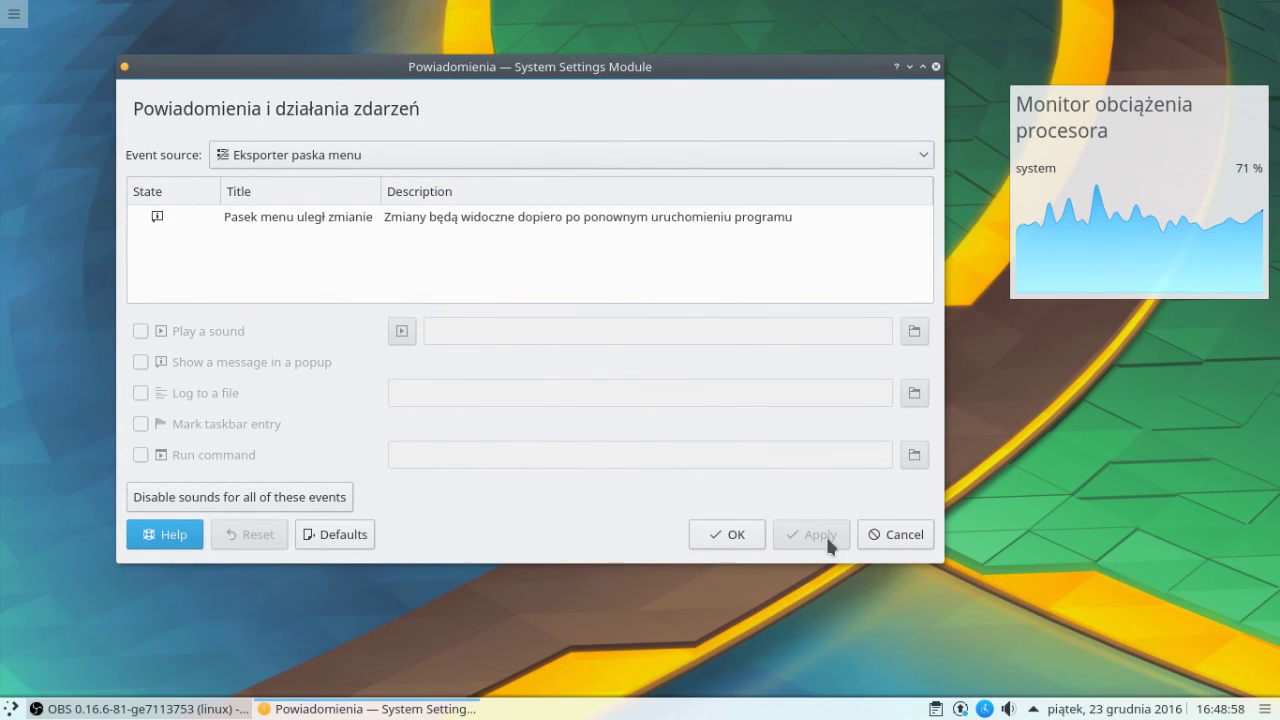
click(893, 540)
Enable a custom notification popup position at the screen's top-right corner in Powiadomienia Settings, apply it, and close the hidden icons list
click(1034, 711)
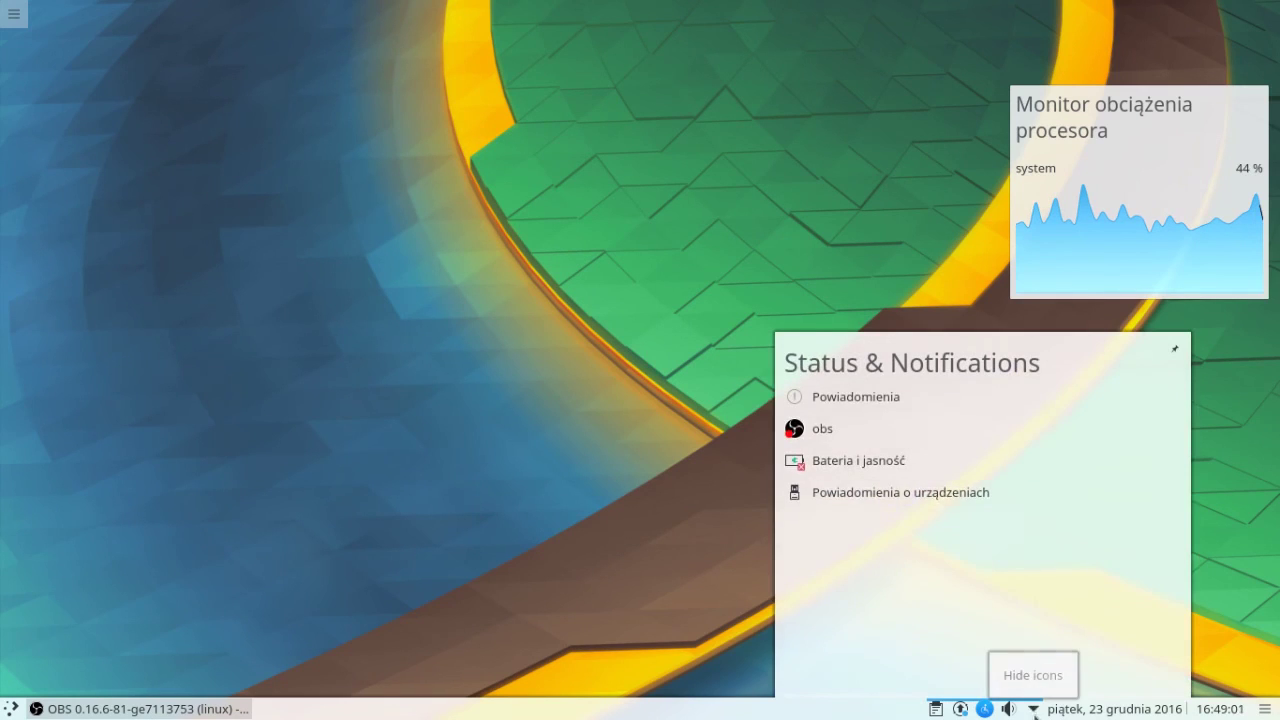
right_click(870, 399)
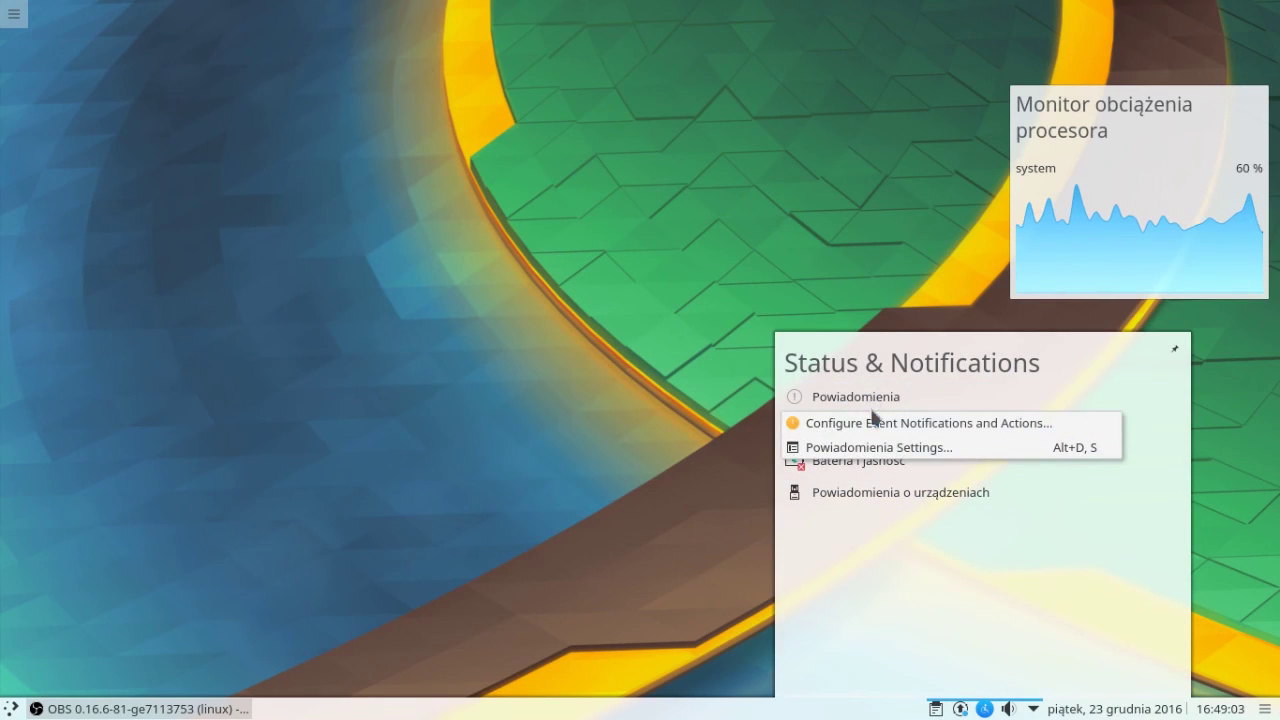
click(881, 451)
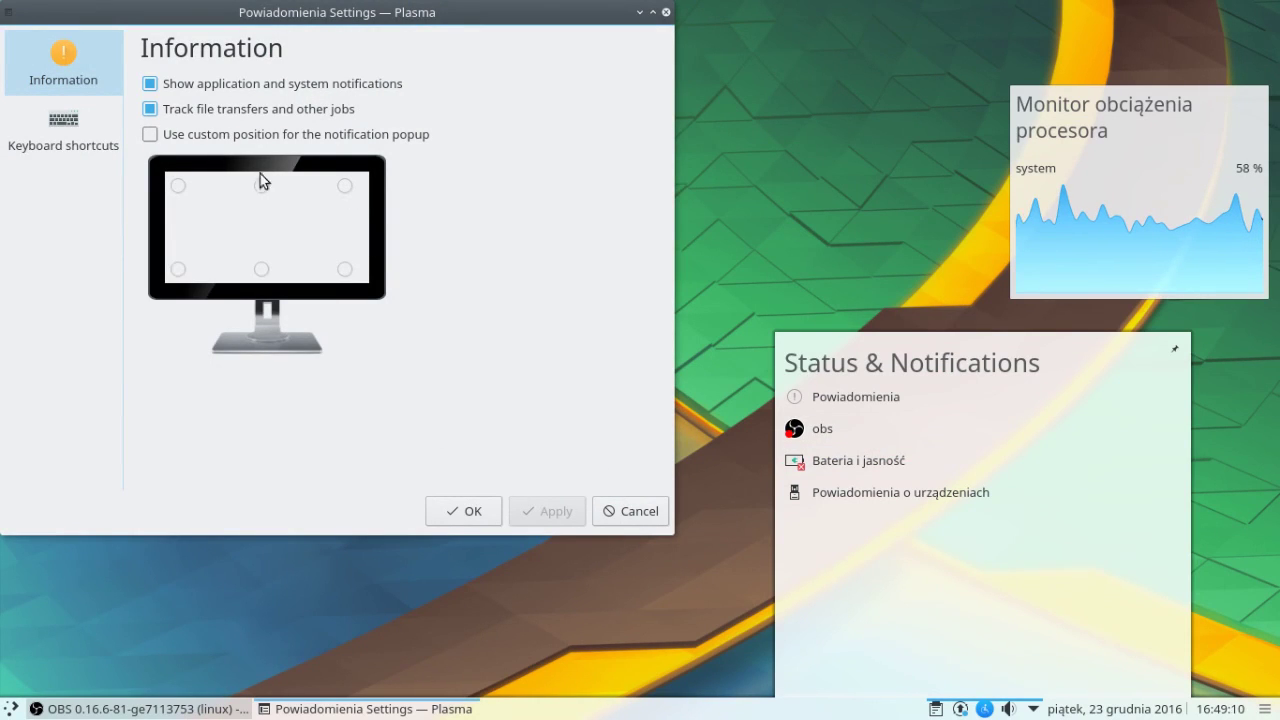
click(150, 134)
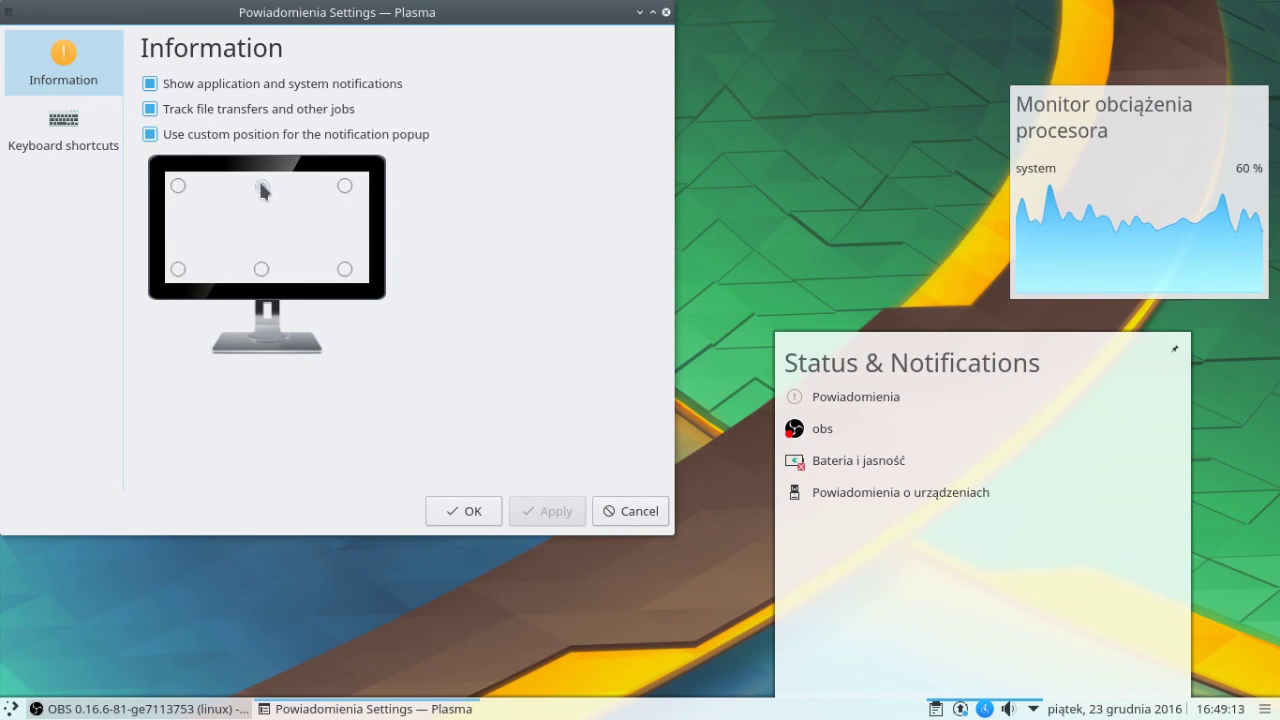
click(345, 269)
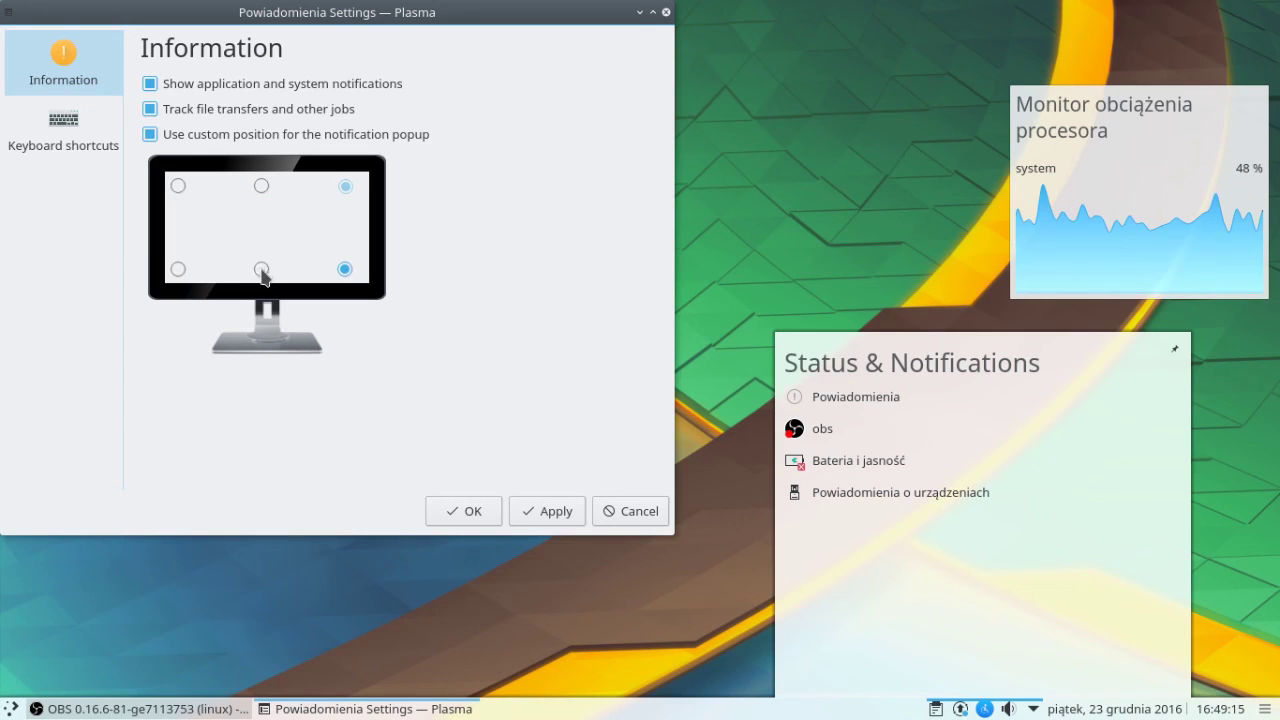
click(178, 269)
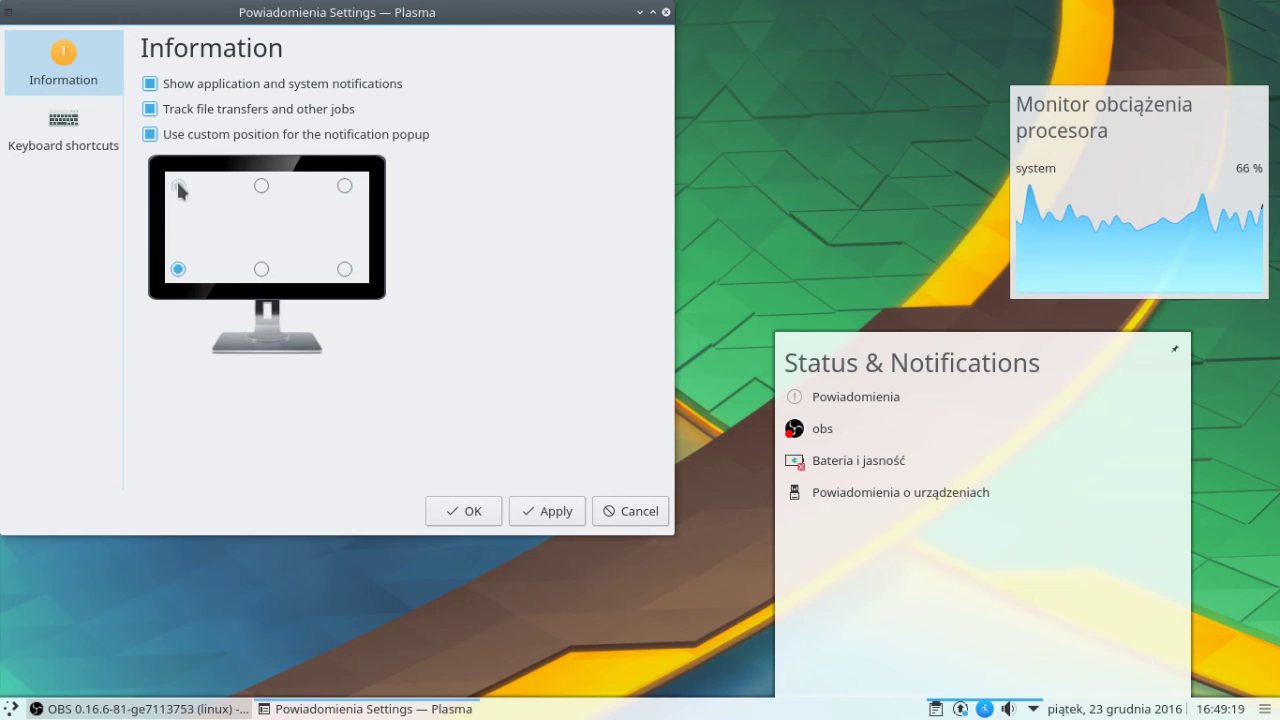
click(346, 189)
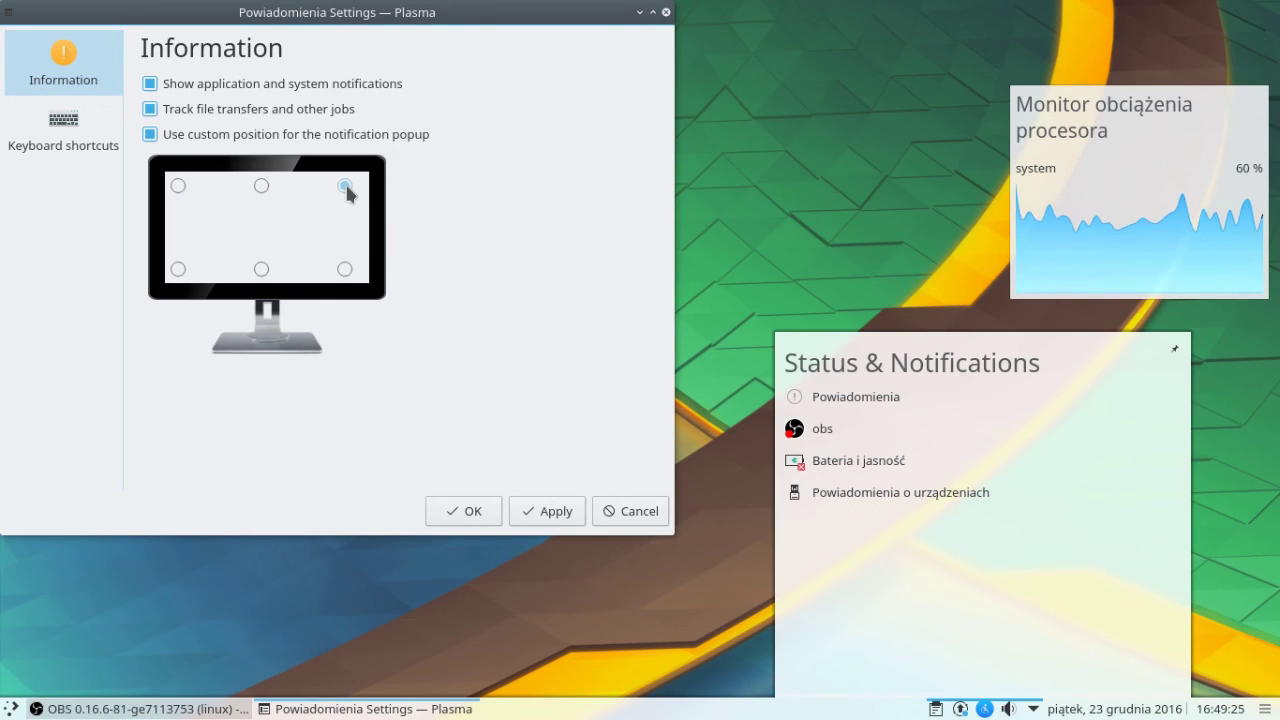
click(543, 514)
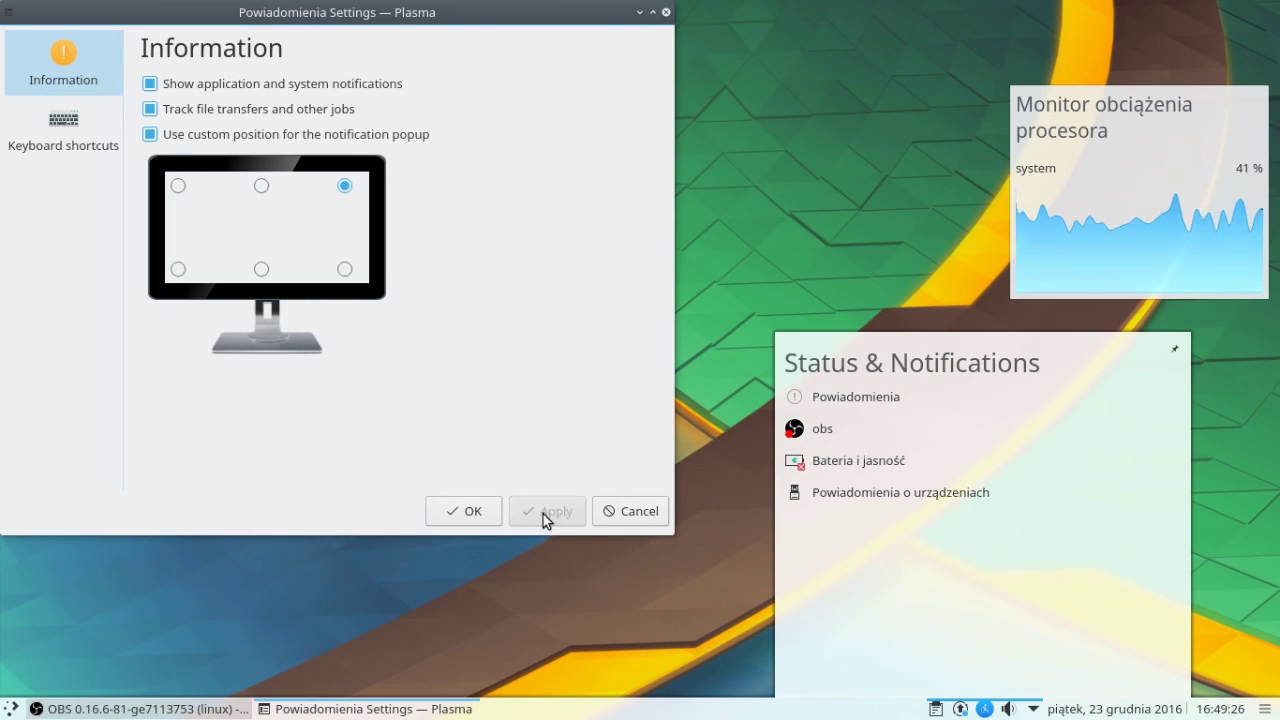
click(470, 516)
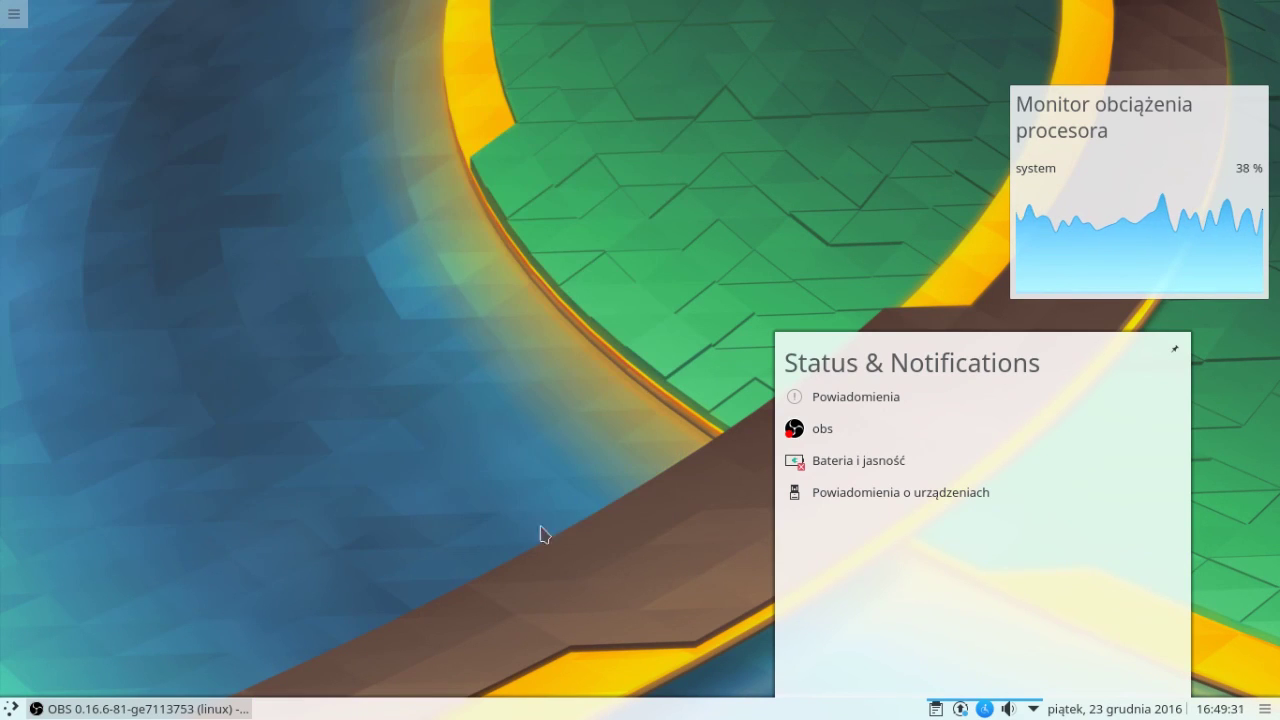
click(1034, 708)
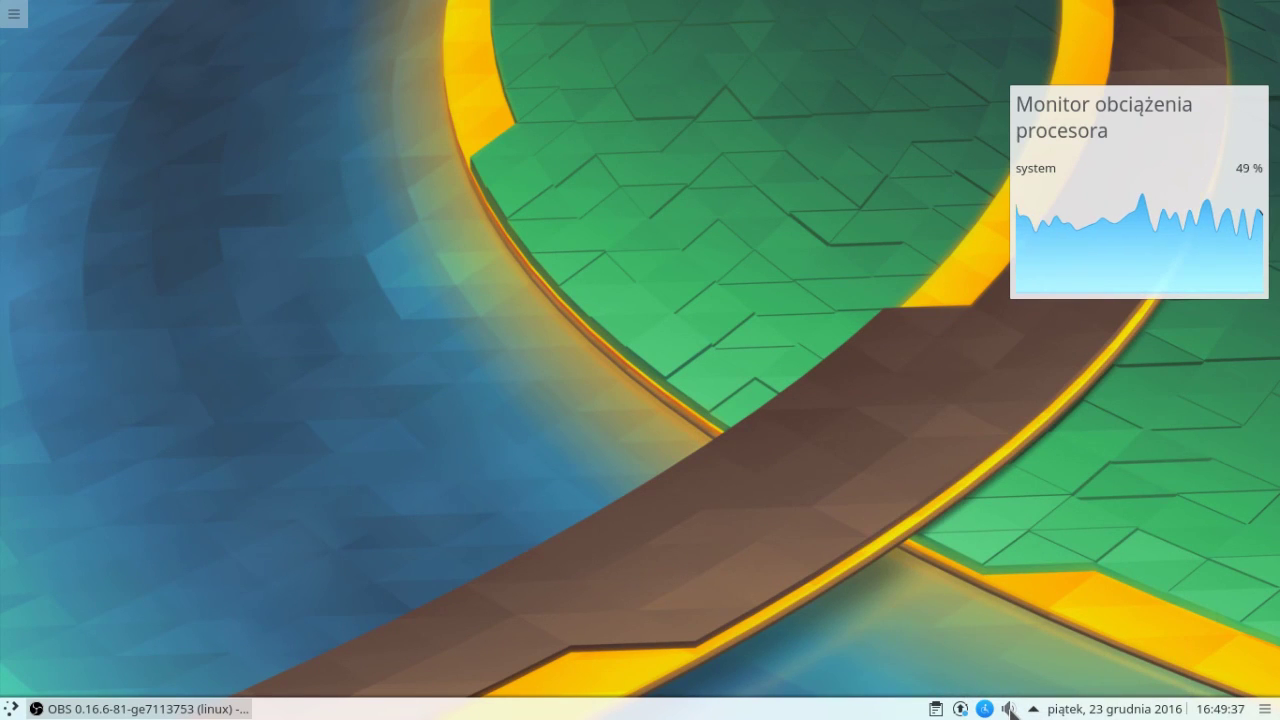
Adjust the playback volume to 40% from the tray and view the volume controls for devices and applications before closing them
scroll(1010, 708, down, 1)
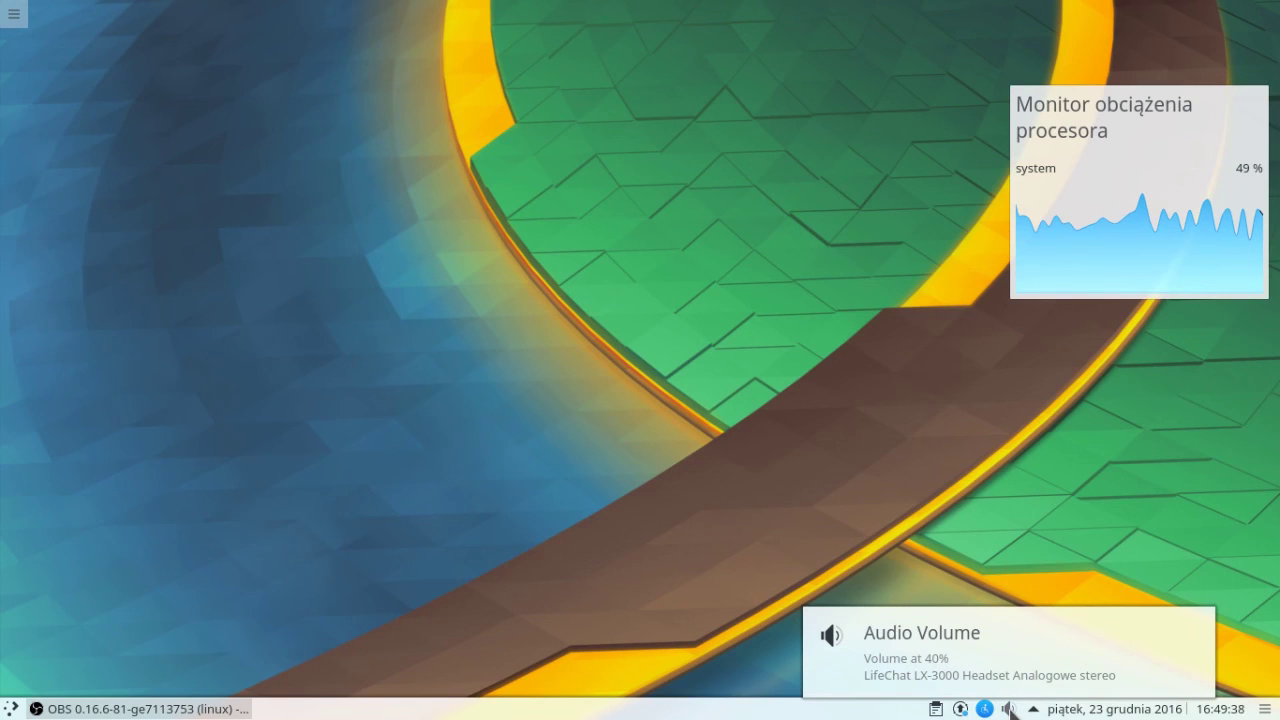
click(1010, 708)
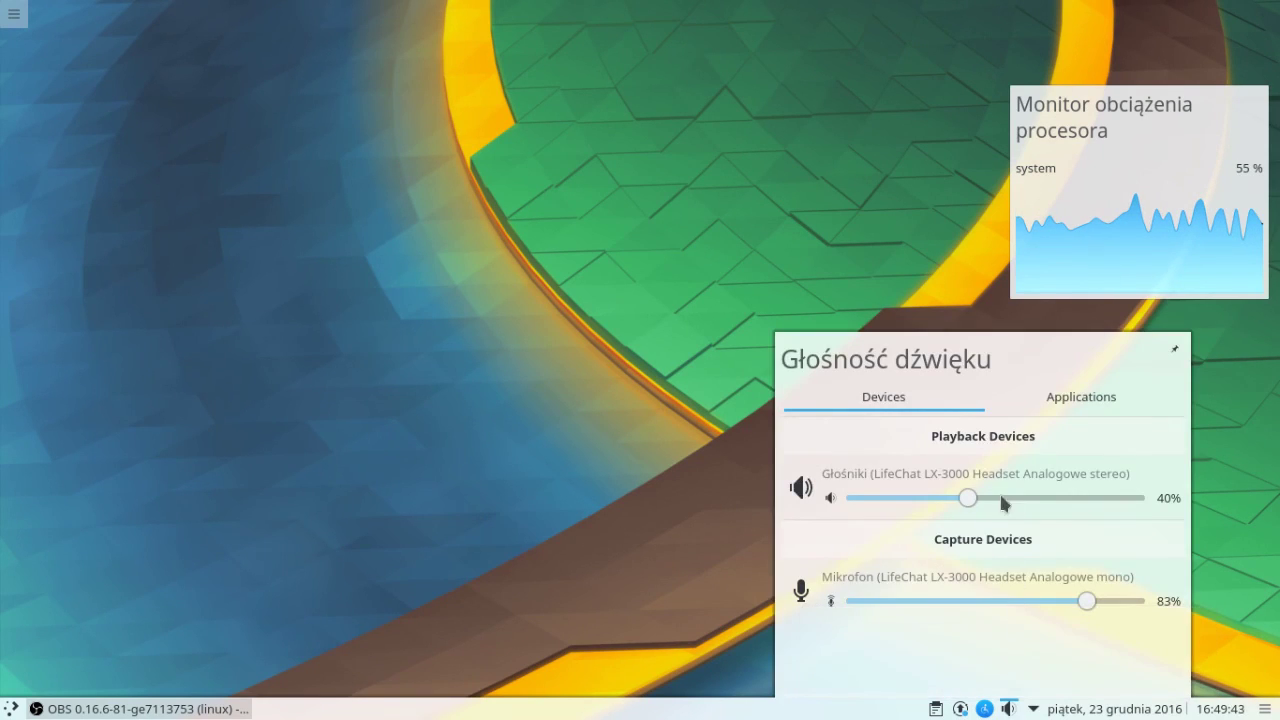
click(1071, 401)
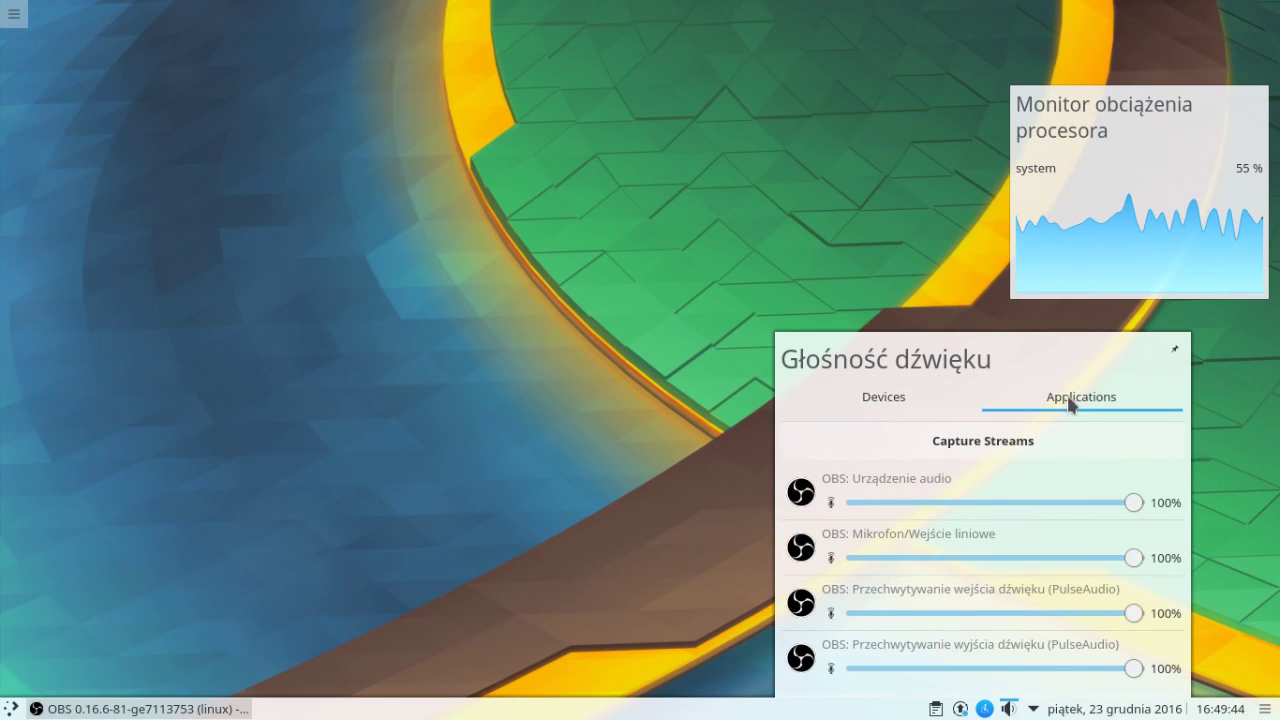
click(873, 401)
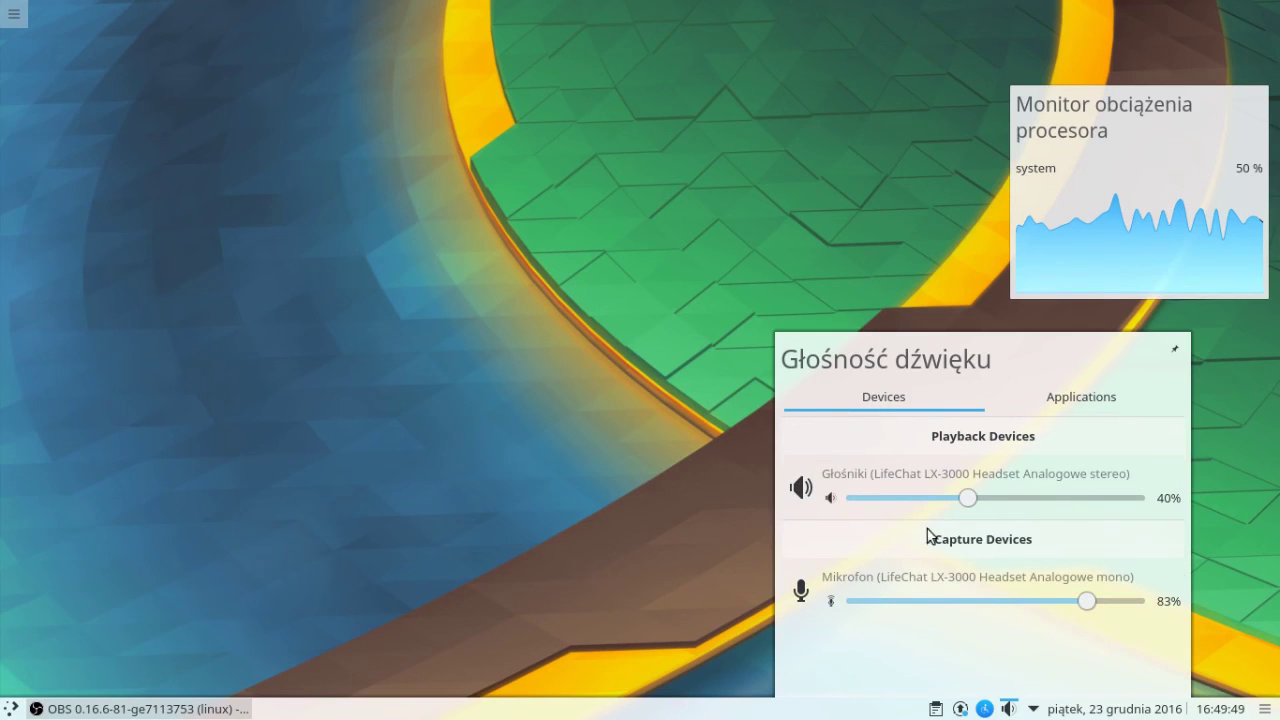
click(1008, 708)
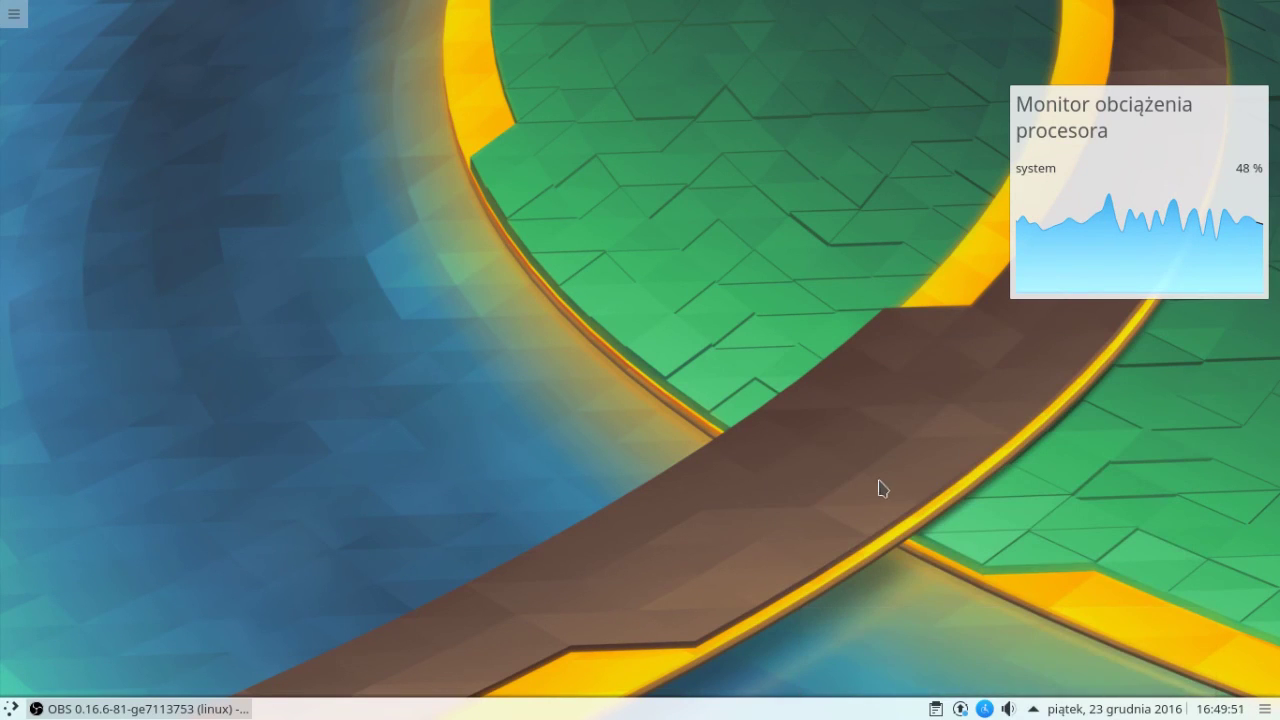